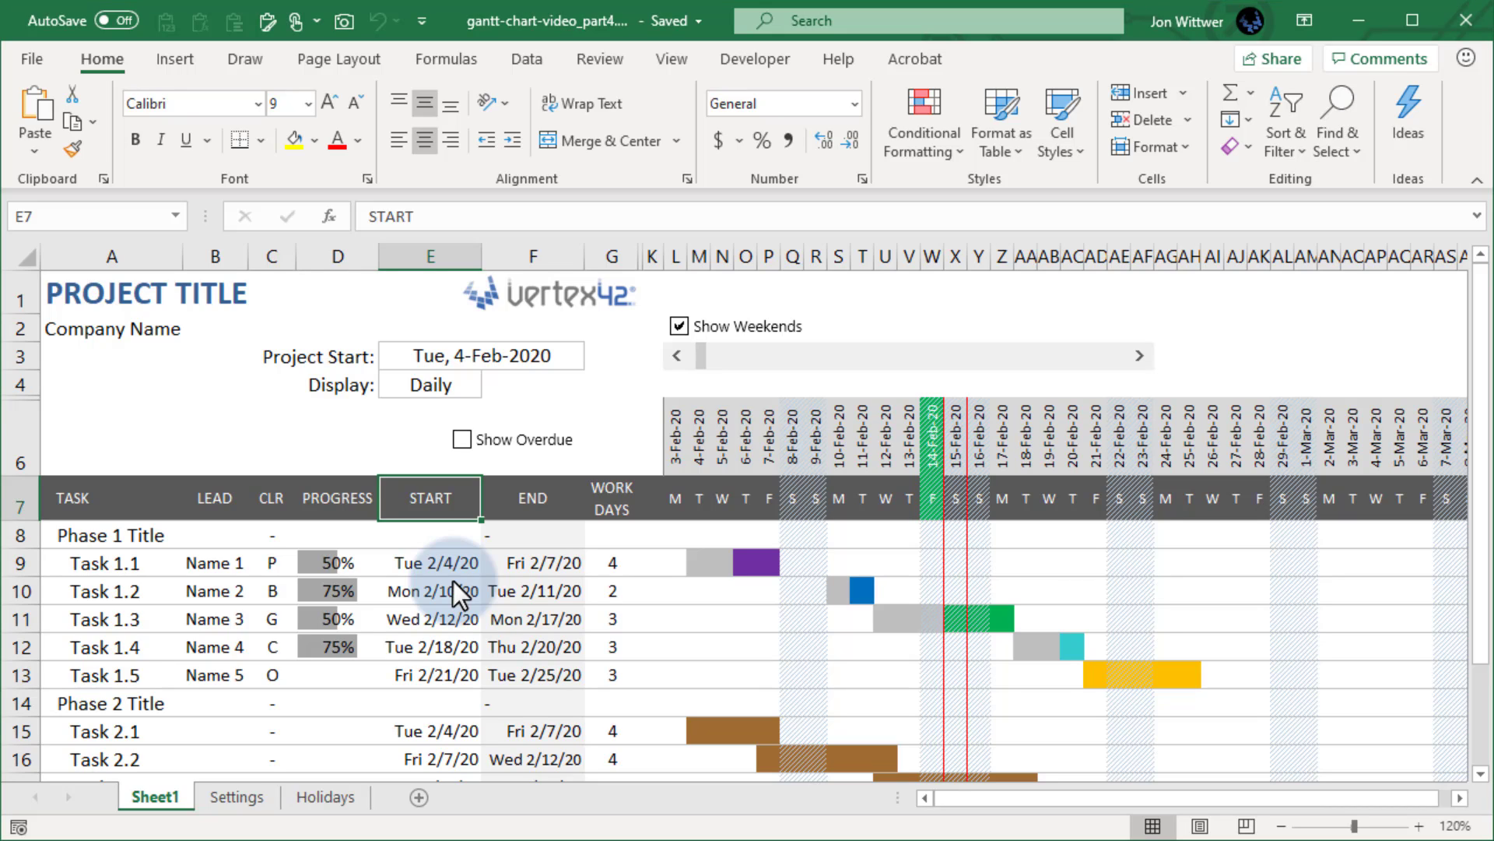
Change Task 1.3's colour code in C11 to P
{"action": "left_click", "coordinate": [275, 622]}
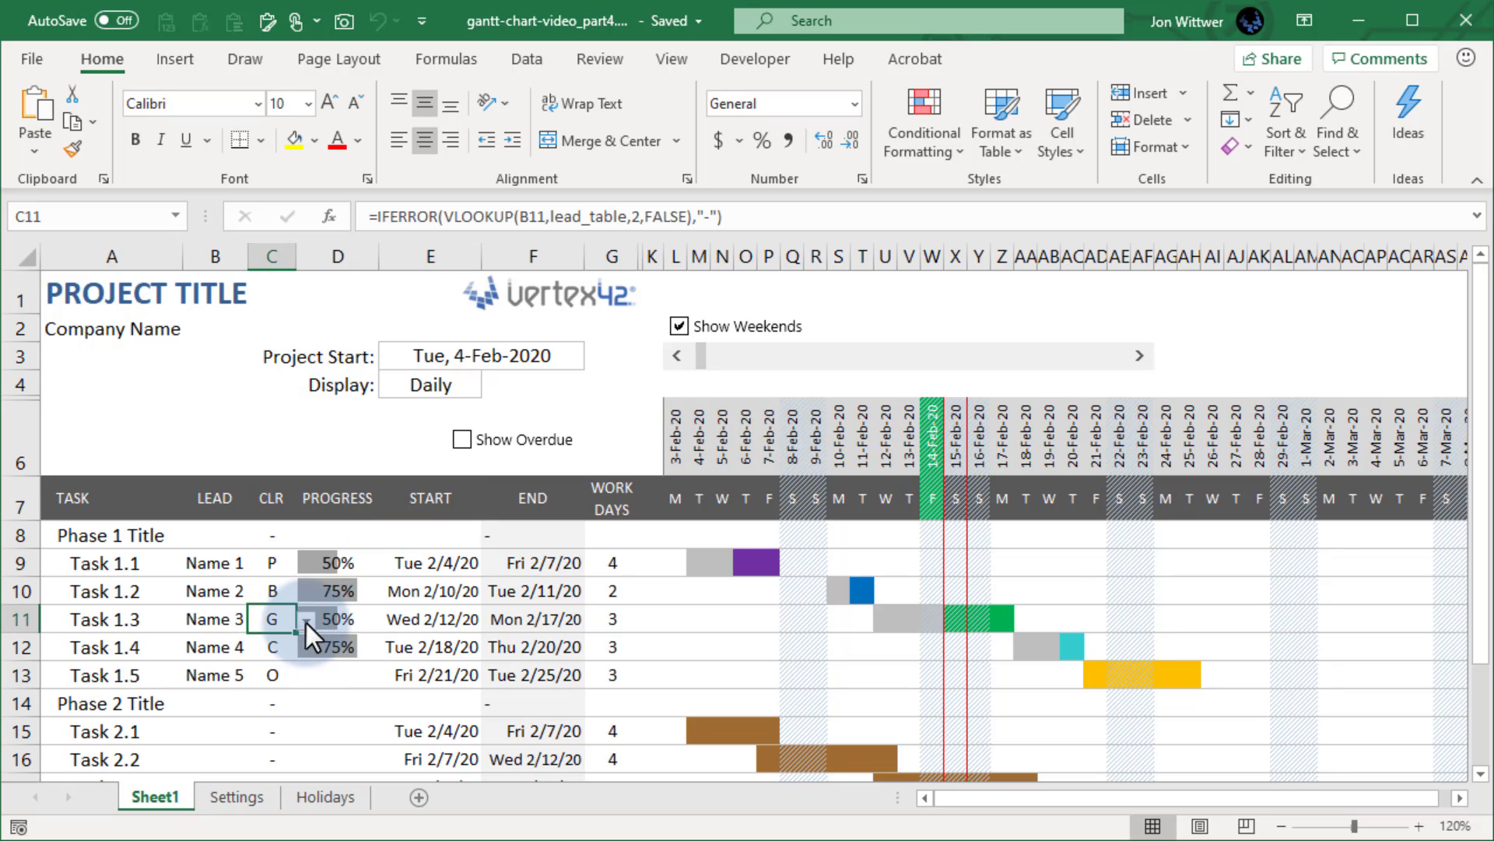
{"action": "left_click", "coordinate": [307, 623]}
{"action": "left_click", "coordinate": [255, 694]}
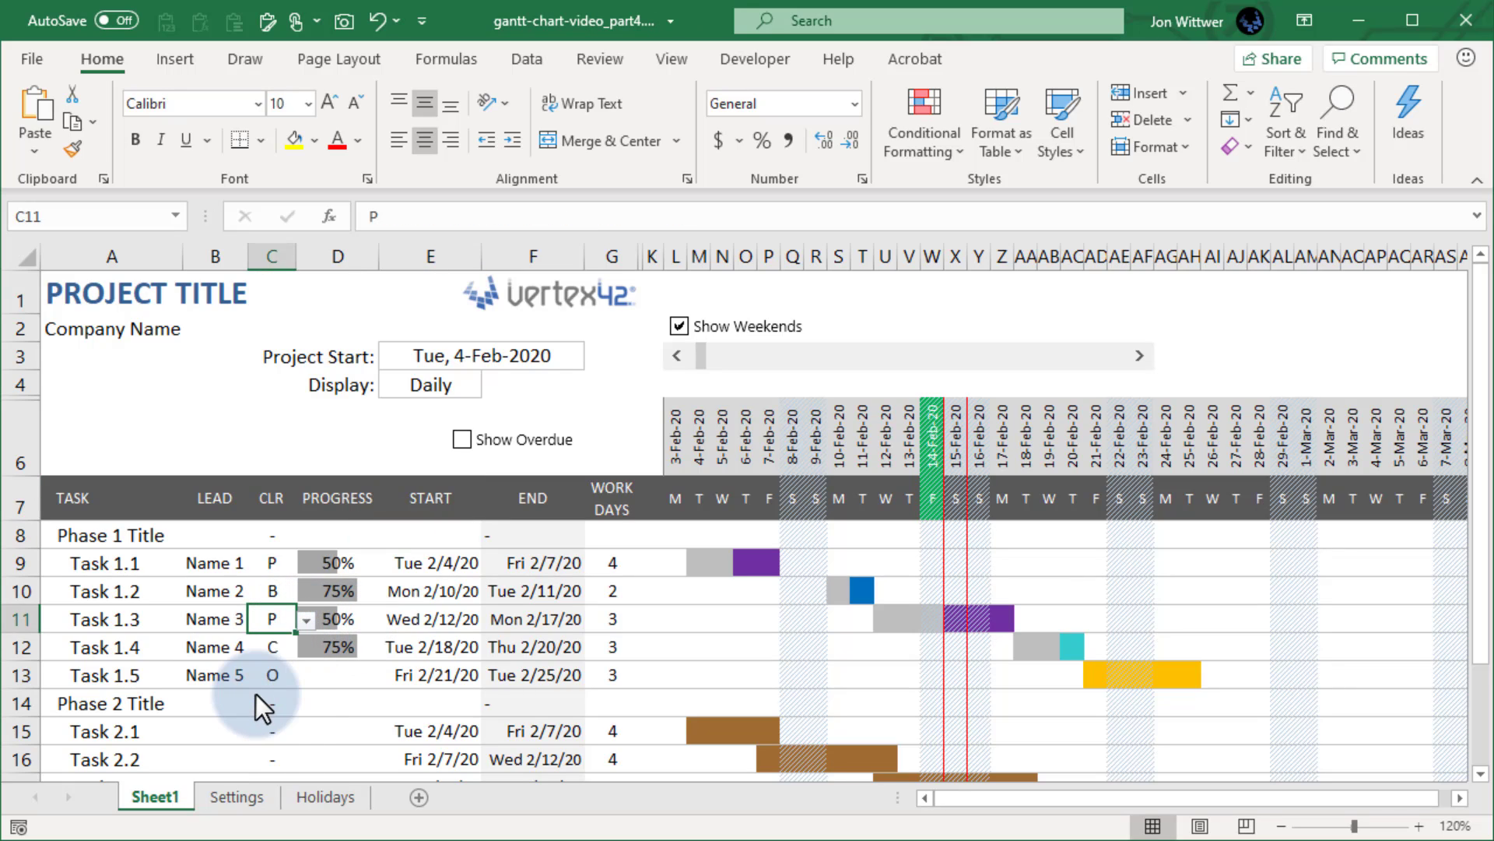
Reassign Task 1.5 to Name 2 and tick the Show Overdue checkbox
{"action": "left_click", "coordinate": [228, 675]}
{"action": "left_click", "coordinate": [256, 678]}
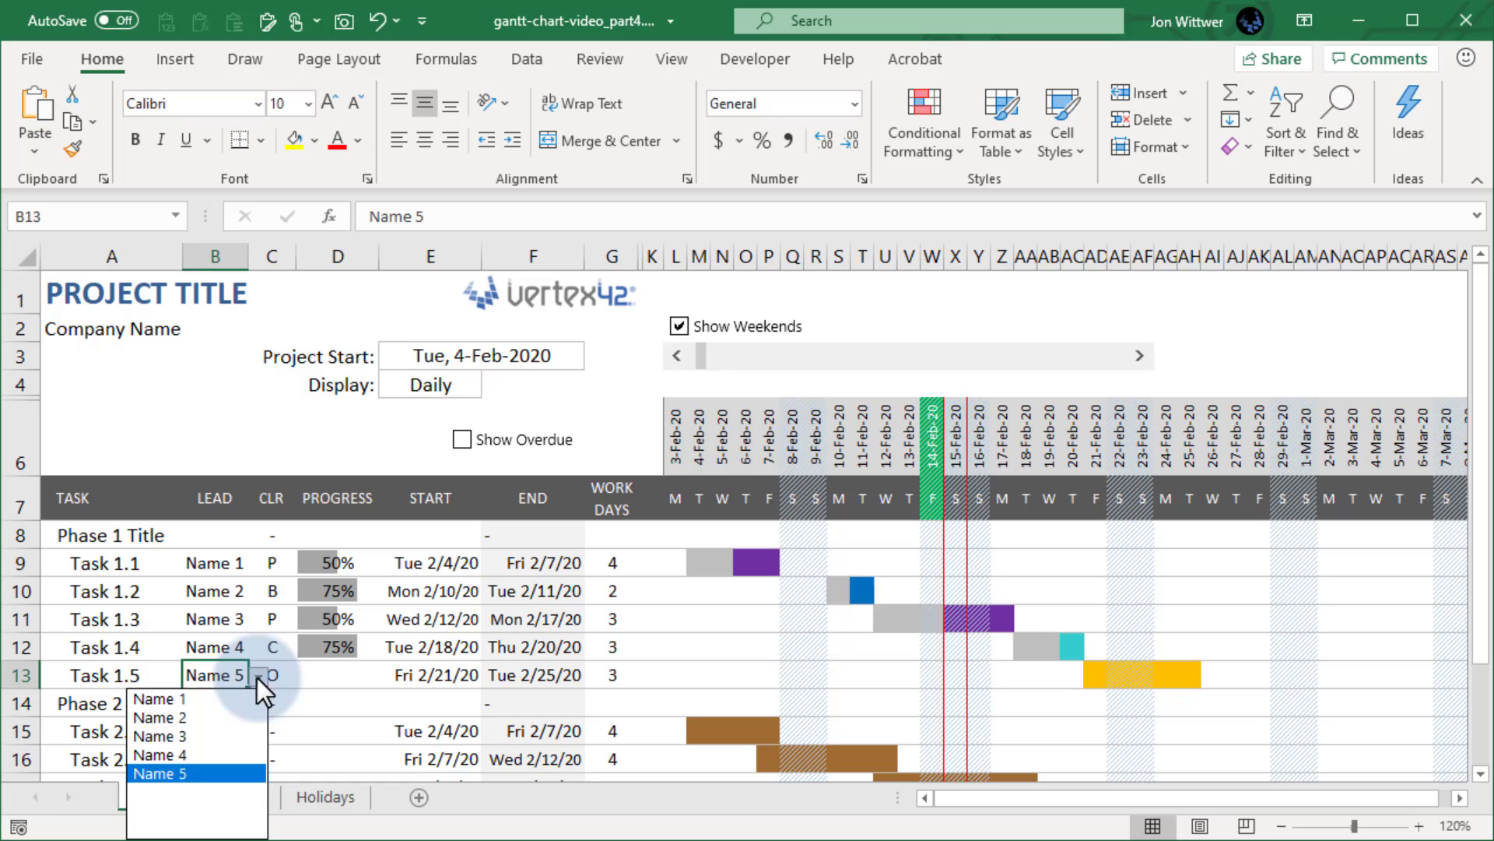
{"action": "left_click", "coordinate": [164, 717]}
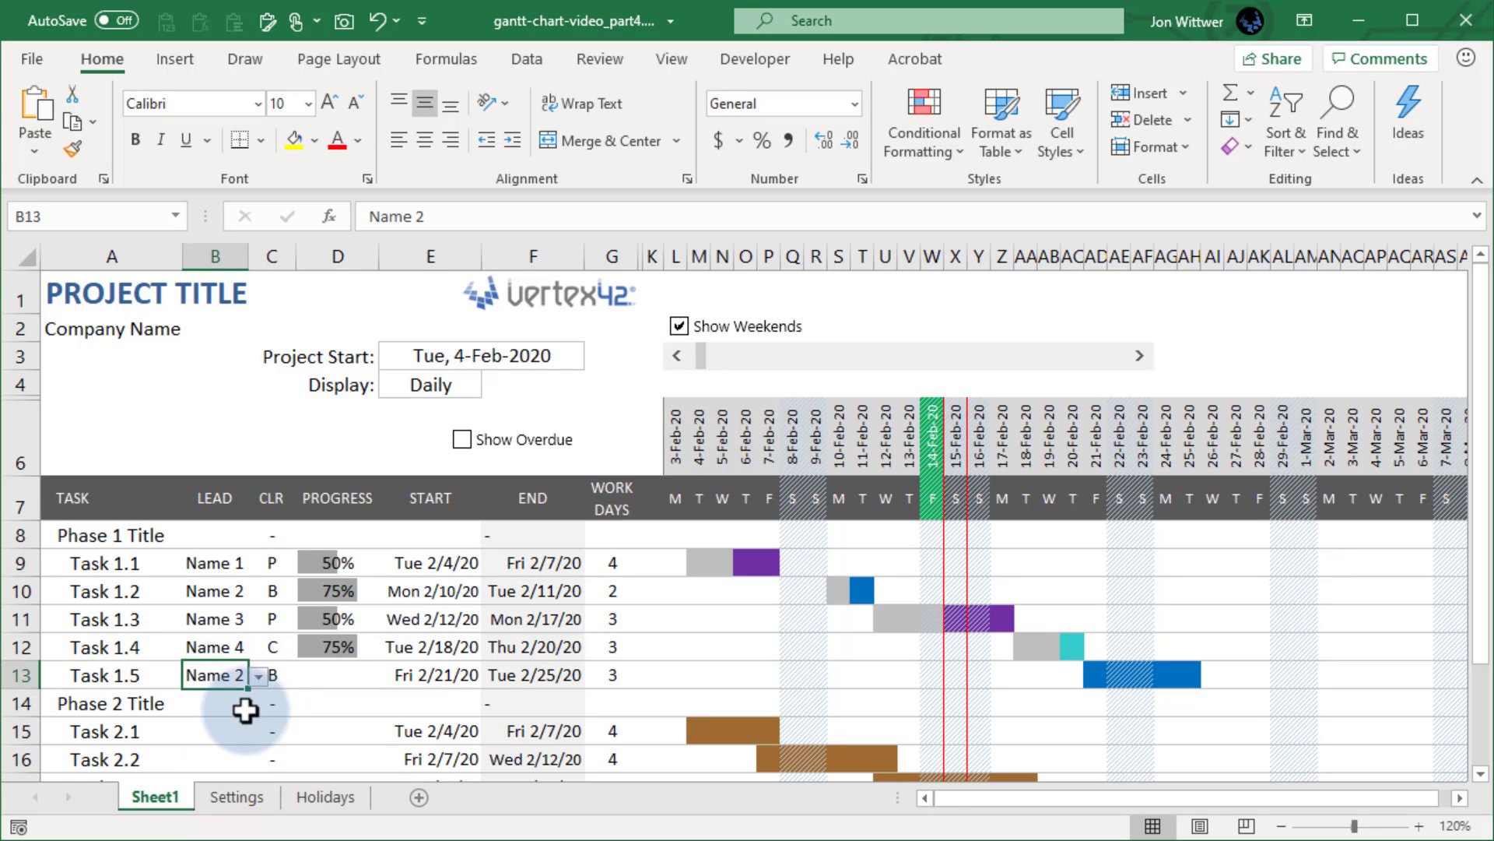
{"action": "left_click", "coordinate": [462, 440]}
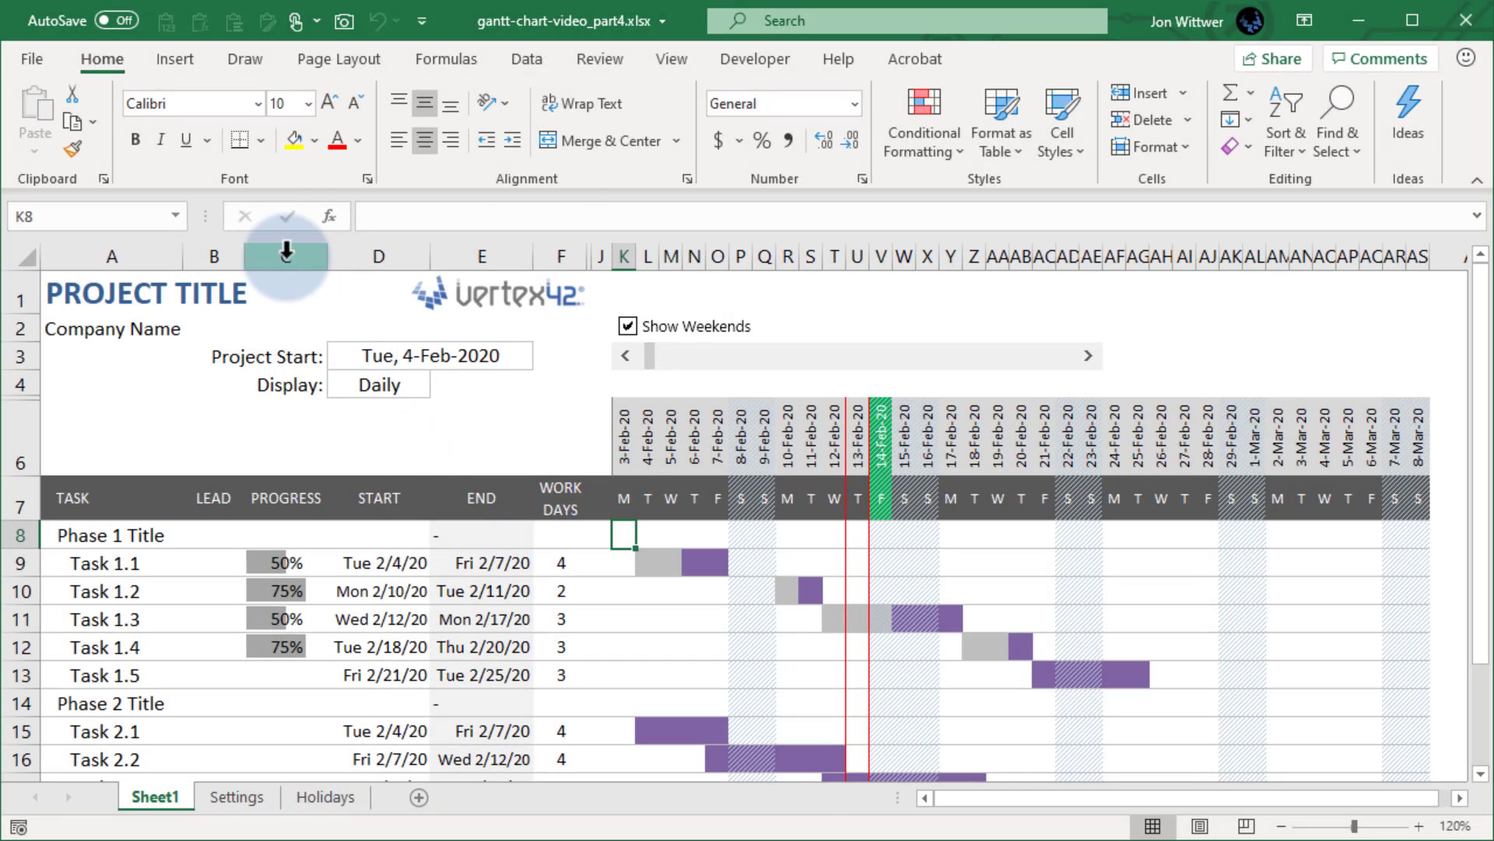
Insert a new column C headed CLR before Progress and narrow it
{"action": "right_click", "coordinate": [285, 256]}
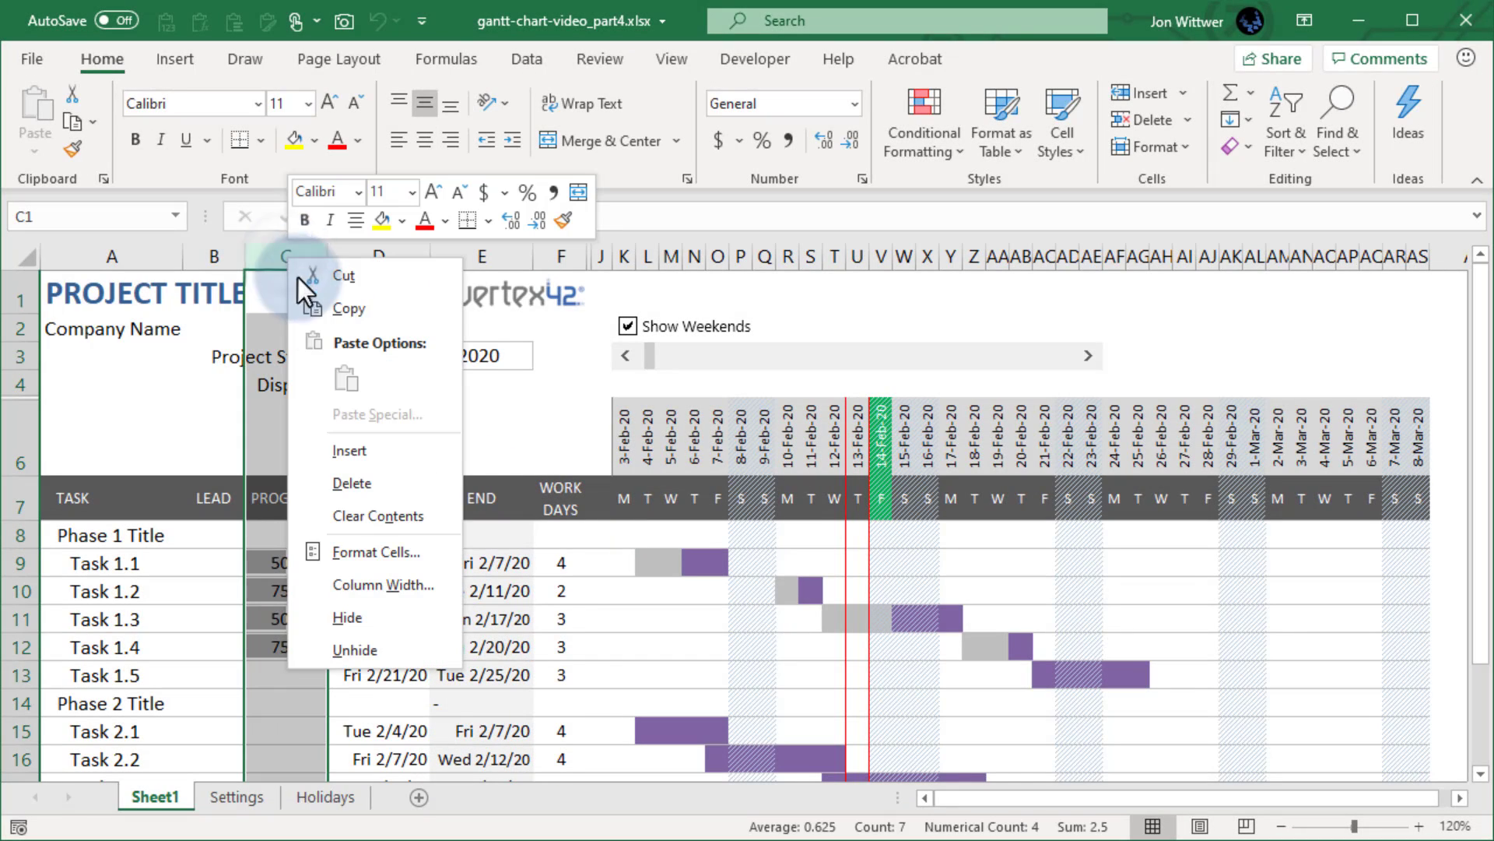
{"action": "left_click", "coordinate": [391, 448]}
{"action": "left_click", "coordinate": [276, 498]}
{"action": "type", "text": "CLR"}
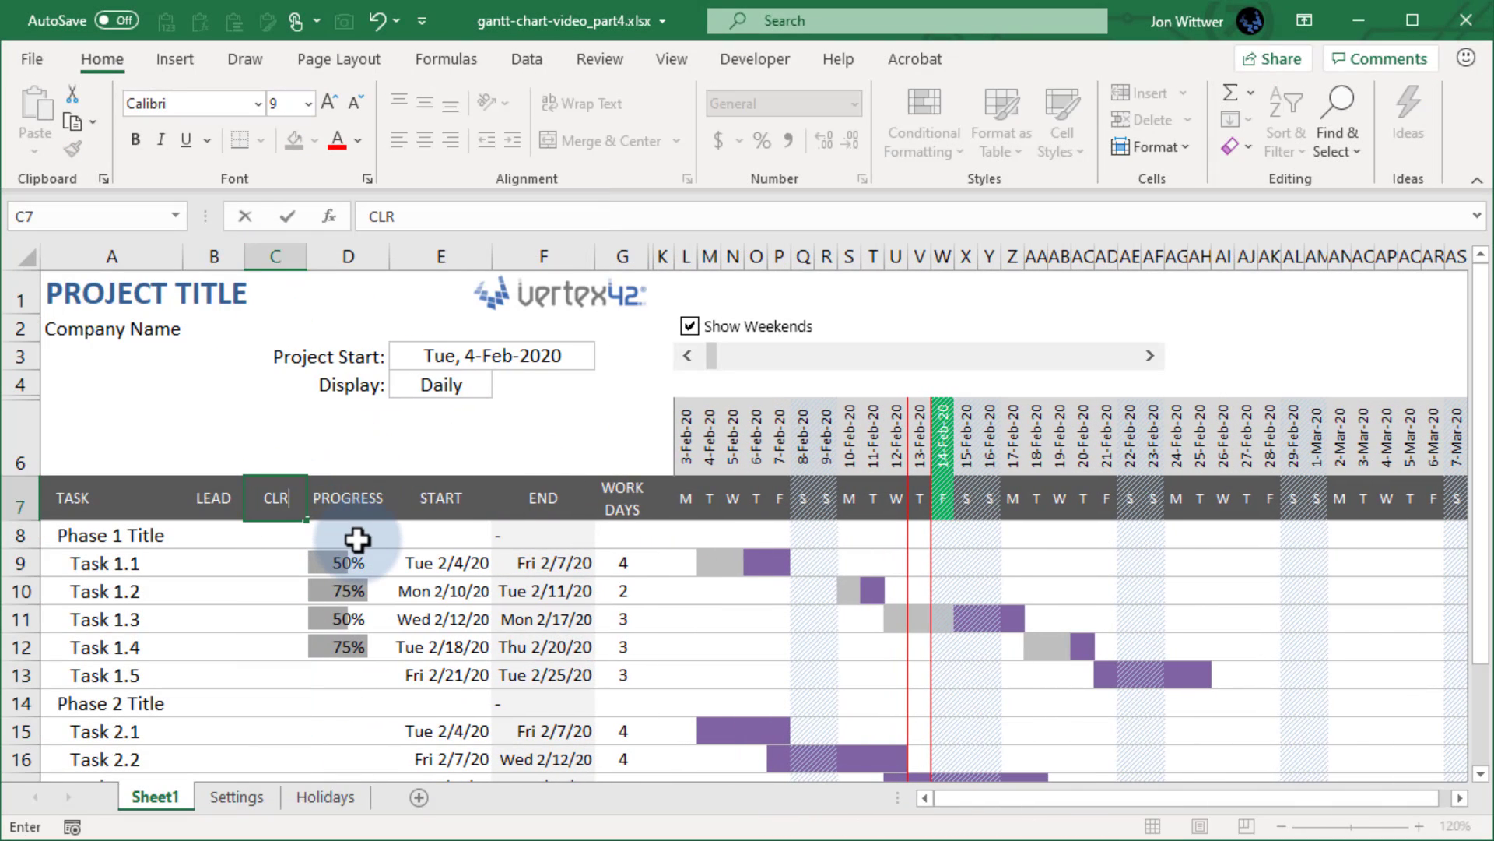
{"action": "key", "text": "Return"}
{"action": "left_click_drag", "start_coordinate": [306, 256], "coordinate": [280, 256]}
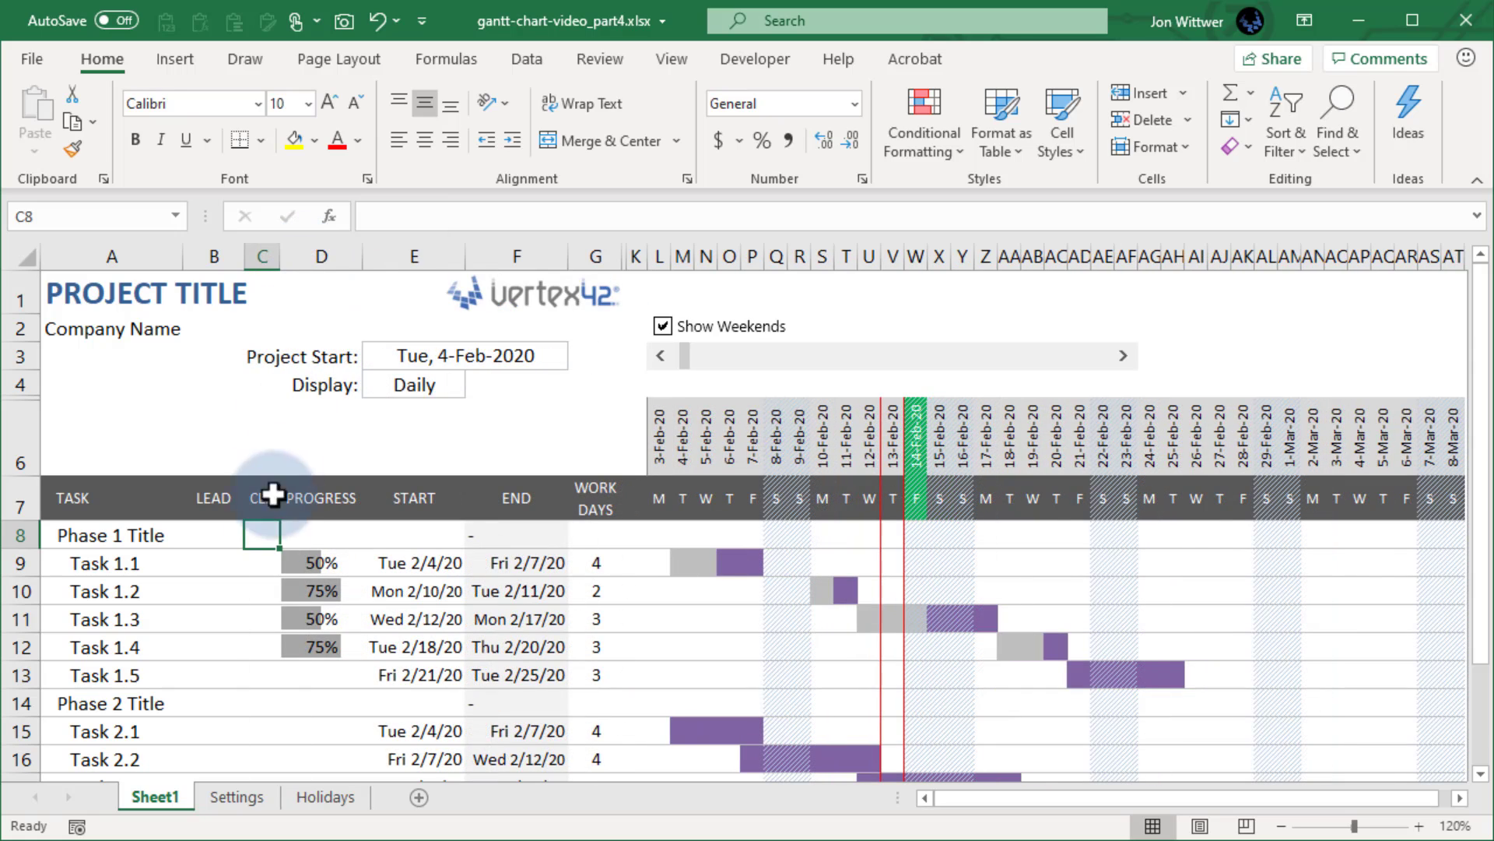
Enter the task colour letters R, G, O, B, P, C, M, Y, K in column C
{"action": "left_click", "coordinate": [262, 563]}
{"action": "type", "text": "R"}
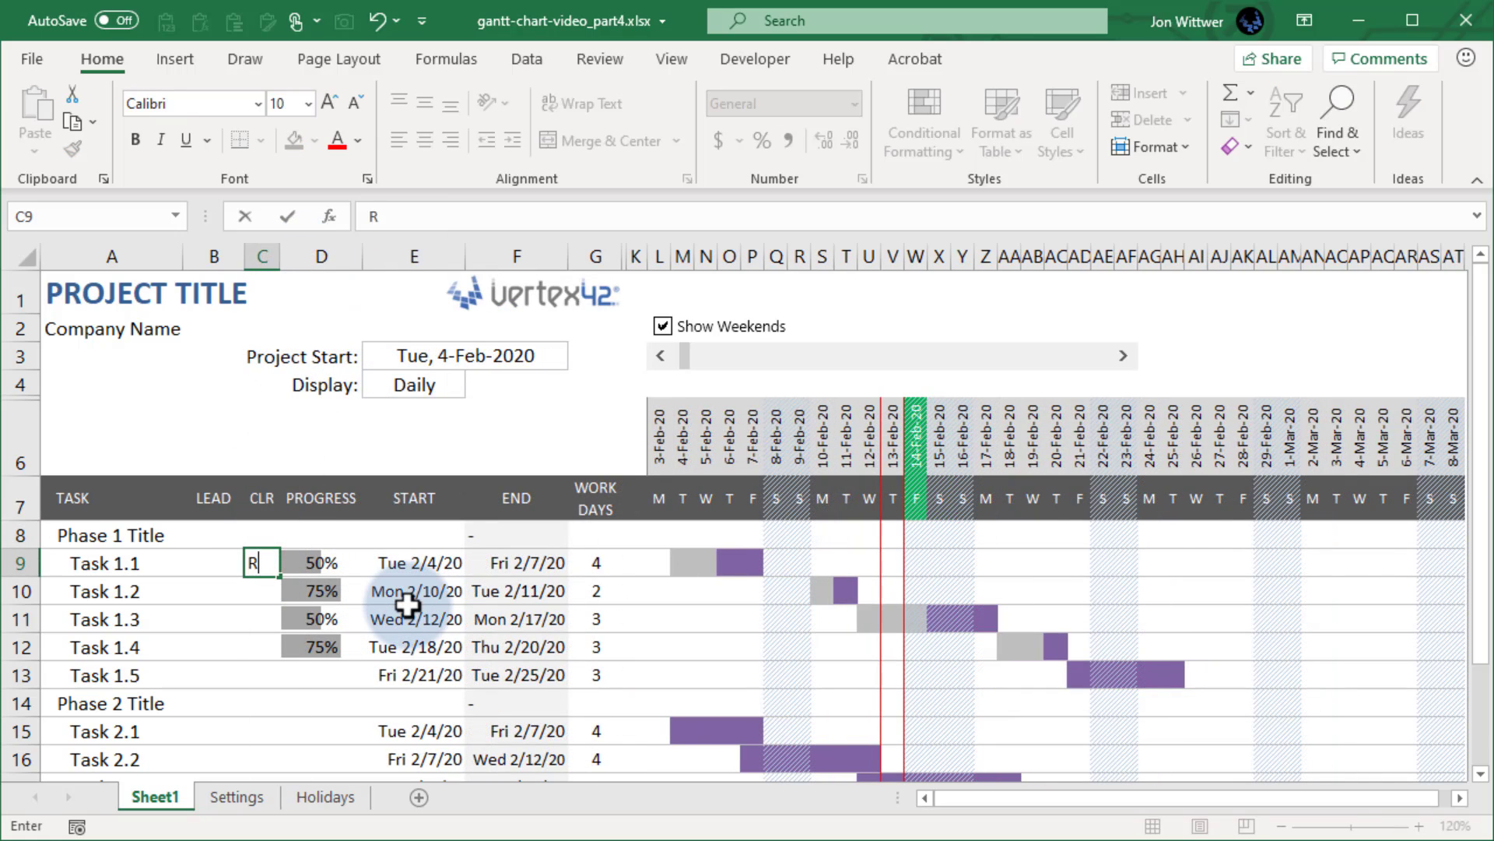
{"action": "key", "text": "Return"}
{"action": "type", "text": "O"}
{"action": "type", "text": "G"}
{"action": "key", "text": "Return"}
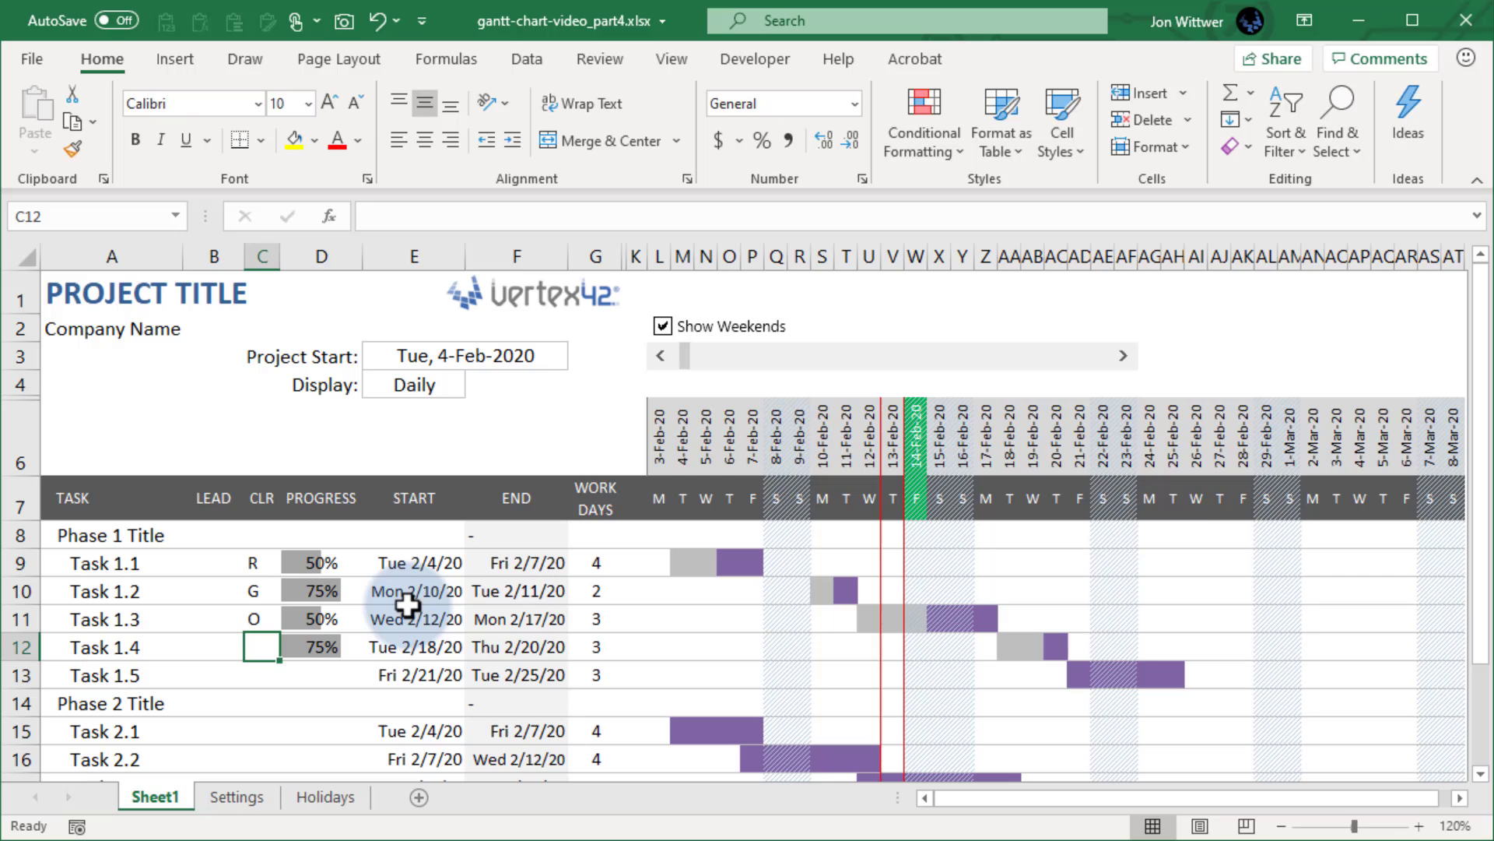
{"action": "type", "text": "B"}
{"action": "key", "text": "Return"}
{"action": "type", "text": "P"}
{"action": "key", "text": "Return"}
{"action": "key", "text": "Return"}
{"action": "type", "text": "C "}
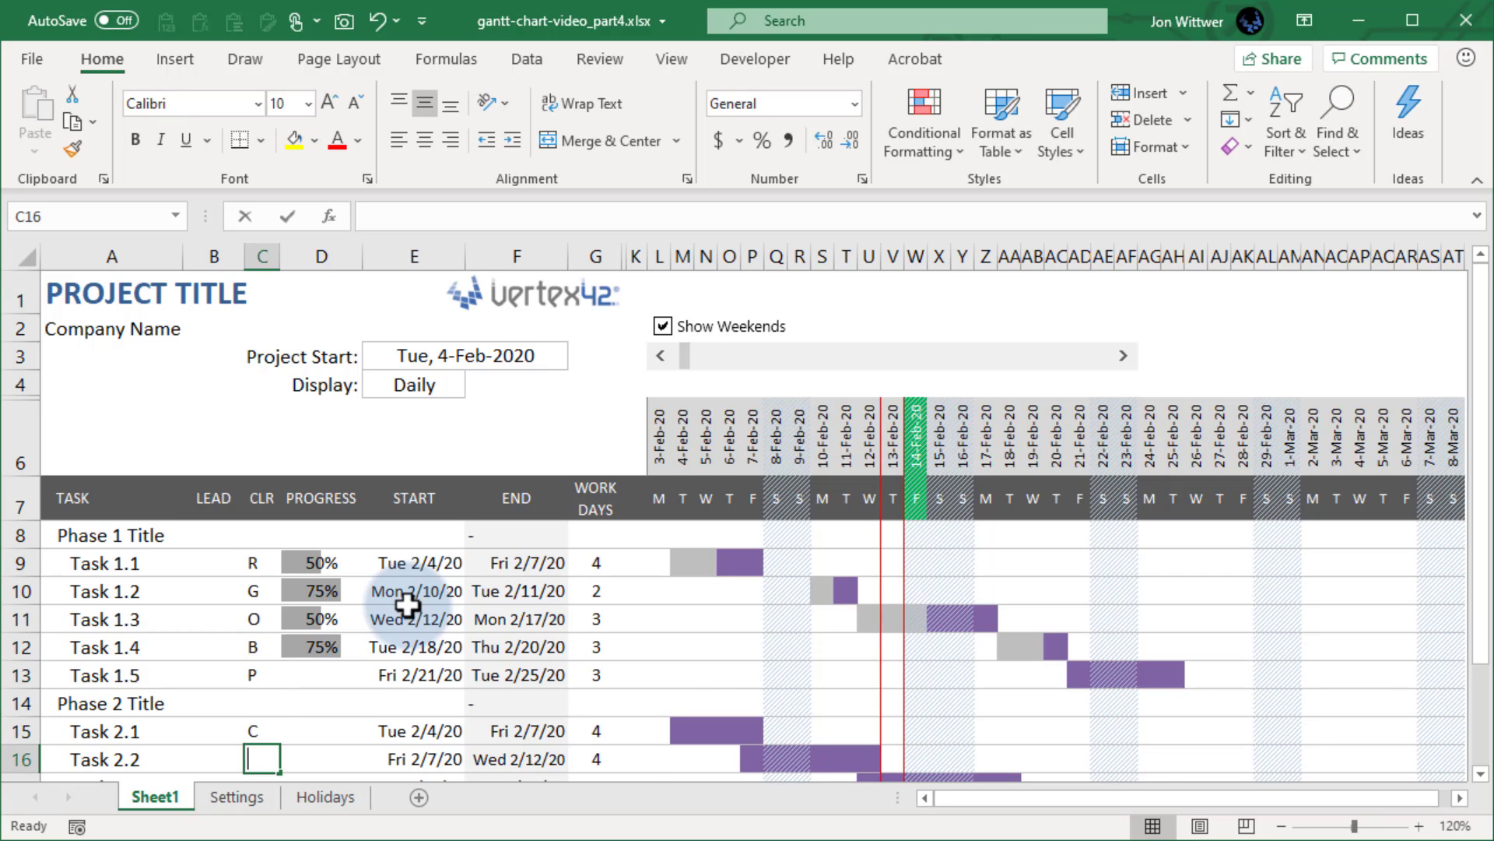
{"action": "type", "text": "M Y K"}
{"action": "key", "text": "Return"}
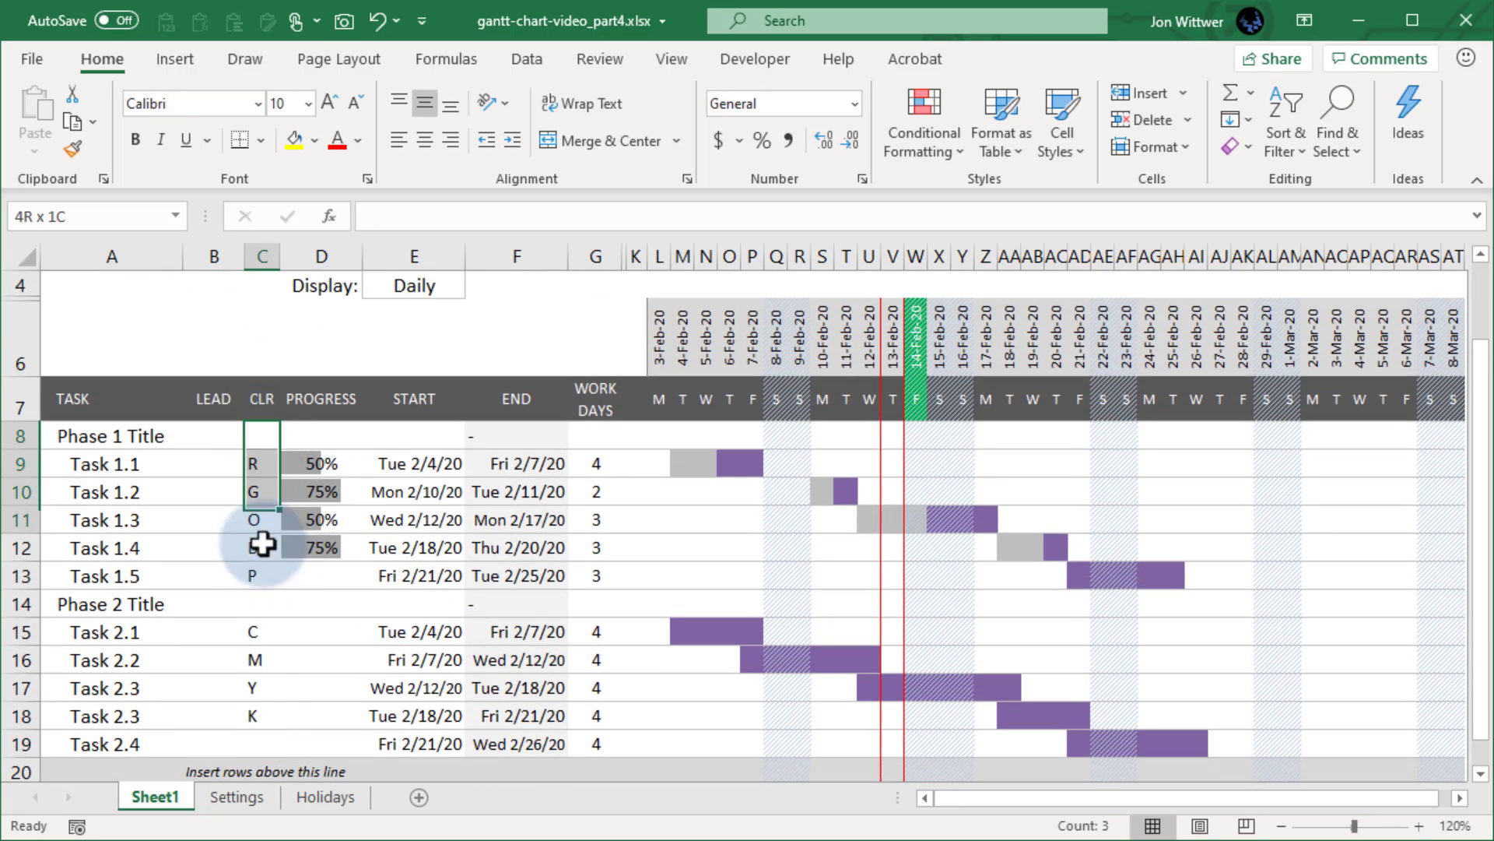
{"action": "left_click_drag", "start_coordinate": [262, 464], "coordinate": [262, 744]}
{"action": "left_click", "coordinate": [262, 436]}
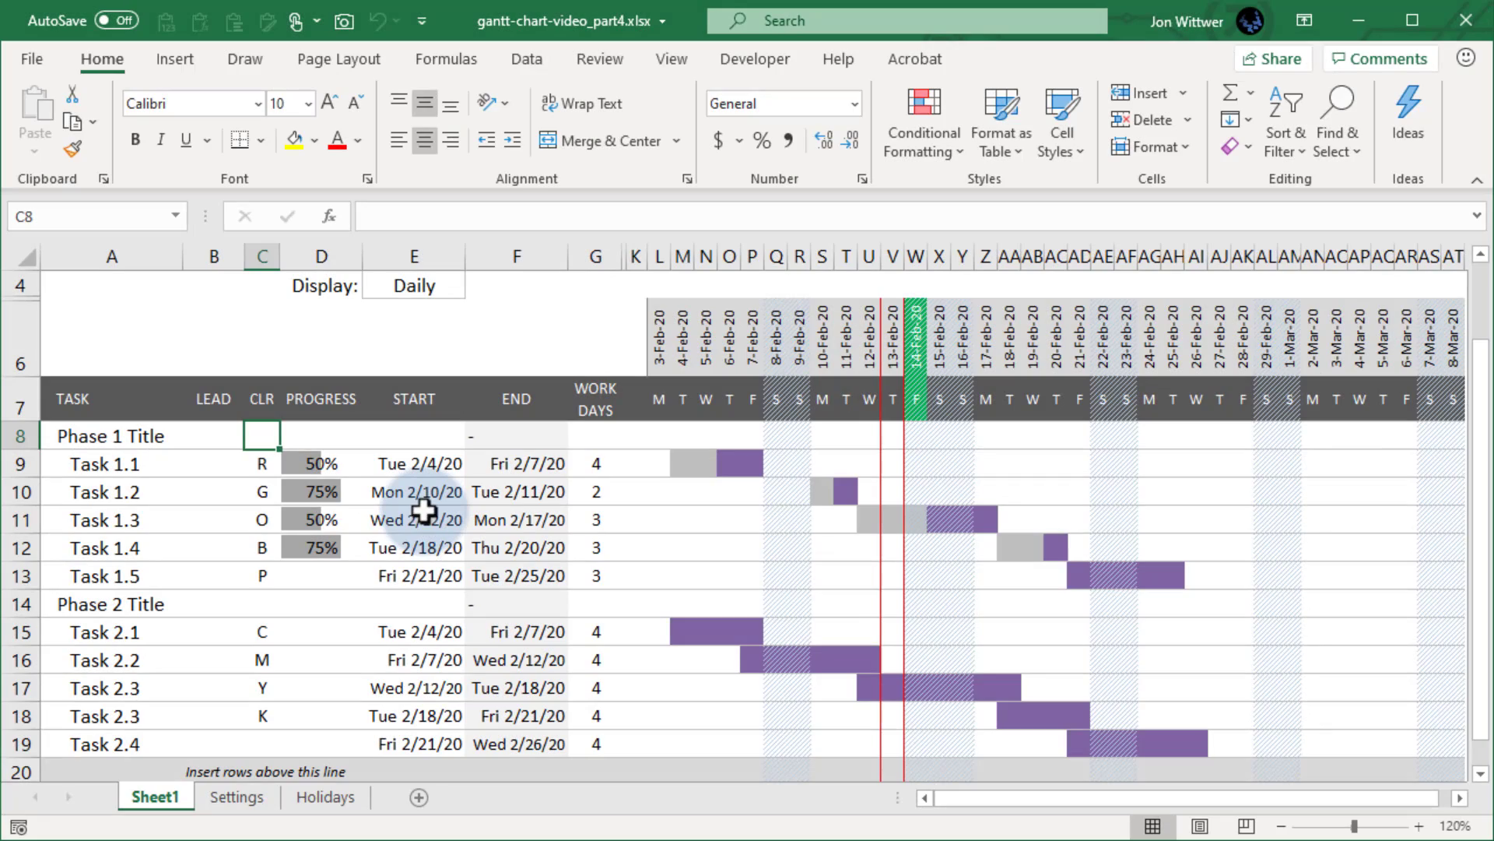
In Name Manager, create task_color scoped to Sheet1, referring to =Sheet1!$C8
{"action": "left_click", "coordinate": [415, 435]}
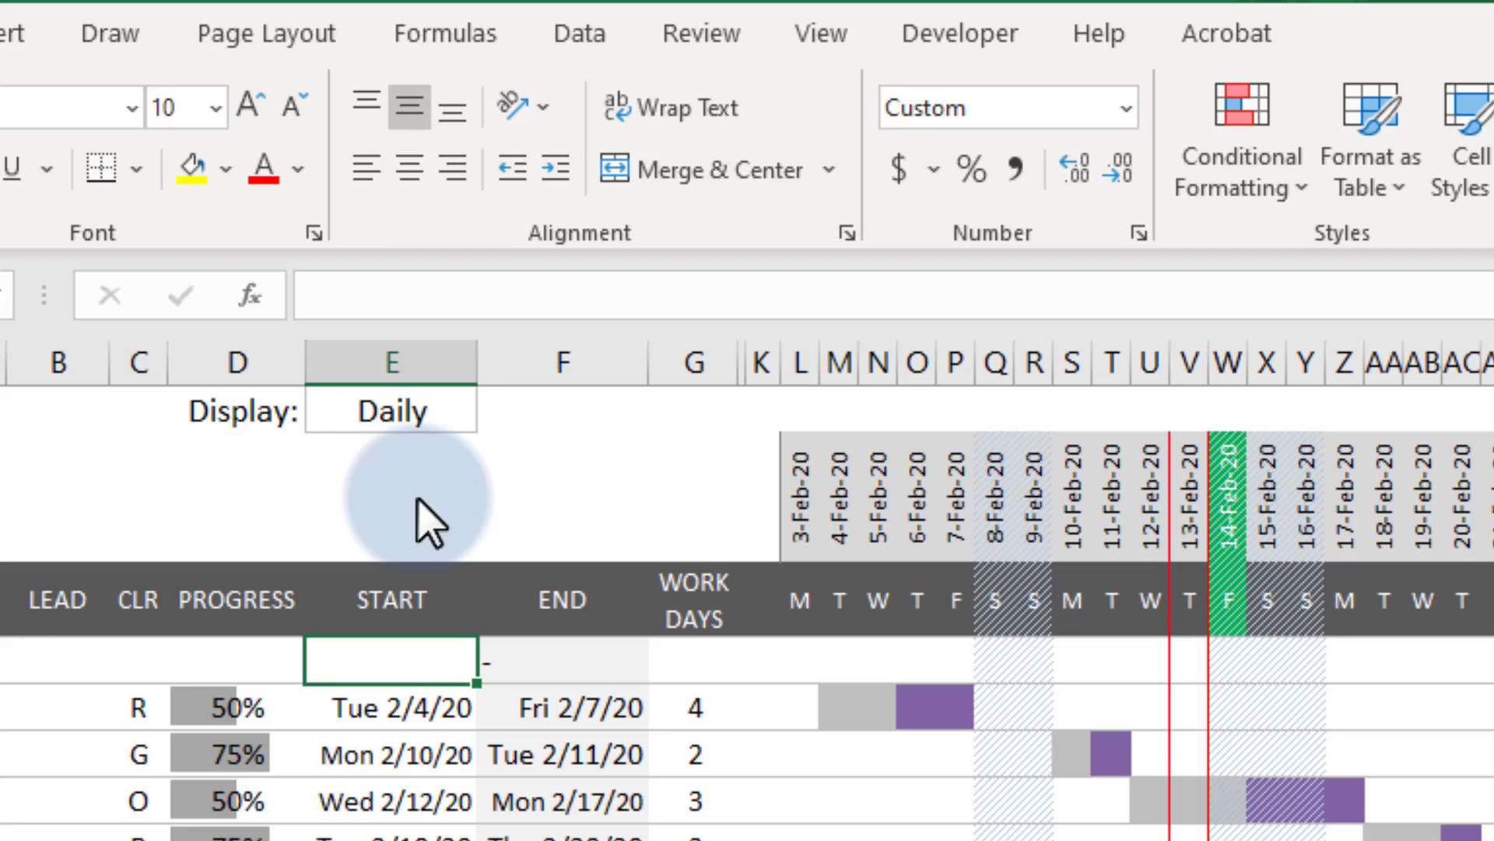
{"action": "left_click", "coordinate": [447, 32]}
{"action": "left_click", "coordinate": [829, 140]}
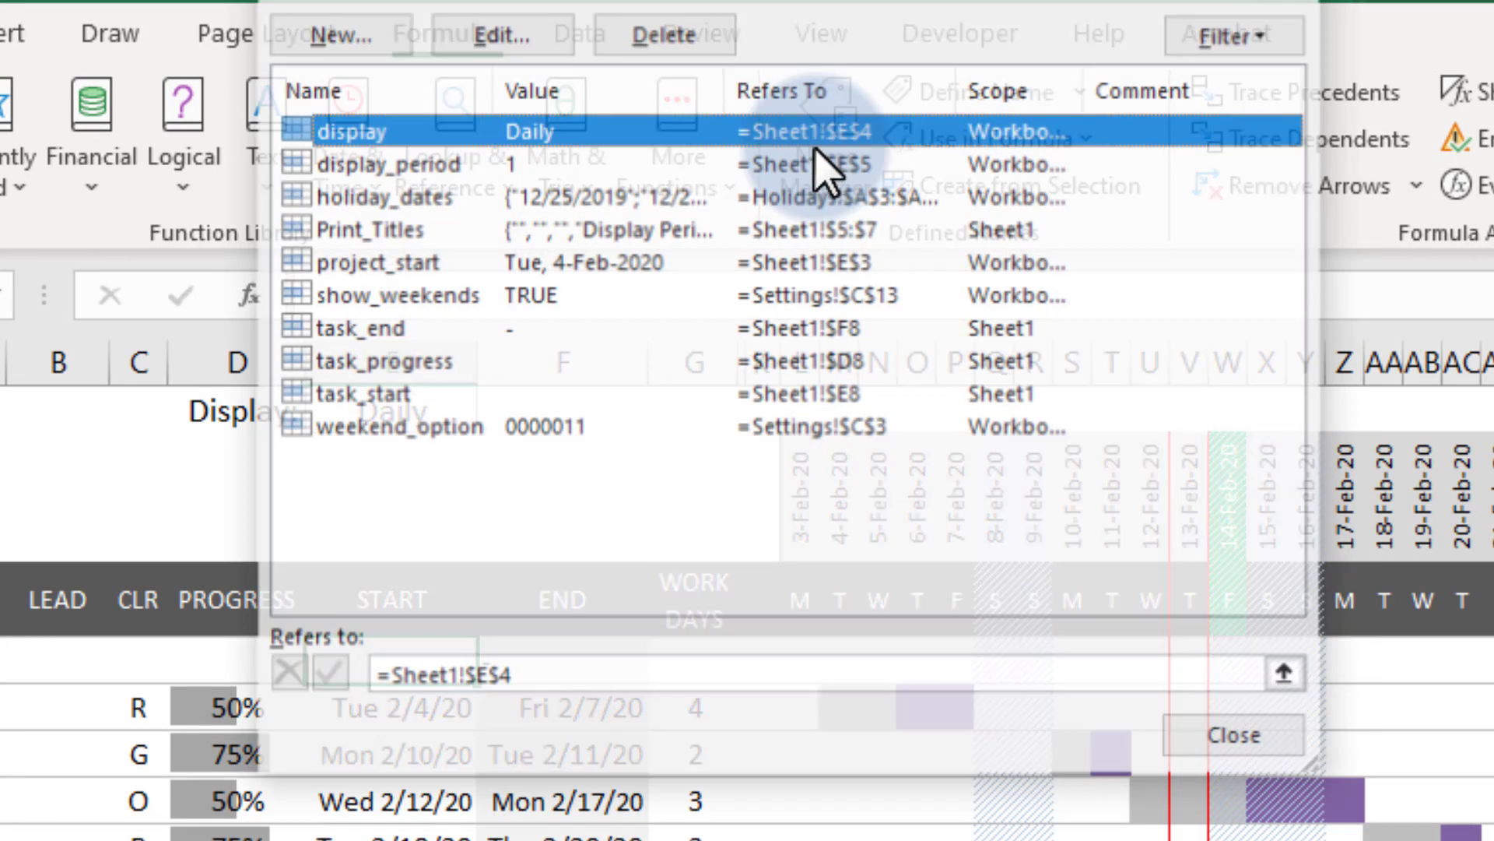
{"action": "left_click", "coordinate": [352, 28]}
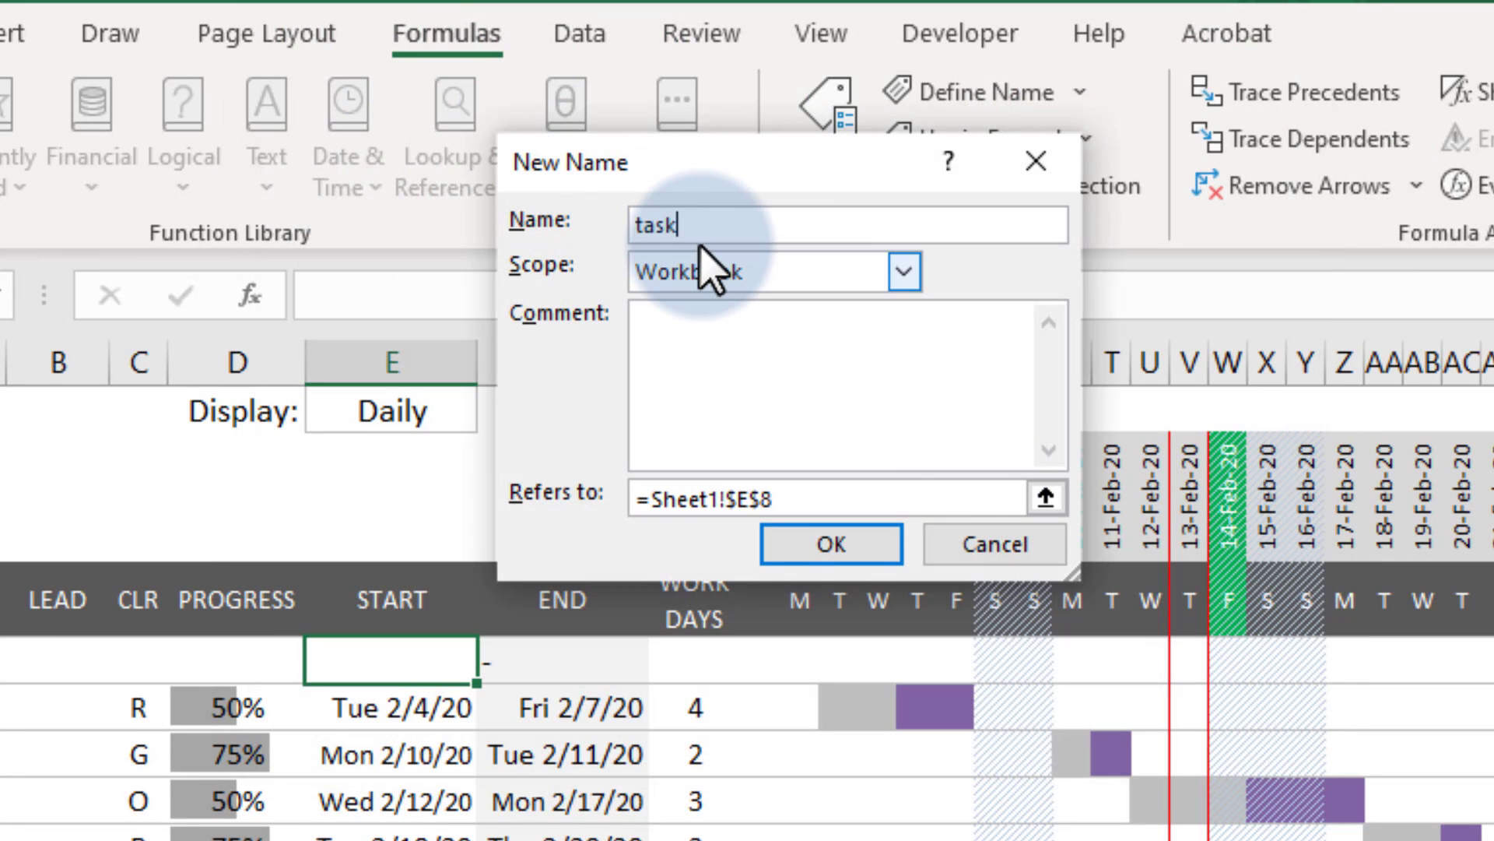
{"action": "left_click", "coordinate": [904, 272]}
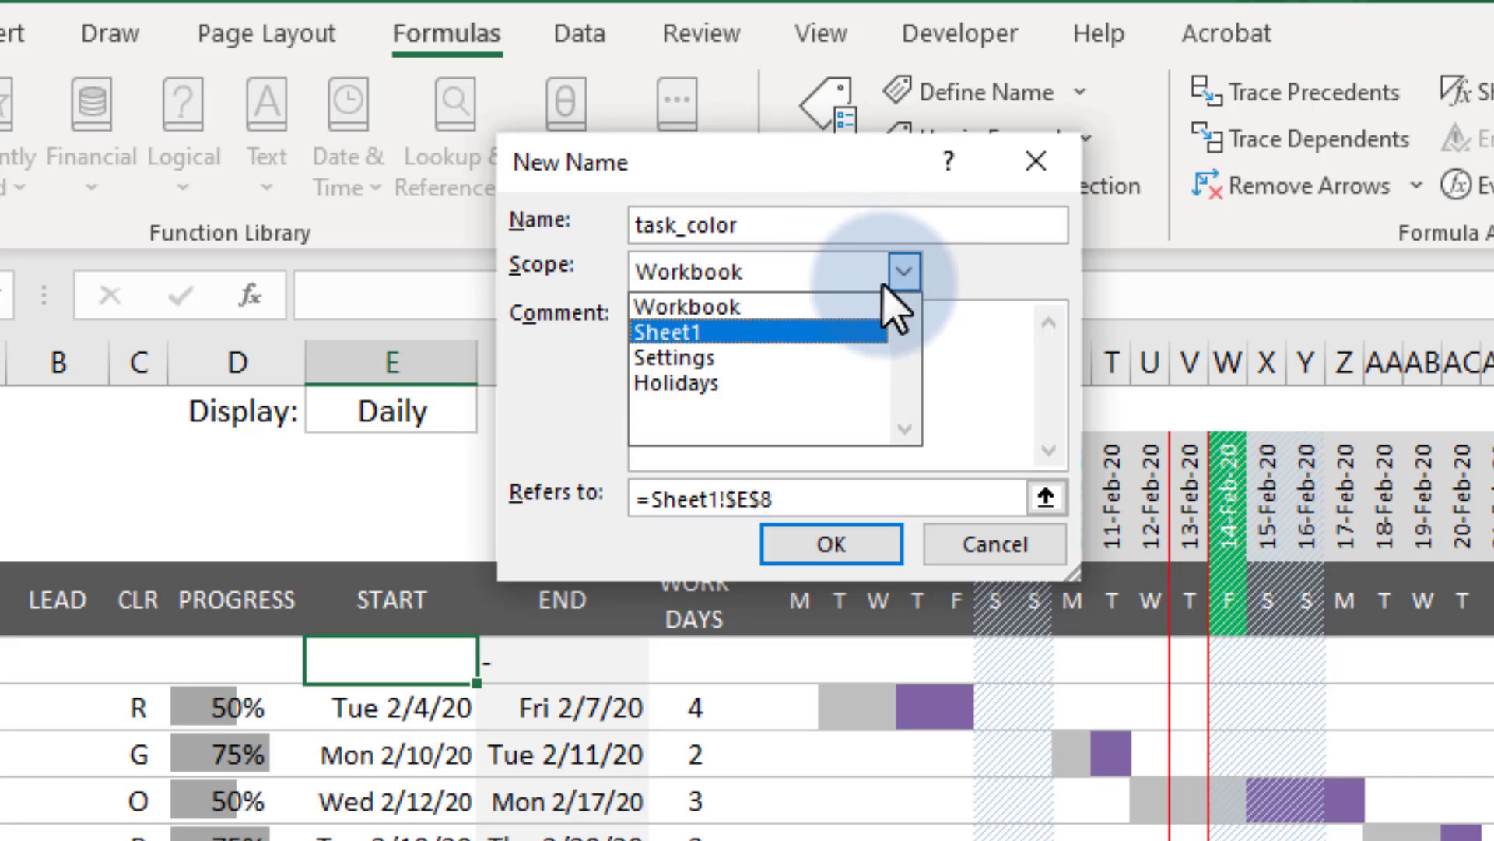
{"action": "left_click", "coordinate": [759, 331]}
{"action": "left_click", "coordinate": [1046, 498]}
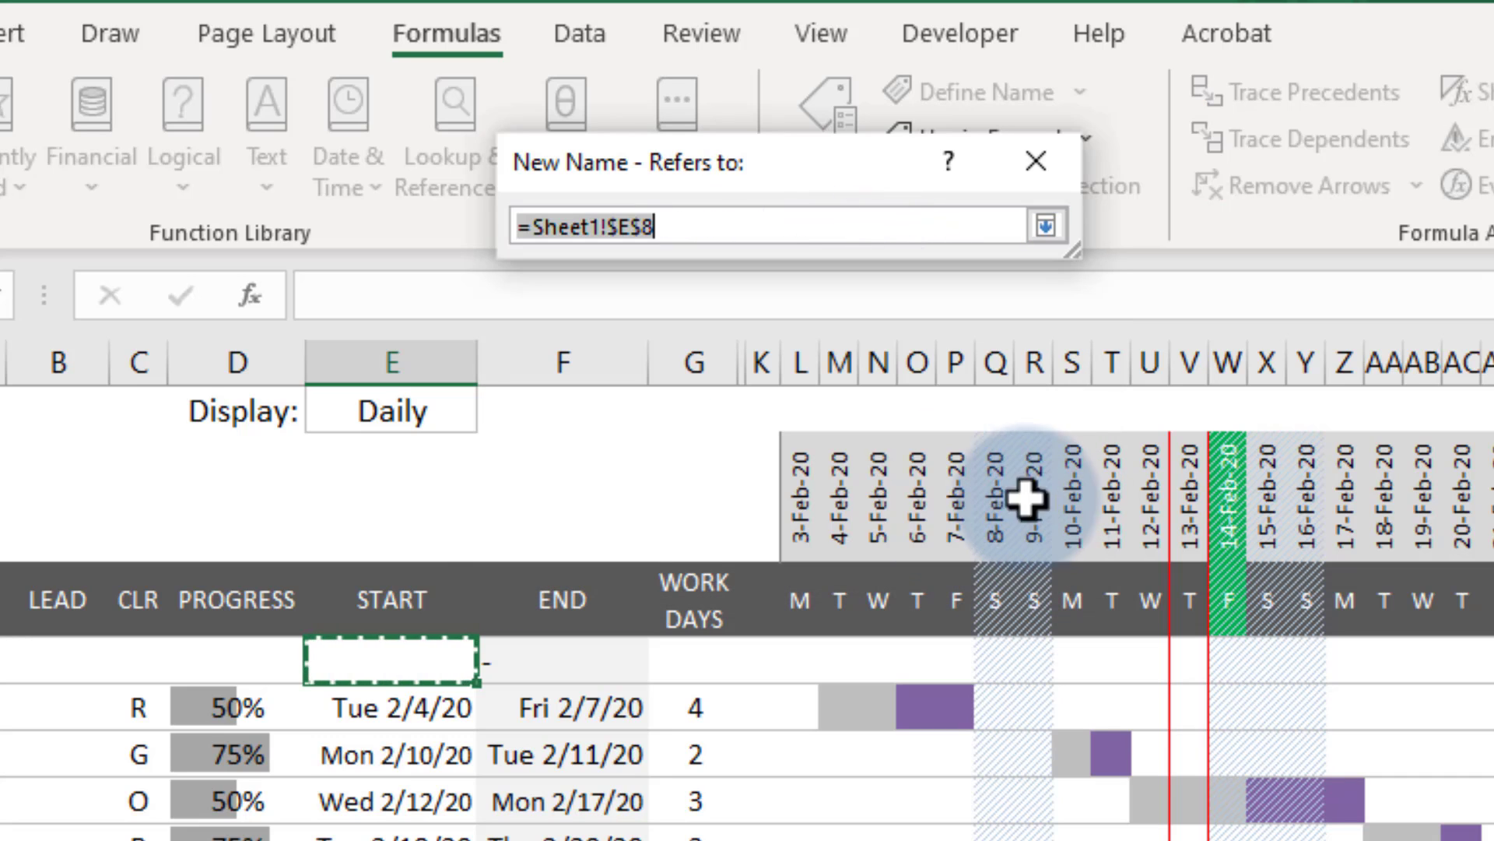
{"action": "left_click", "coordinate": [631, 227]}
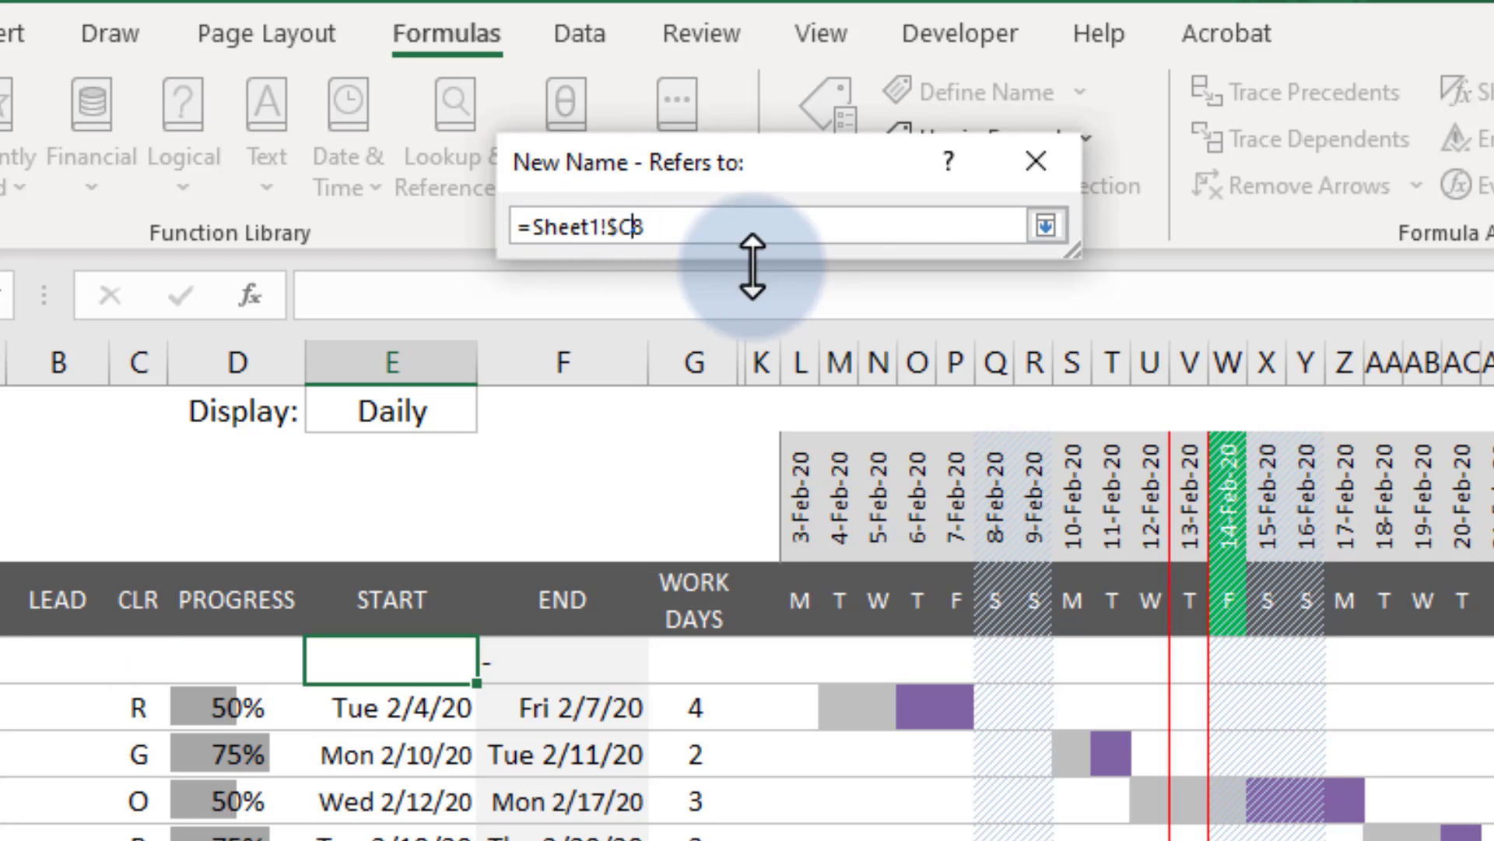
{"action": "left_click", "coordinate": [1046, 227]}
{"action": "left_click", "coordinate": [831, 544]}
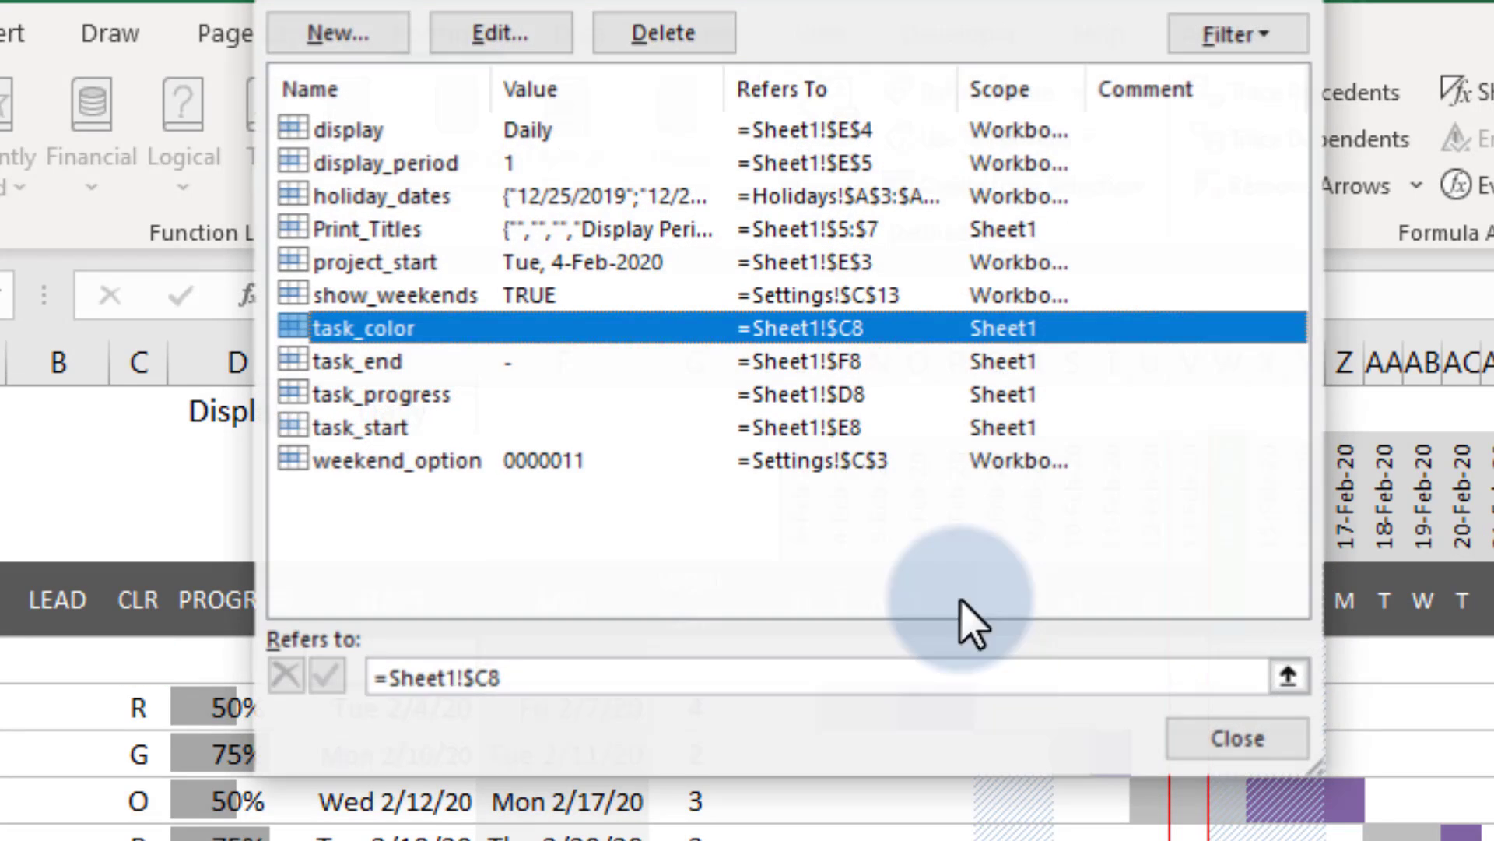
{"action": "left_click", "coordinate": [1237, 737]}
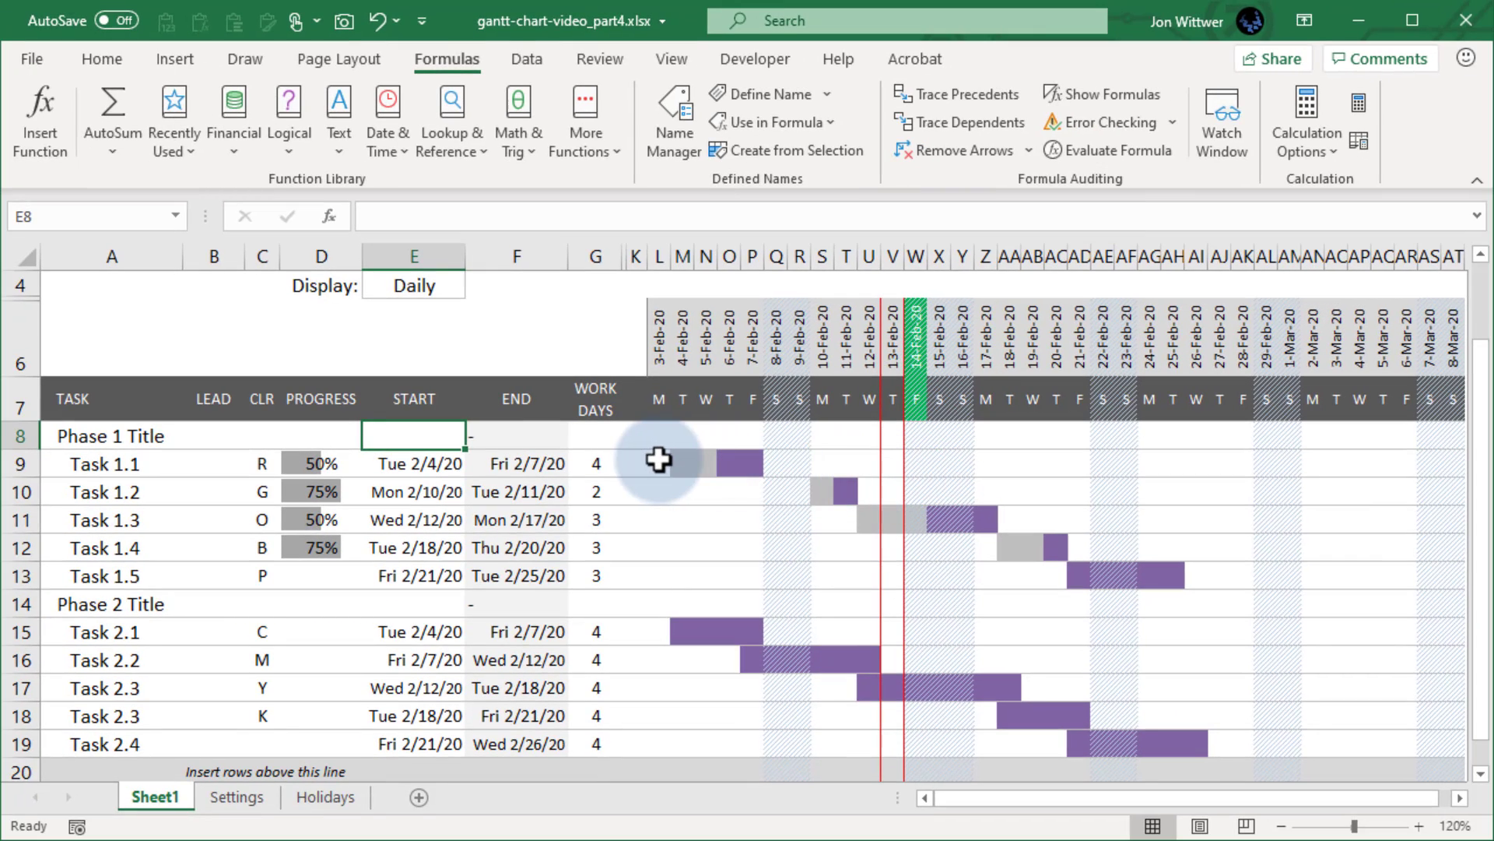
Set the font colour of the Gantt grid from L8 onward to Automatic
{"action": "left_click", "coordinate": [660, 463]}
{"action": "type", "text": "=tas"}
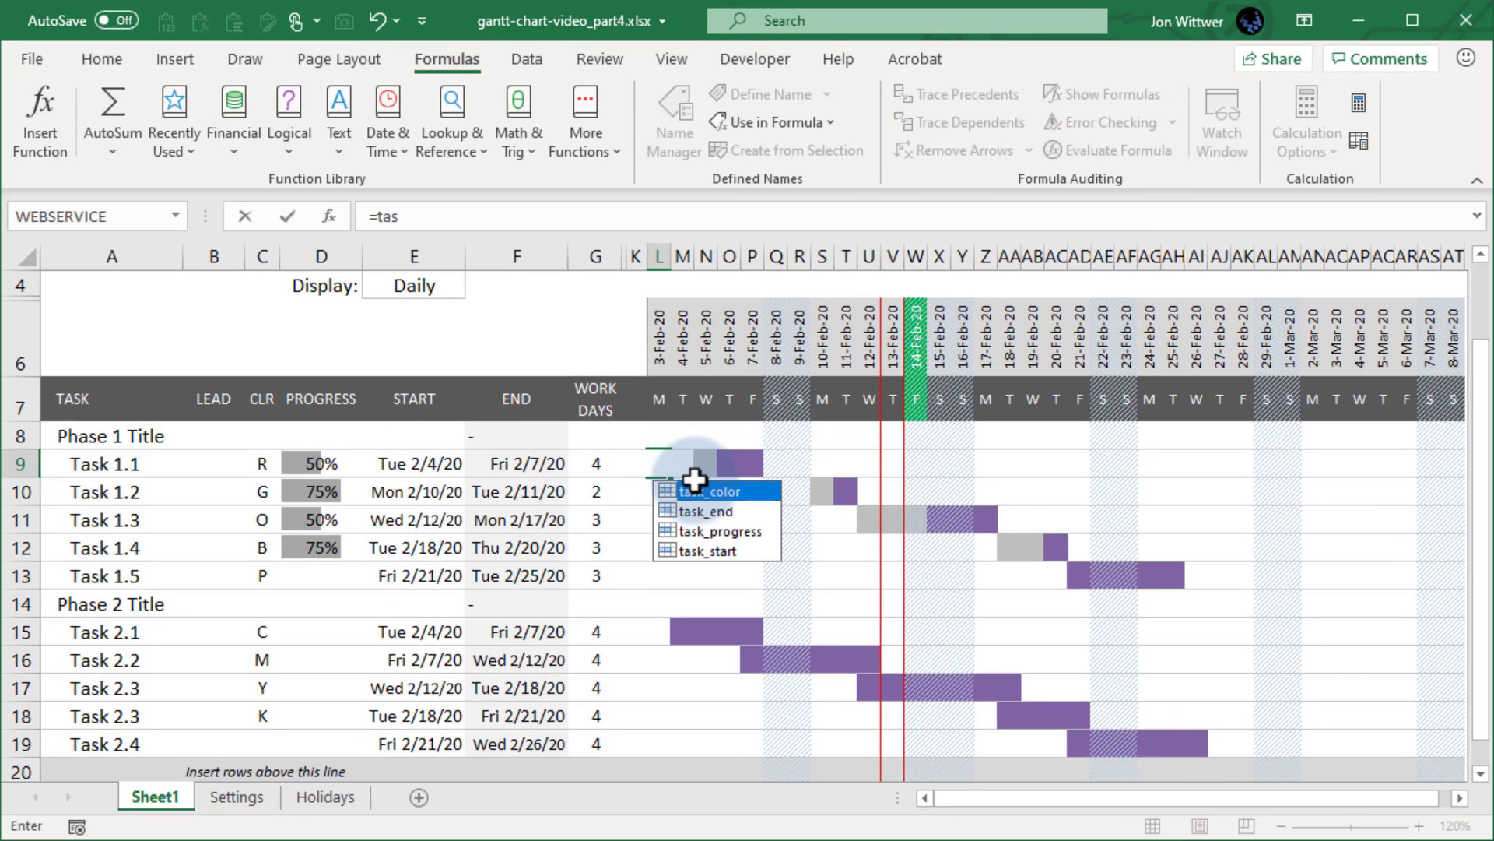
{"action": "key", "text": "Escape"}
{"action": "key", "text": "Escape"}
{"action": "key", "text": "Up"}
{"action": "key", "text": "ctrl+shift+End"}
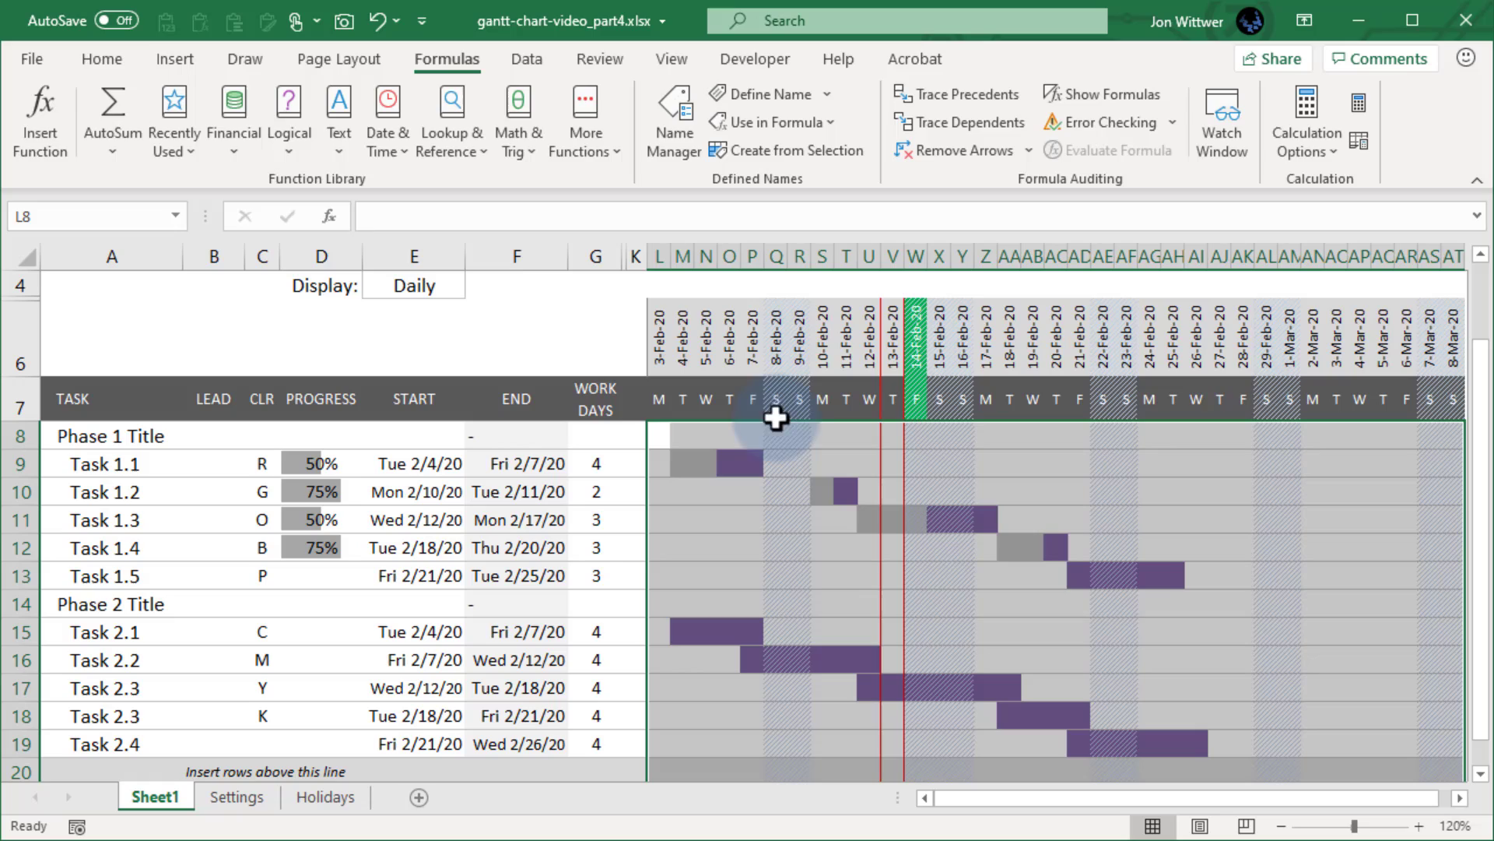
{"action": "left_click", "coordinate": [102, 58]}
{"action": "left_click", "coordinate": [358, 140]}
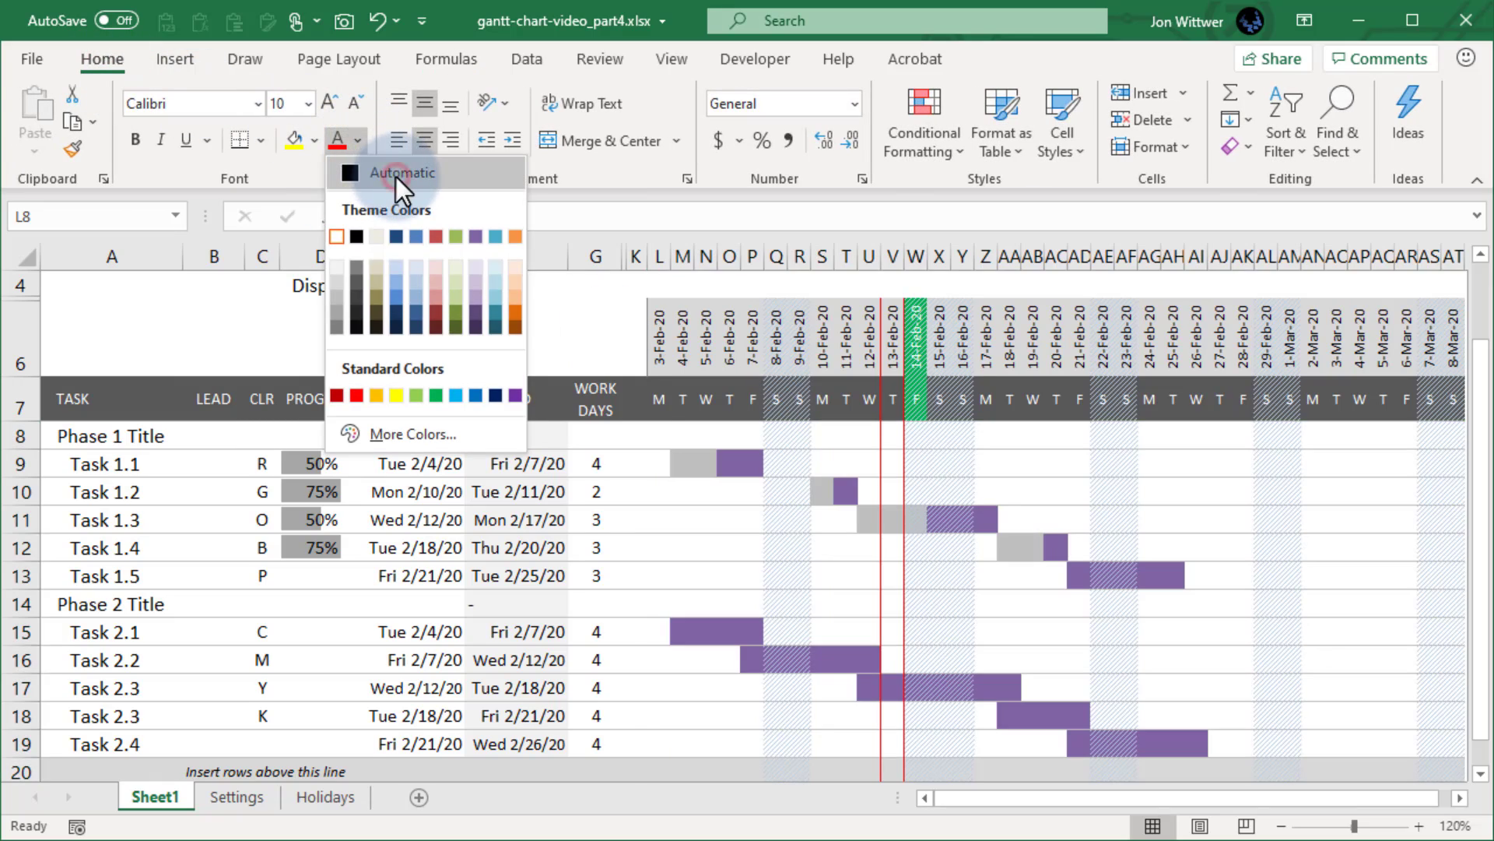
{"action": "left_click", "coordinate": [398, 179]}
Test =task_color in L9, confirm it returns R, then delete it
{"action": "left_click", "coordinate": [777, 624]}
{"action": "type", "text": "=task"}
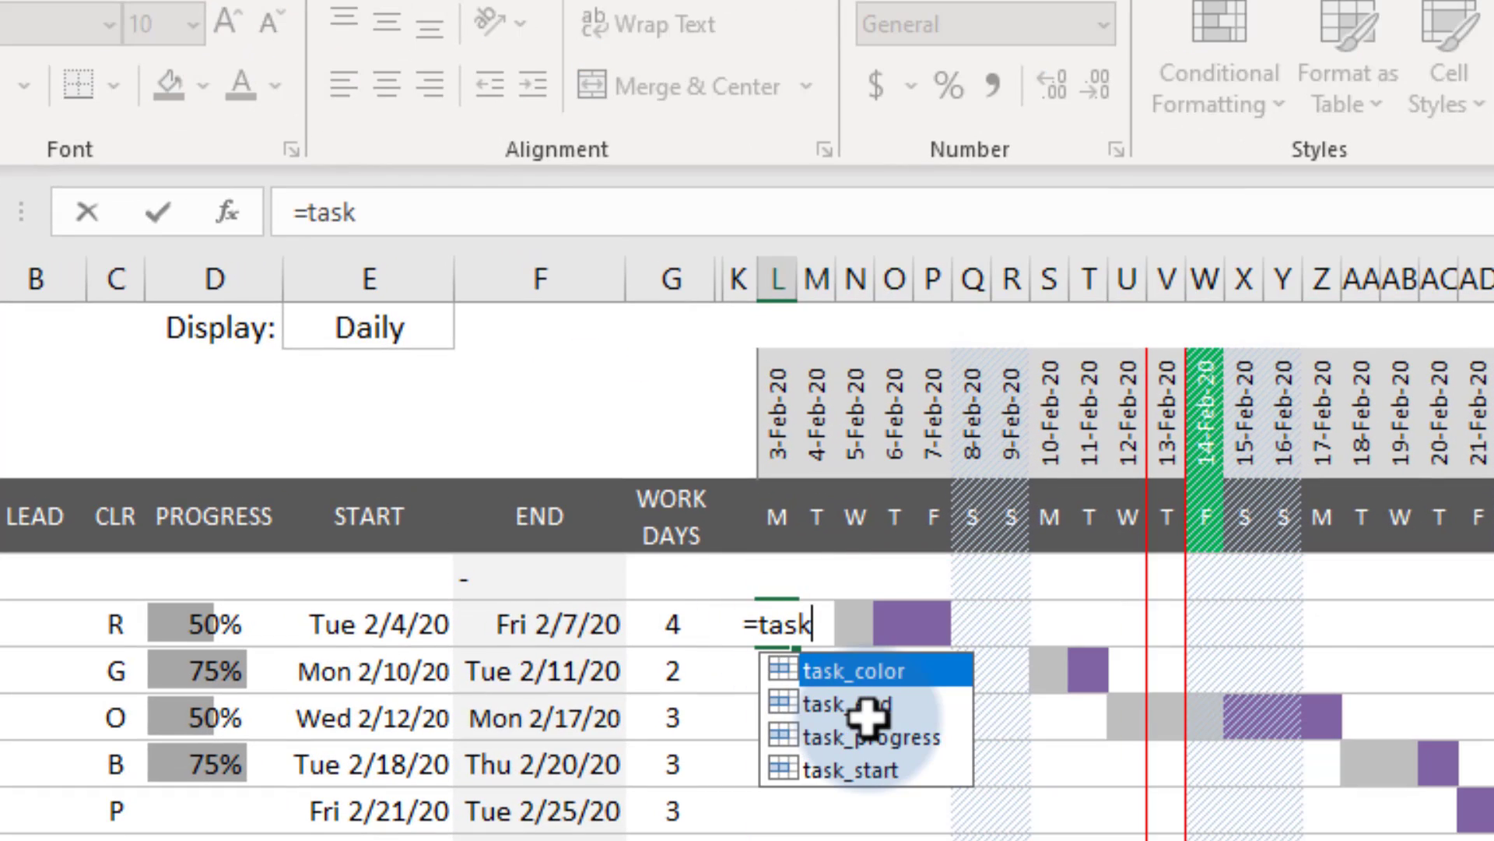
{"action": "key", "text": "Tab"}
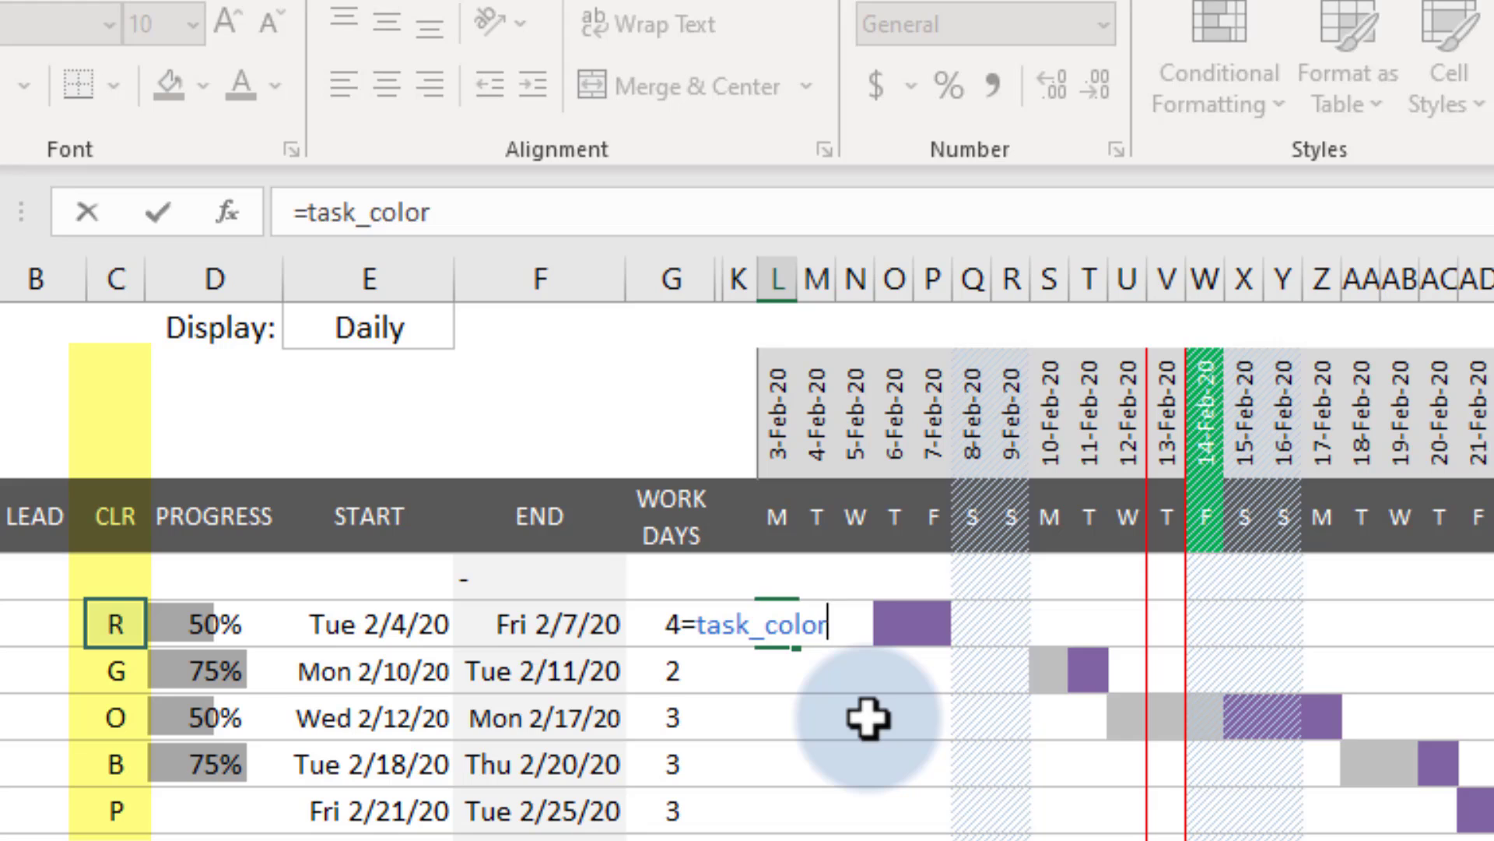
{"action": "key", "text": "Return"}
{"action": "key", "text": "Up"}
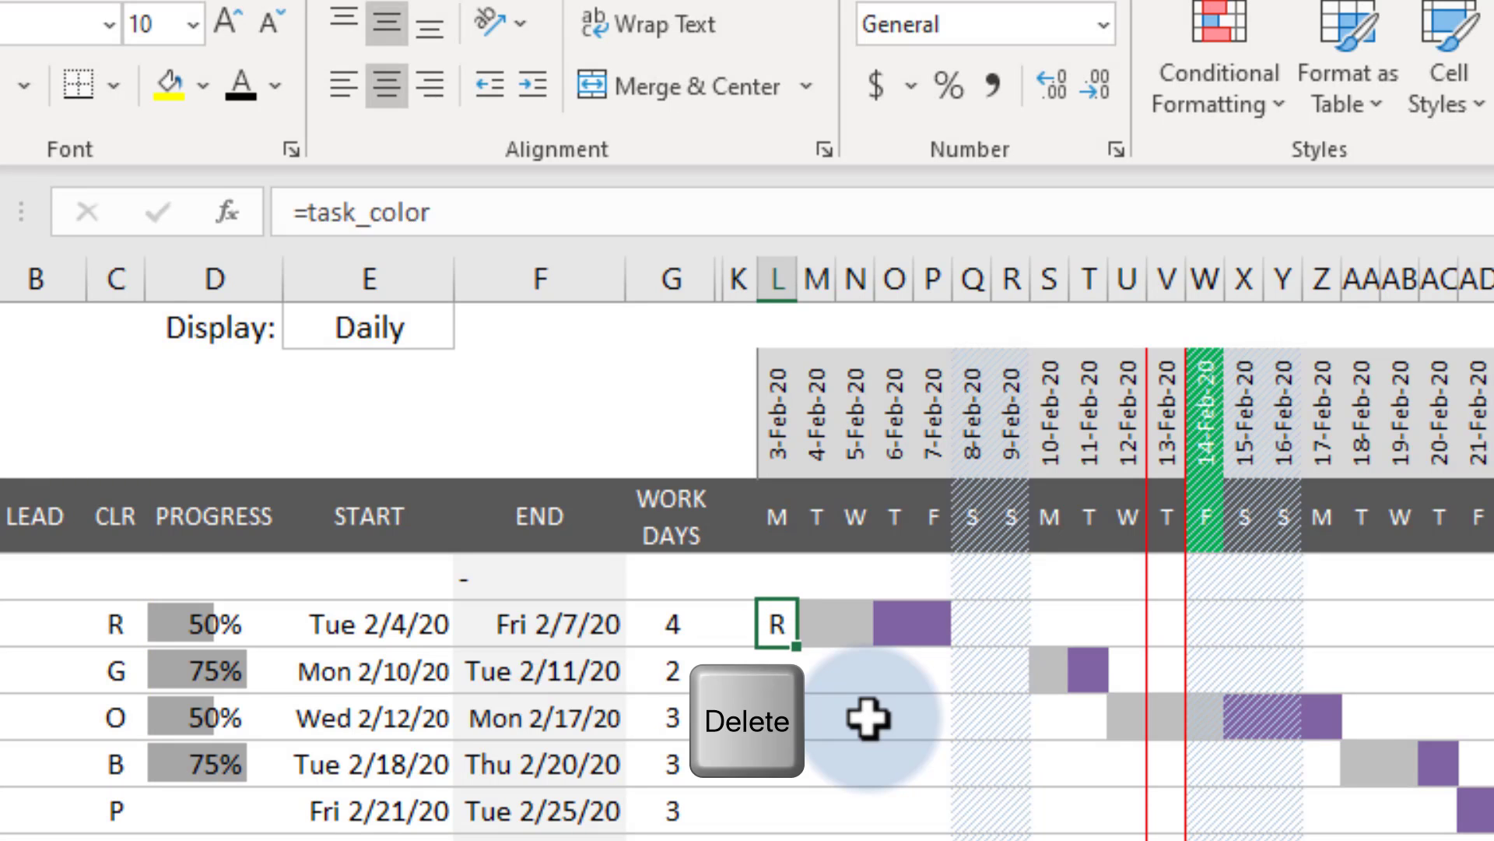
{"action": "key", "text": "Delete"}
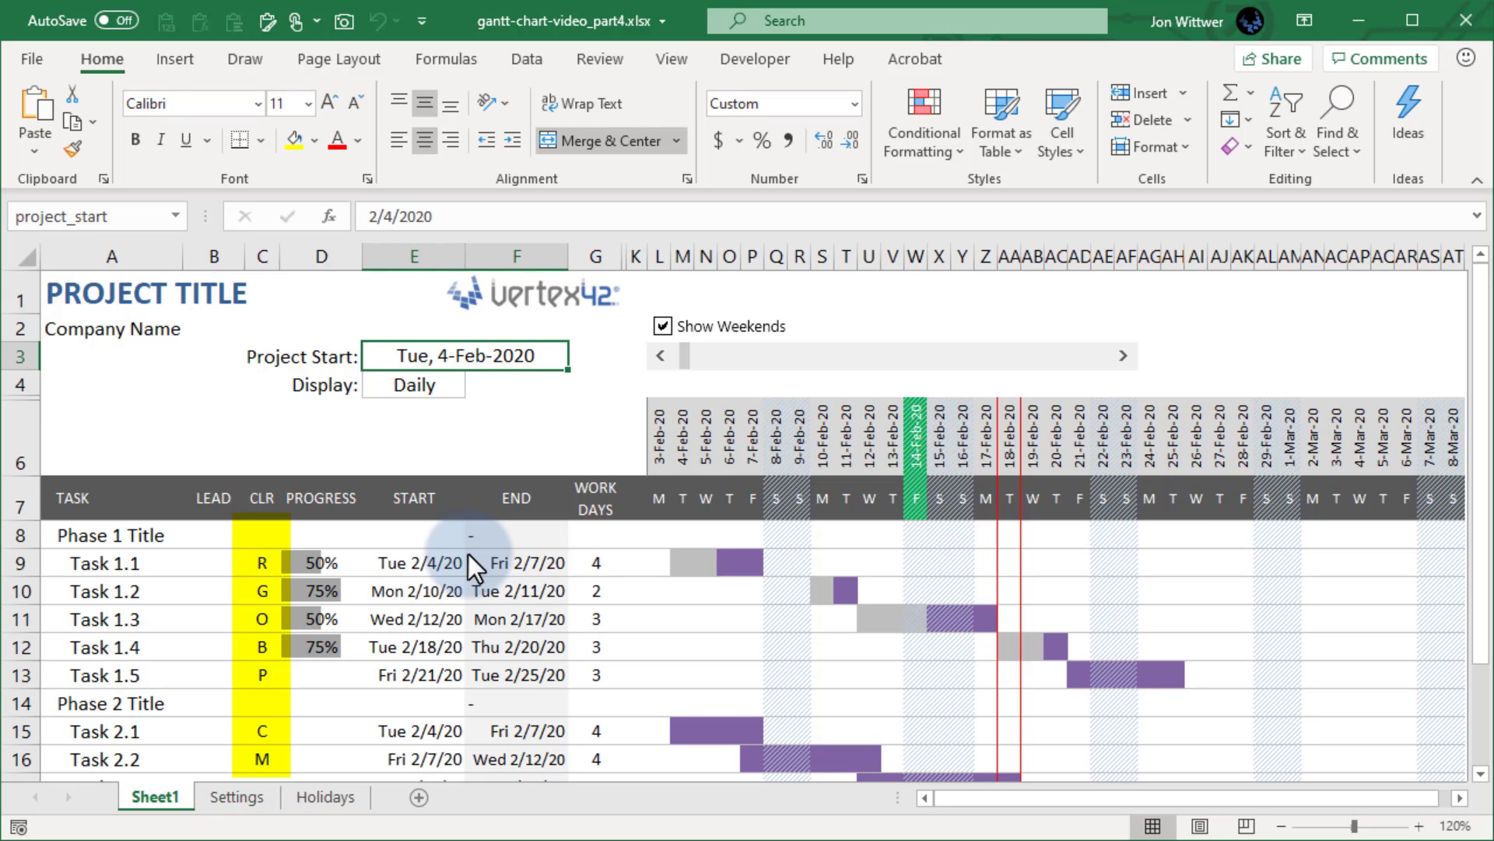
From T12, open Manage Rules and open the purple task-bar rule for editing
{"action": "left_click", "coordinate": [846, 645]}
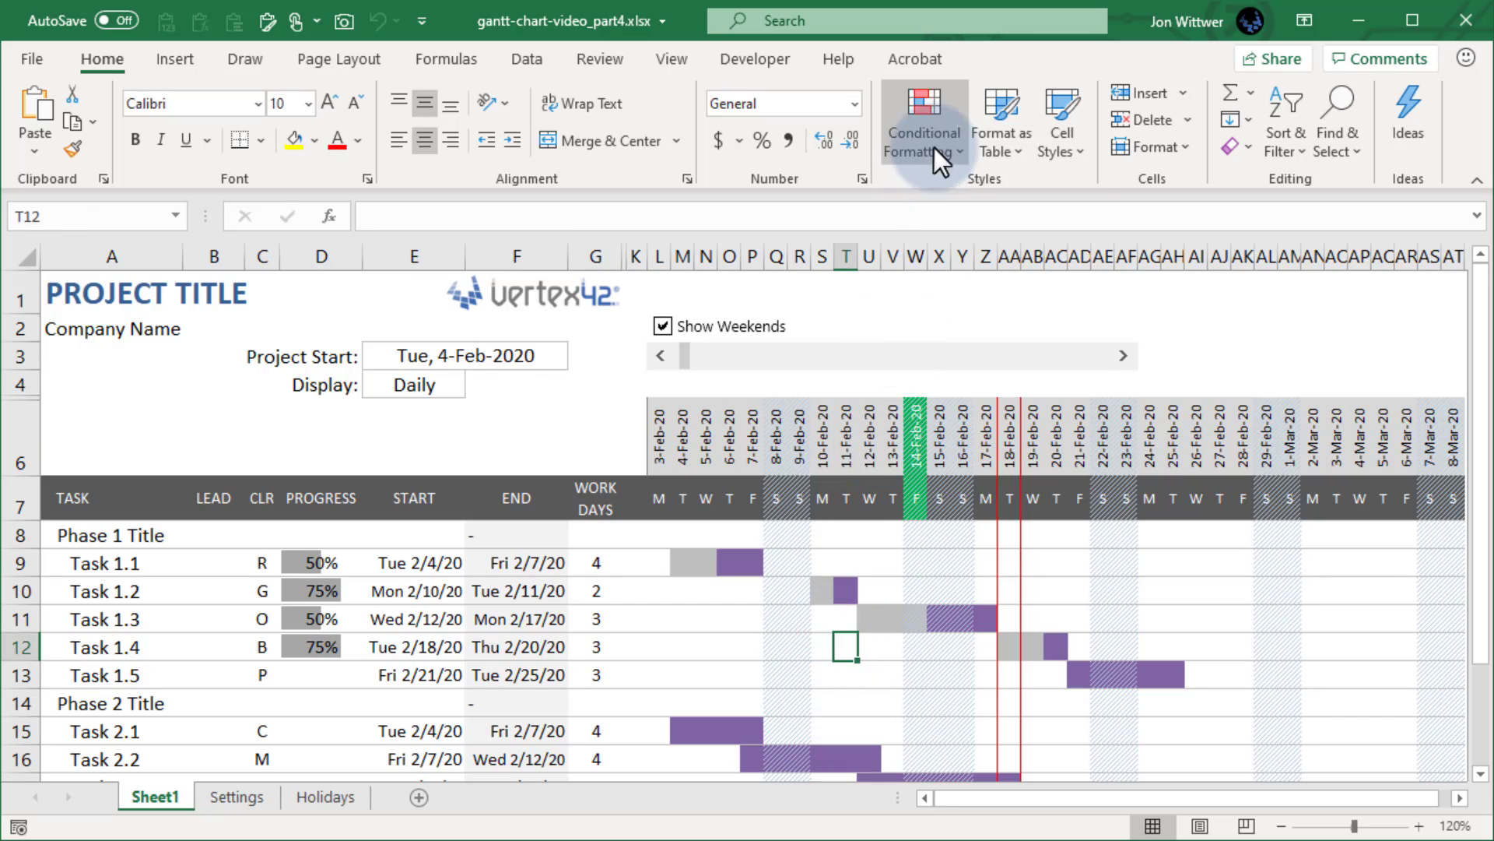
{"action": "left_click", "coordinate": [924, 122]}
{"action": "left_click", "coordinate": [966, 541]}
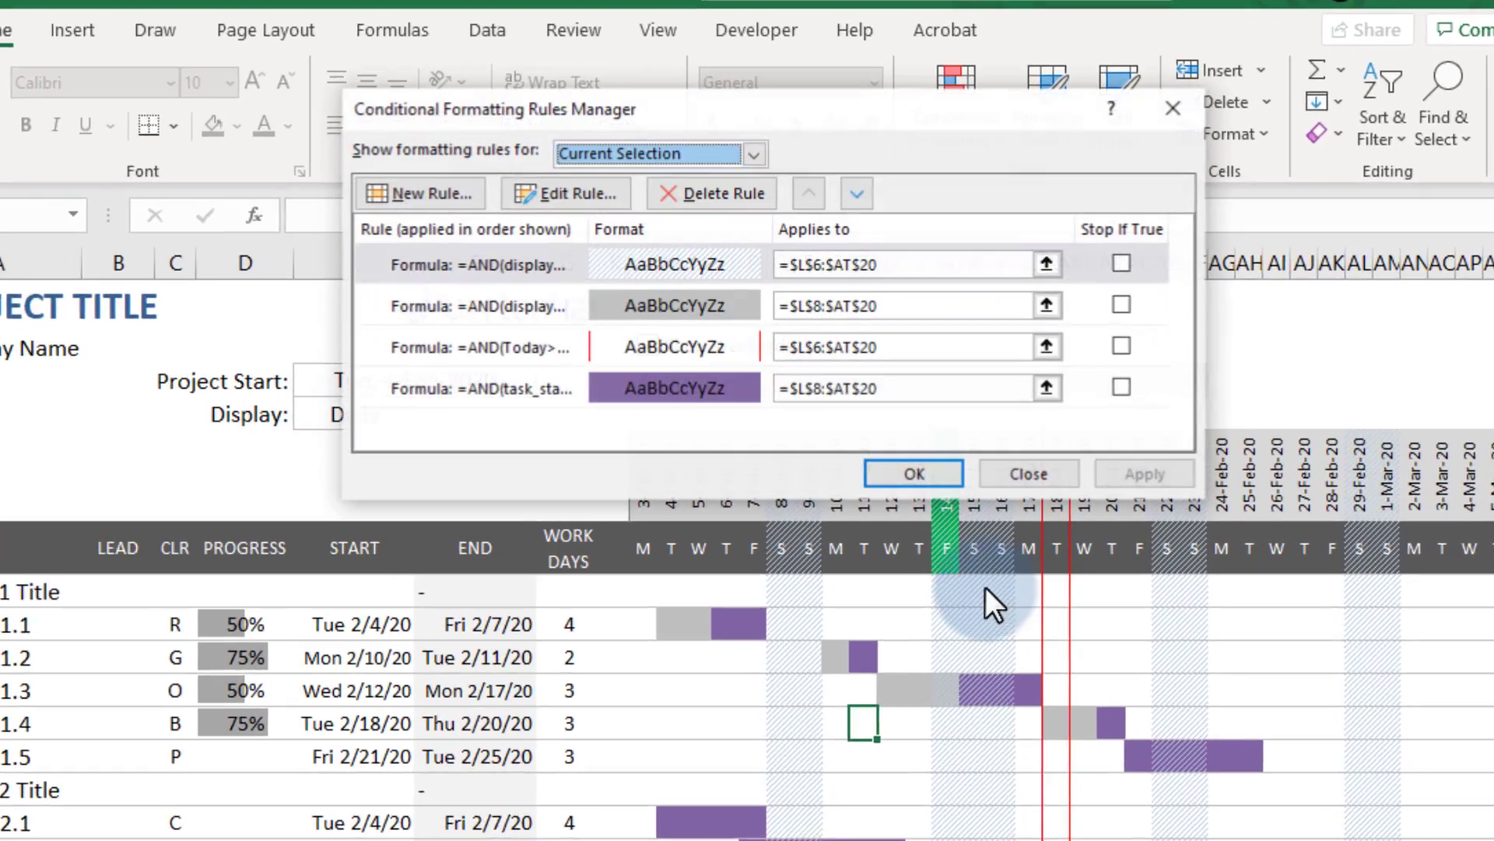
{"action": "left_click", "coordinate": [579, 462]}
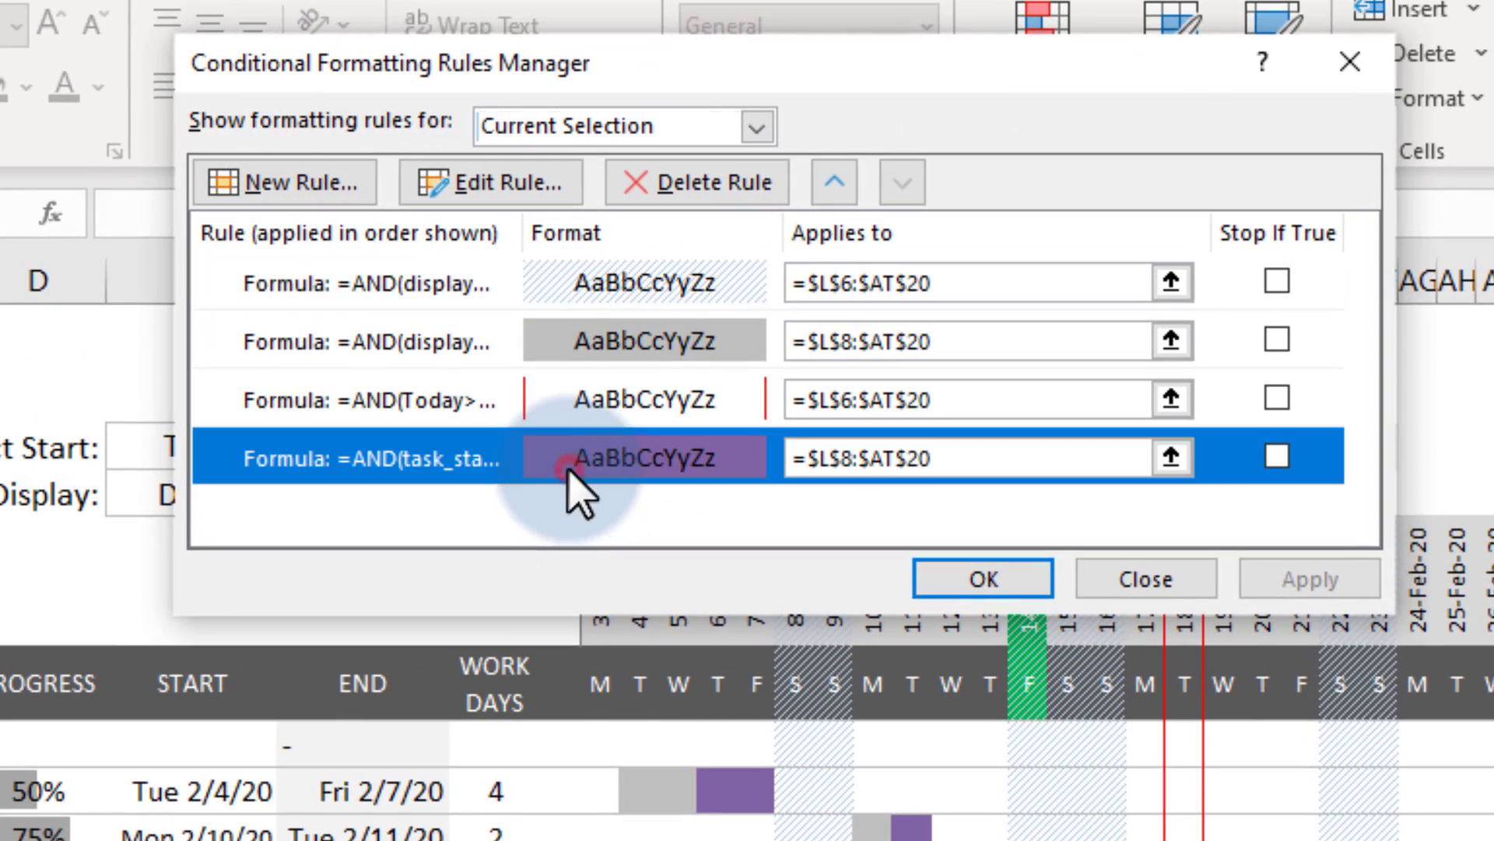
{"action": "left_click", "coordinate": [491, 182]}
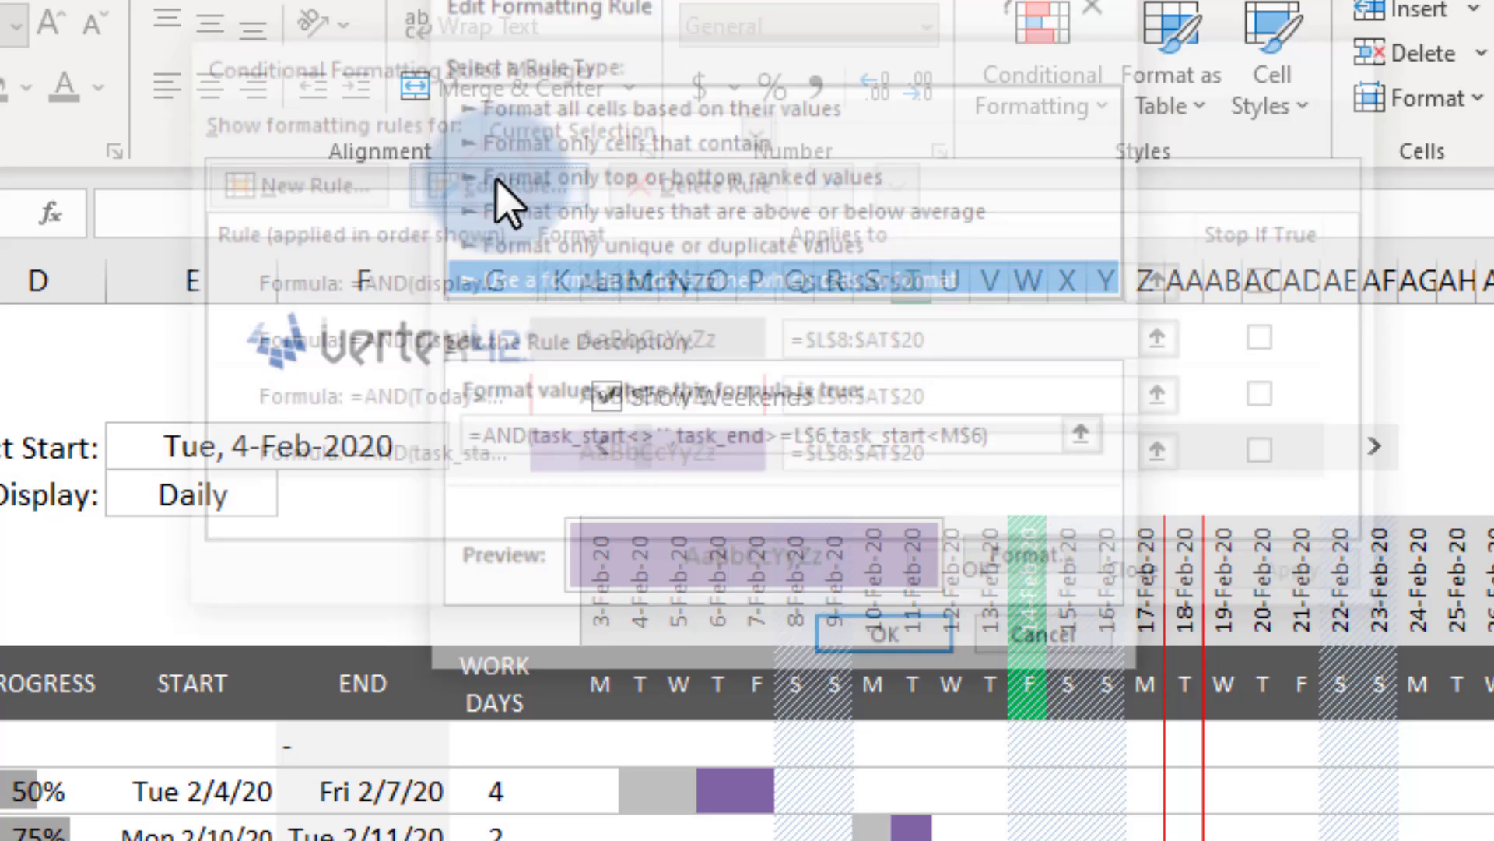
{"action": "left_click", "coordinate": [526, 440]}
{"action": "type", "text": "task_color=\"p\","}
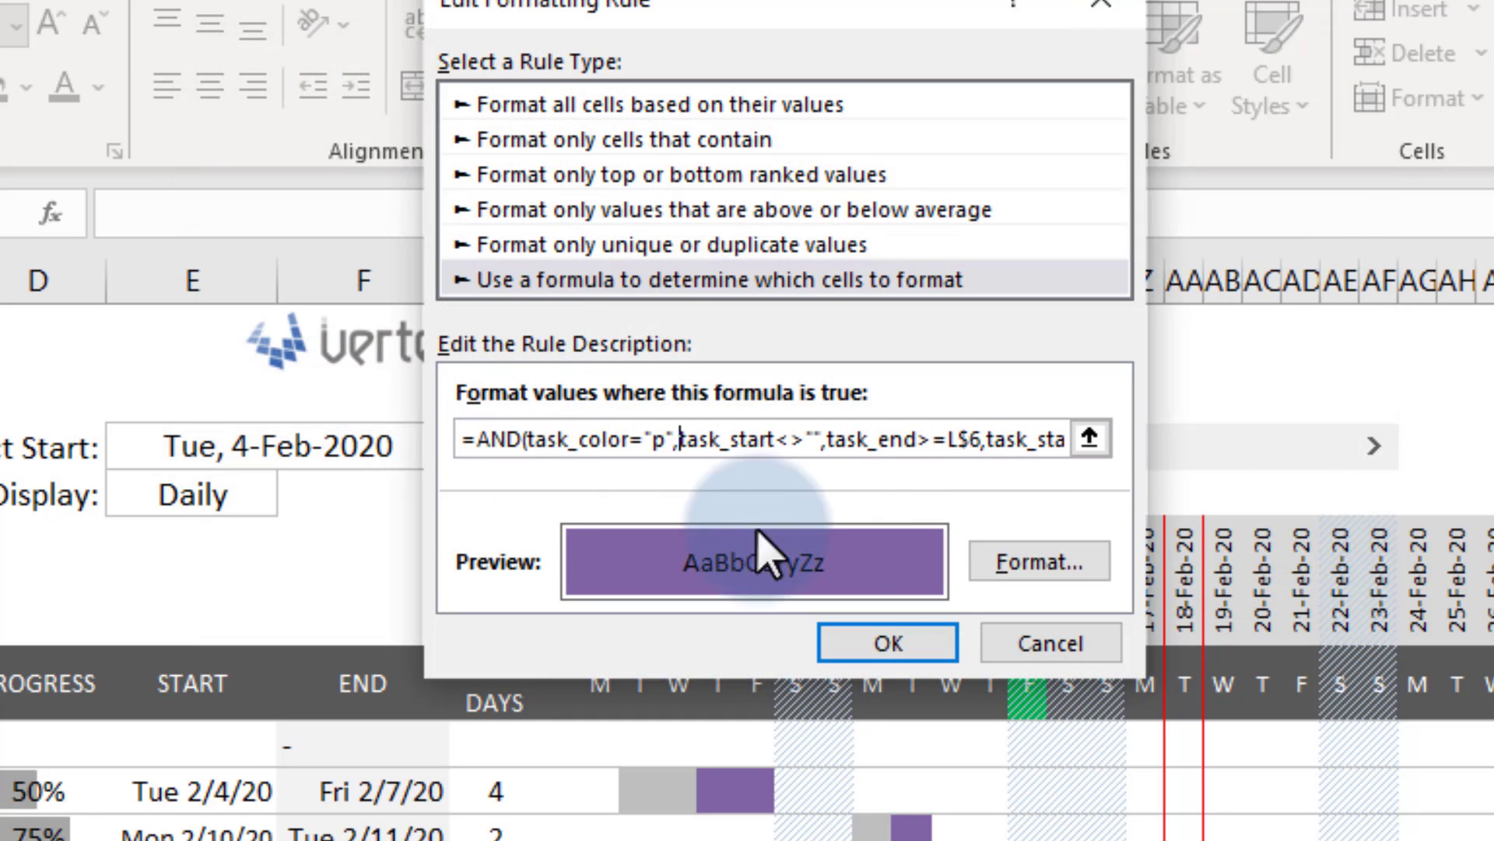
Cancel the edit and create a new formula rule =TRUE with no format
{"action": "left_click", "coordinate": [1051, 644]}
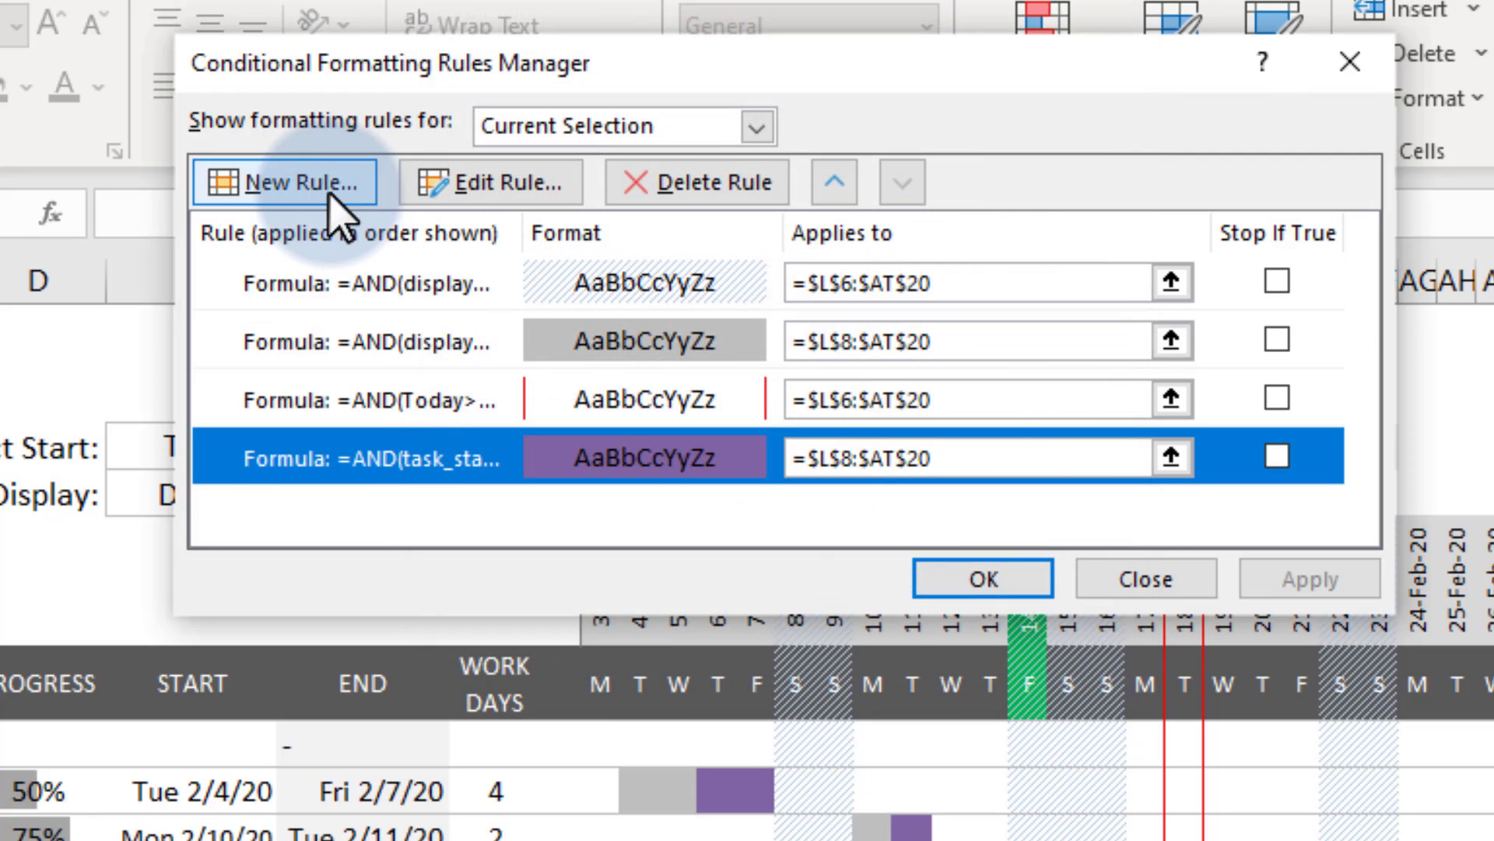
{"action": "left_click", "coordinate": [304, 187]}
{"action": "left_click", "coordinate": [531, 237]}
{"action": "left_click", "coordinate": [502, 394]}
{"action": "type", "text": "=TRUE"}
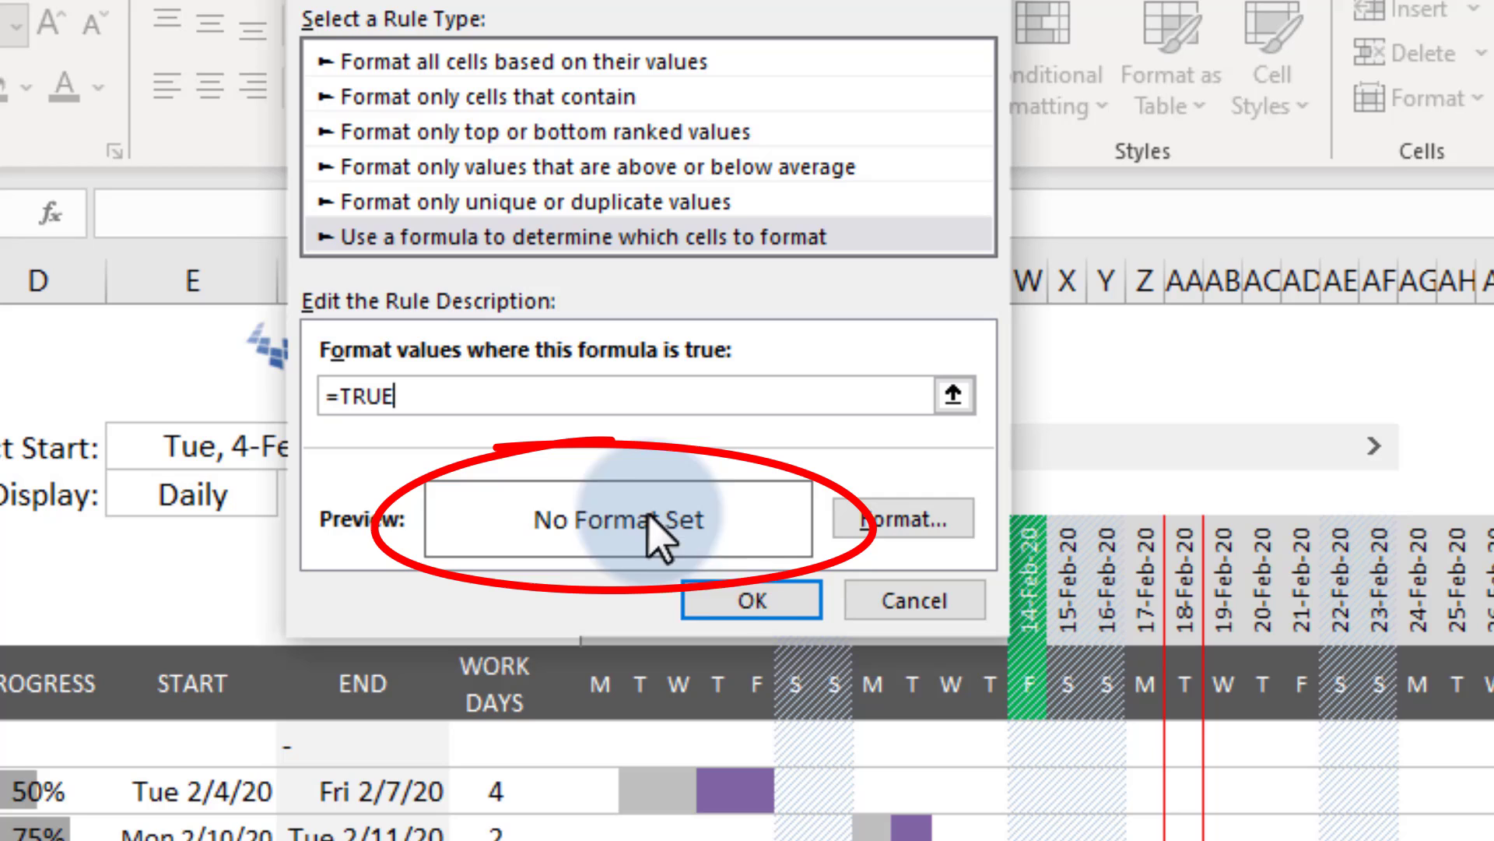
{"action": "left_click", "coordinate": [753, 600]}
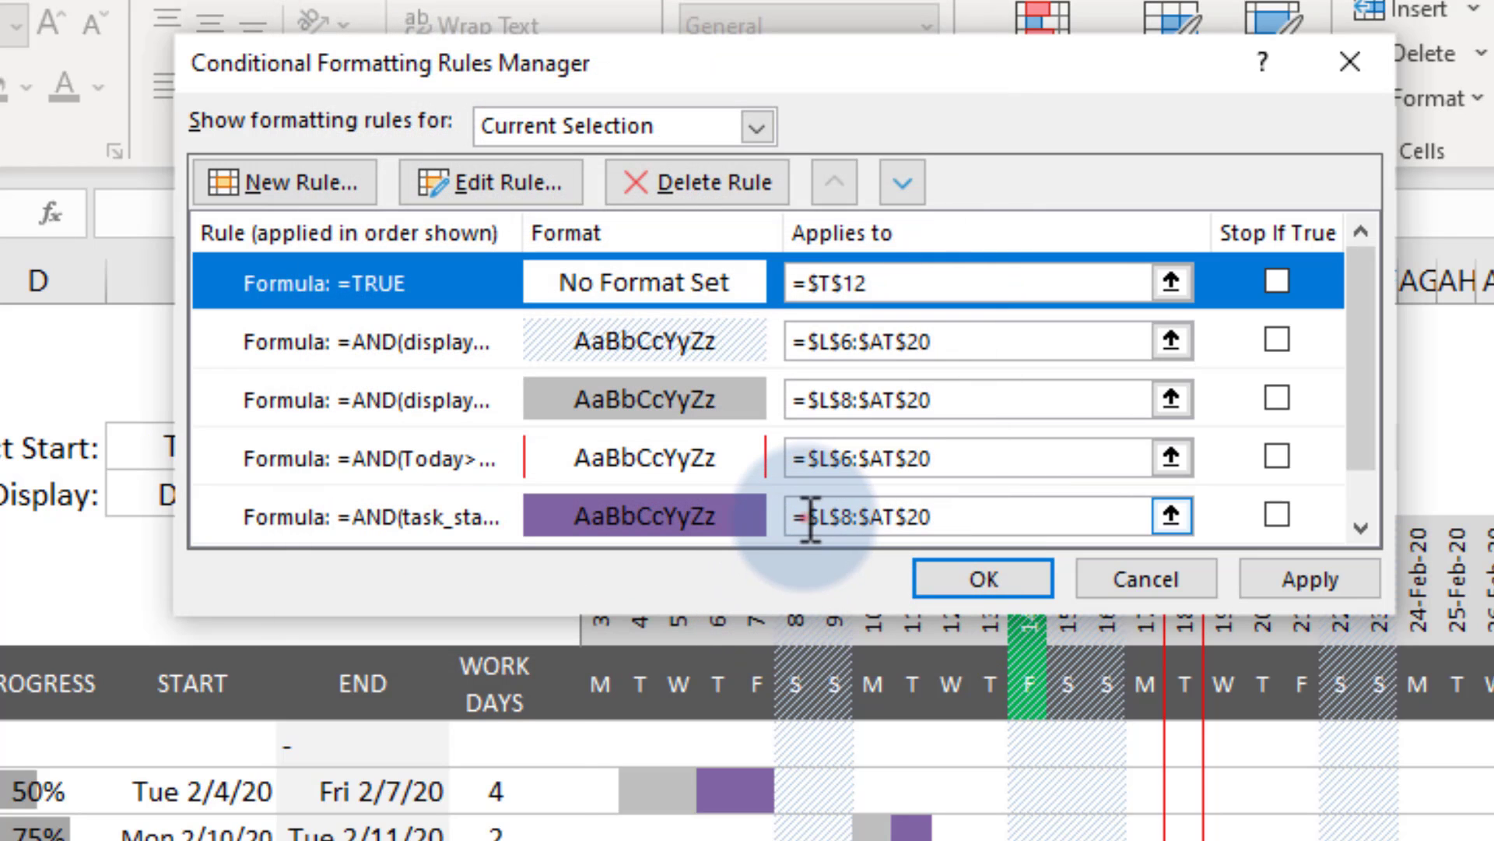
Set the =TRUE rule's Applies to range to $L$8:$AT$20, copied from the purple rule
{"action": "triple_click", "coordinate": [986, 517]}
{"action": "key", "text": "ctrl+c"}
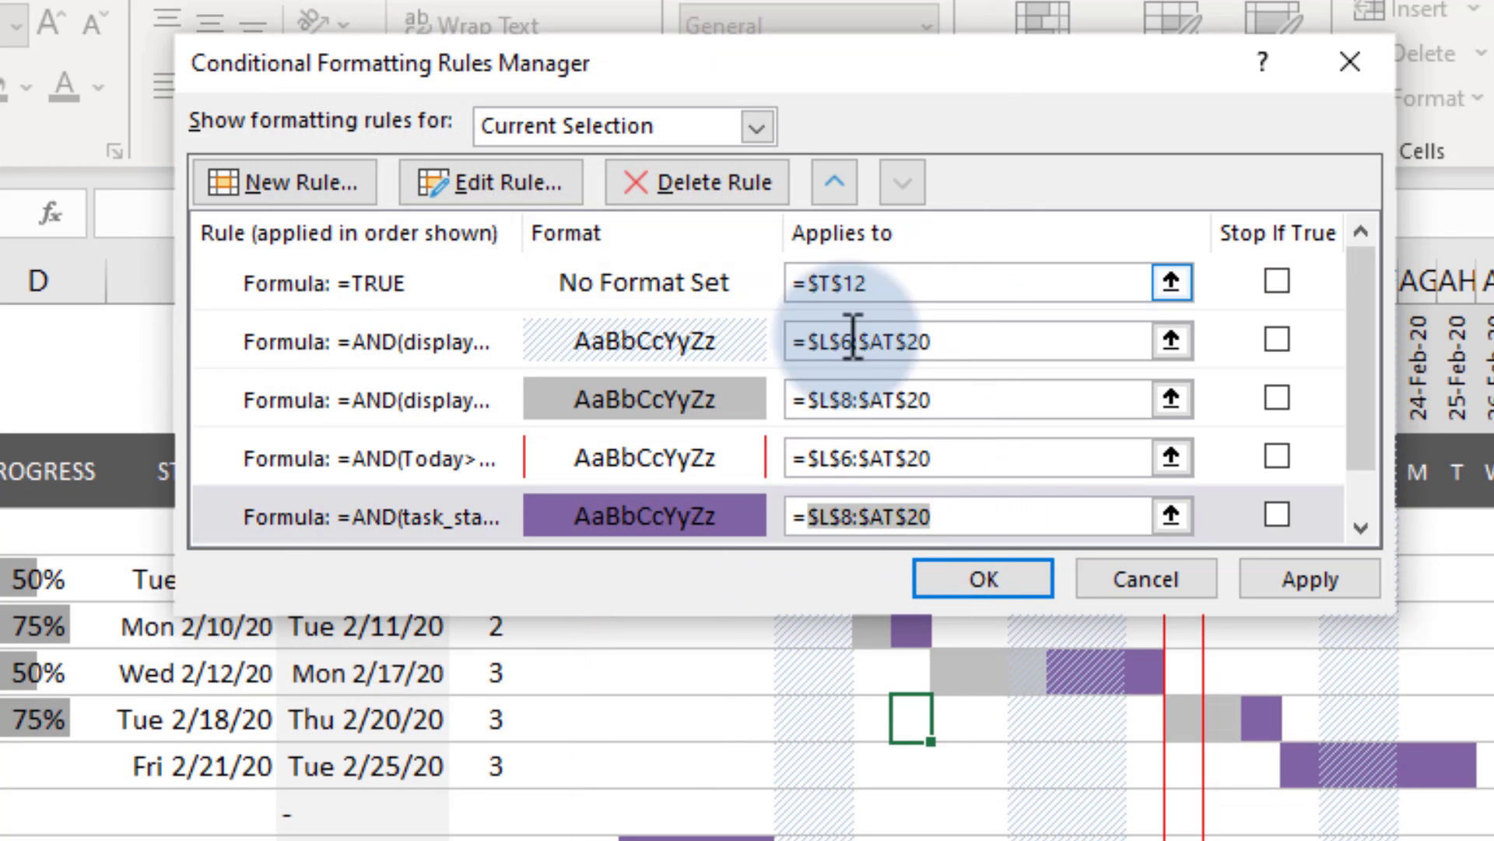
{"action": "left_click", "coordinate": [888, 282]}
{"action": "key", "text": "ctrl+v"}
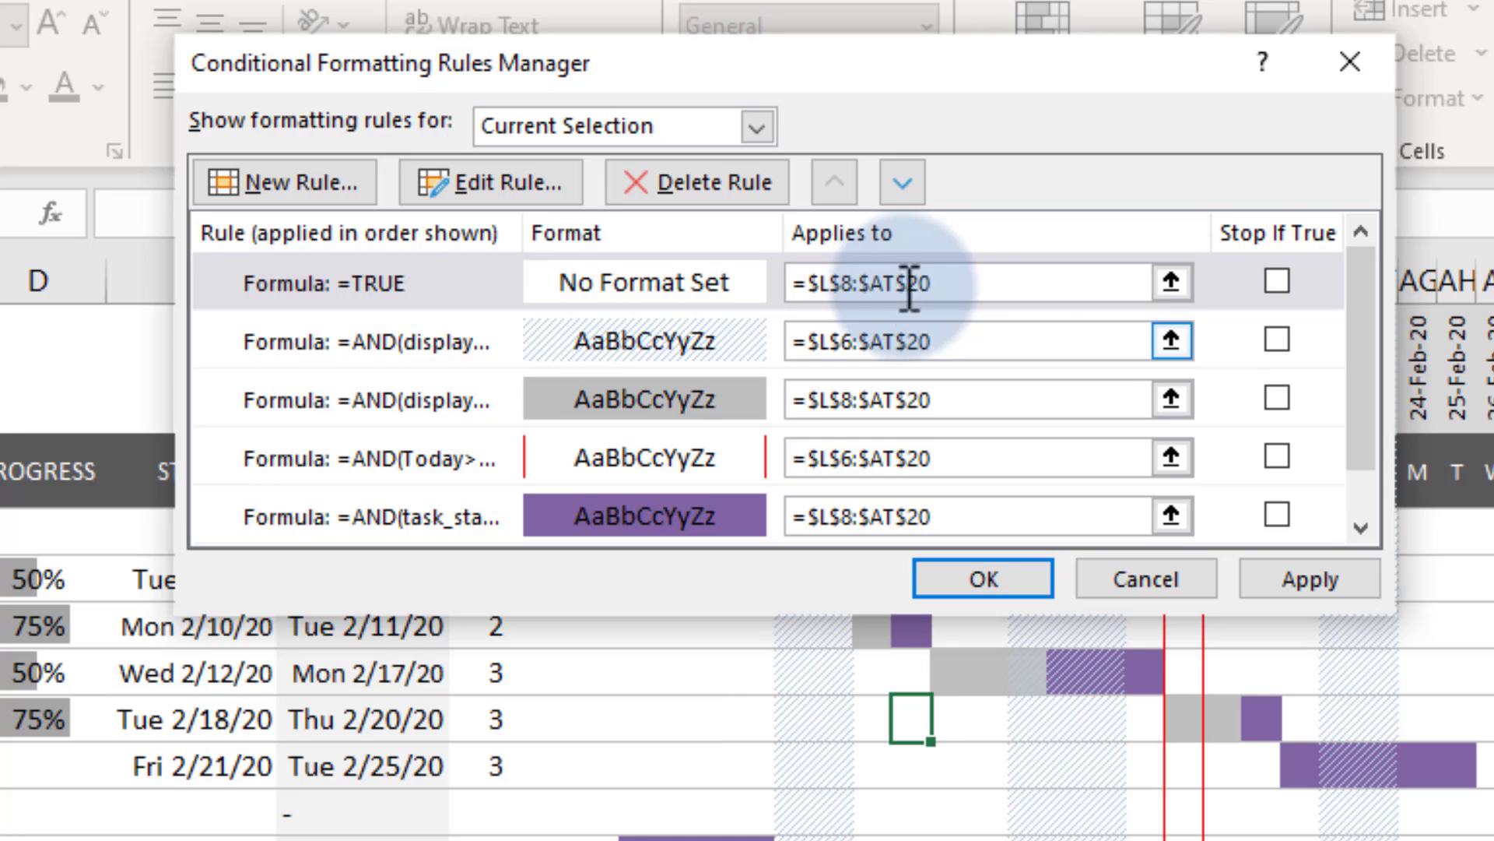
{"action": "left_click", "coordinate": [1308, 579]}
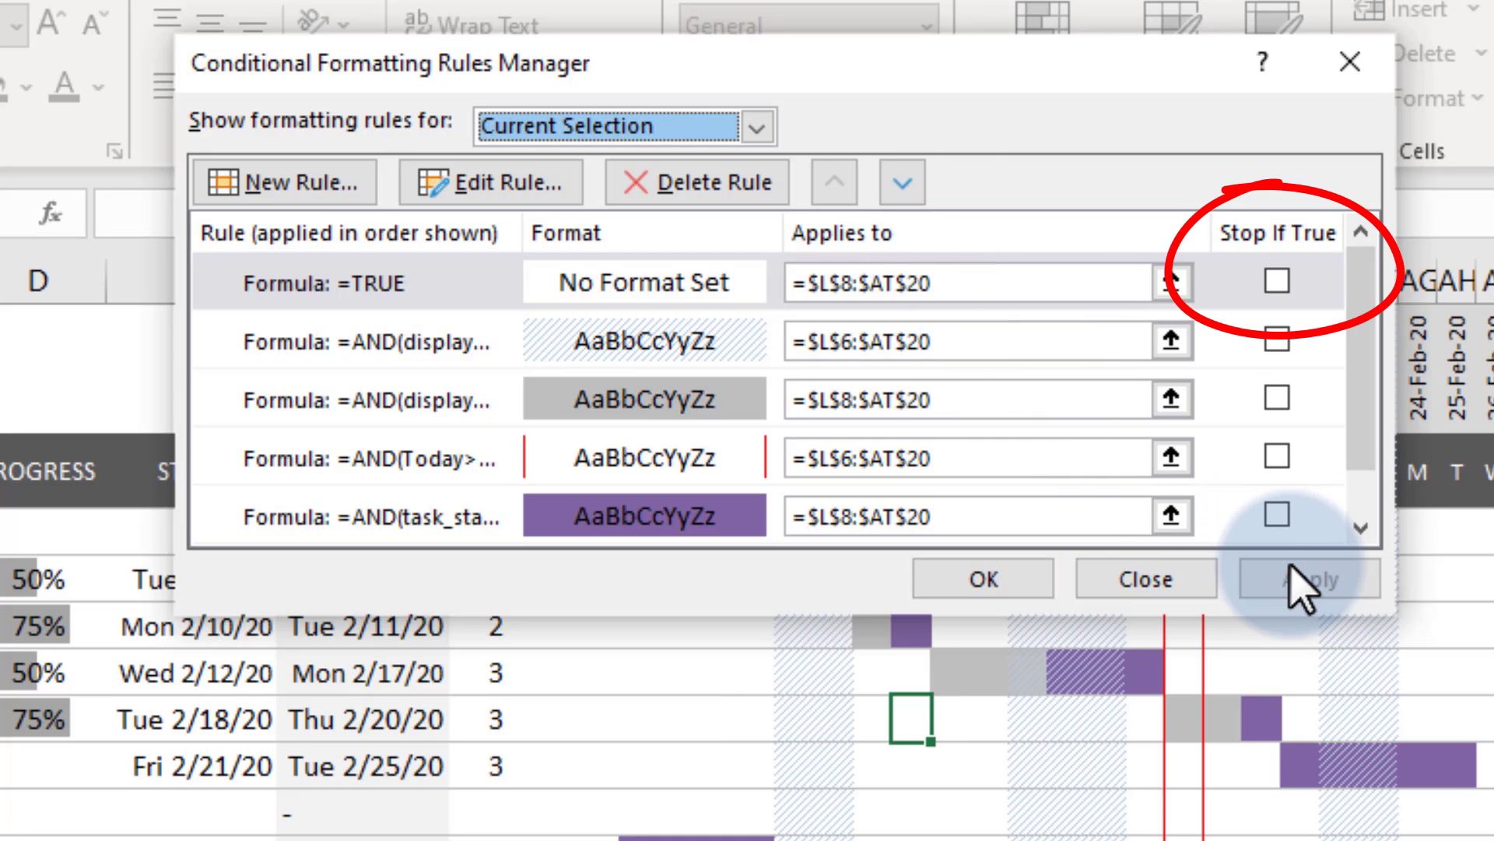
Turn on Stop If True and move the =TRUE rule just above the purple rule
{"action": "left_click", "coordinate": [1277, 281]}
{"action": "left_click", "coordinate": [1310, 580]}
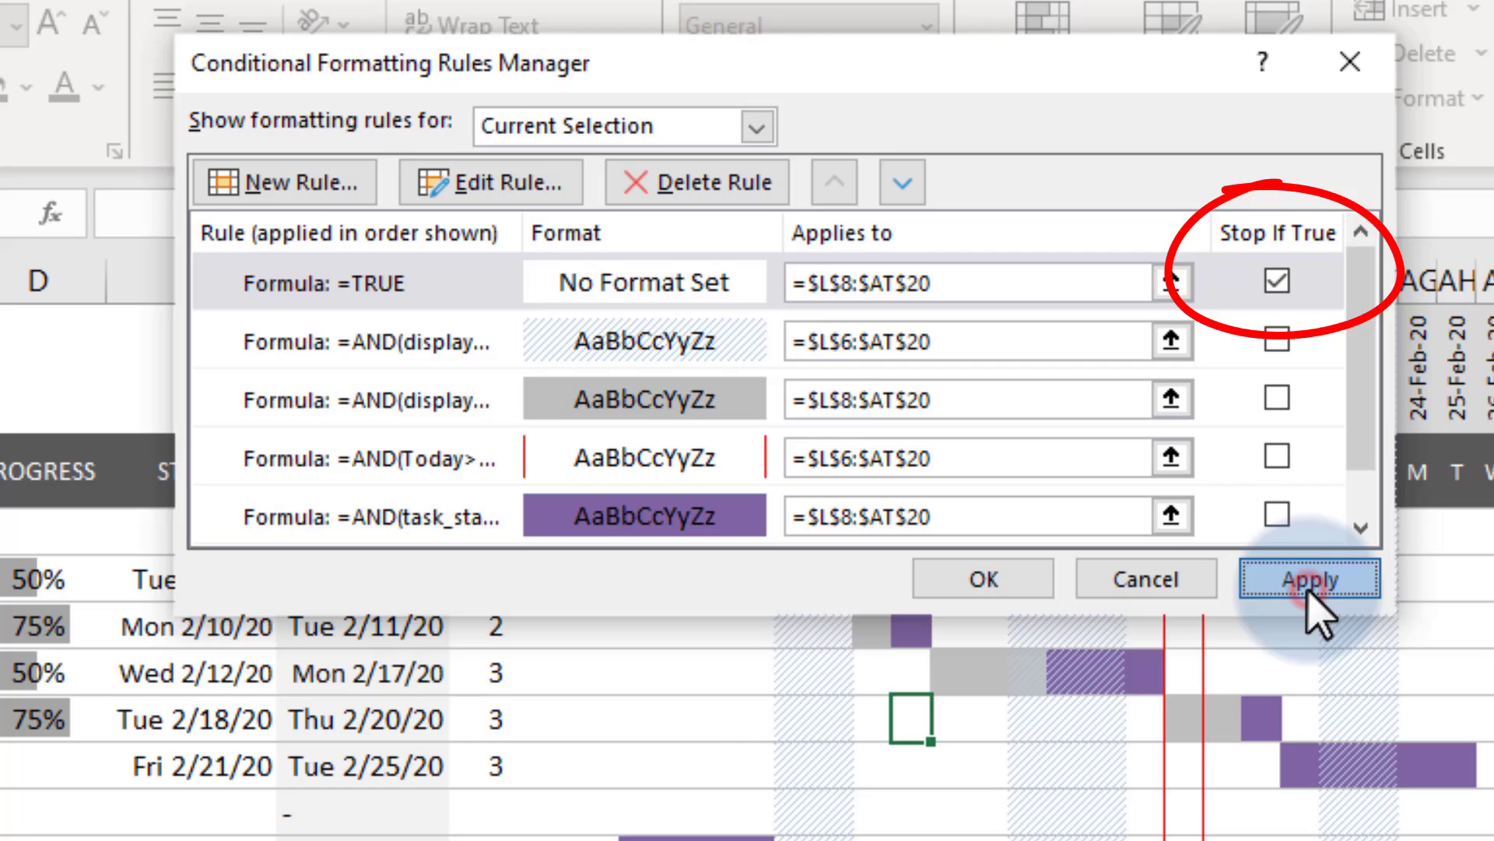
{"action": "left_click", "coordinate": [485, 284]}
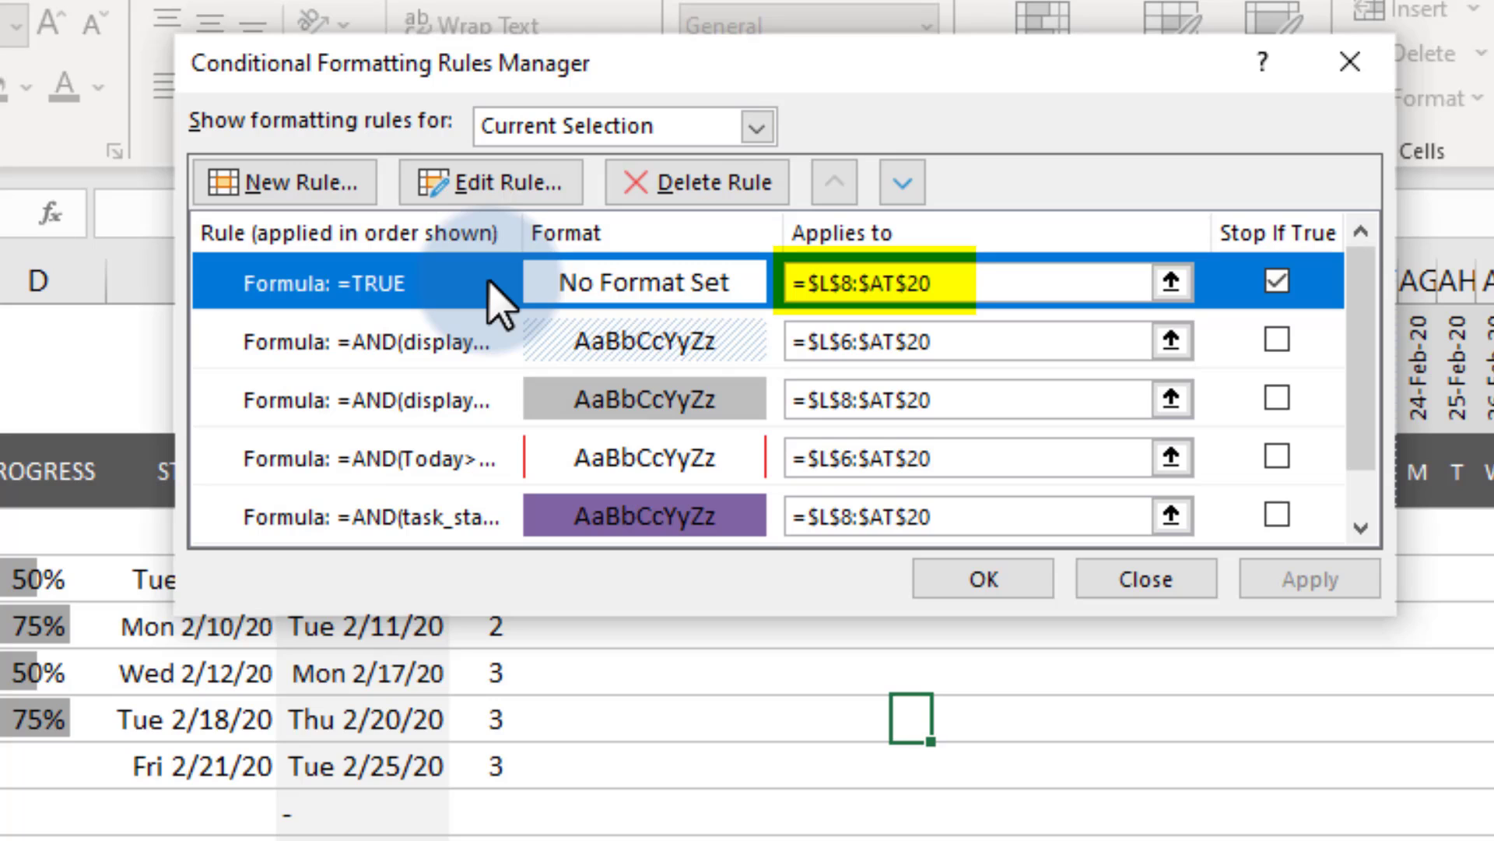
{"action": "left_click", "coordinate": [902, 182]}
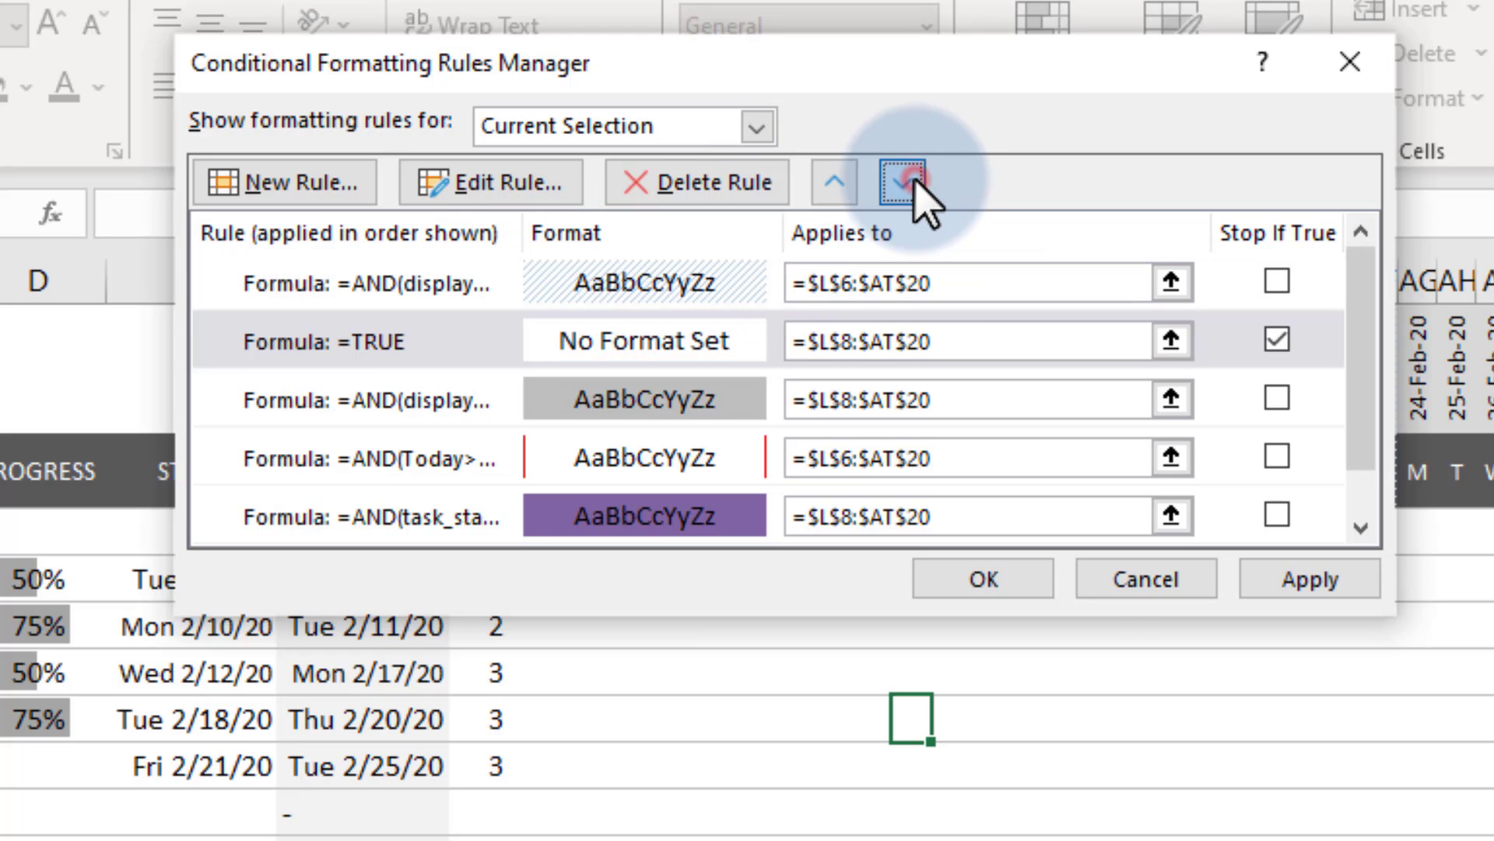
{"action": "left_click", "coordinate": [1310, 579]}
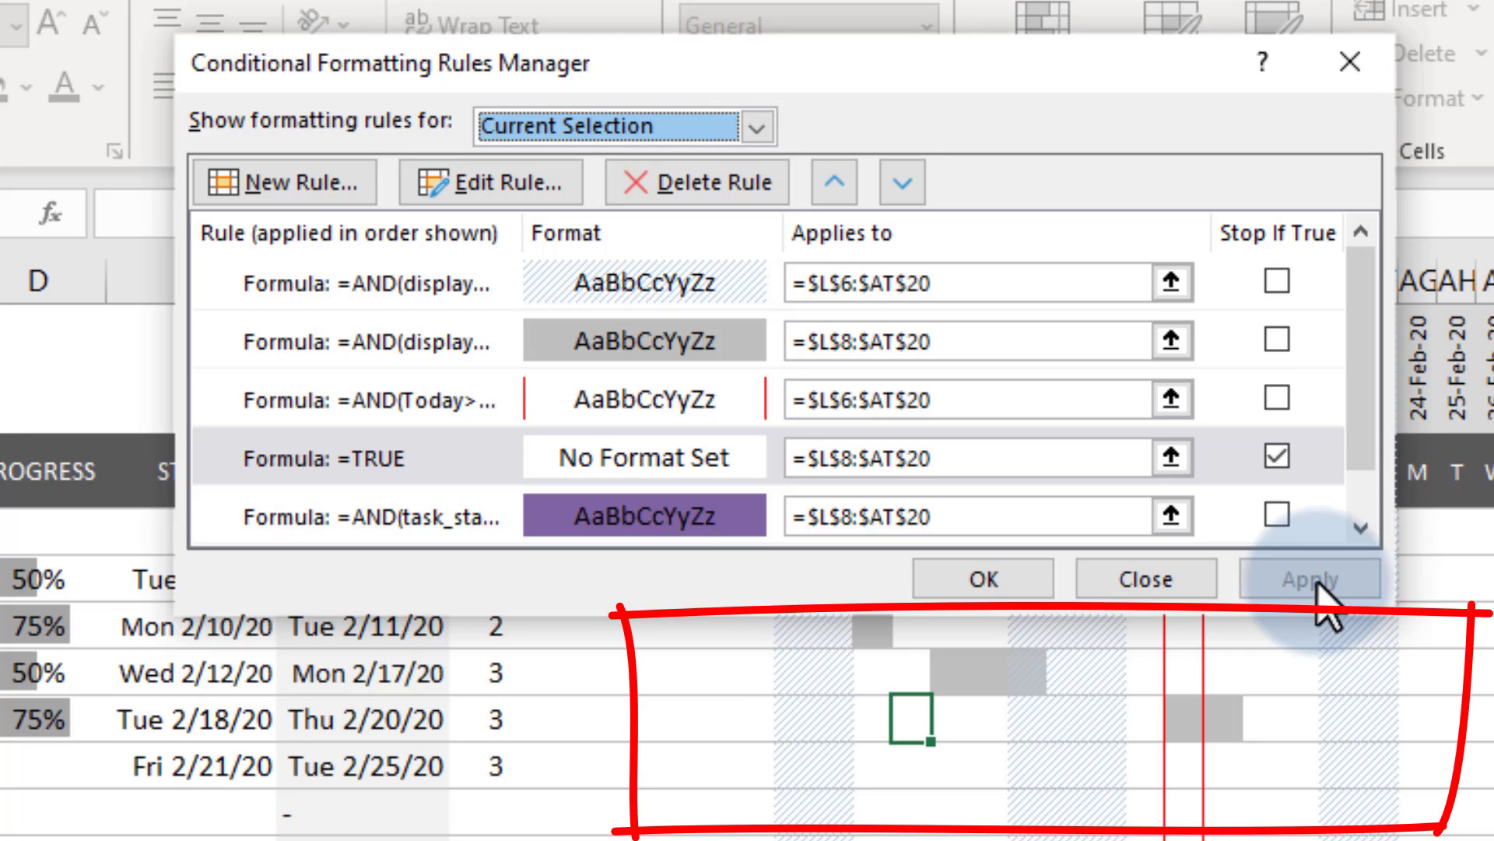
Copy the purple task-bar rule's formula without changing the rule
{"action": "left_click", "coordinate": [436, 517]}
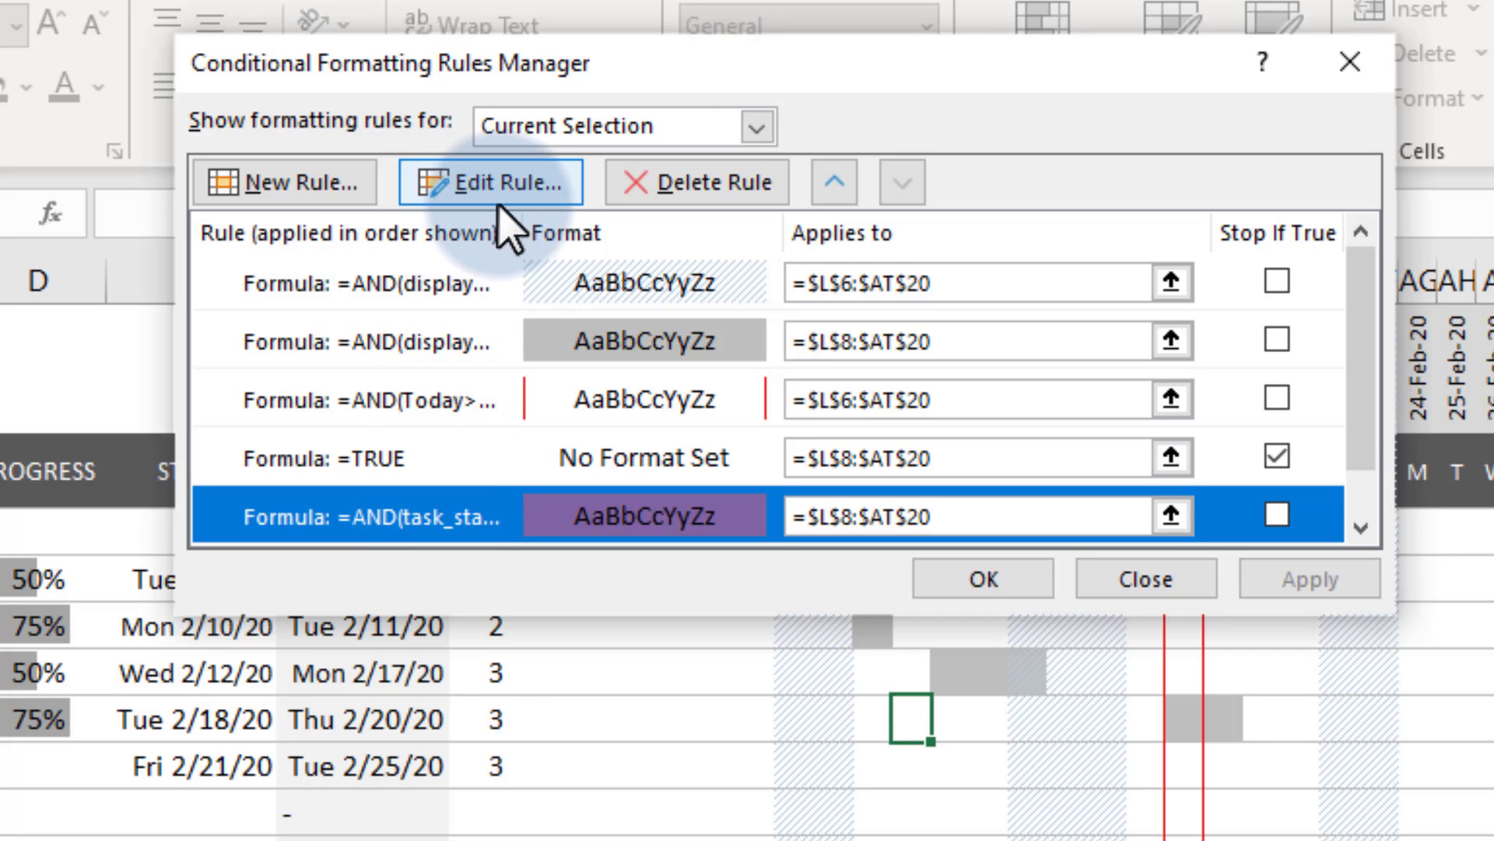
{"action": "left_click", "coordinate": [491, 182]}
{"action": "left_click_drag", "start_coordinate": [467, 439], "coordinate": [1013, 445]}
{"action": "key", "text": "ctrl+c"}
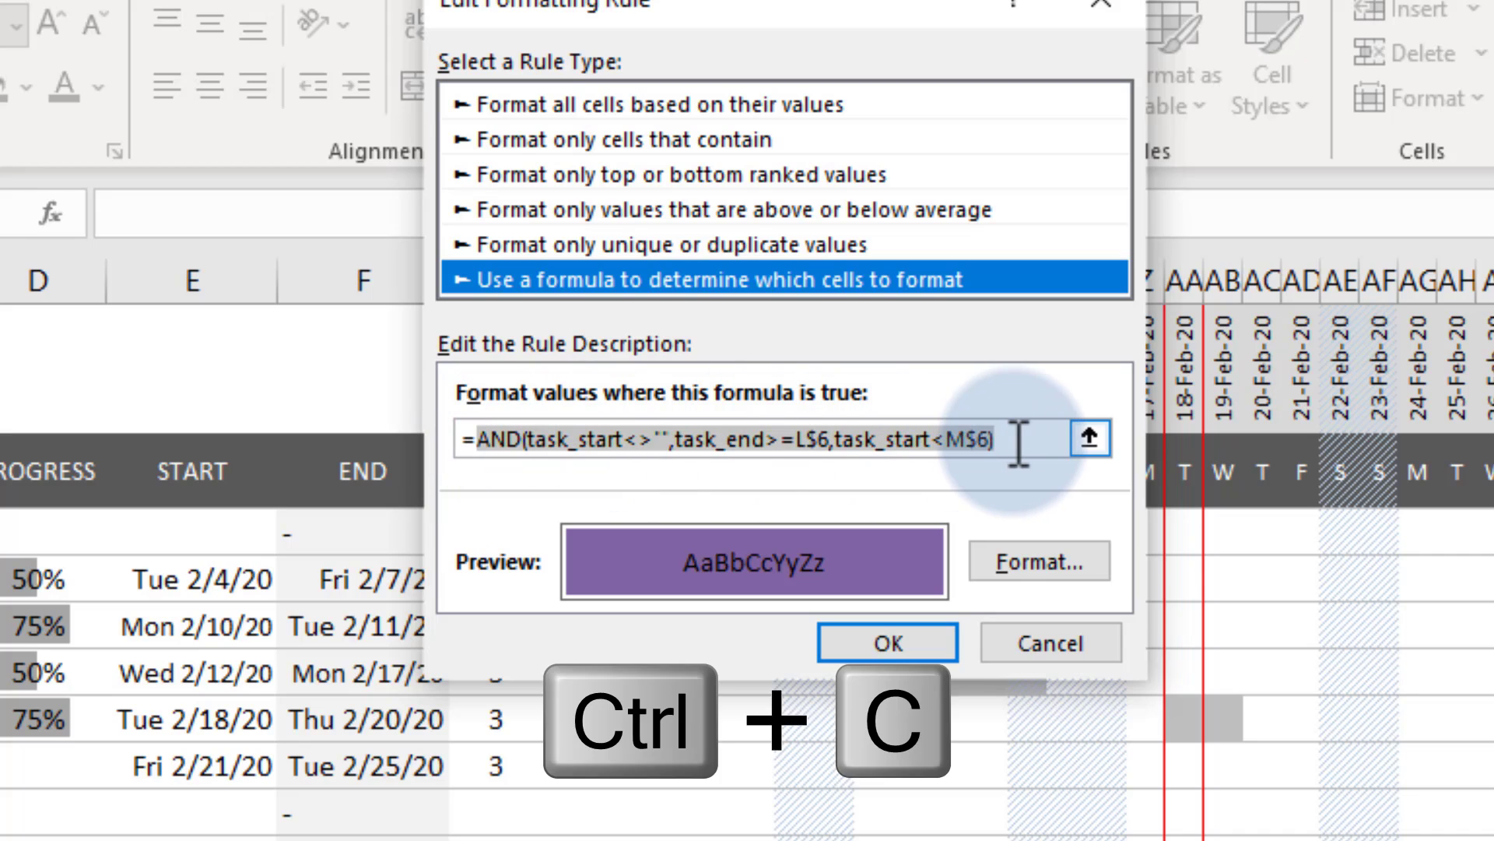
{"action": "left_click", "coordinate": [1052, 643]}
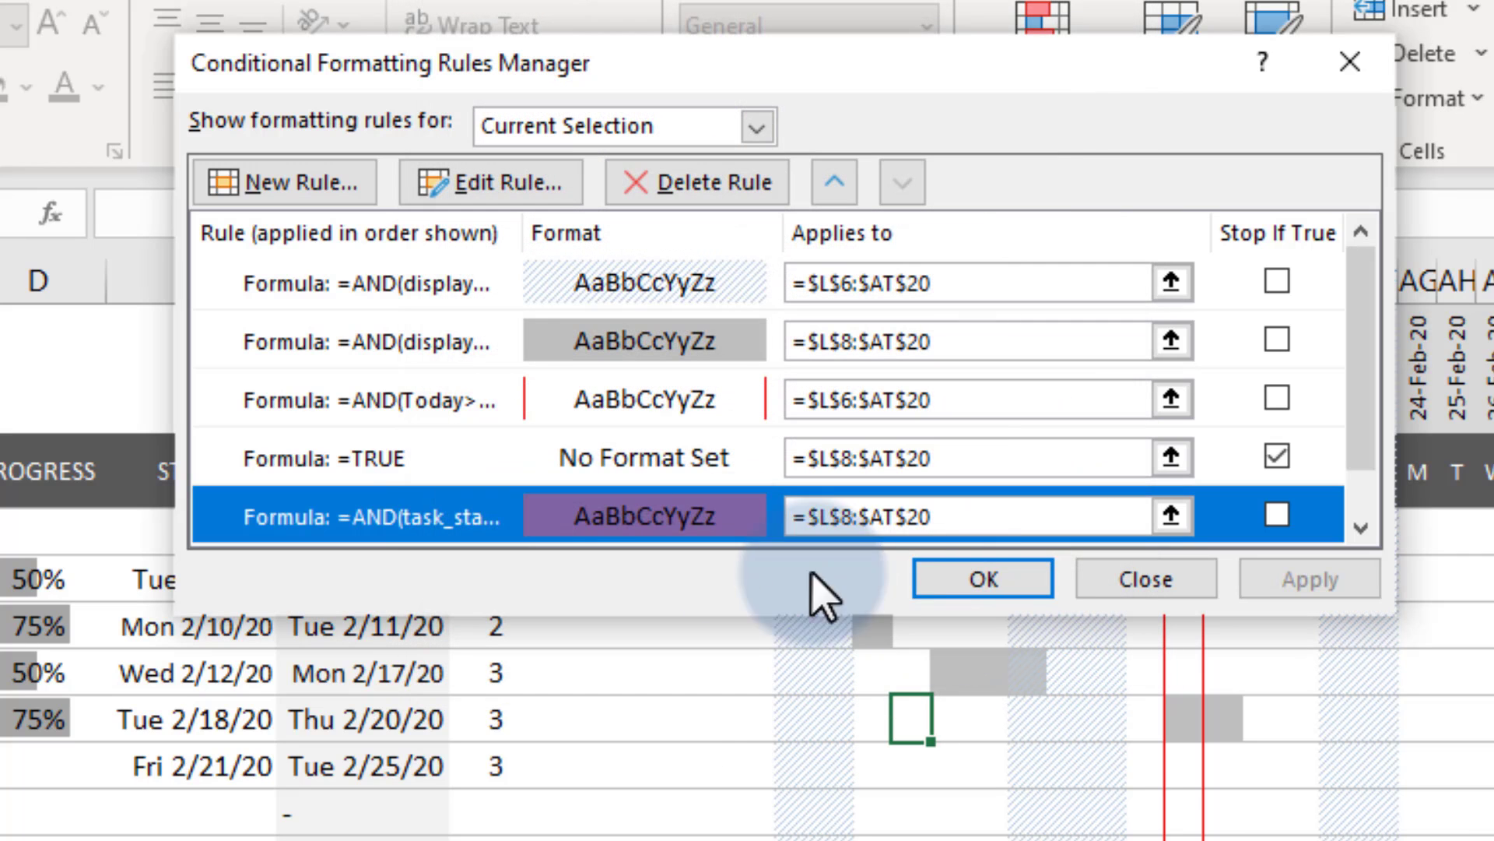
Change the stop rule's formula to =NOT() wrapping the copied task-bar formula
{"action": "left_click", "coordinate": [410, 457]}
{"action": "left_click", "coordinate": [490, 182]}
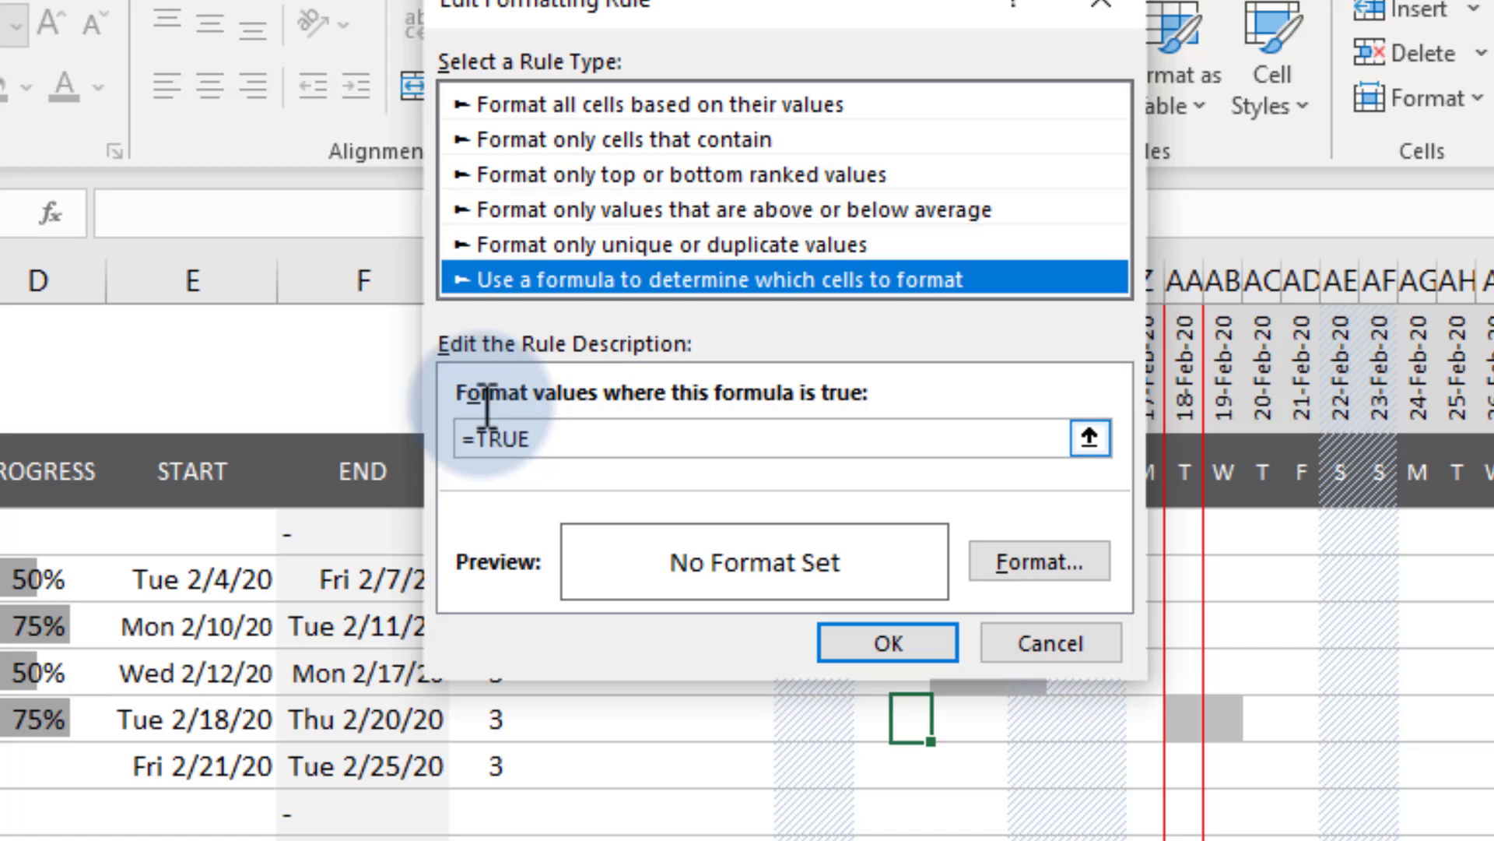
{"action": "left_click_drag", "start_coordinate": [584, 440], "coordinate": [462, 439]}
{"action": "type", "text": "=NOT("}
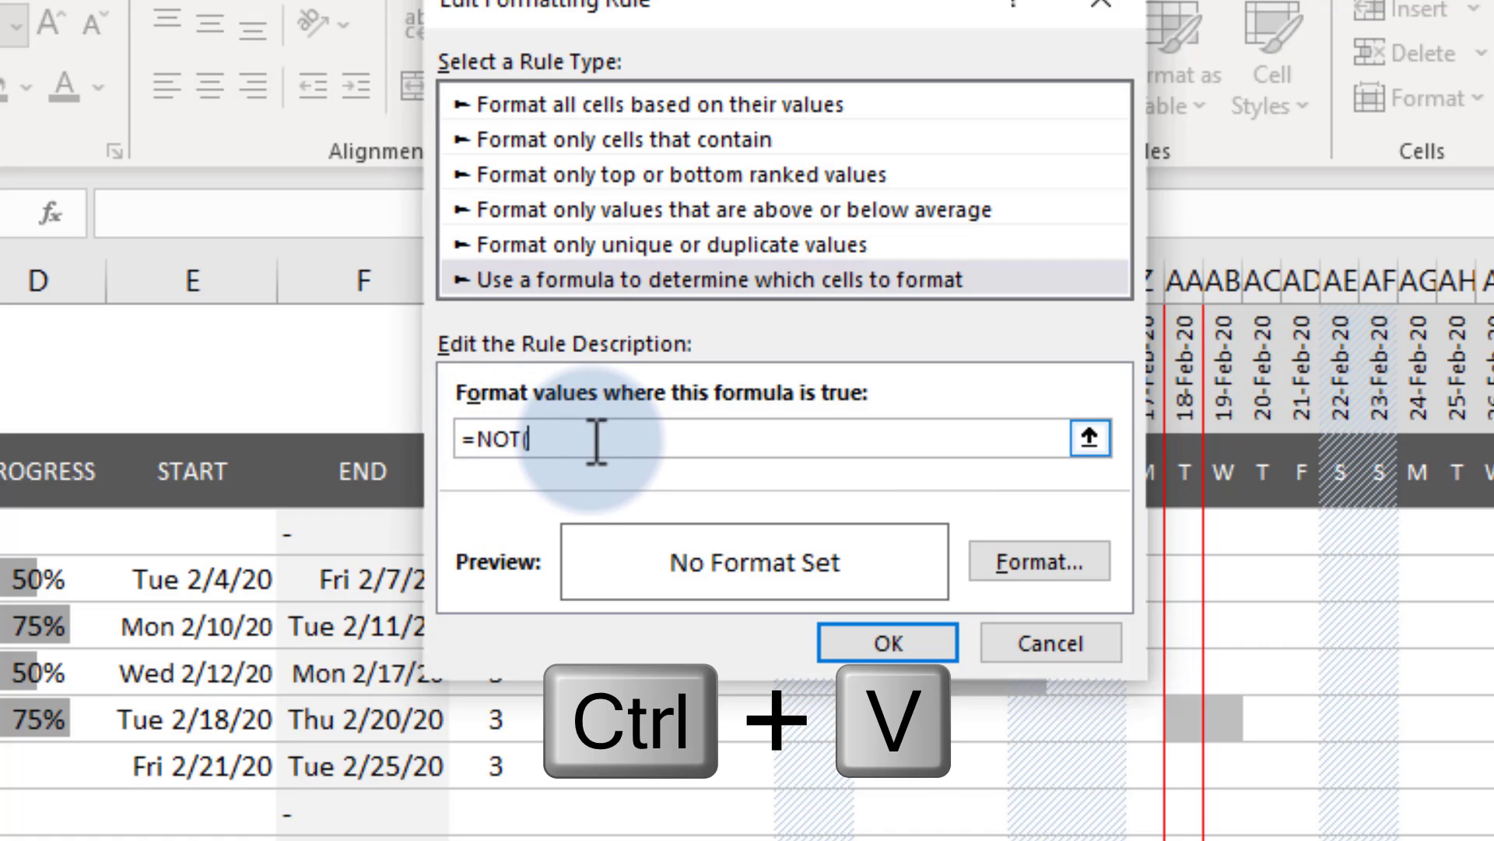
{"action": "key", "text": "ctrl+v"}
{"action": "type", "text": ")"}
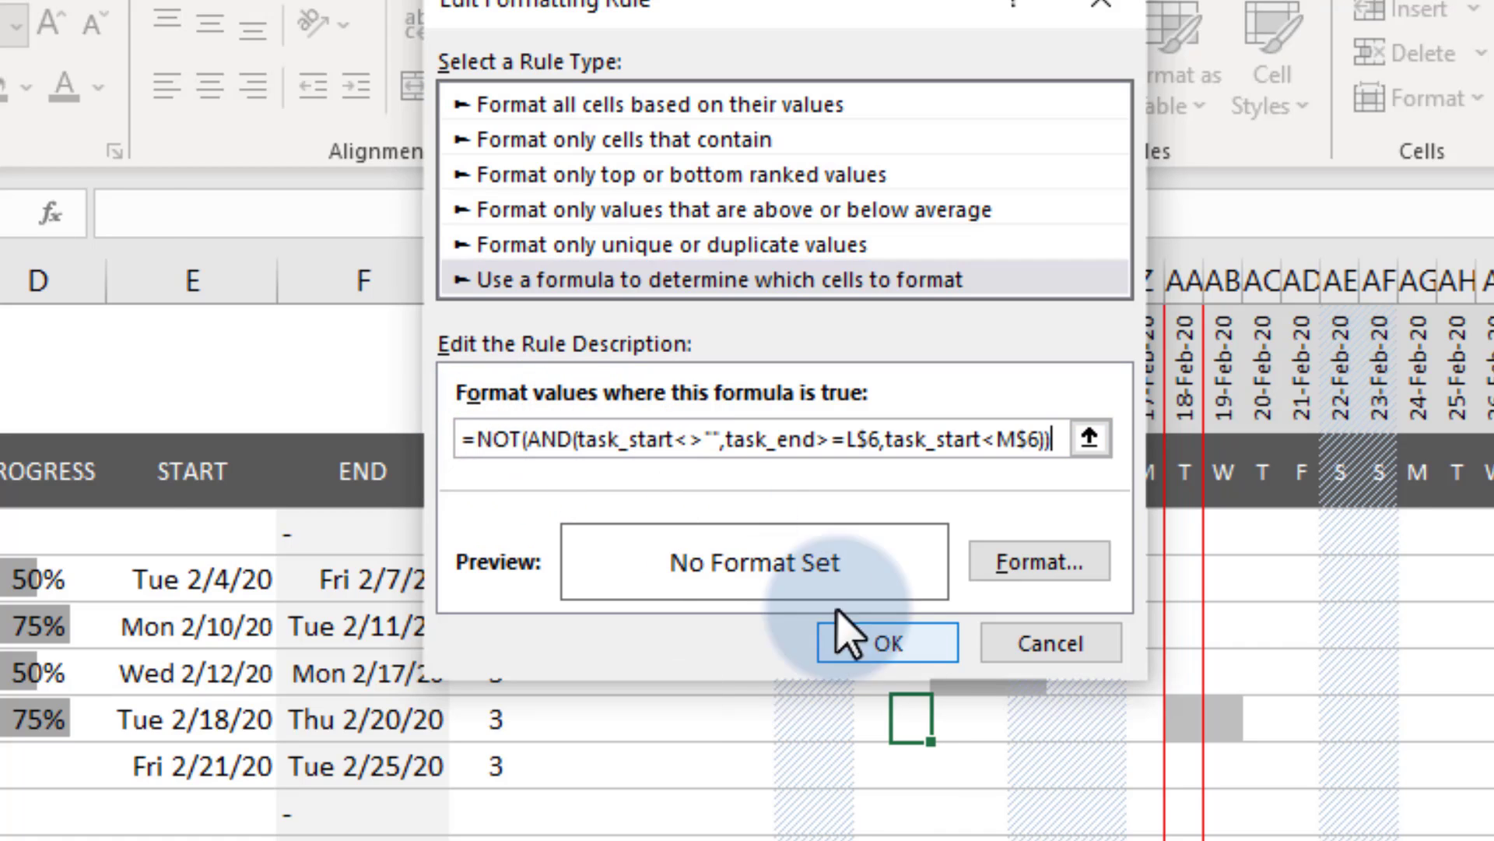
{"action": "left_click", "coordinate": [888, 644]}
Replace the purple rule's formula with =TRUE and apply the changes
{"action": "left_click", "coordinate": [408, 516]}
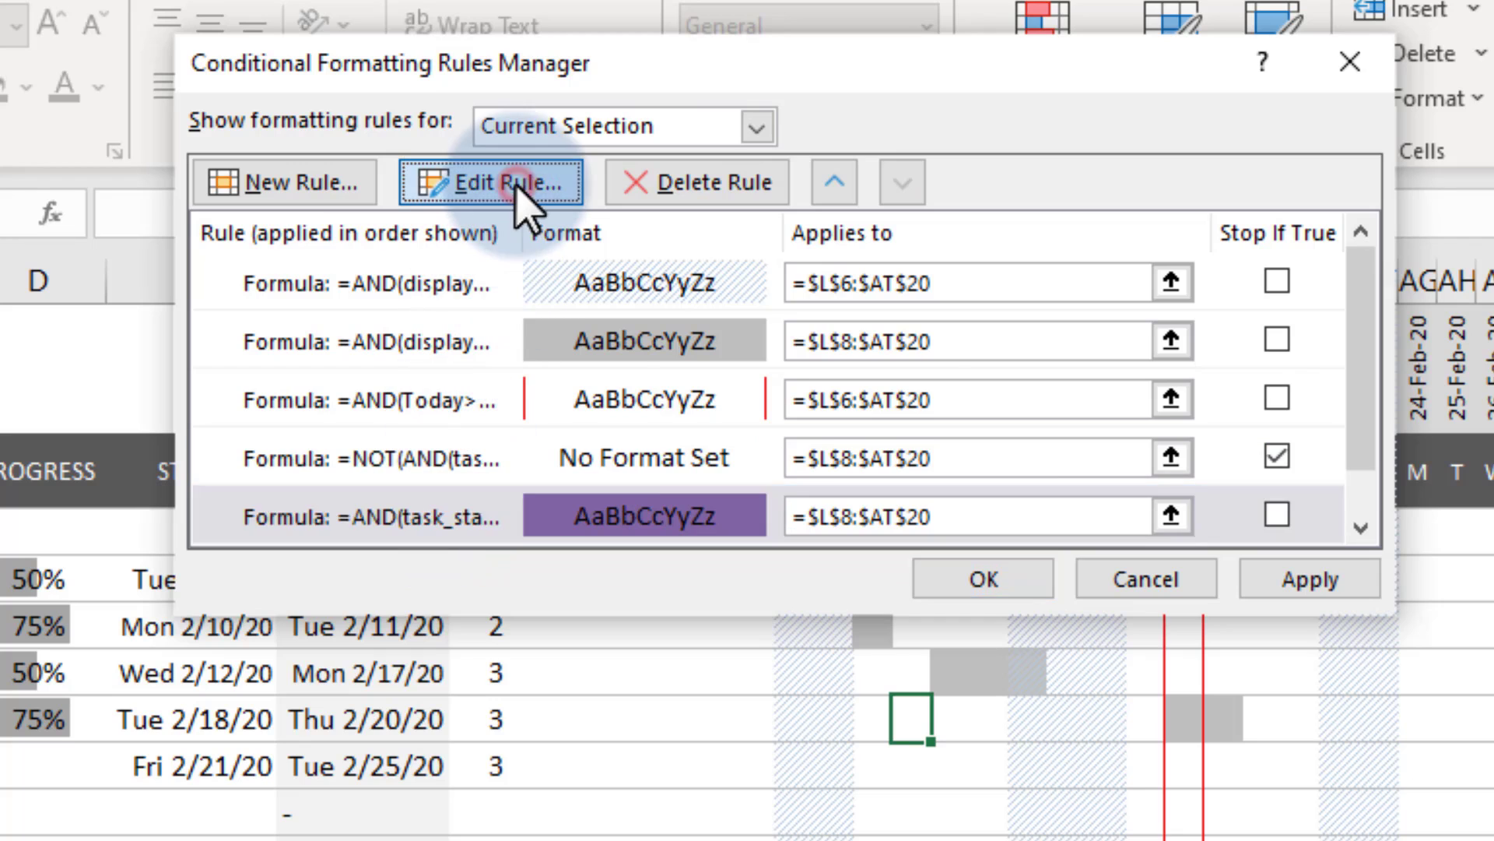
{"action": "left_click", "coordinate": [490, 183]}
{"action": "left_click_drag", "start_coordinate": [467, 439], "coordinate": [1051, 440]}
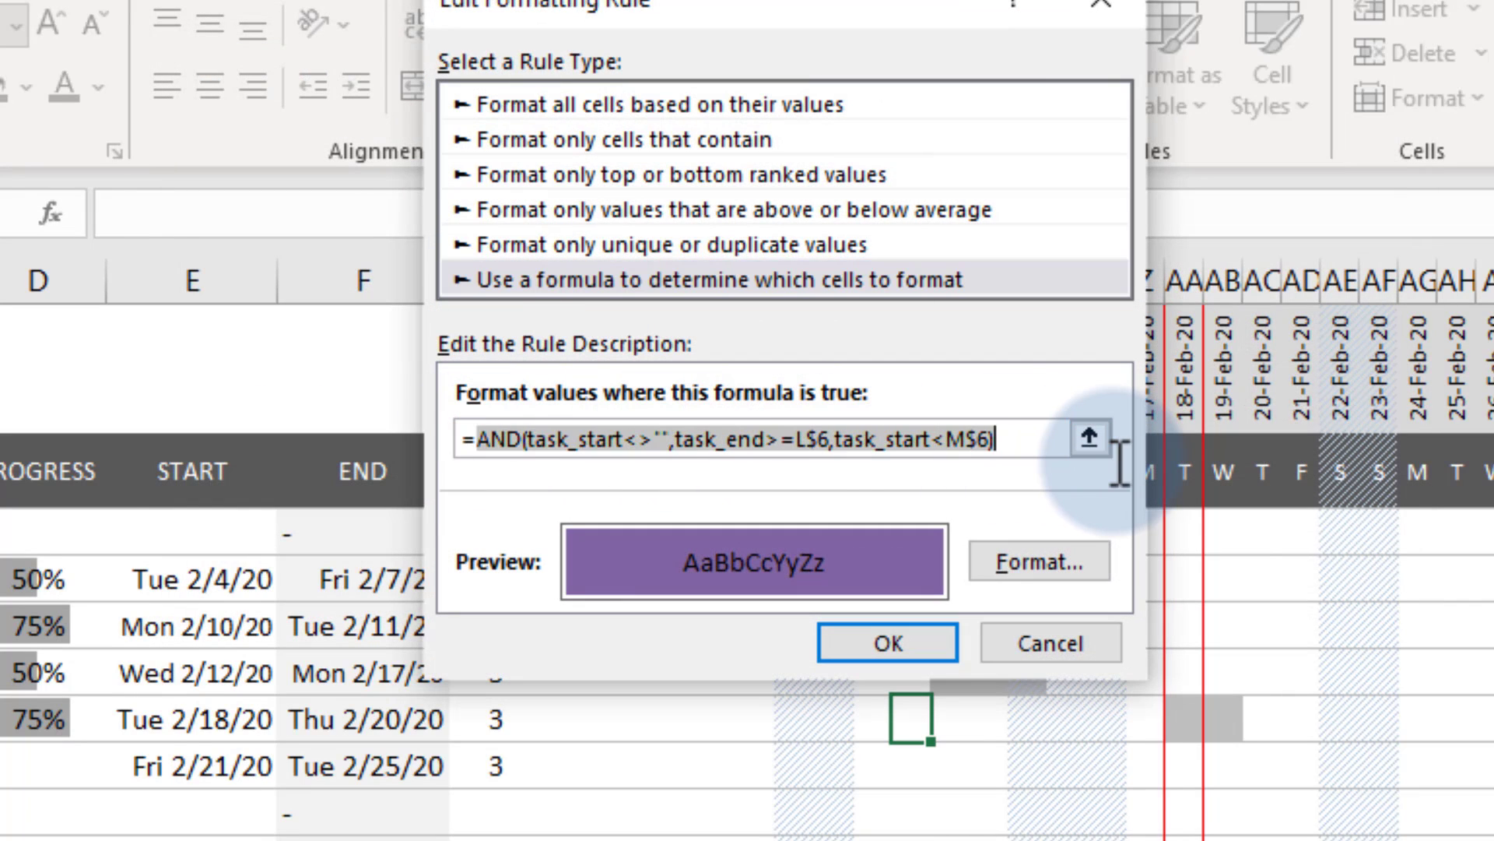
{"action": "type", "text": "=TRUE"}
{"action": "left_click", "coordinate": [888, 643]}
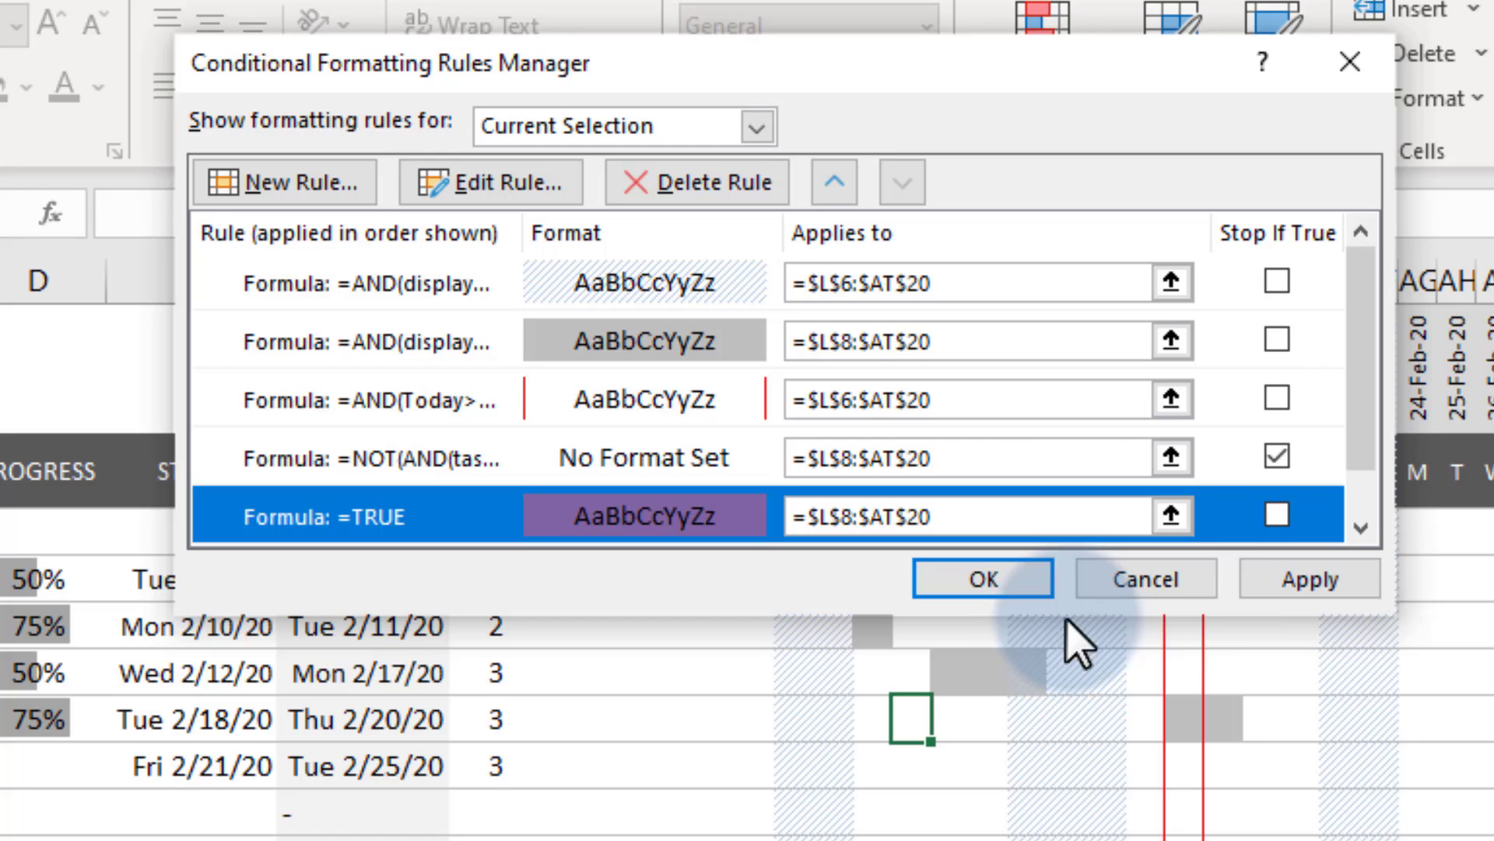
{"action": "left_click", "coordinate": [1311, 580]}
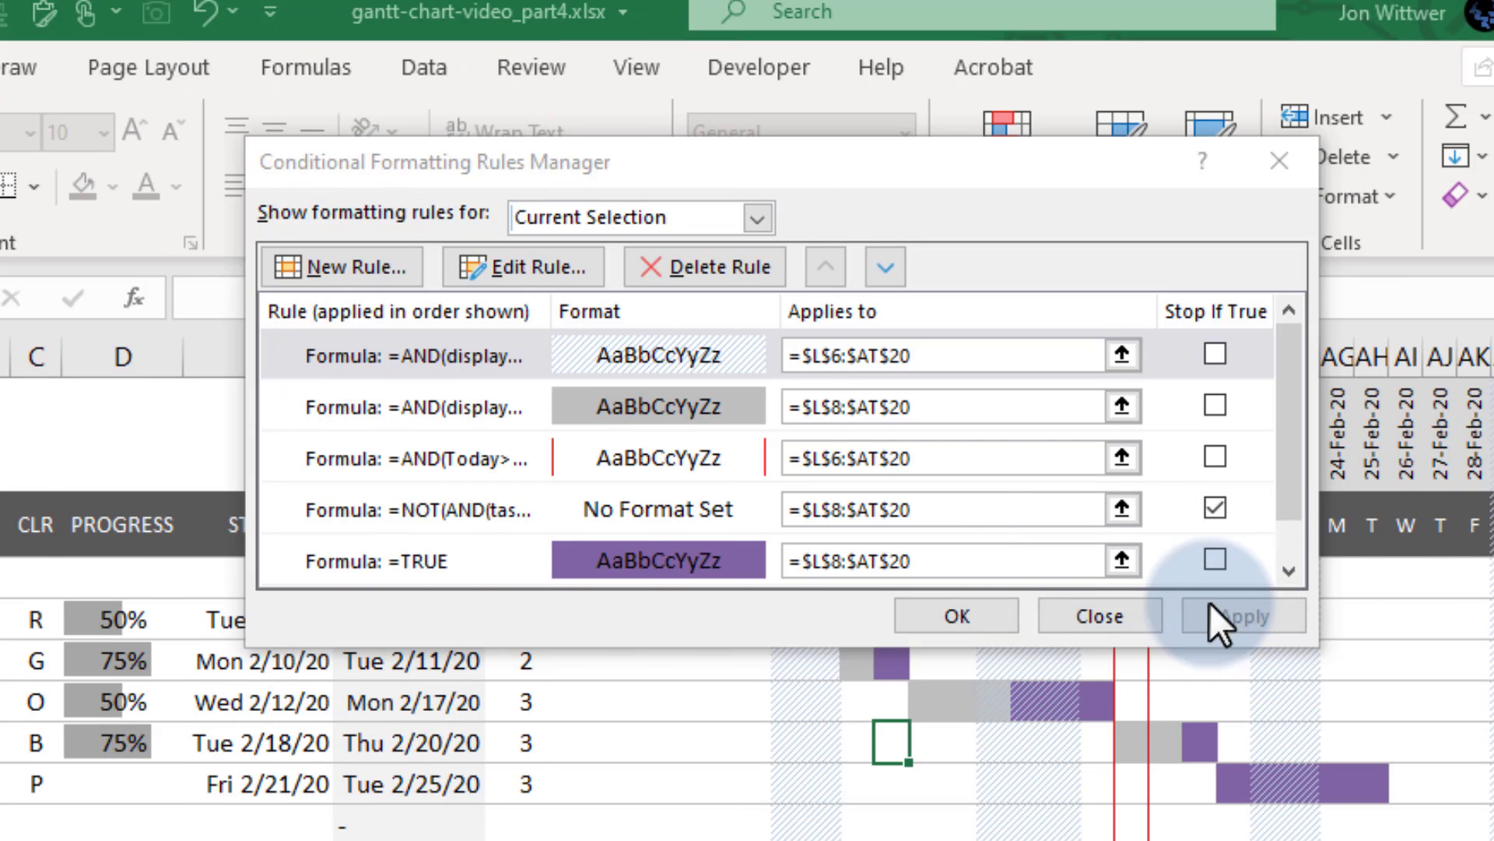
Add a task_color="R" formula rule with red fill and move it down
{"action": "left_click", "coordinate": [316, 279]}
{"action": "left_click", "coordinate": [431, 313]}
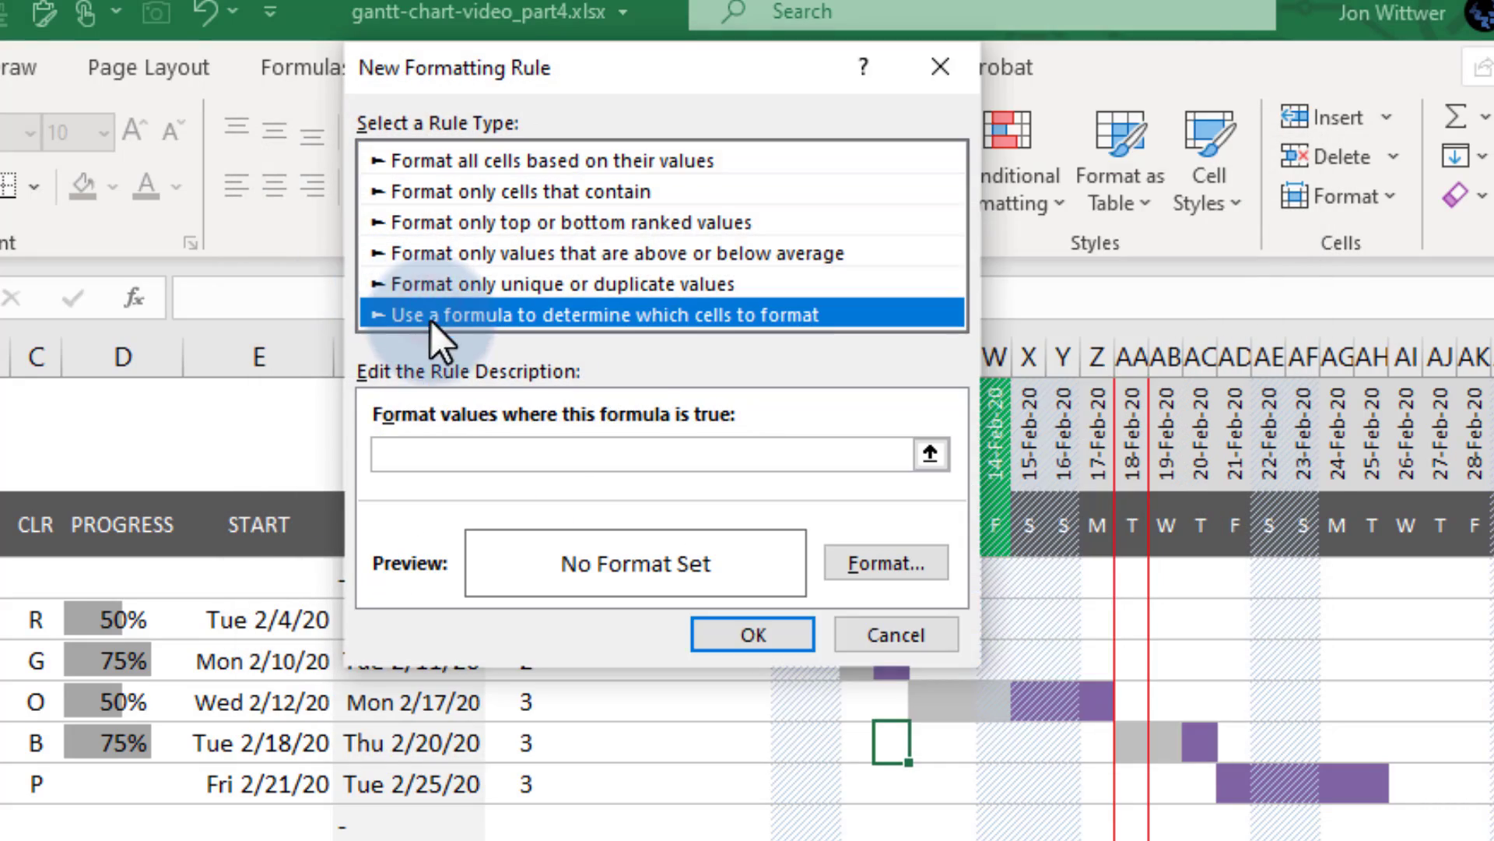
{"action": "left_click", "coordinate": [437, 436]}
{"action": "type", "text": "=task_color=\"R"}
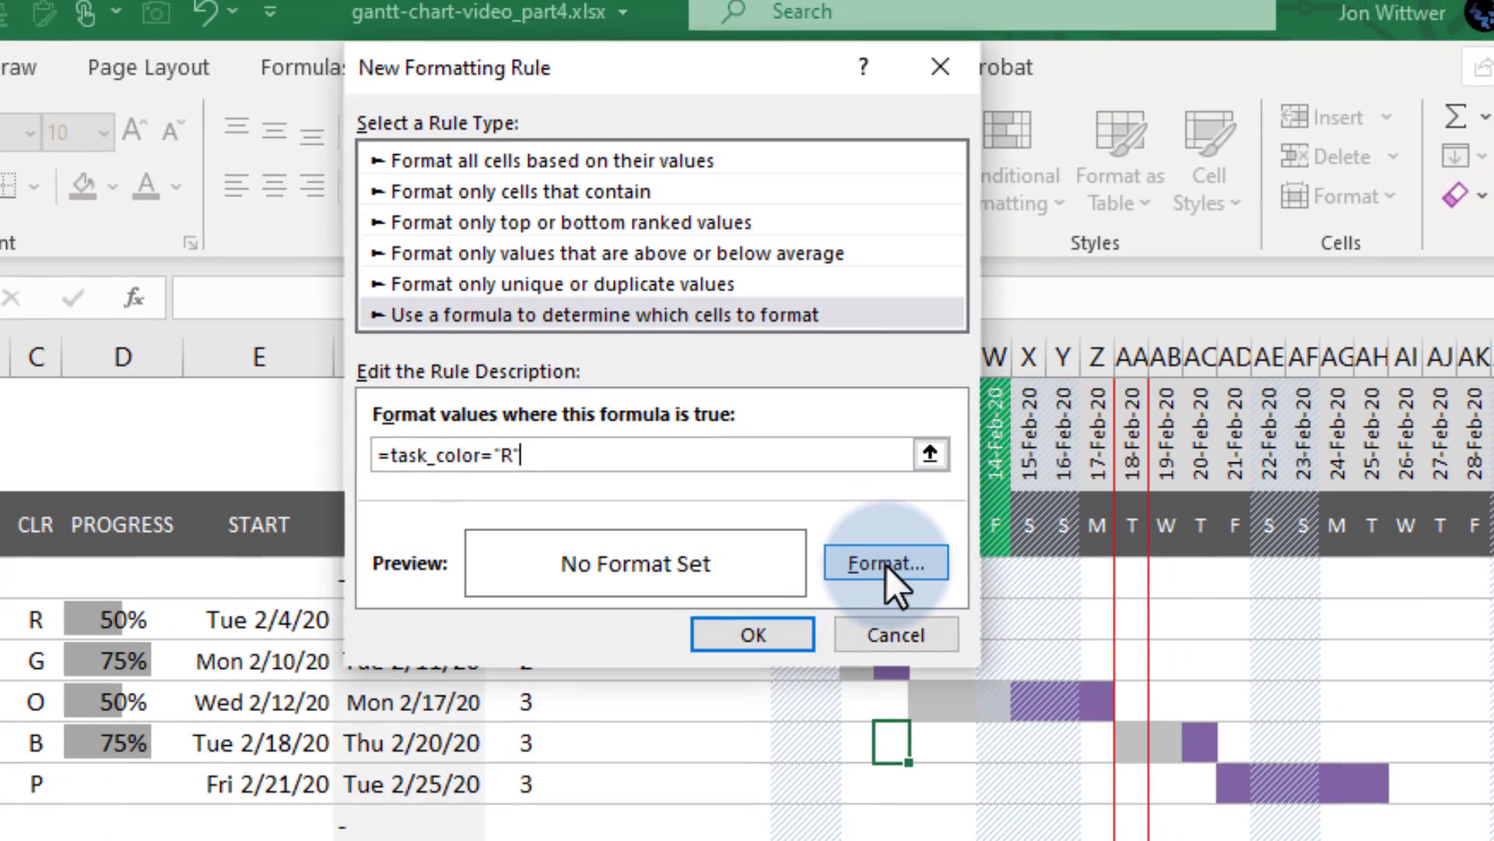
{"action": "left_click", "coordinate": [885, 565]}
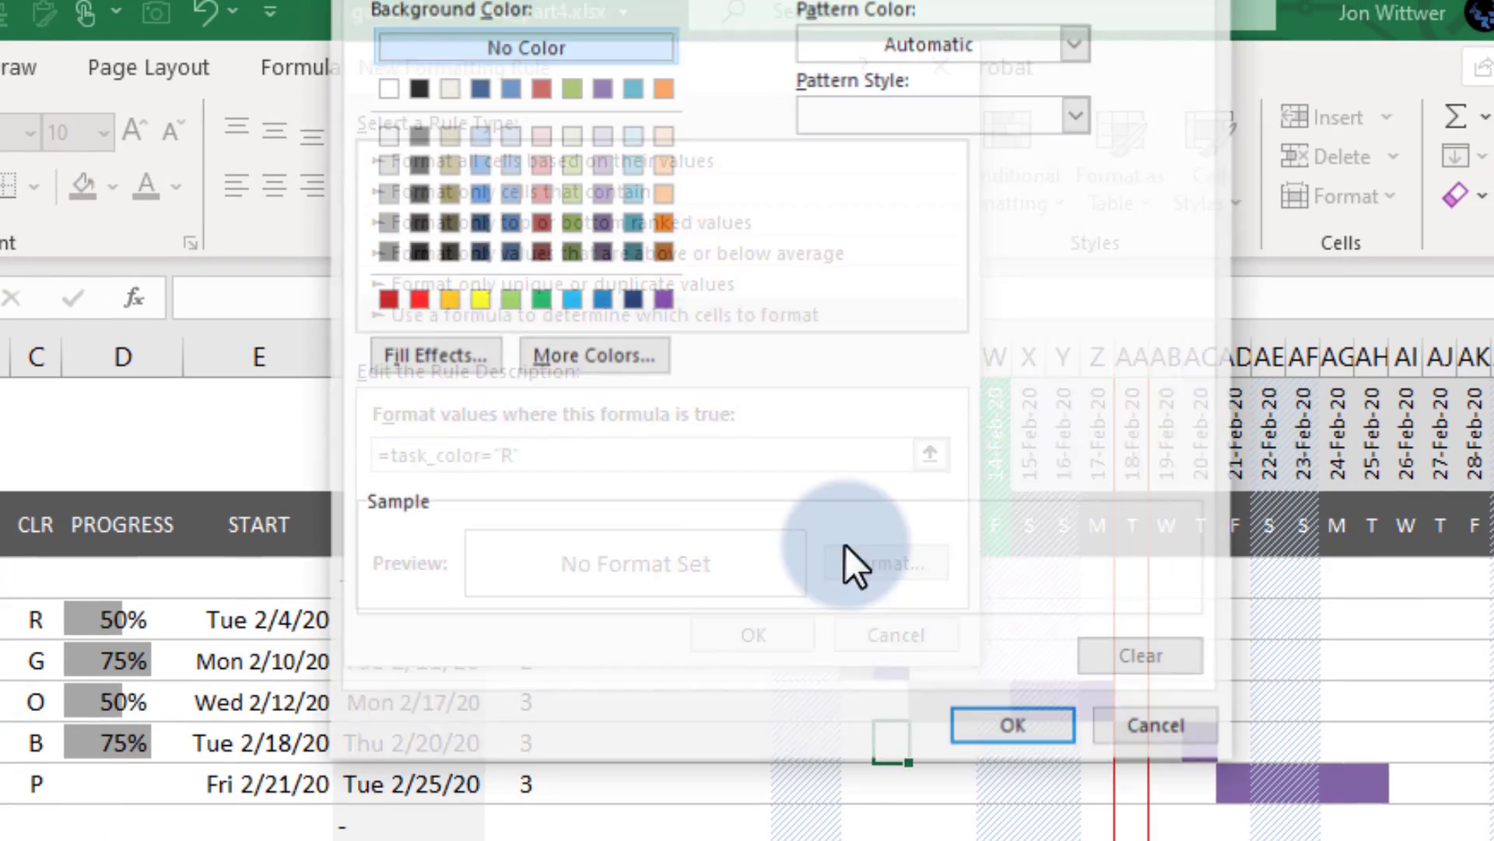
{"action": "left_click", "coordinate": [388, 297]}
{"action": "left_click", "coordinate": [1013, 725]}
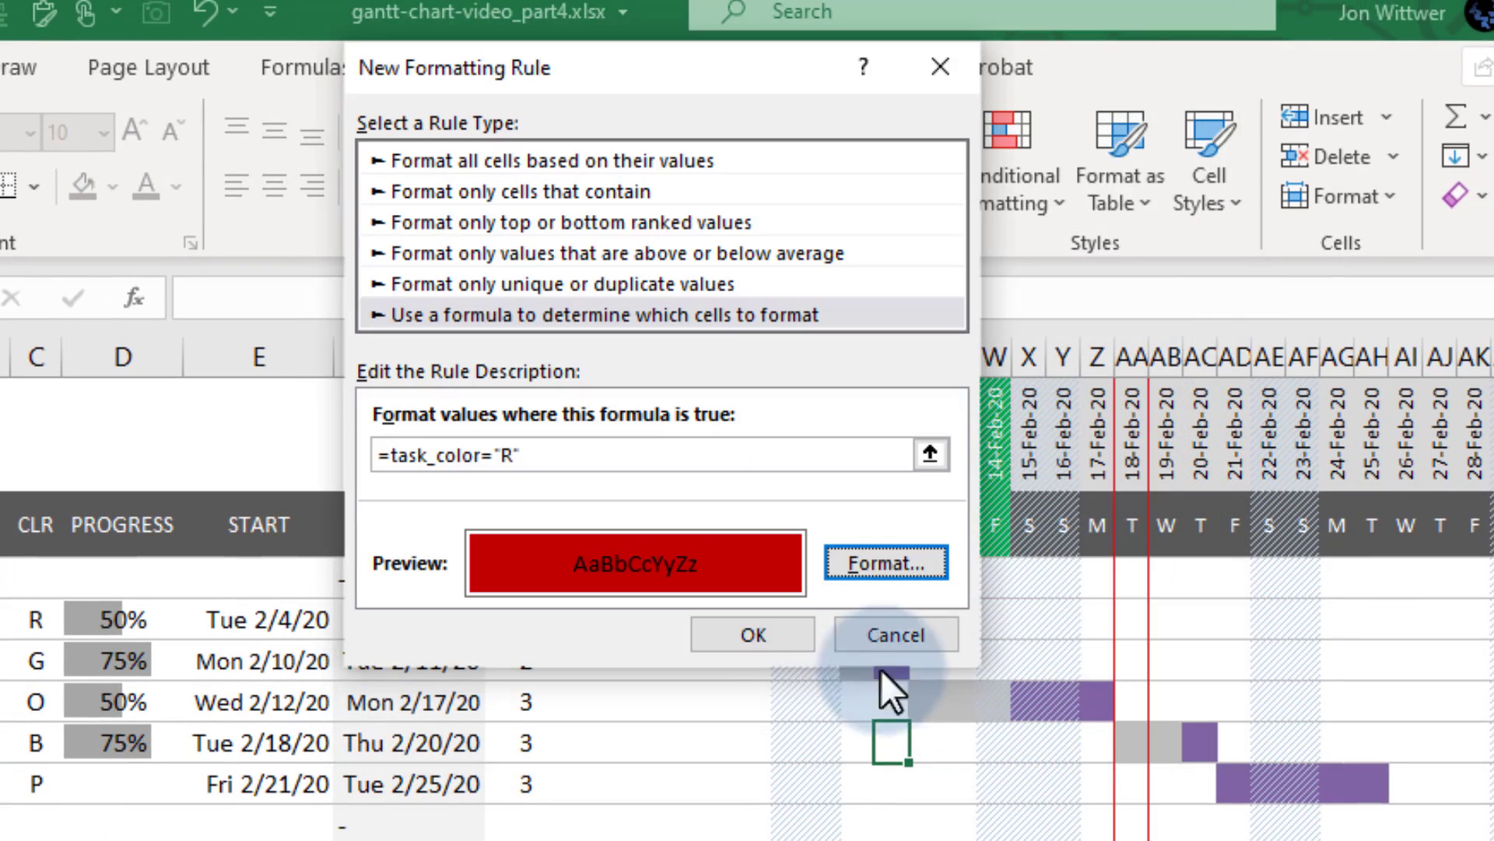
{"action": "left_click", "coordinate": [753, 633]}
{"action": "left_click", "coordinate": [890, 271]}
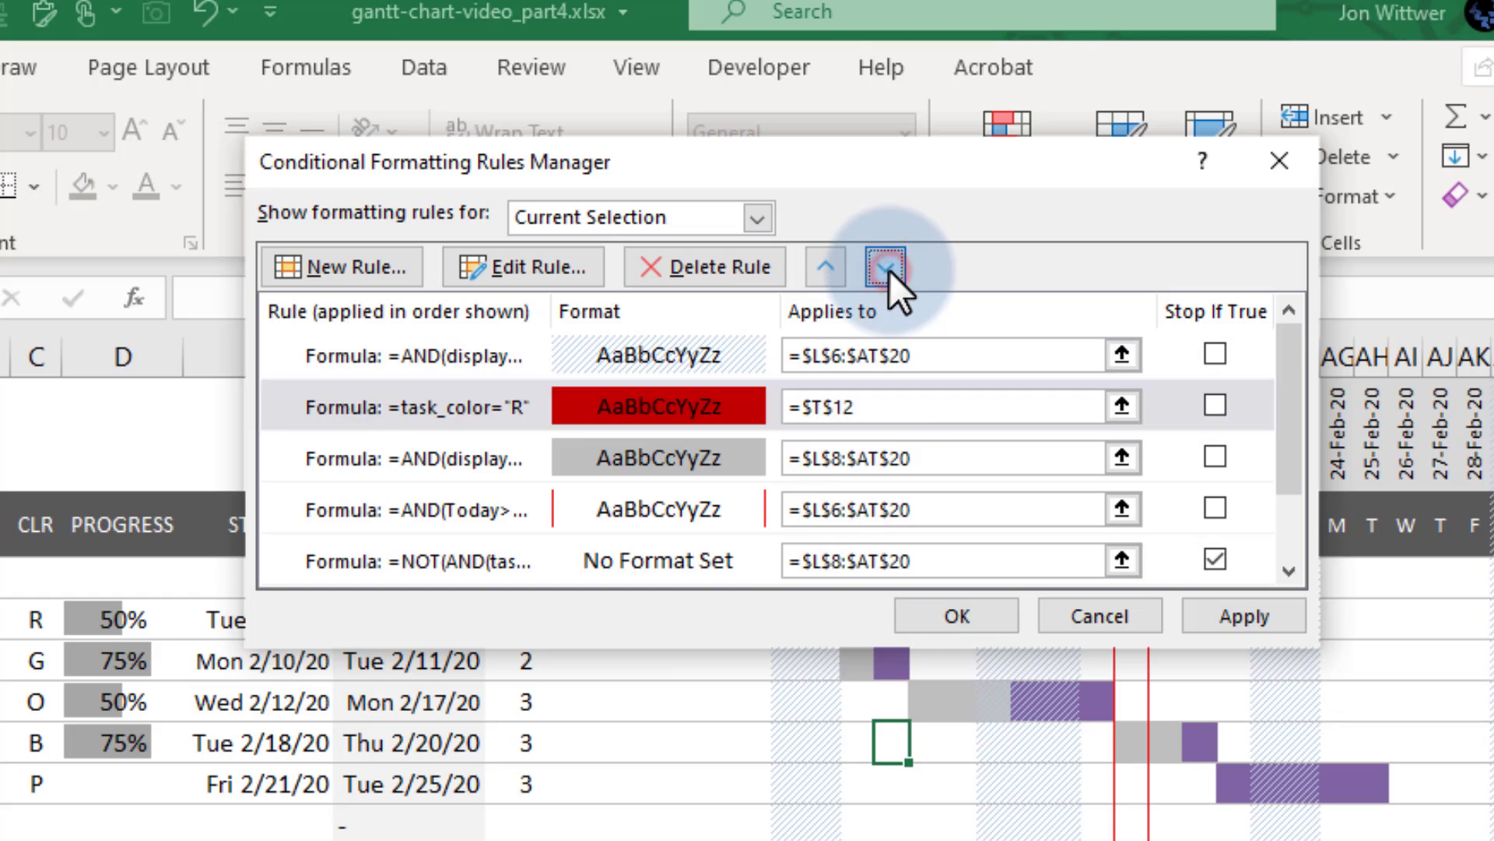
{"action": "scroll", "coordinate": [889, 351], "scroll_direction": "down", "scroll_amount": 1}
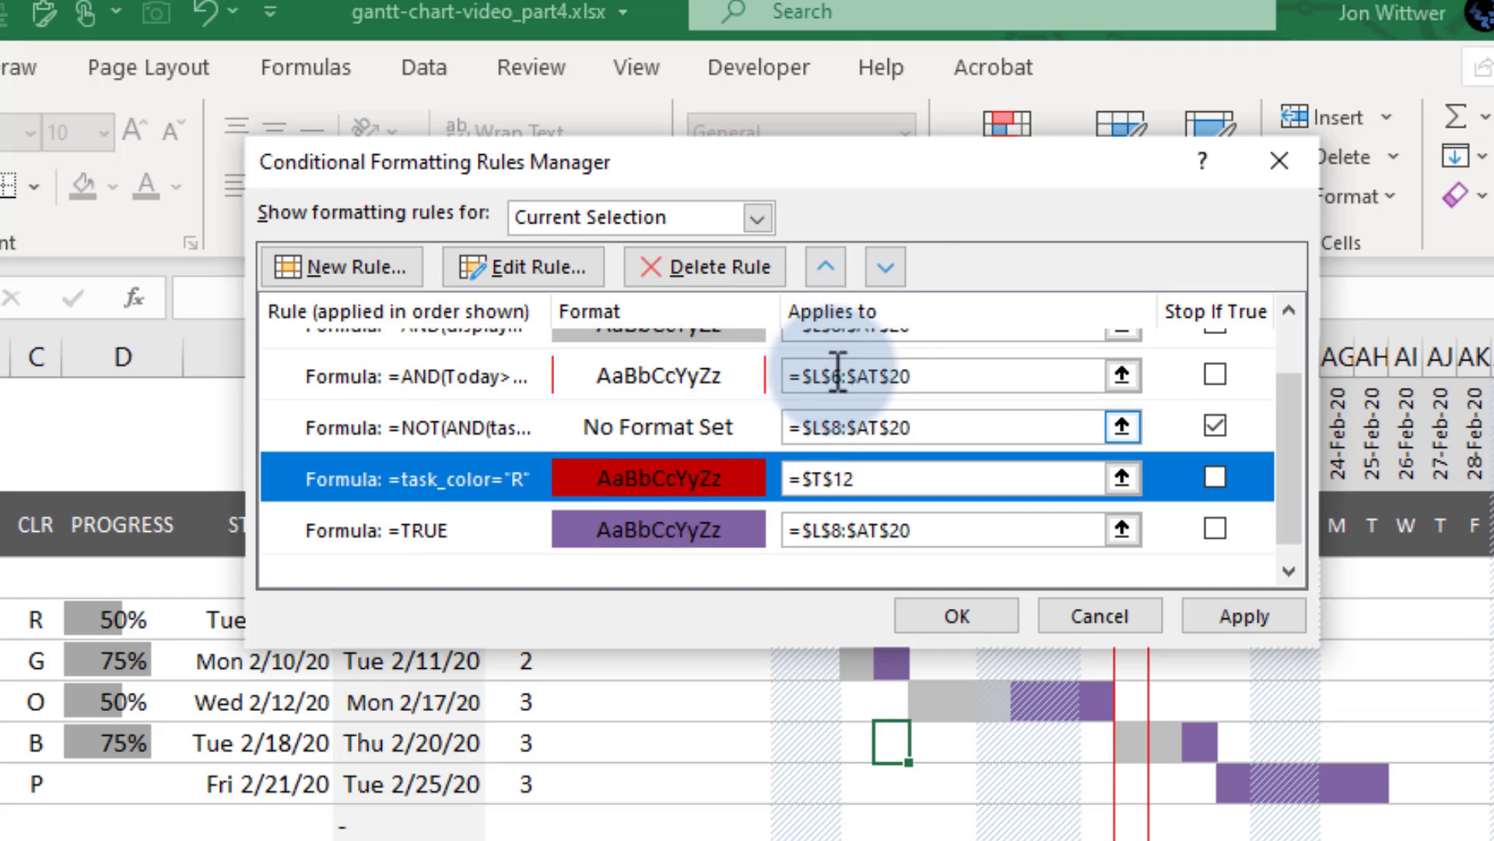
Set the red rule's Applies to range to $L$8:$AT$20 and apply it
{"action": "left_click_drag", "start_coordinate": [803, 427], "coordinate": [934, 427]}
{"action": "key", "text": "ctrl+c"}
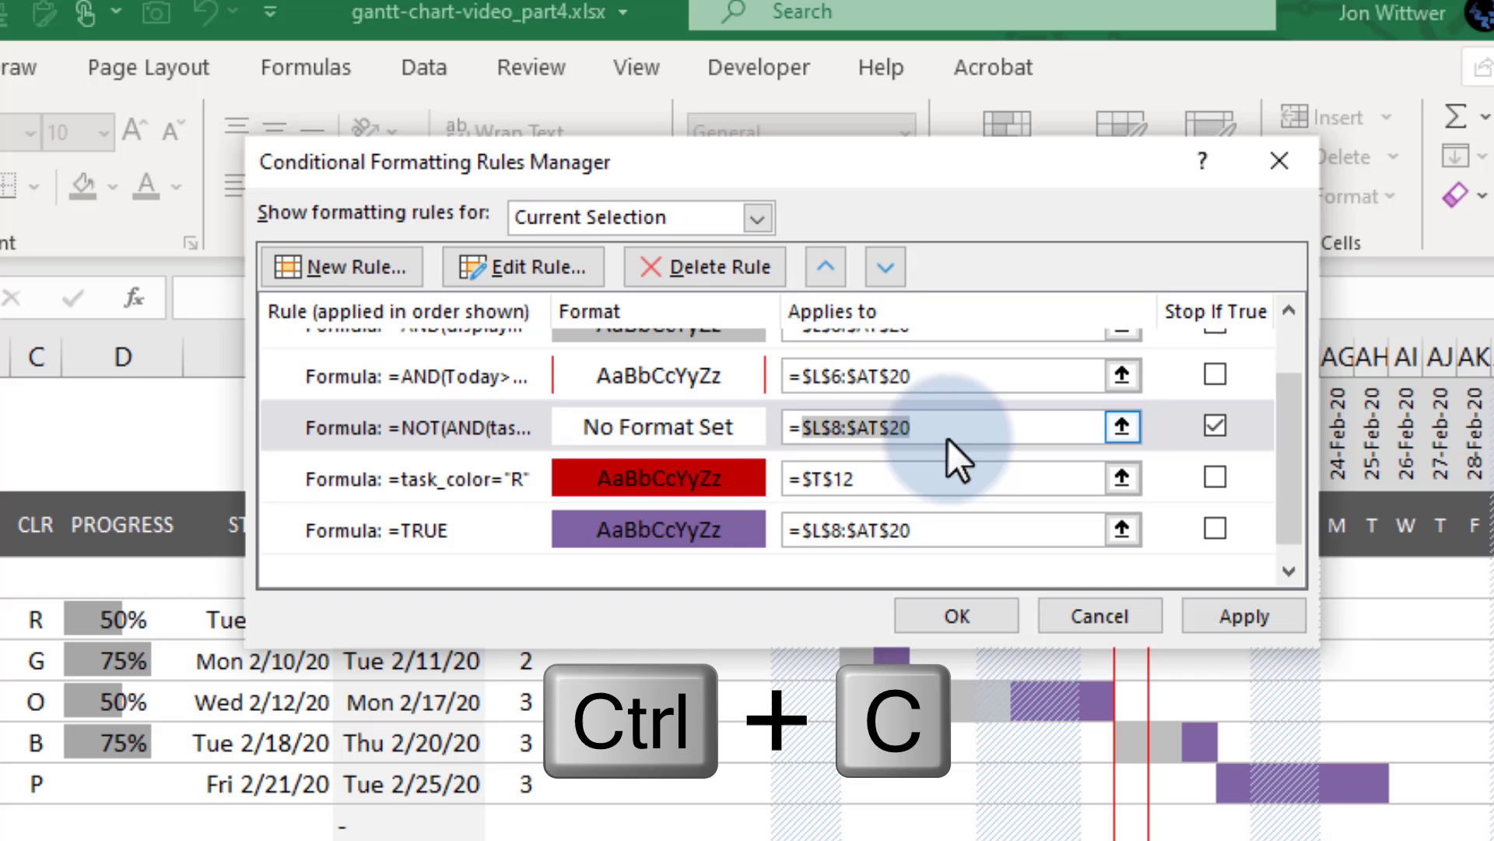
{"action": "left_click", "coordinate": [817, 479]}
{"action": "key", "text": "ctrl+v"}
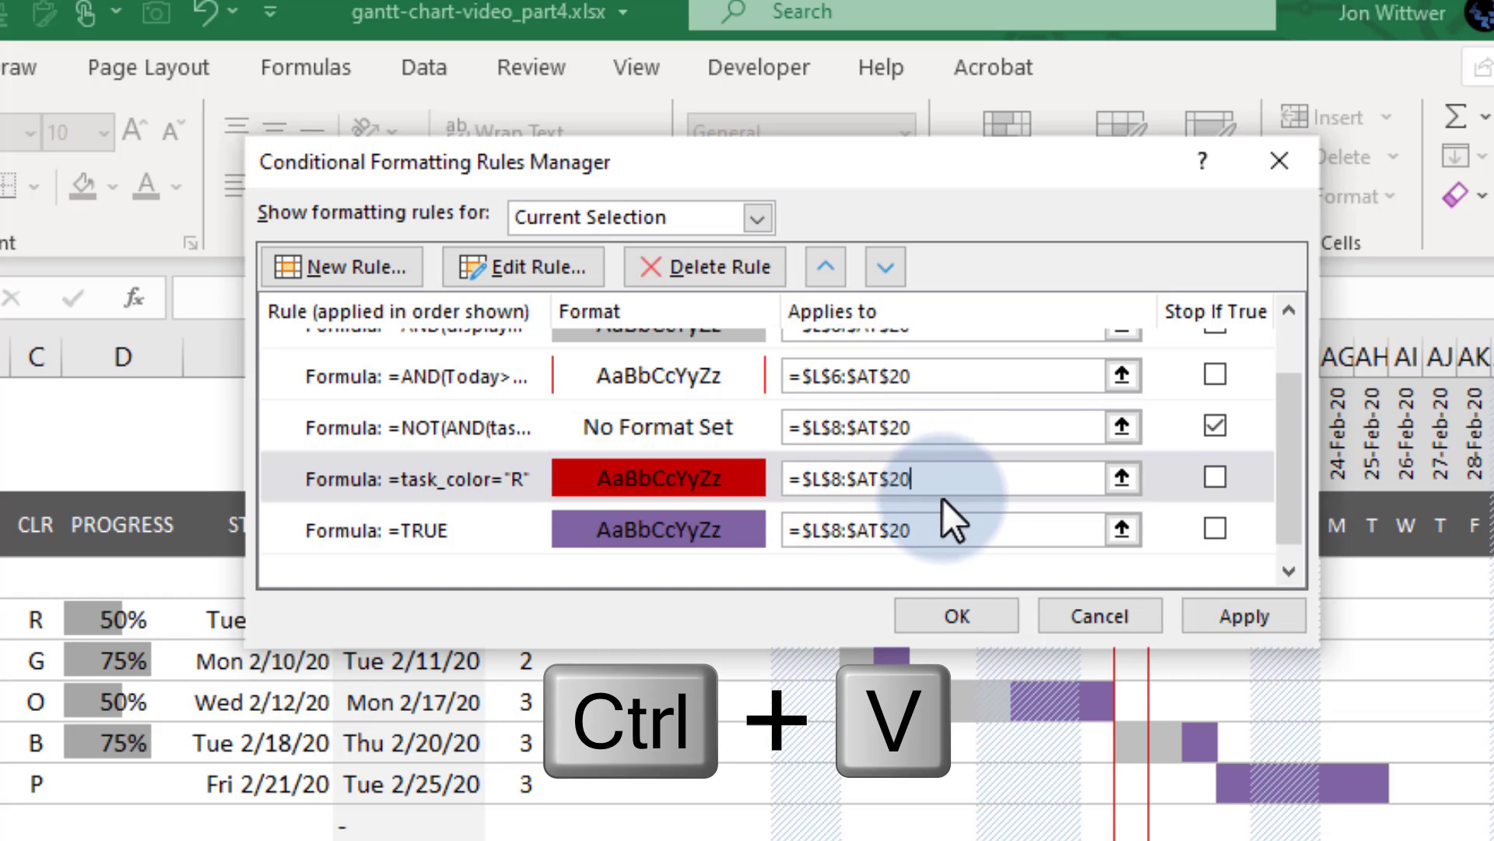
{"action": "left_click", "coordinate": [1243, 615]}
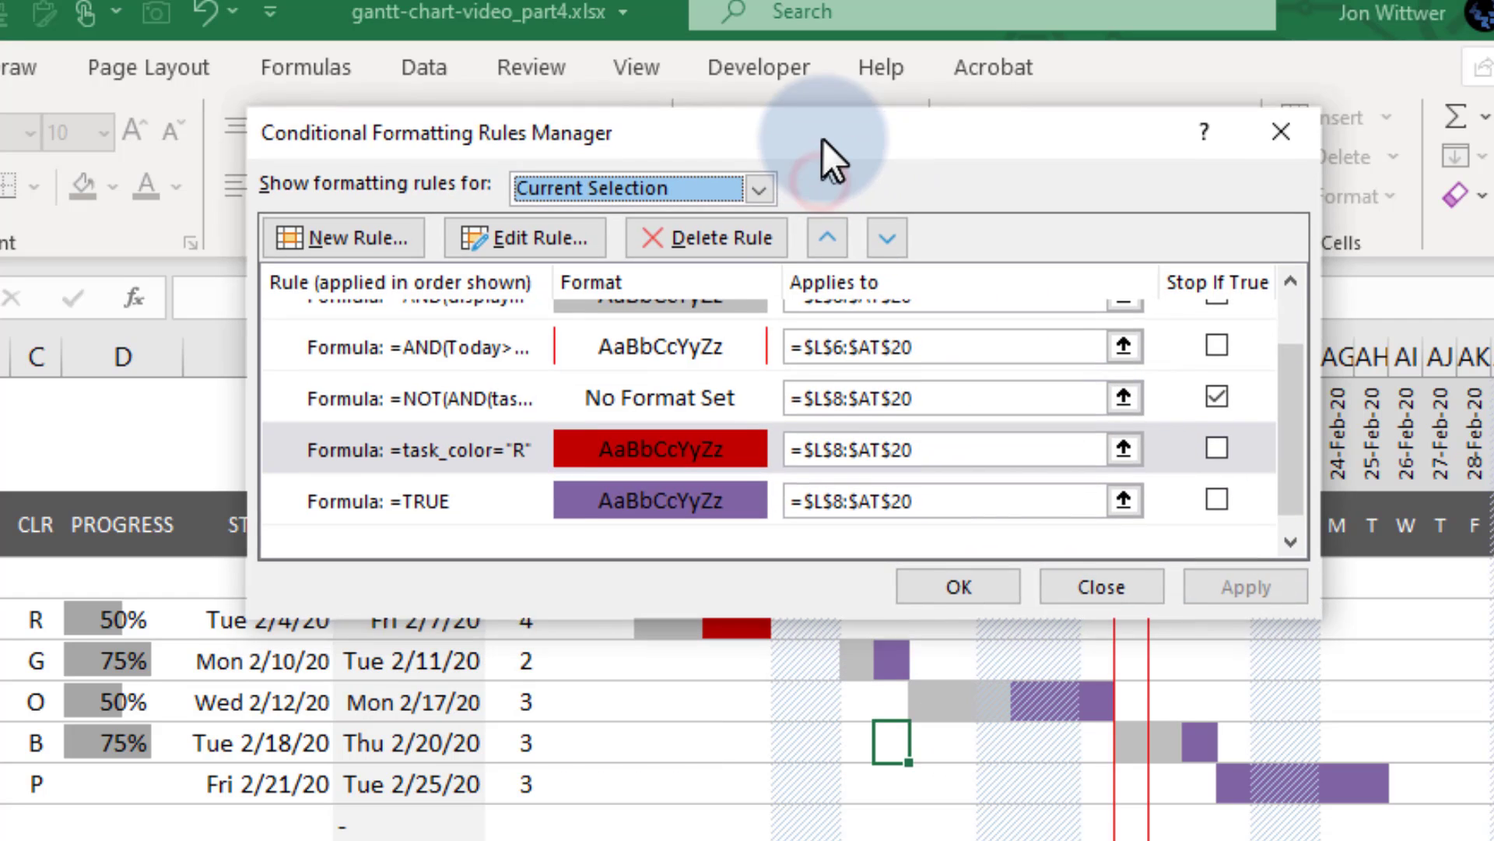
{"action": "left_click_drag", "start_coordinate": [823, 176], "coordinate": [824, 110]}
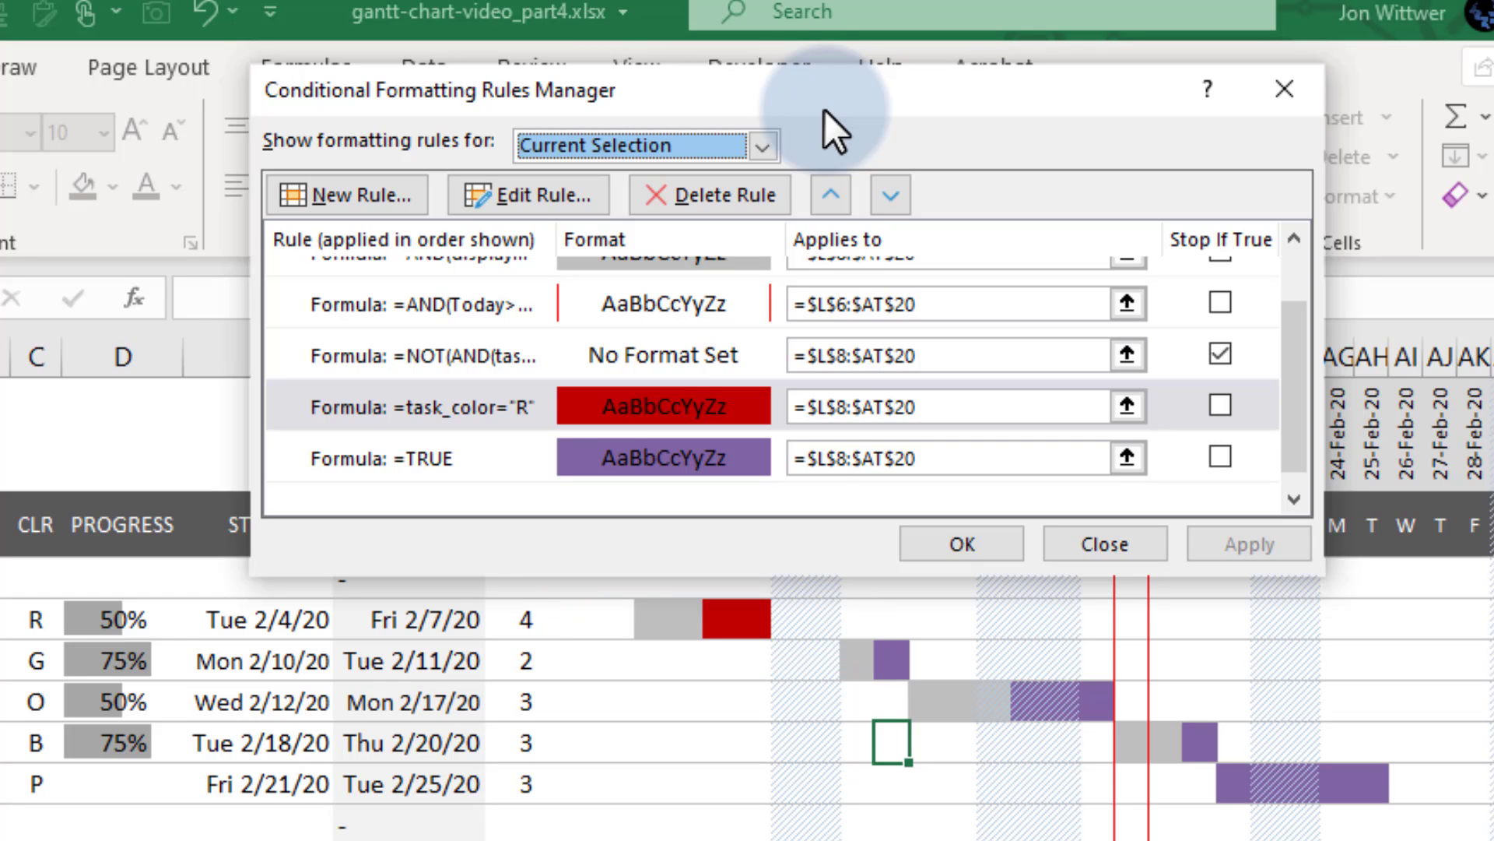
Add a task_color="G" formula rule with green fill
{"action": "left_click", "coordinate": [362, 194]}
{"action": "left_click", "coordinate": [421, 242]}
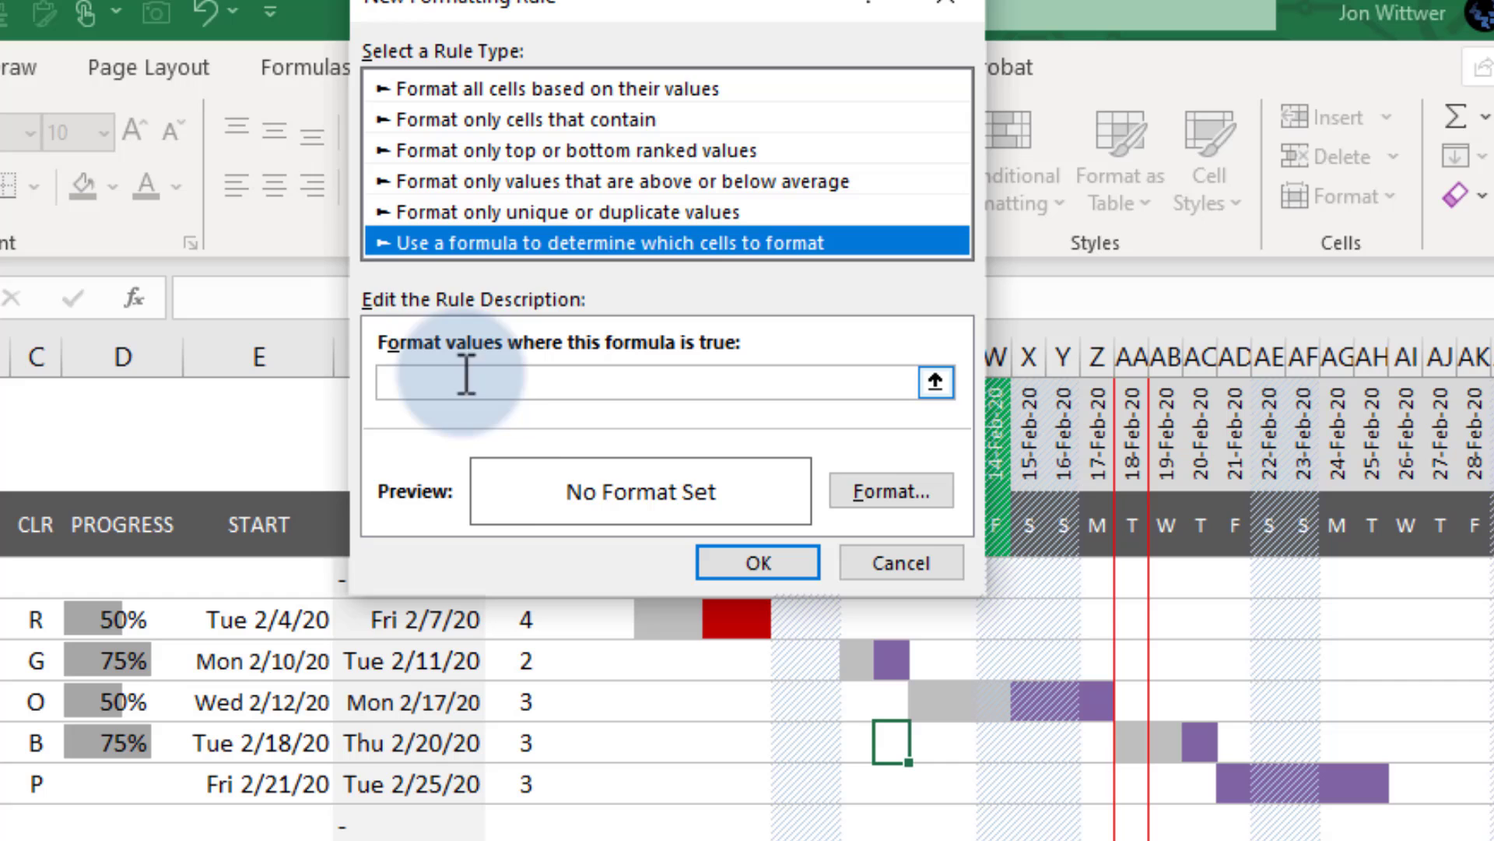
{"action": "left_click", "coordinate": [491, 383]}
{"action": "type", "text": "=task_color=\"G\""}
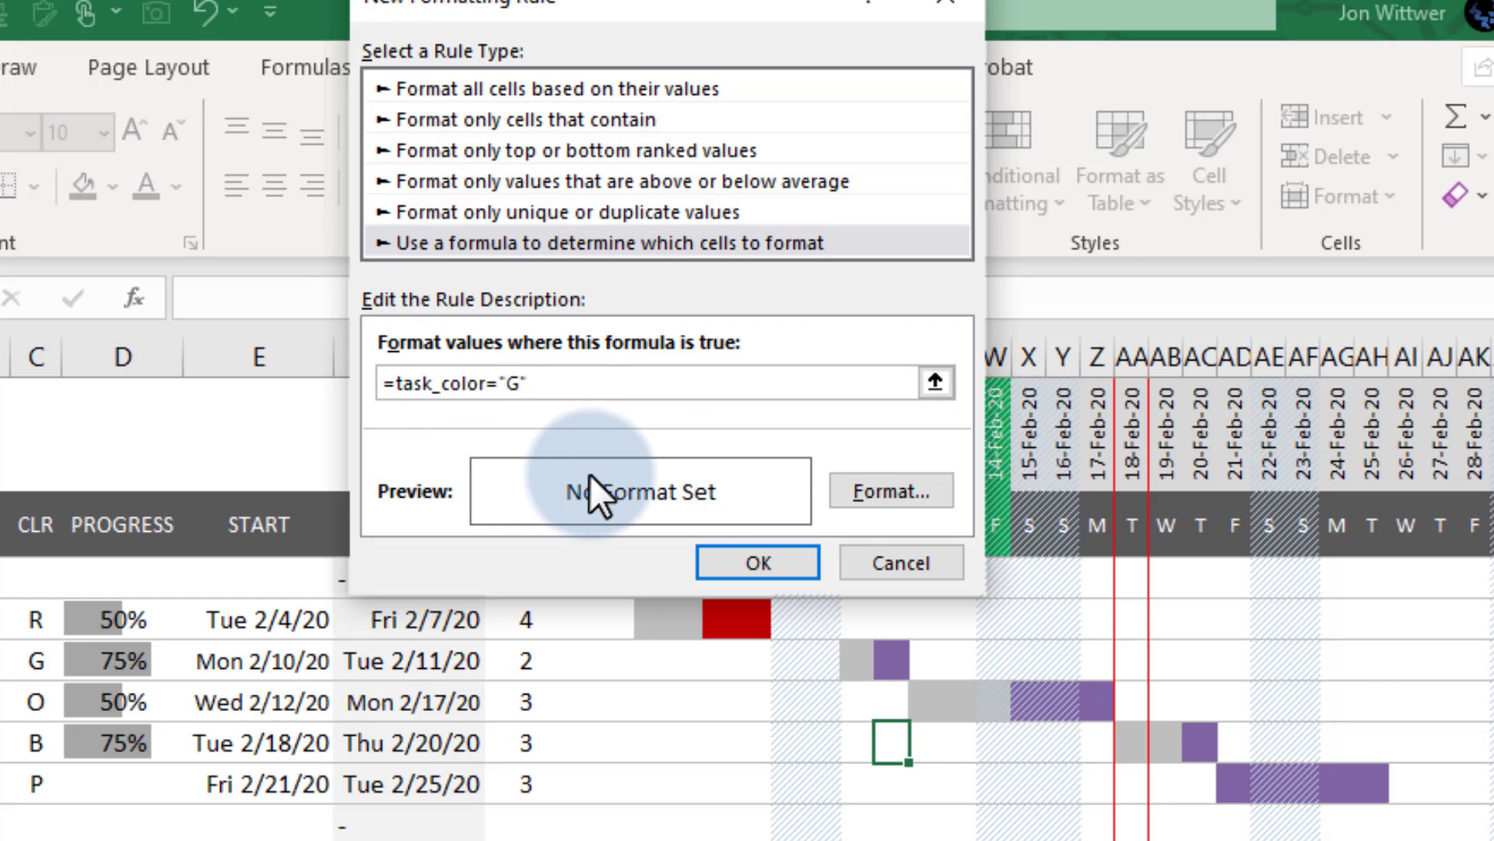
{"action": "left_click", "coordinate": [891, 491]}
{"action": "left_click", "coordinate": [547, 249]}
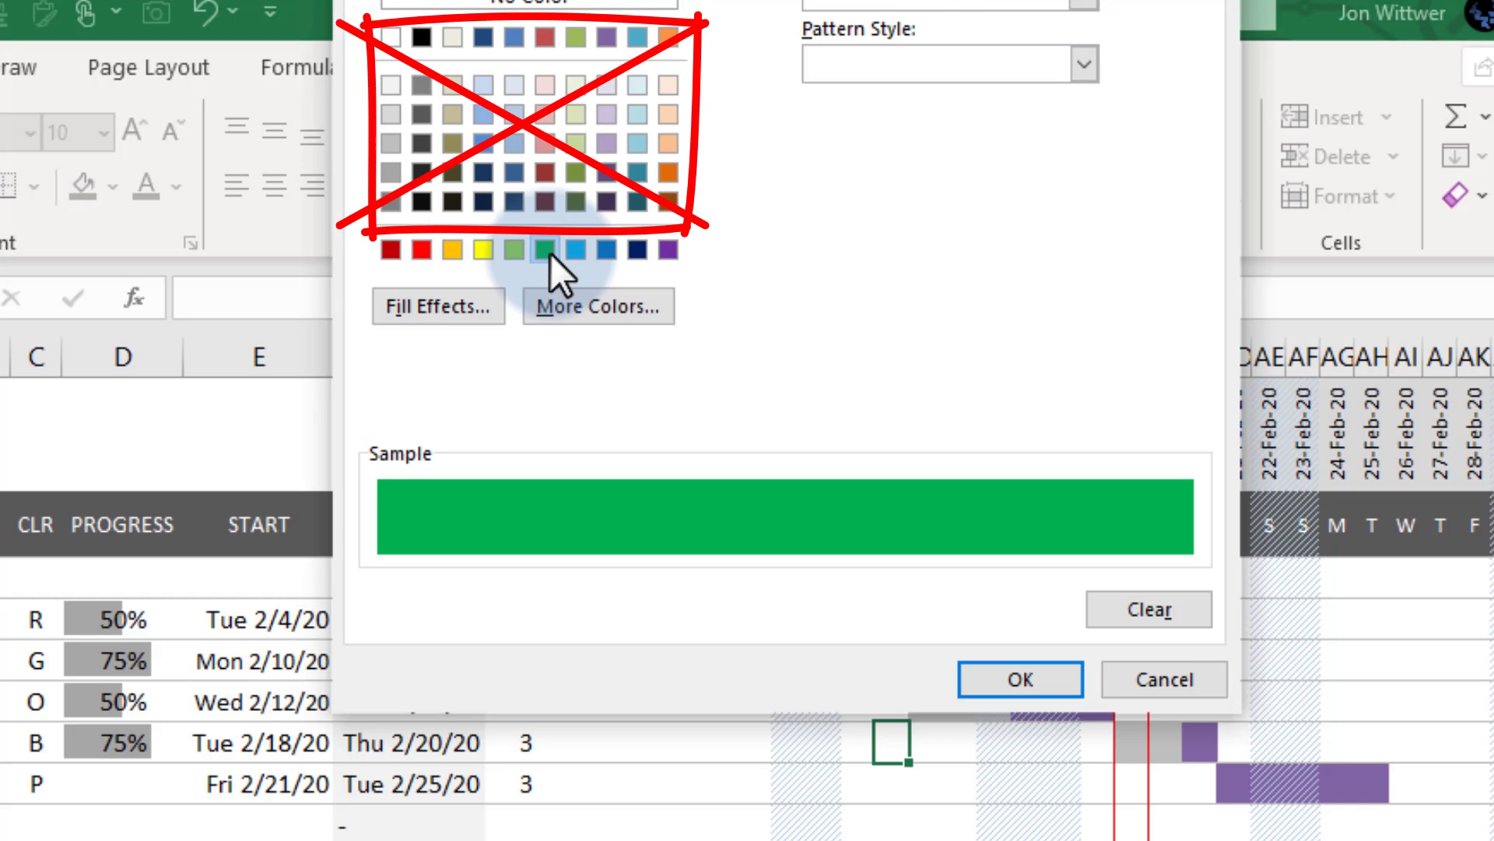
{"action": "left_click", "coordinate": [1020, 680]}
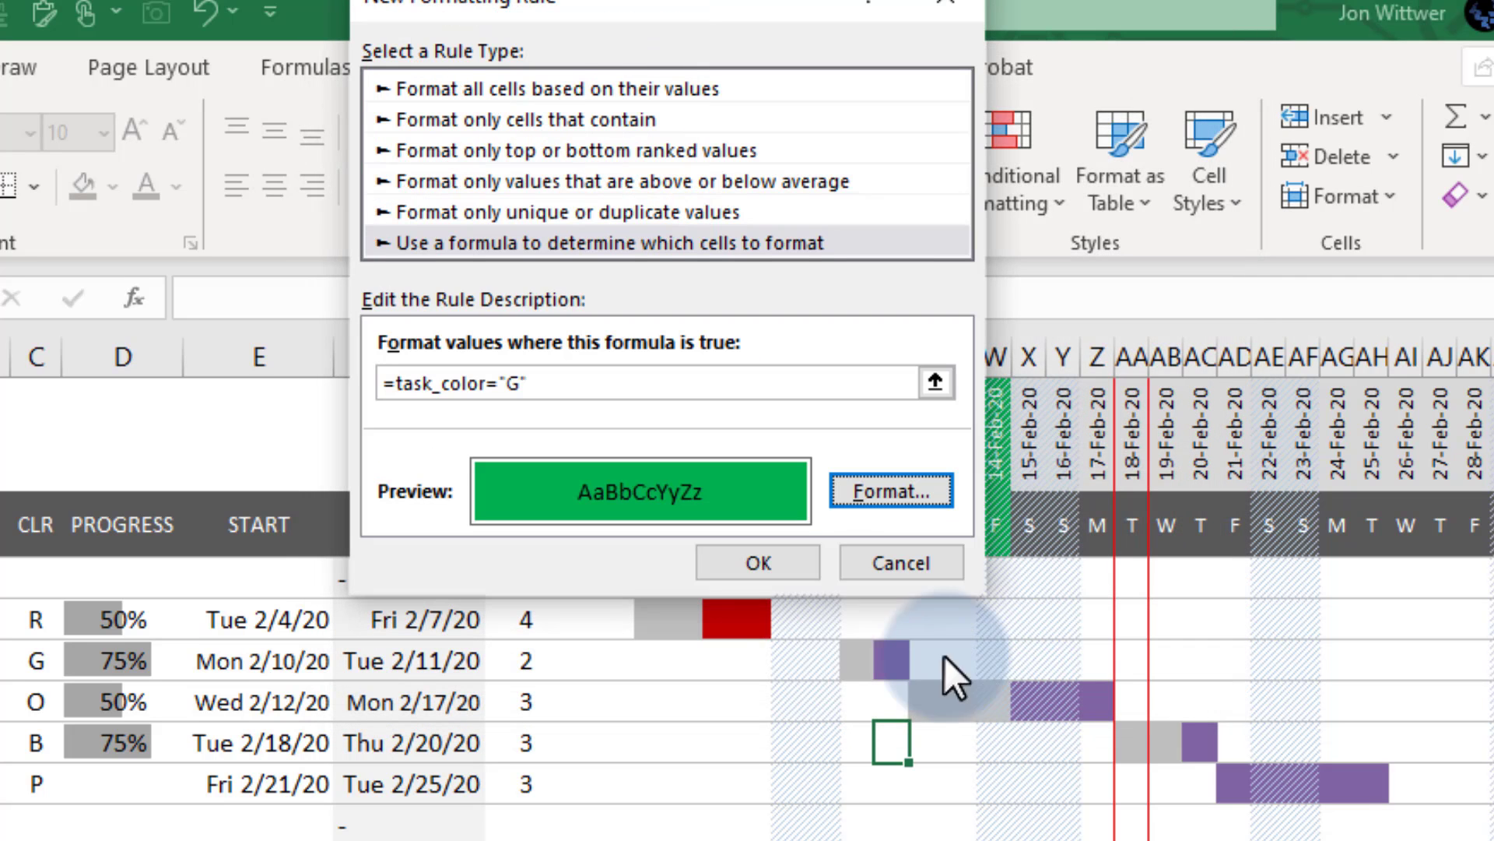
{"action": "left_click", "coordinate": [764, 563]}
Move the green rule above =TRUE, set its range to $L$8:$AT$20, and apply
{"action": "left_click", "coordinate": [890, 196]}
{"action": "left_click", "coordinate": [890, 196]}
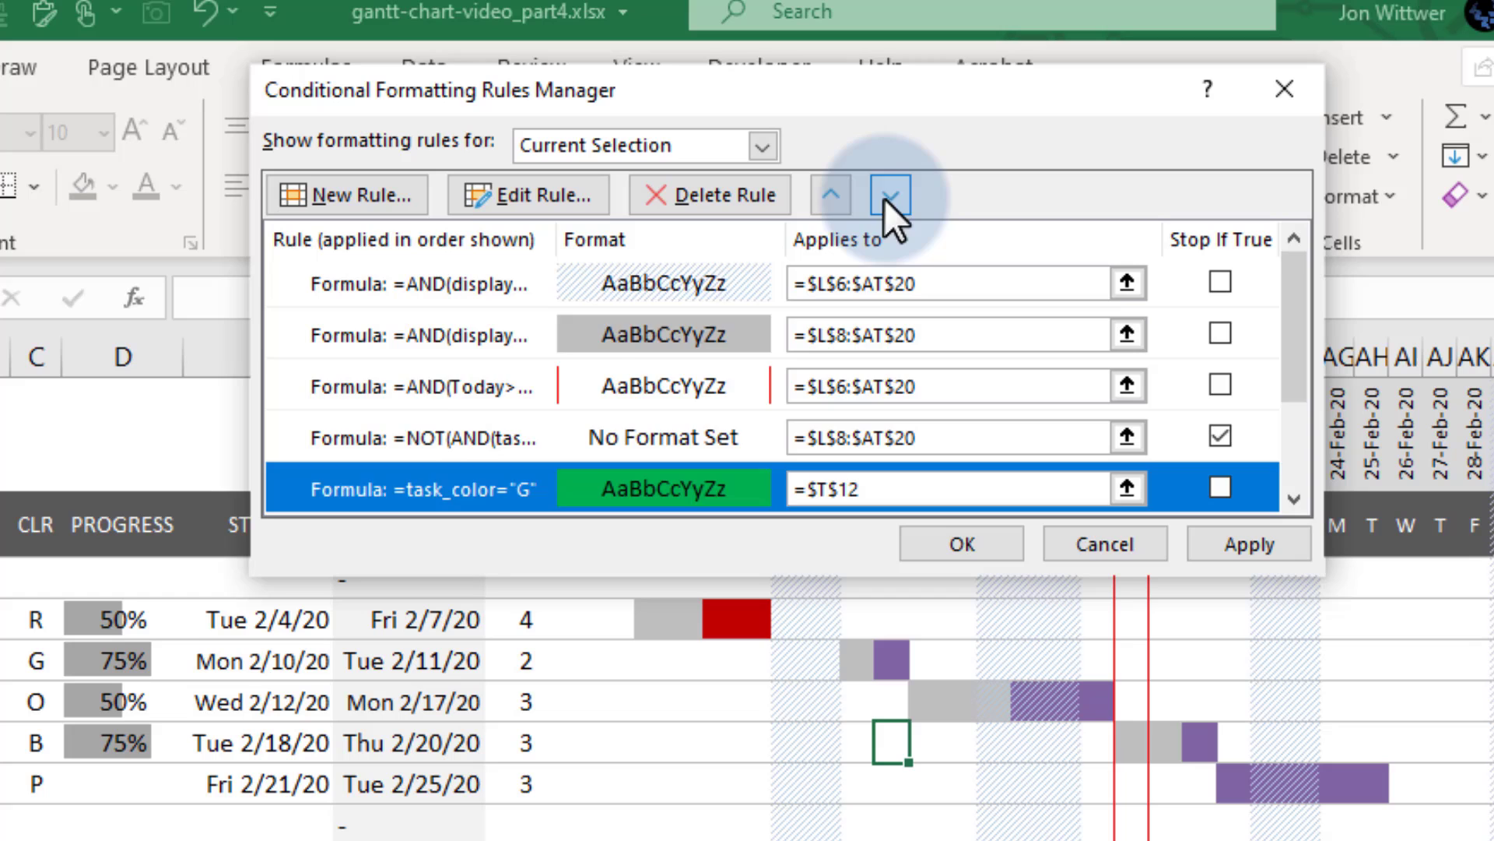
{"action": "left_click", "coordinate": [890, 195]}
{"action": "left_click", "coordinate": [889, 195]}
{"action": "left_click_drag", "start_coordinate": [818, 489], "coordinate": [888, 489]}
{"action": "type", "text": "$L$8:$AT$20"}
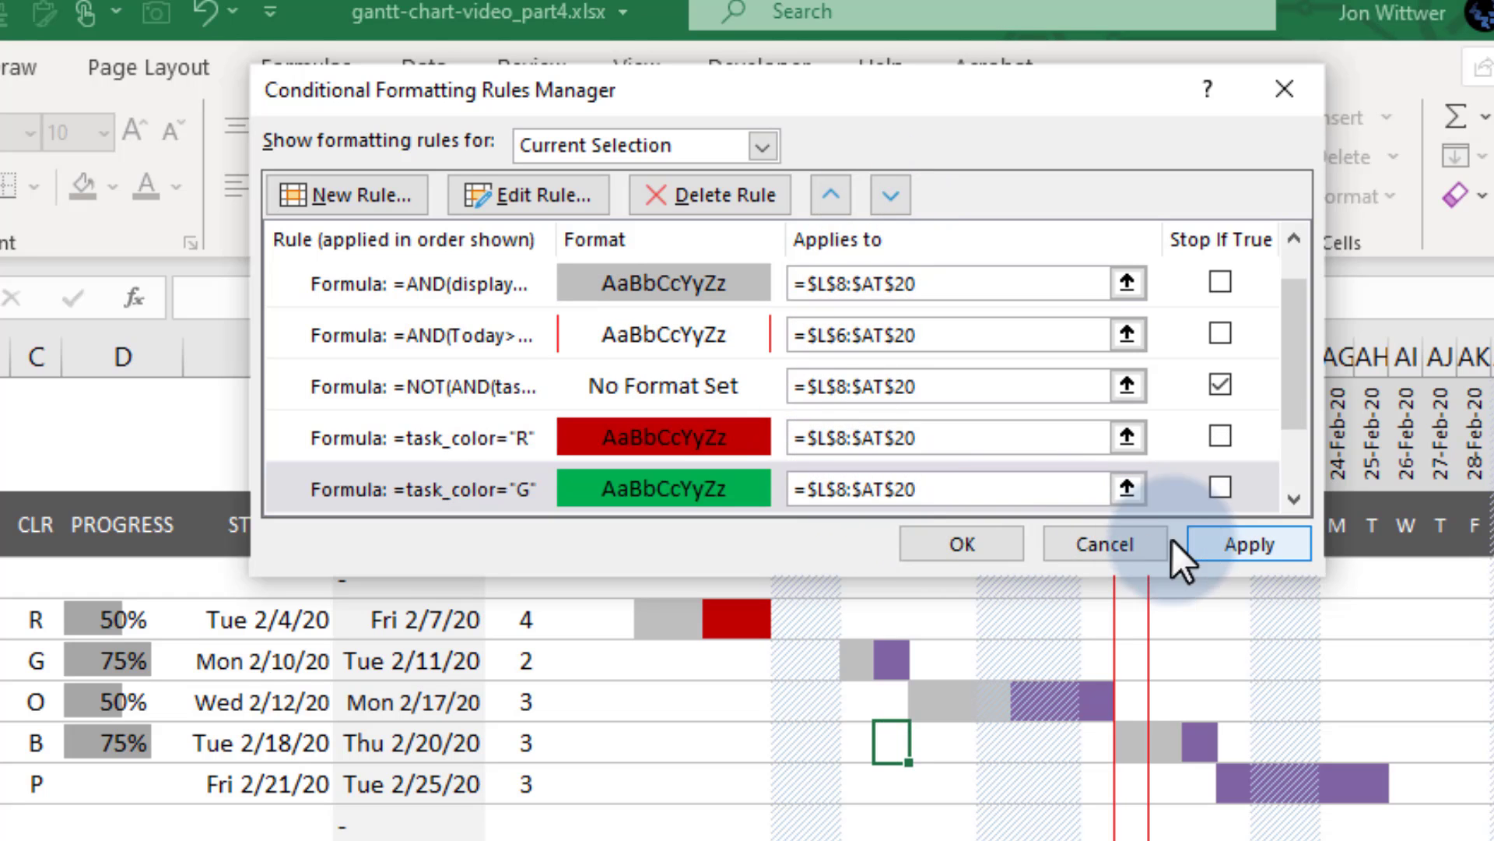
{"action": "left_click", "coordinate": [1250, 545]}
Add an orange task_color="O" rule over $L$8:$AT$20, placed above =TRUE
{"action": "left_click", "coordinate": [346, 195]}
{"action": "left_click", "coordinate": [610, 242]}
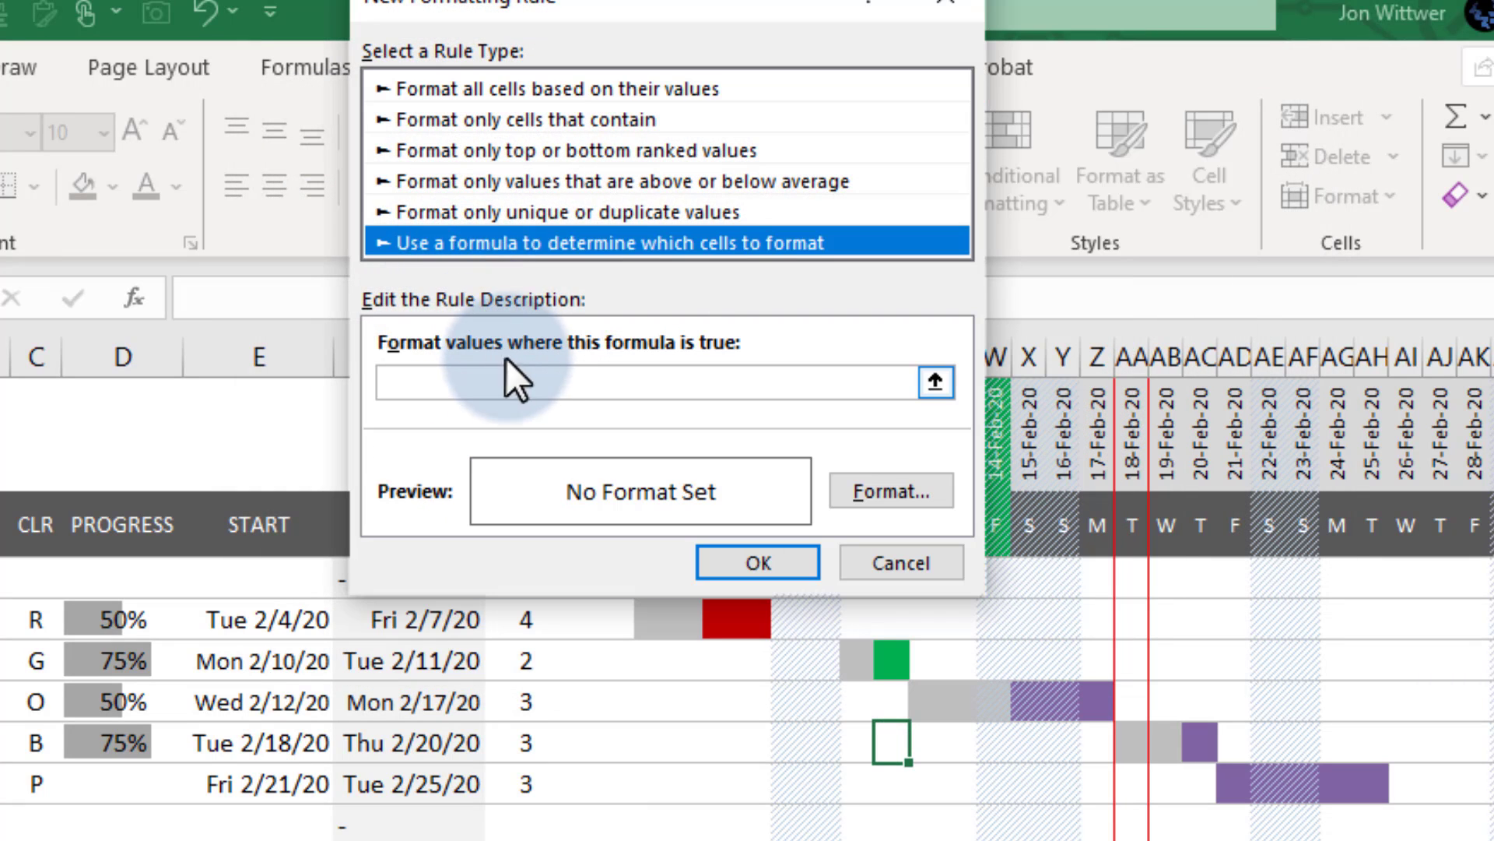
{"action": "left_click", "coordinate": [584, 382]}
{"action": "type", "text": "=task_color=\"O\""}
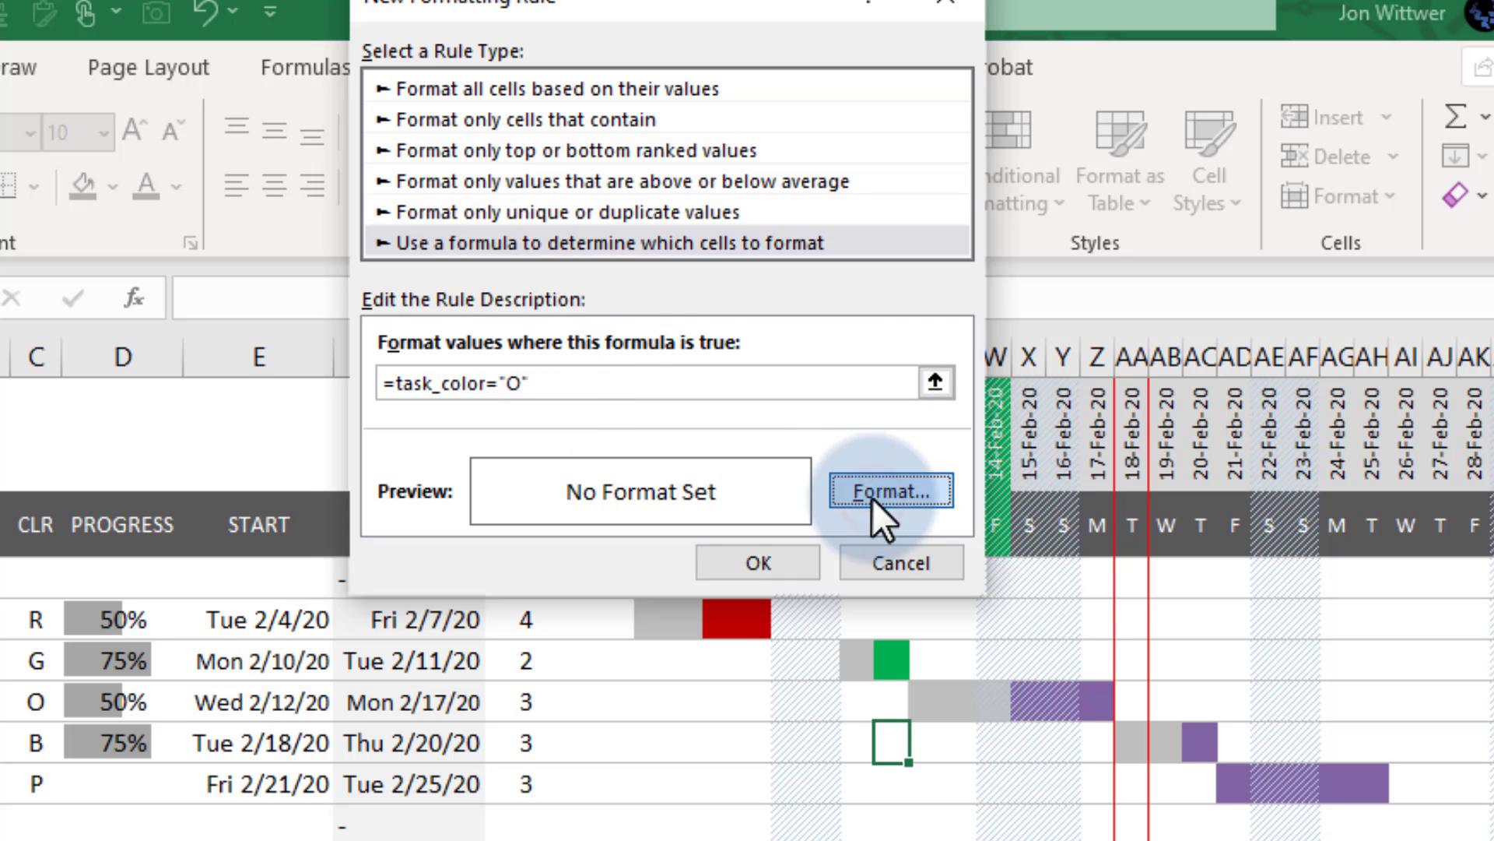
{"action": "left_click", "coordinate": [892, 490]}
{"action": "left_click", "coordinate": [451, 249]}
{"action": "left_click", "coordinate": [1018, 678]}
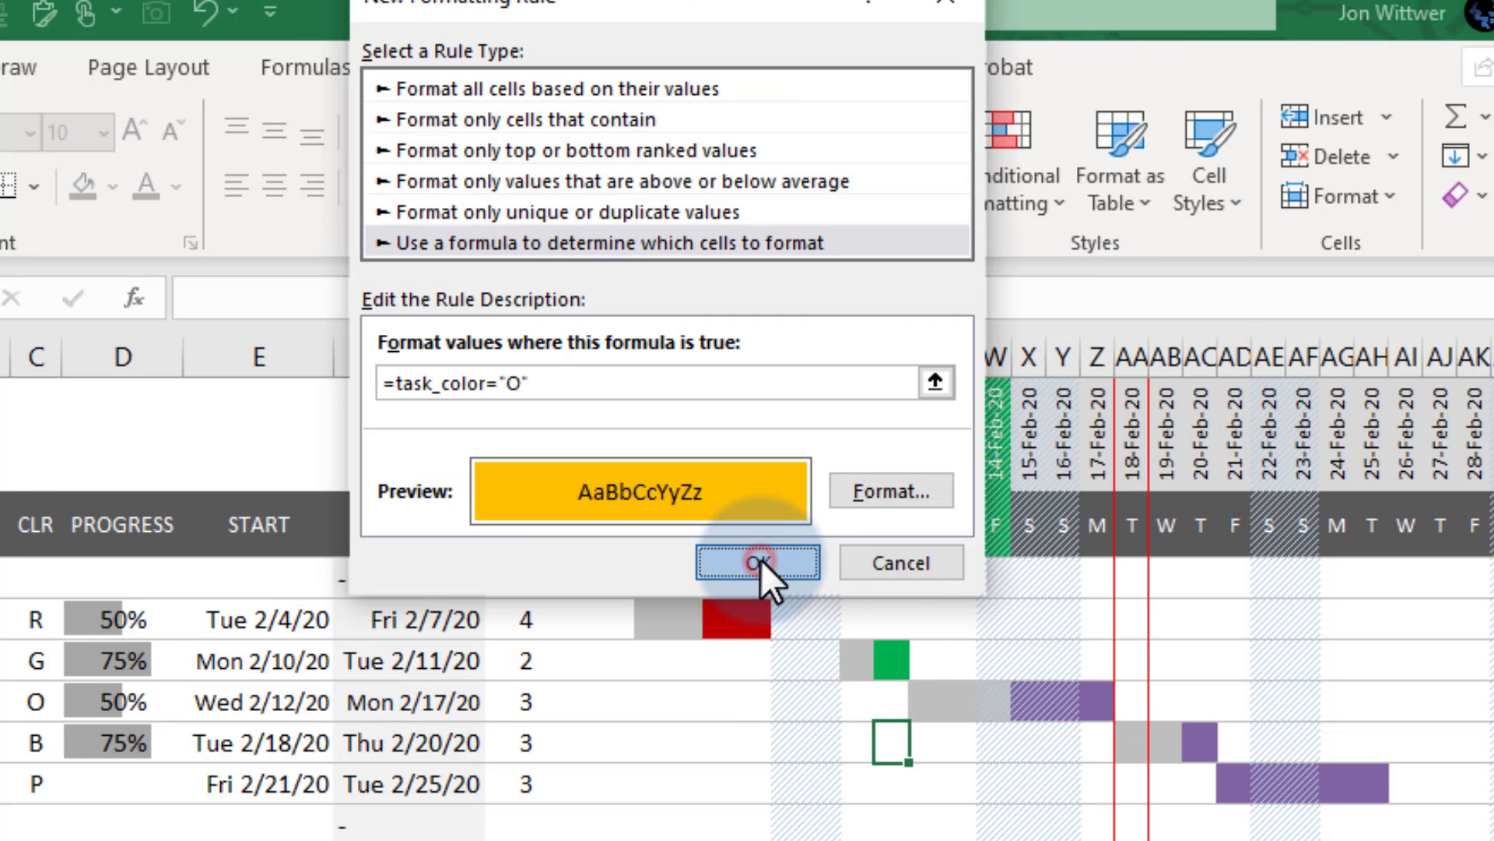
{"action": "left_click", "coordinate": [767, 568]}
{"action": "left_click", "coordinate": [891, 196]}
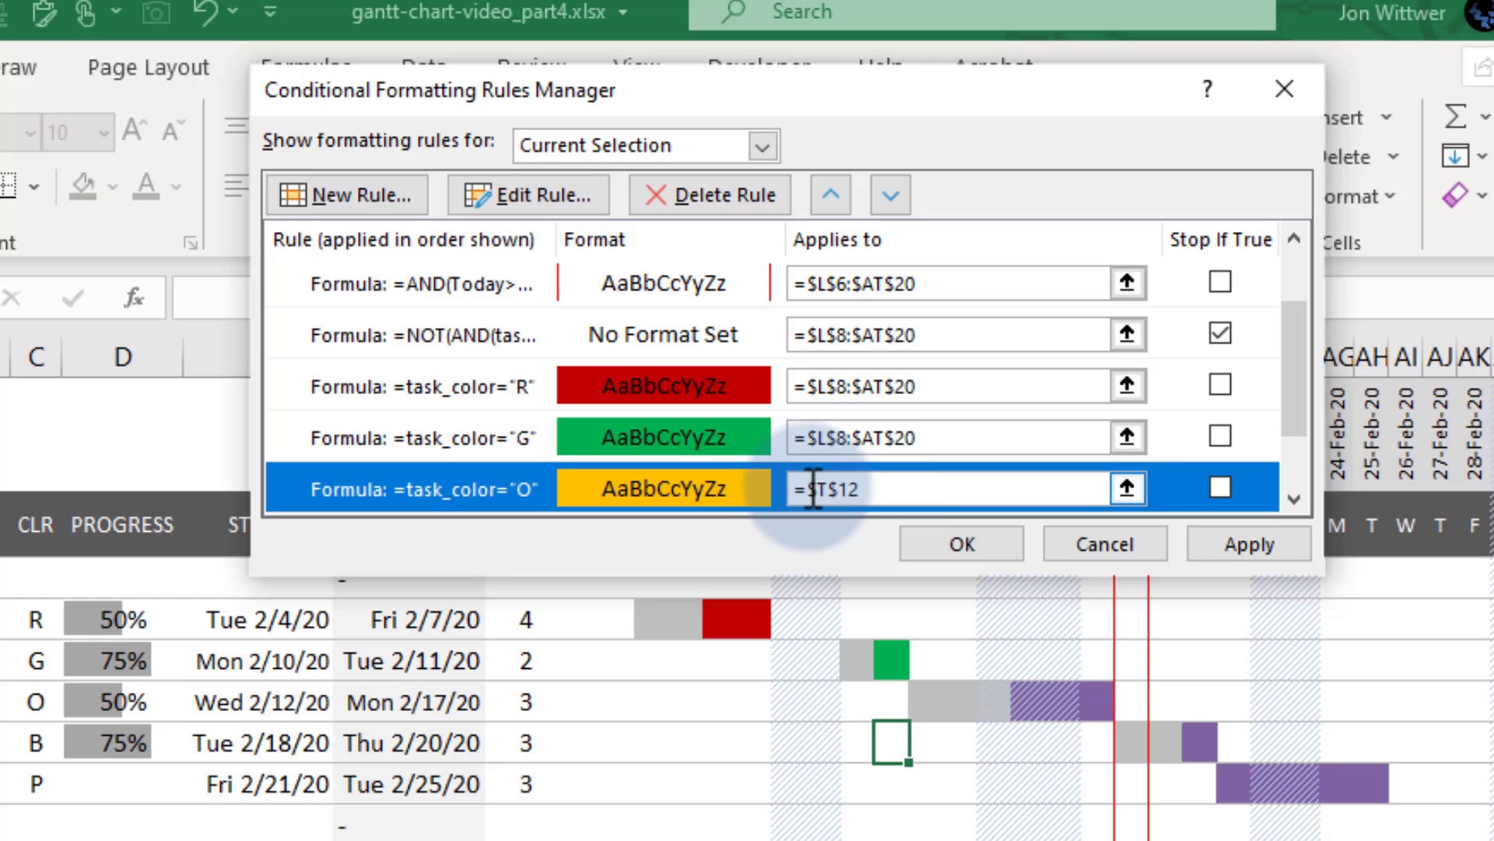
{"action": "type", "text": "$L$8:$AT$20"}
{"action": "left_click", "coordinate": [1250, 544]}
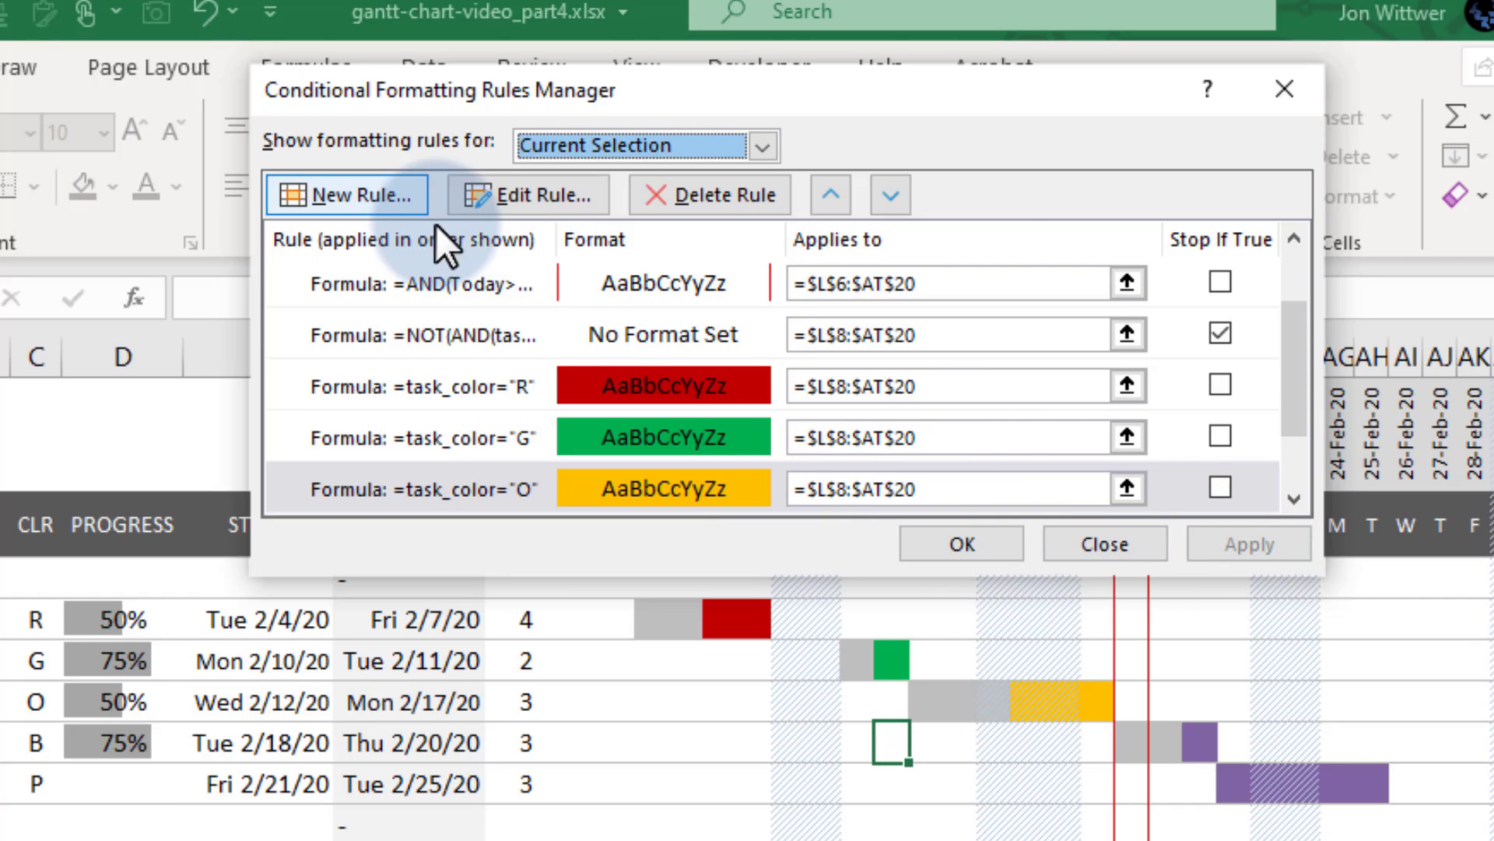
Add a purple task_color="P" rule, move it just above =TRUE, and apply
{"action": "left_click", "coordinate": [362, 195]}
{"action": "left_click", "coordinate": [397, 241]}
{"action": "left_click", "coordinate": [493, 385]}
{"action": "type", "text": "=task_color=\"P\""}
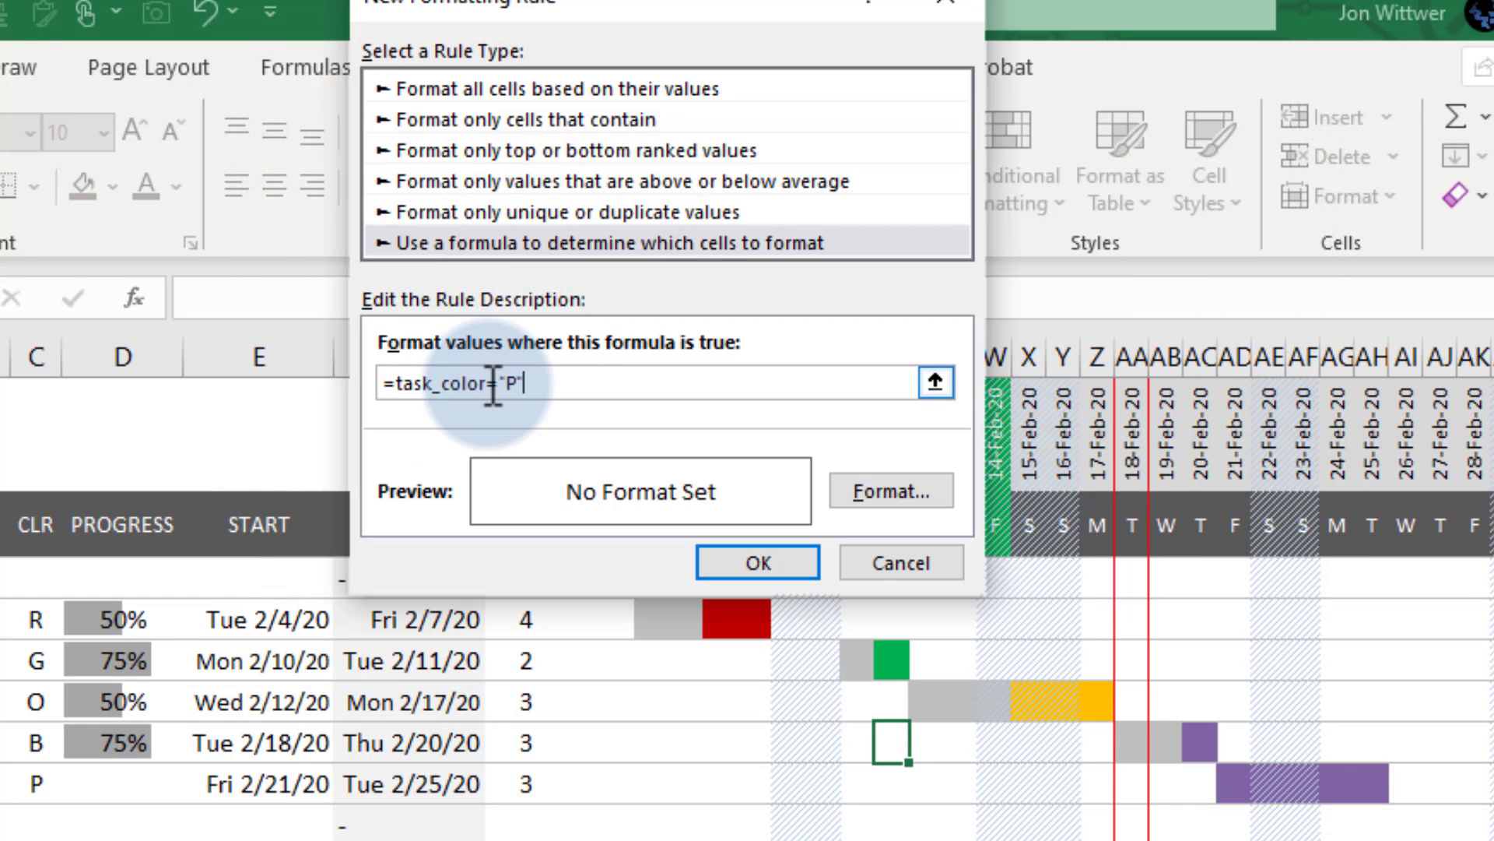
{"action": "left_click", "coordinate": [891, 492]}
{"action": "left_click", "coordinate": [748, 338]}
{"action": "left_click", "coordinate": [1020, 677]}
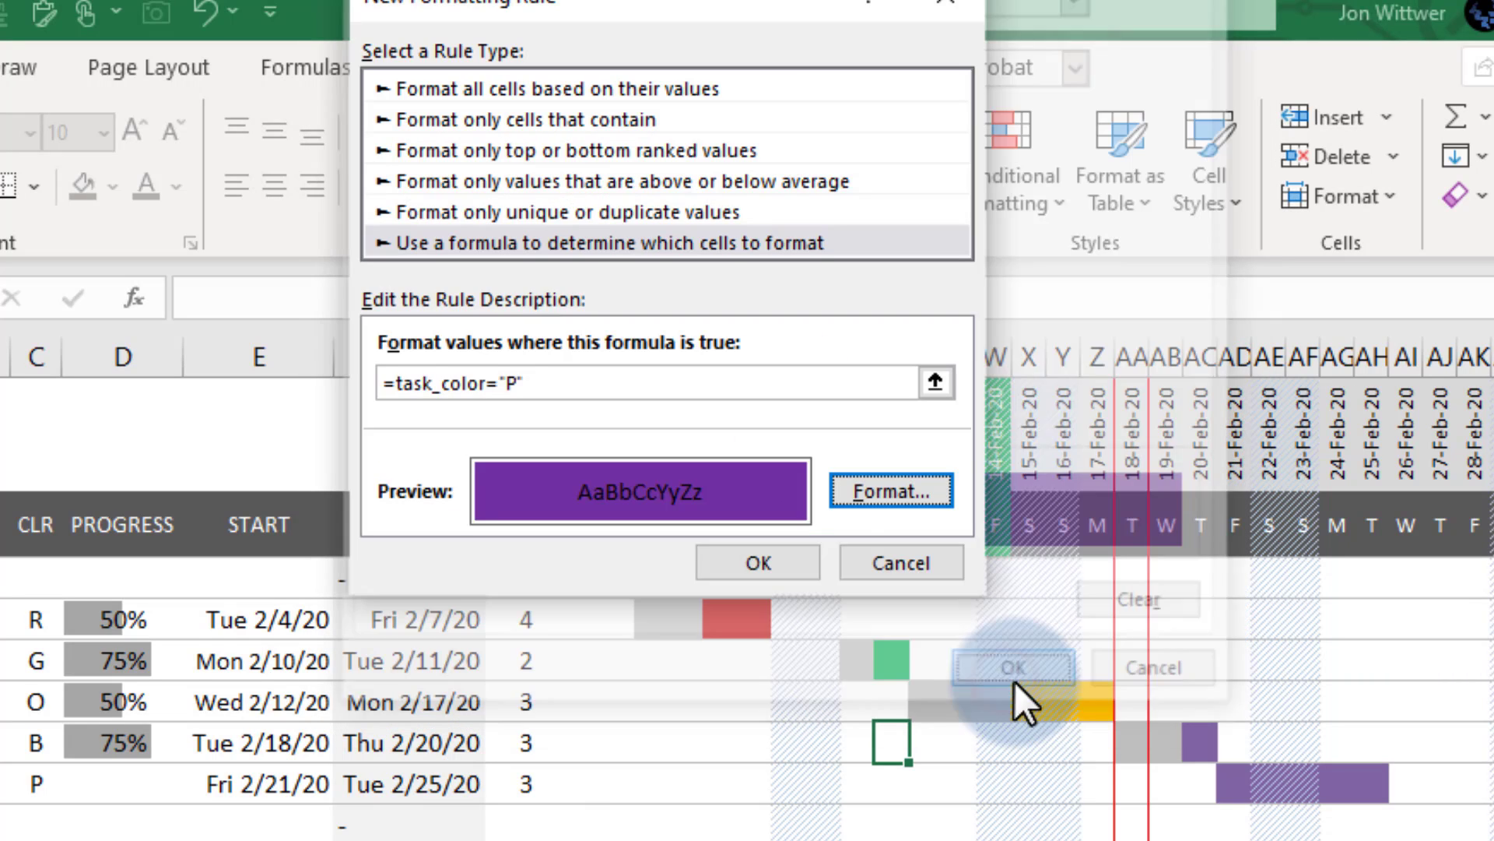
{"action": "left_click", "coordinate": [758, 561]}
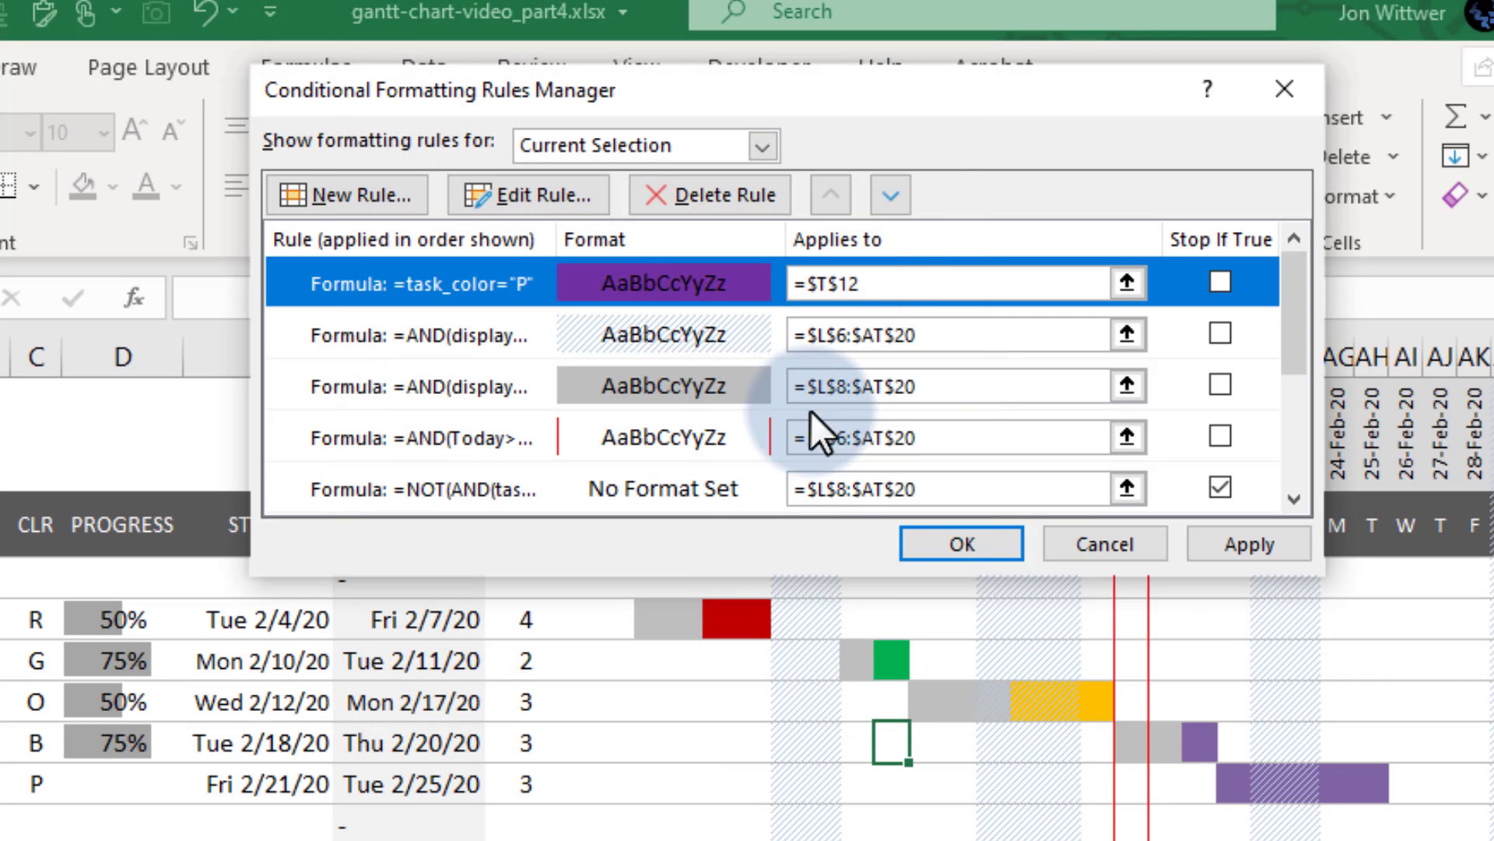
{"action": "left_click", "coordinate": [890, 195]}
{"action": "left_click", "coordinate": [891, 194]}
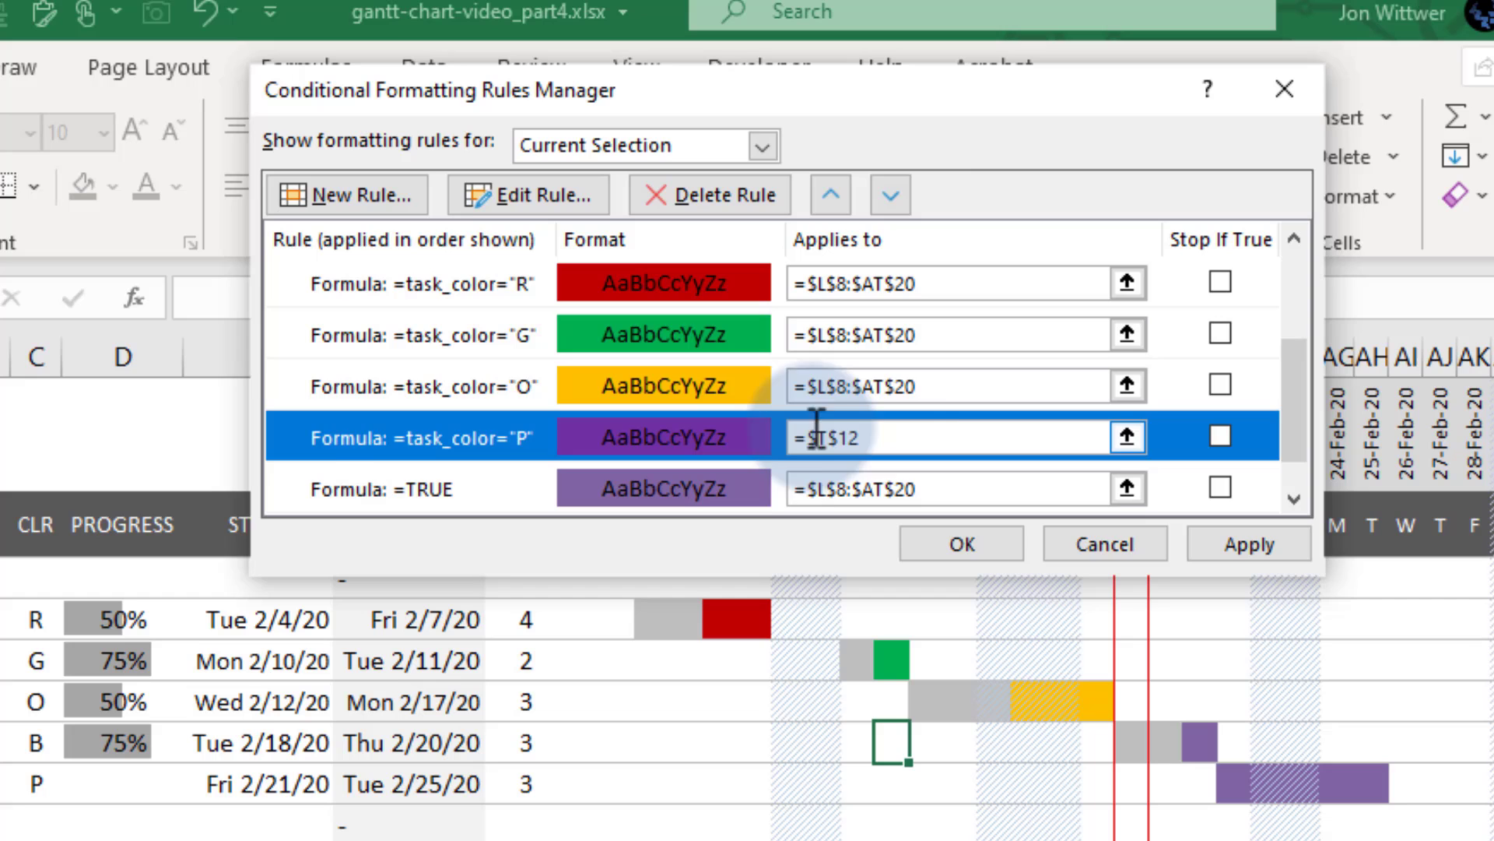
{"action": "type", "text": "=$L$8:$AT$20"}
{"action": "left_click", "coordinate": [1249, 545]}
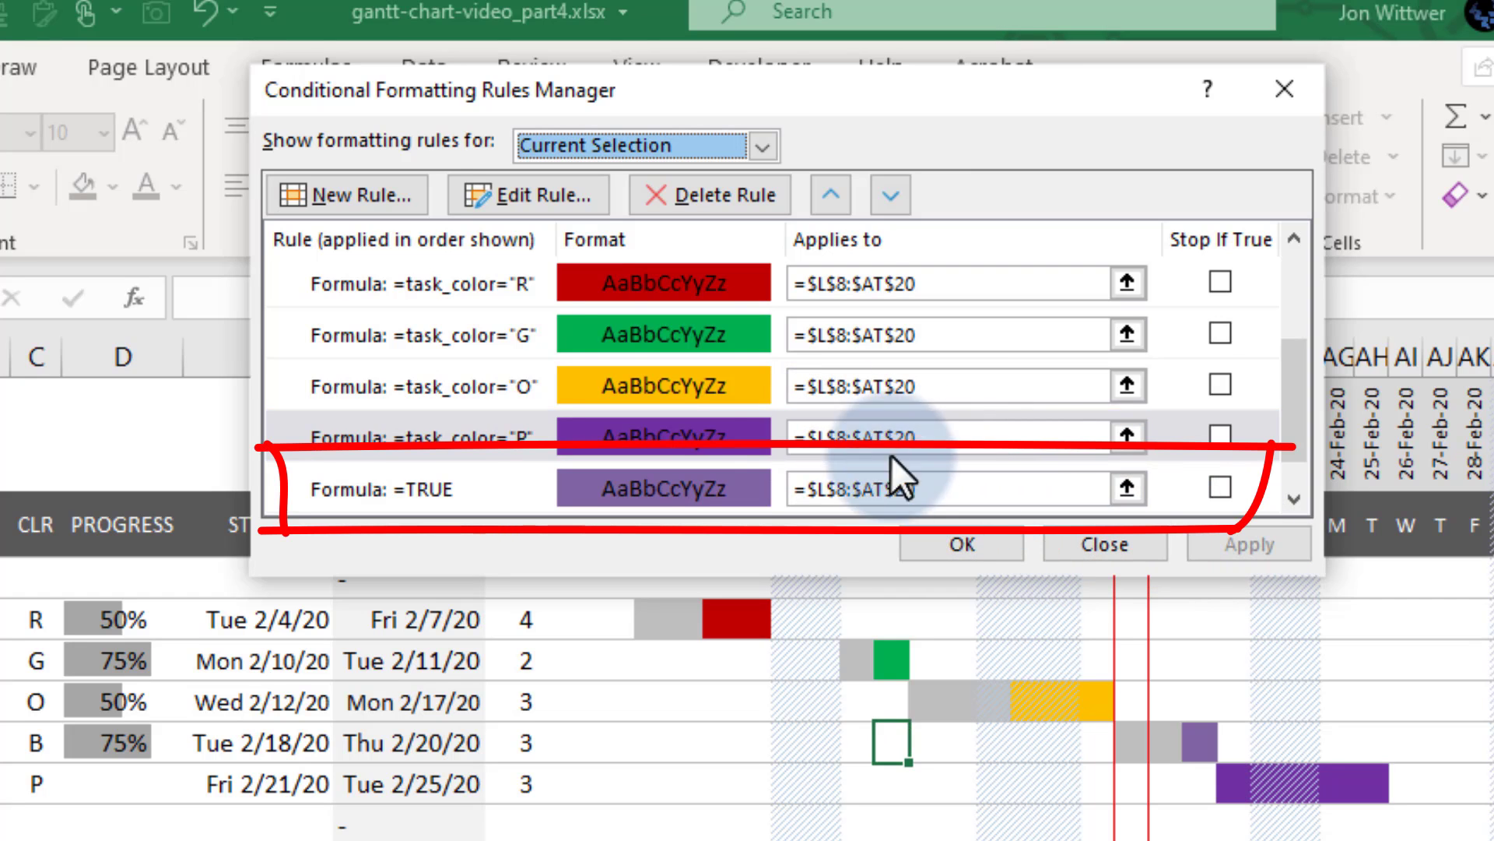
Add a formula-based task_color rule with a blue fill
{"action": "left_click", "coordinate": [362, 195]}
{"action": "left_click", "coordinate": [481, 242]}
{"action": "left_click", "coordinate": [476, 382]}
{"action": "type", "text": "=task_color=\"B"}
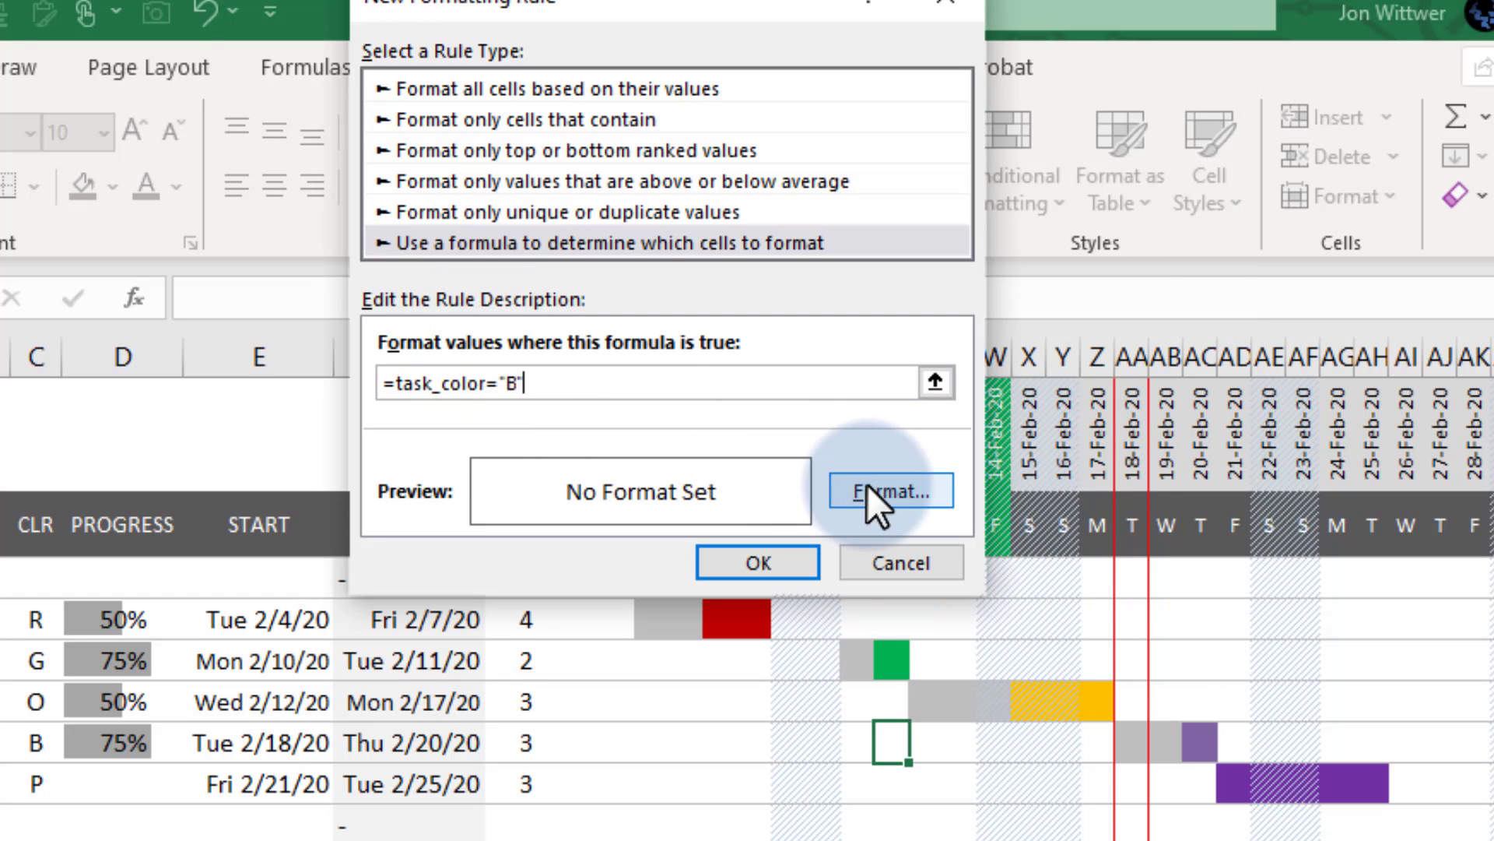
{"action": "left_click", "coordinate": [892, 490]}
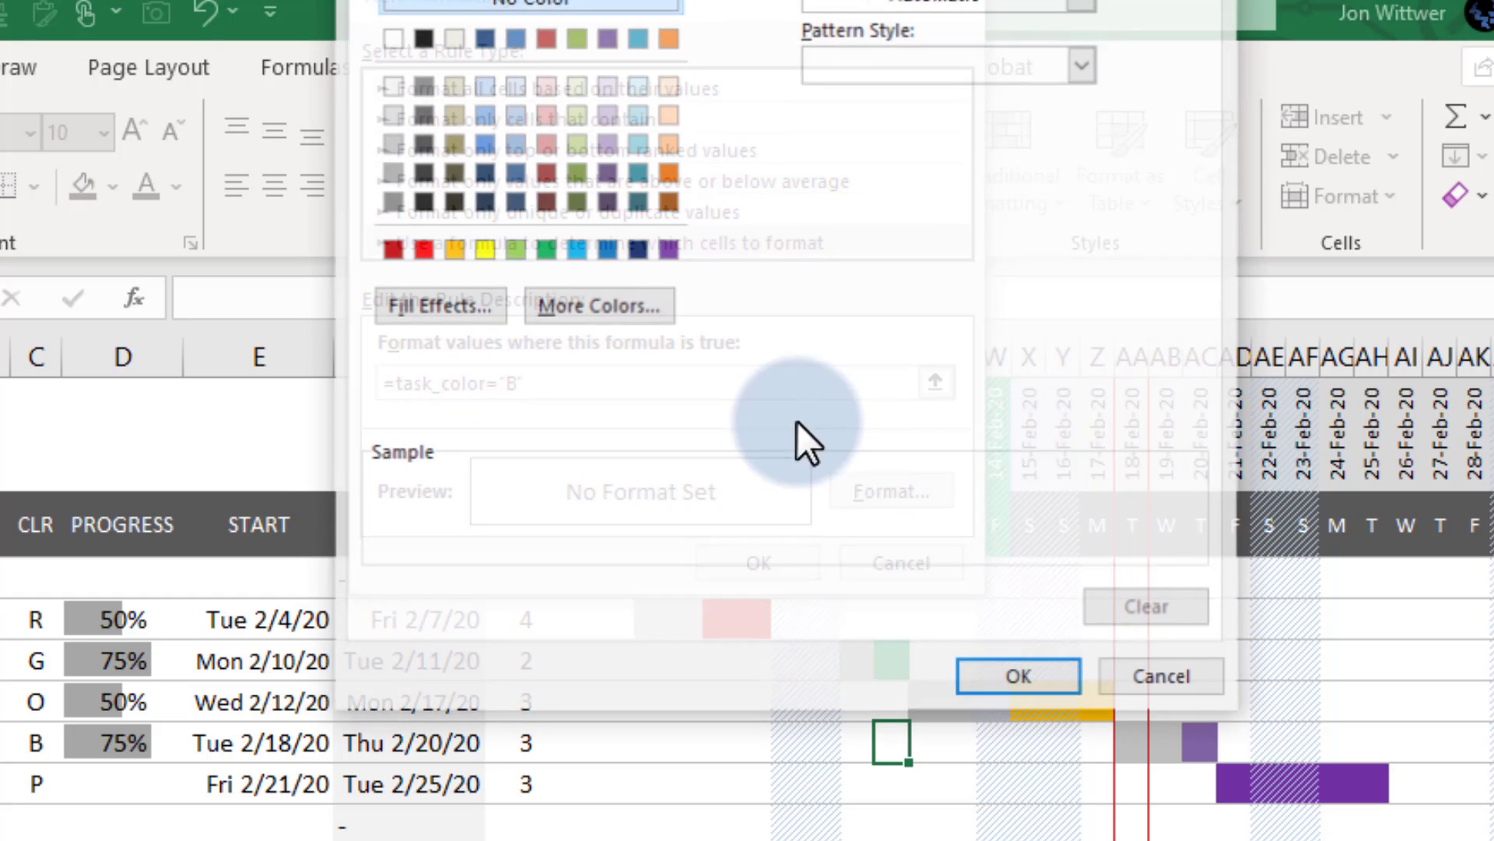
{"action": "left_click", "coordinate": [605, 249]}
{"action": "left_click", "coordinate": [1021, 680]}
{"action": "left_click", "coordinate": [760, 562]}
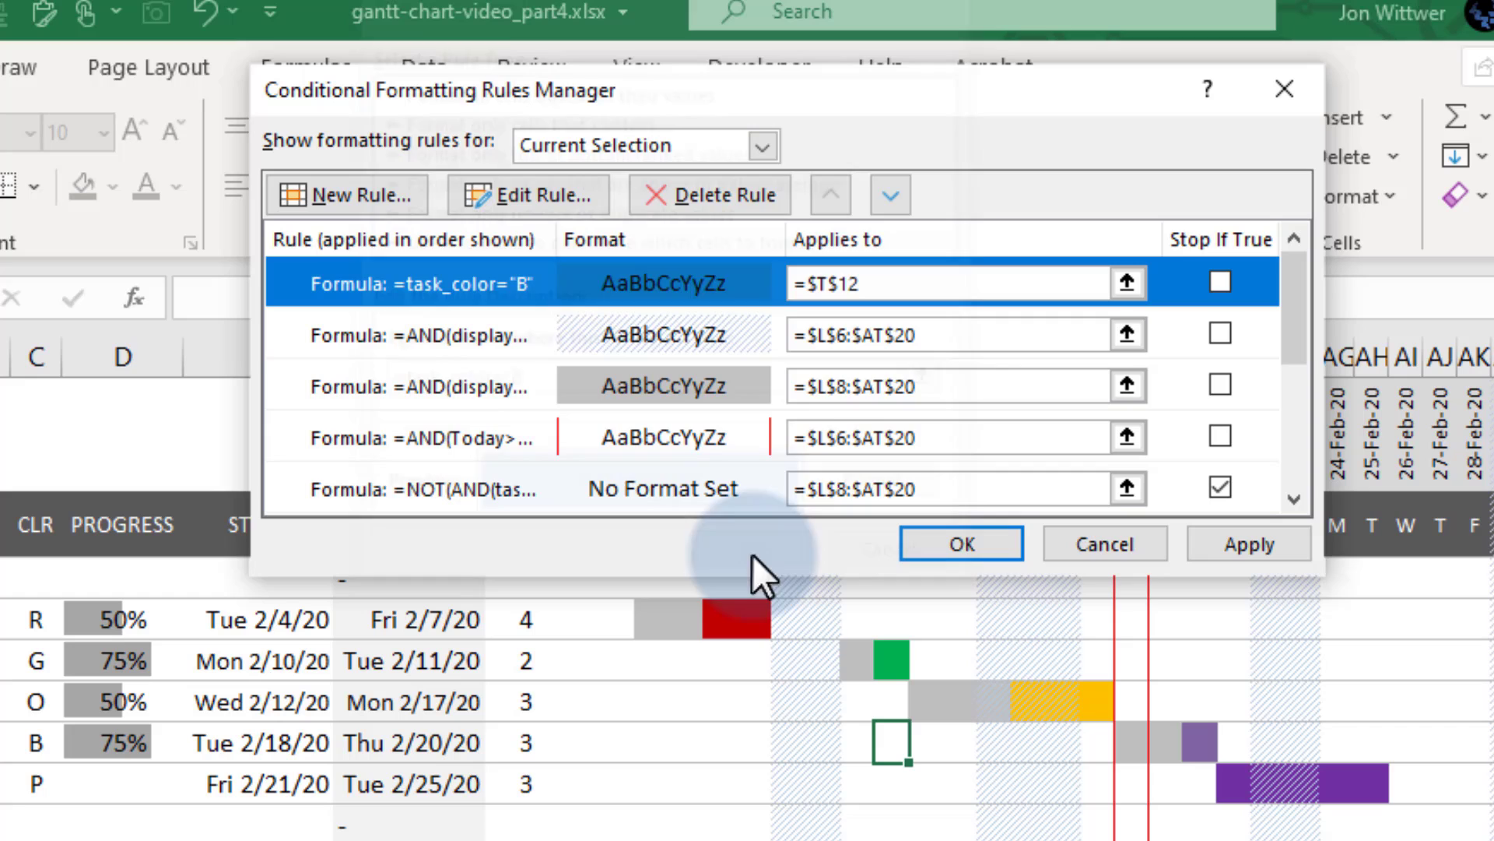
Move the blue rule above =TRUE and apply it across the chart range
{"action": "left_click", "coordinate": [892, 198]}
{"action": "left_click", "coordinate": [892, 196]}
{"action": "left_click", "coordinate": [892, 197]}
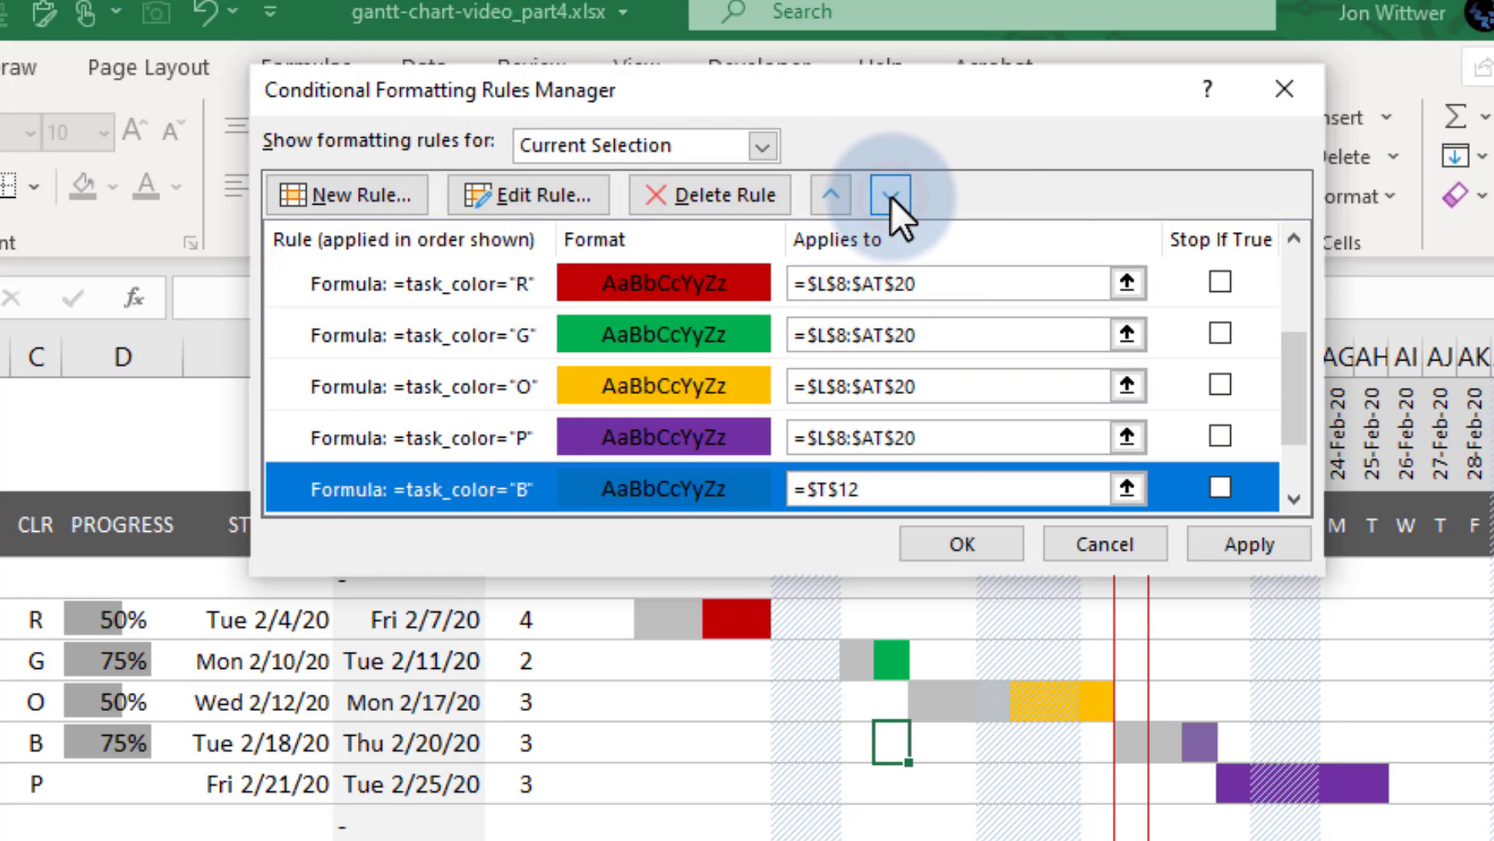
{"action": "left_click", "coordinate": [831, 195]}
{"action": "left_click", "coordinate": [946, 489]}
{"action": "type", "text": "=$L$8:$AT$20"}
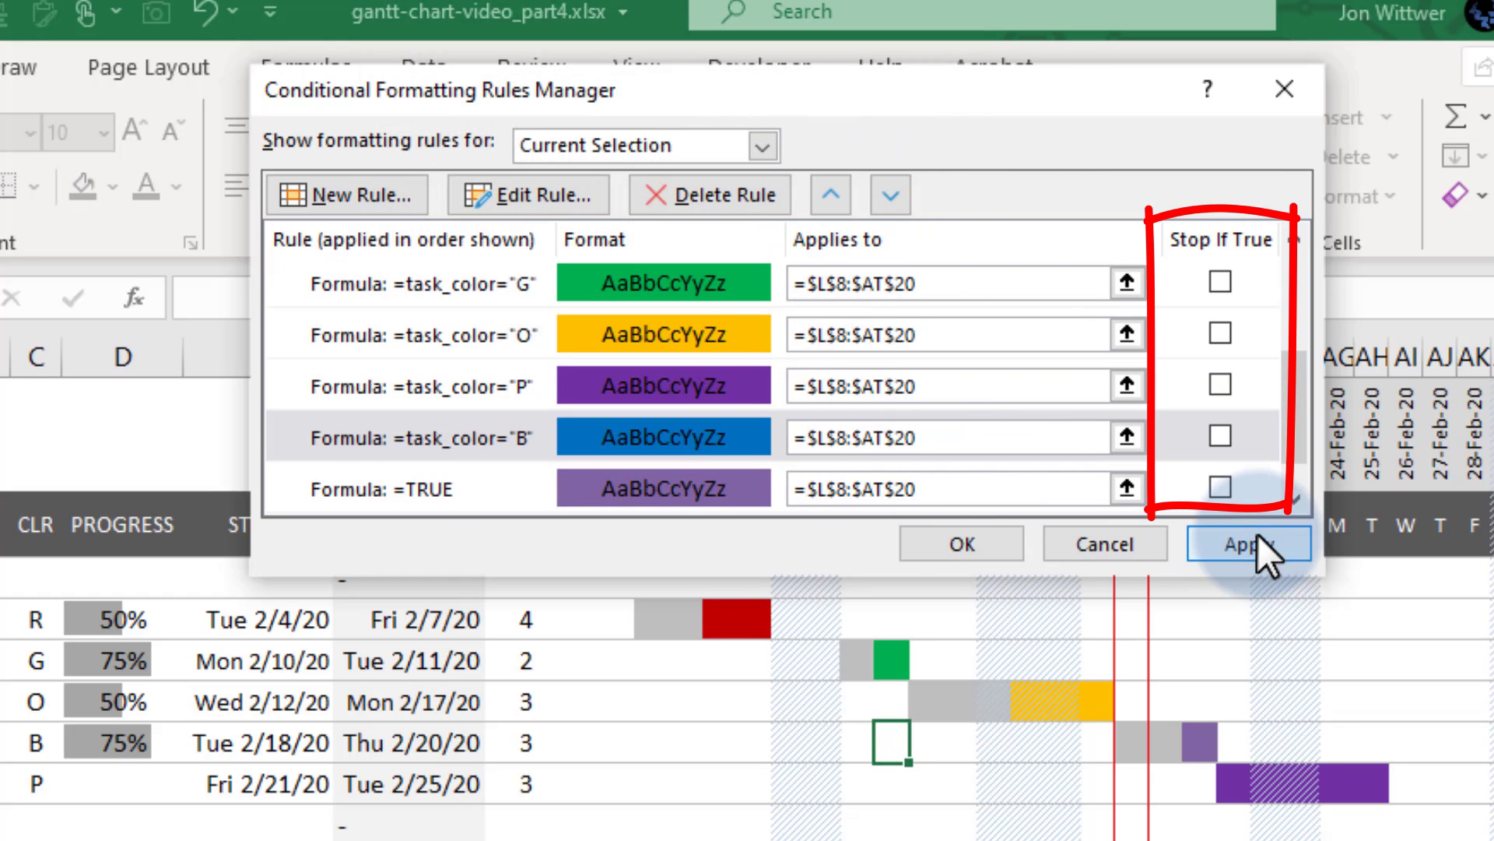
{"action": "left_click", "coordinate": [1249, 544]}
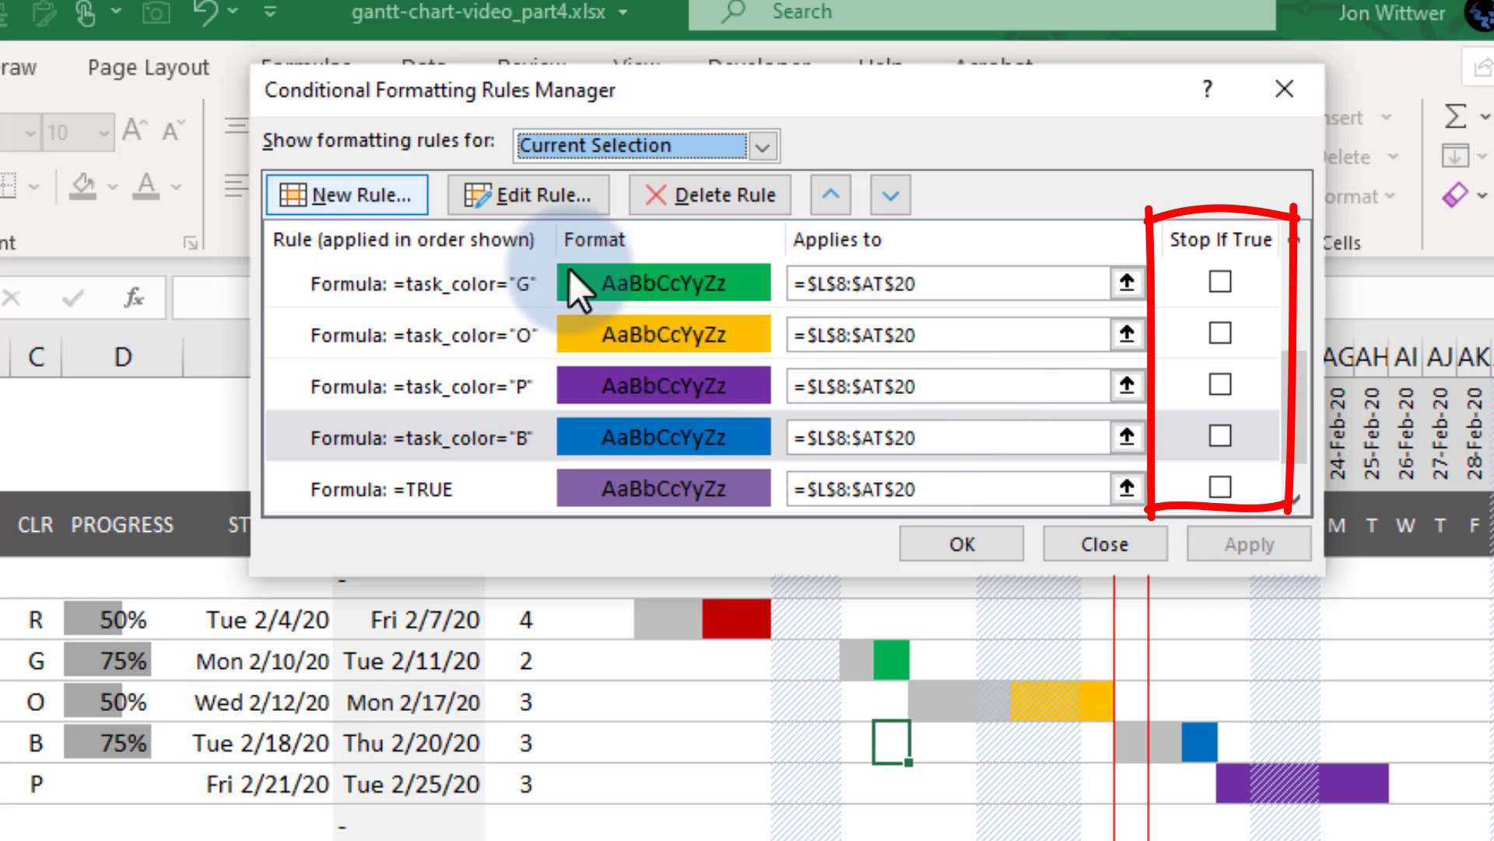
Add a task_color="C" rule with a custom teal fill
{"action": "left_click", "coordinate": [345, 196]}
{"action": "left_click", "coordinate": [610, 242]}
{"action": "left_click", "coordinate": [458, 381]}
{"action": "type", "text": "=task_color=\"C"}
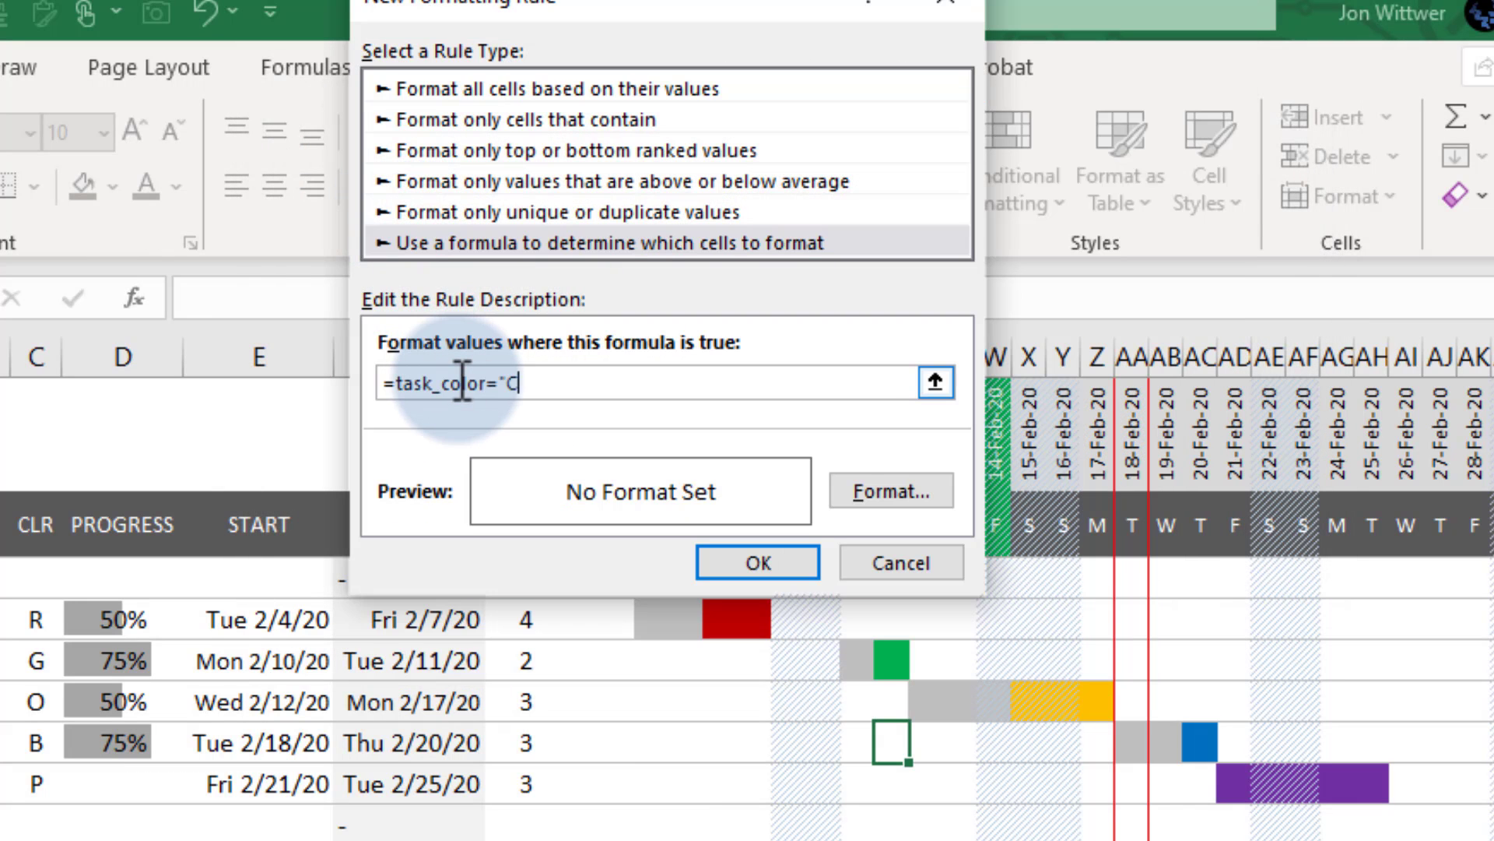
{"action": "left_click", "coordinate": [891, 491]}
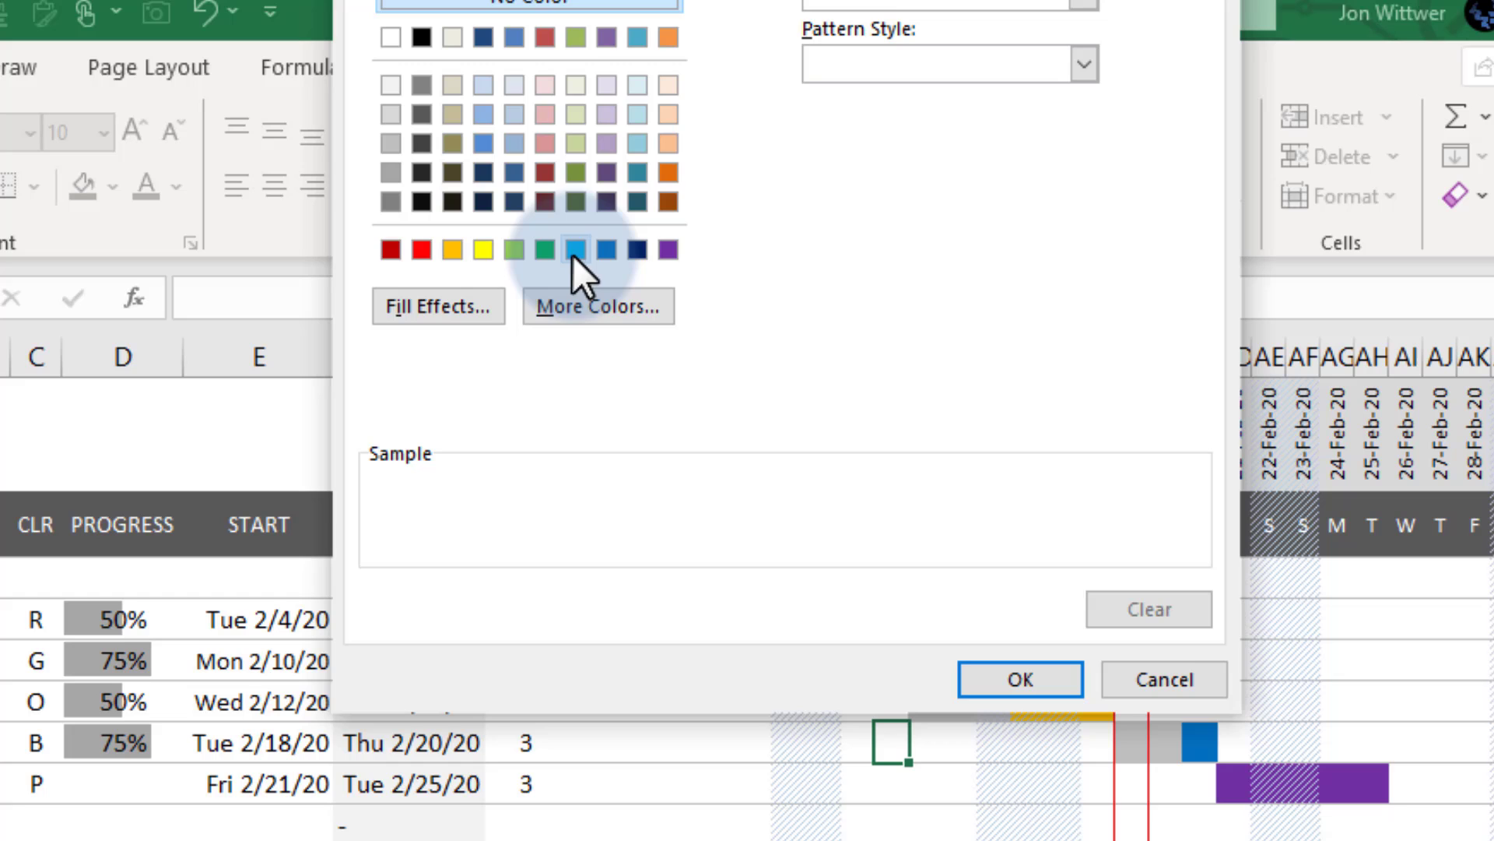
{"action": "left_click", "coordinate": [575, 248]}
{"action": "left_click", "coordinate": [596, 307]}
{"action": "left_click", "coordinate": [574, 25]}
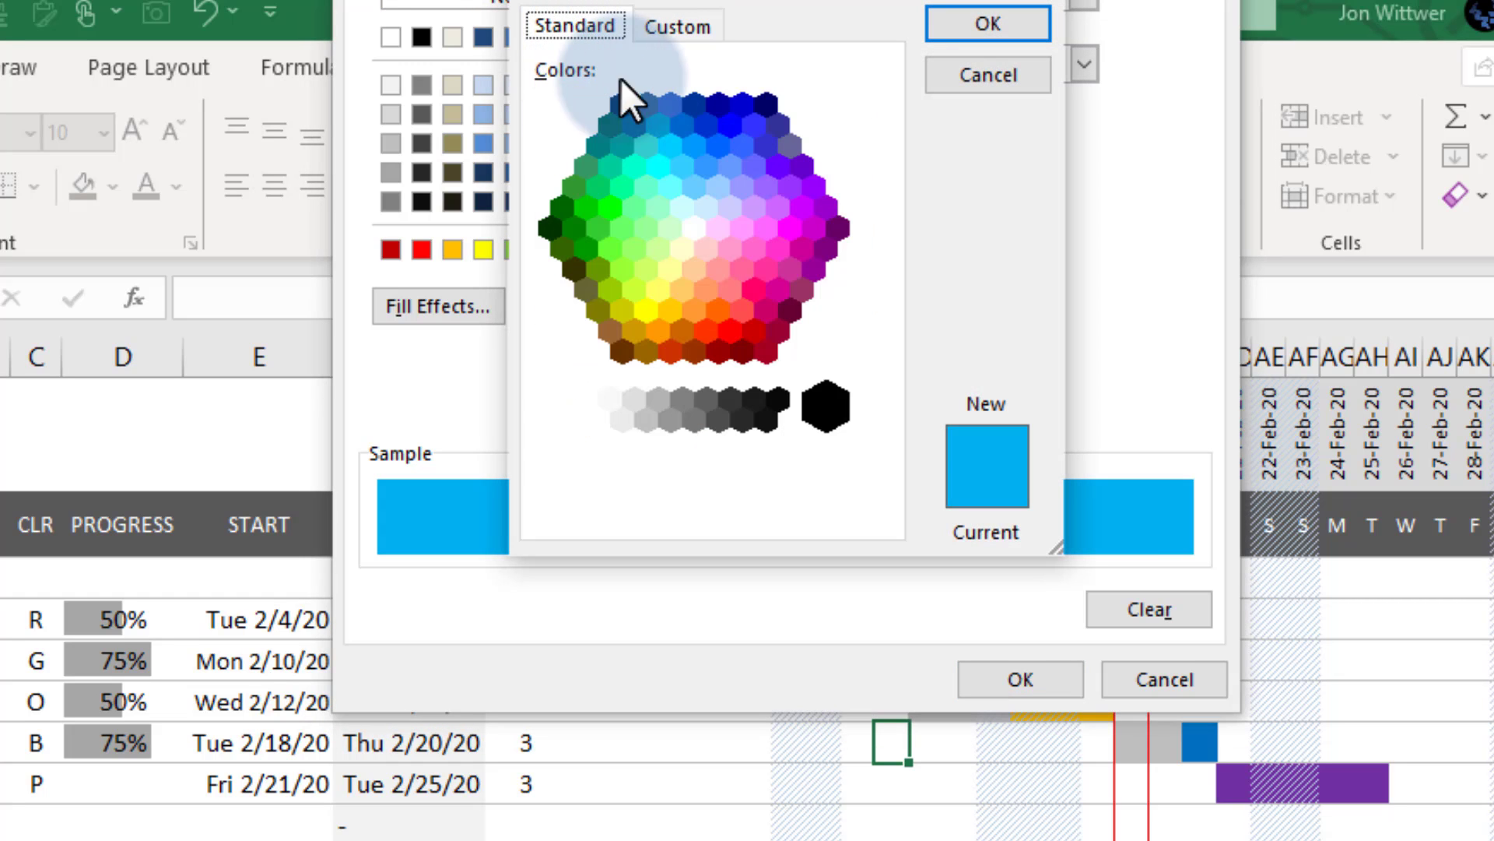
{"action": "left_click", "coordinate": [670, 144]}
{"action": "left_click", "coordinate": [646, 145]}
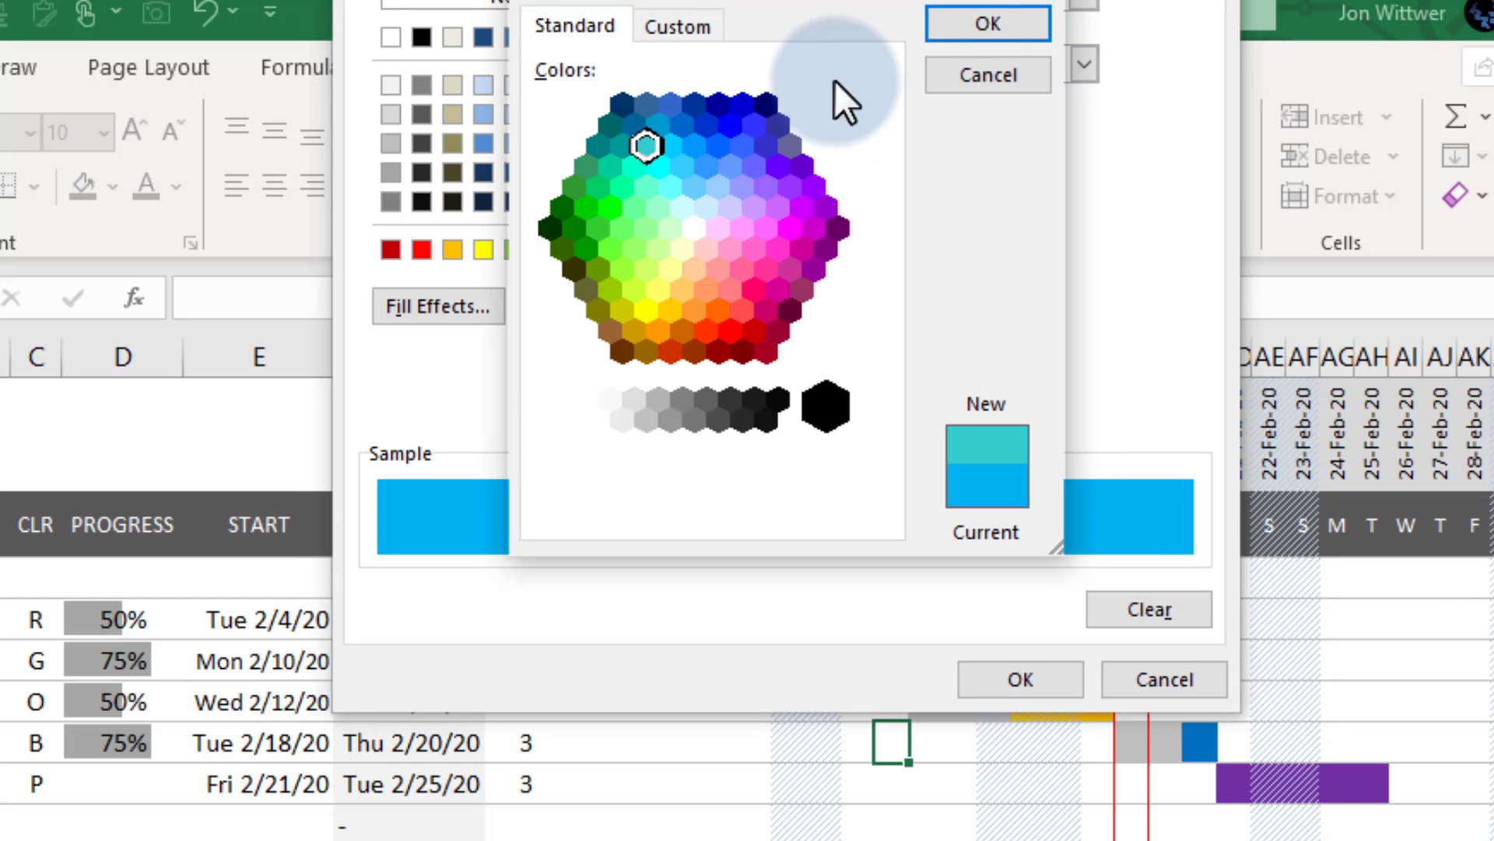
{"action": "left_click", "coordinate": [987, 25]}
{"action": "left_click", "coordinate": [1031, 681]}
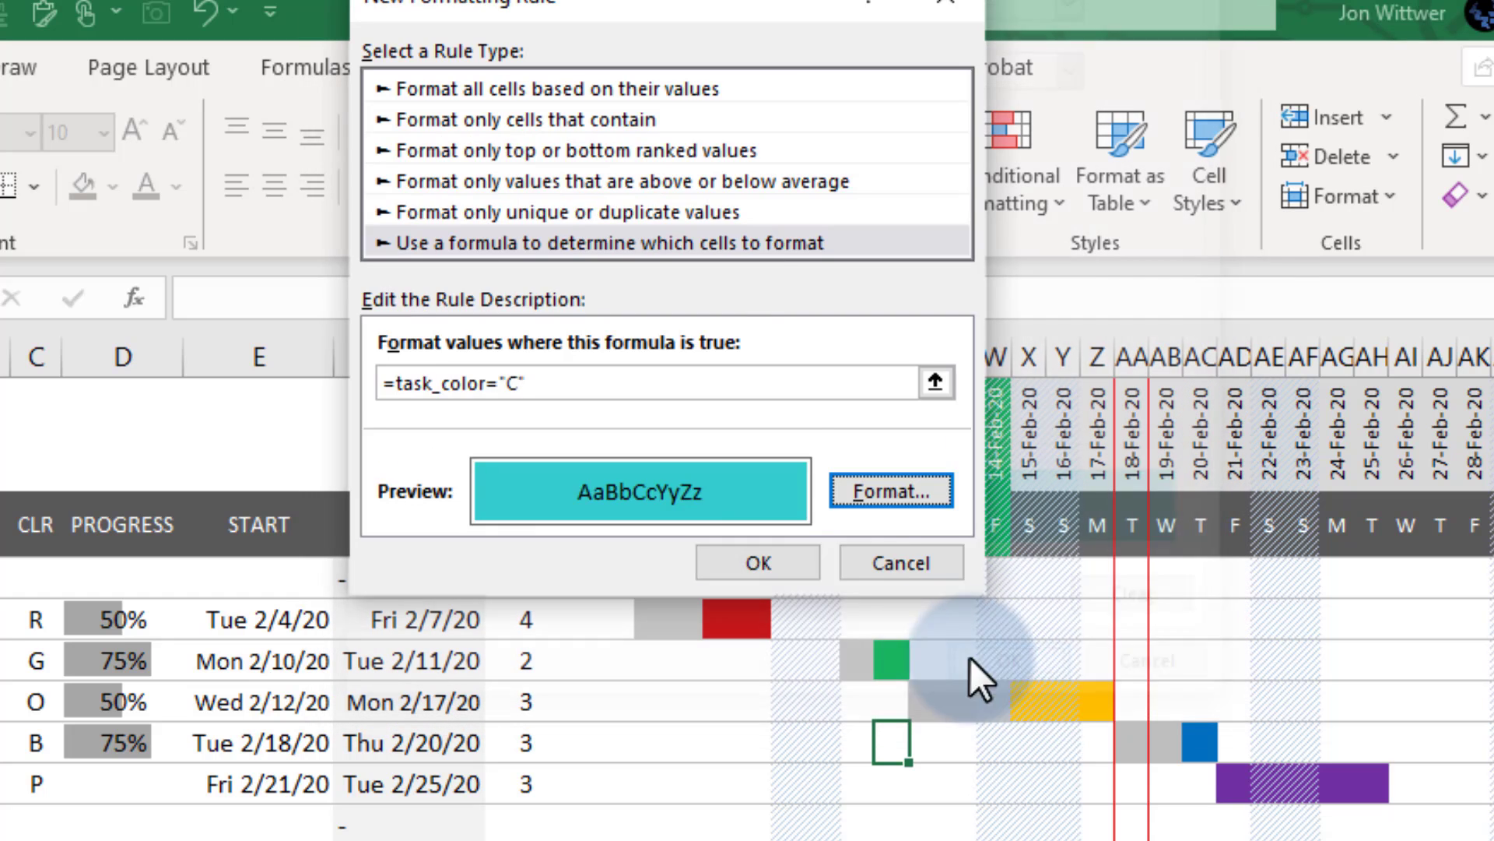
{"action": "left_click", "coordinate": [756, 562]}
Place the C rule above =TRUE, applied to $L$8:$AT$20, and apply
{"action": "left_click", "coordinate": [891, 193]}
{"action": "left_click", "coordinate": [890, 192]}
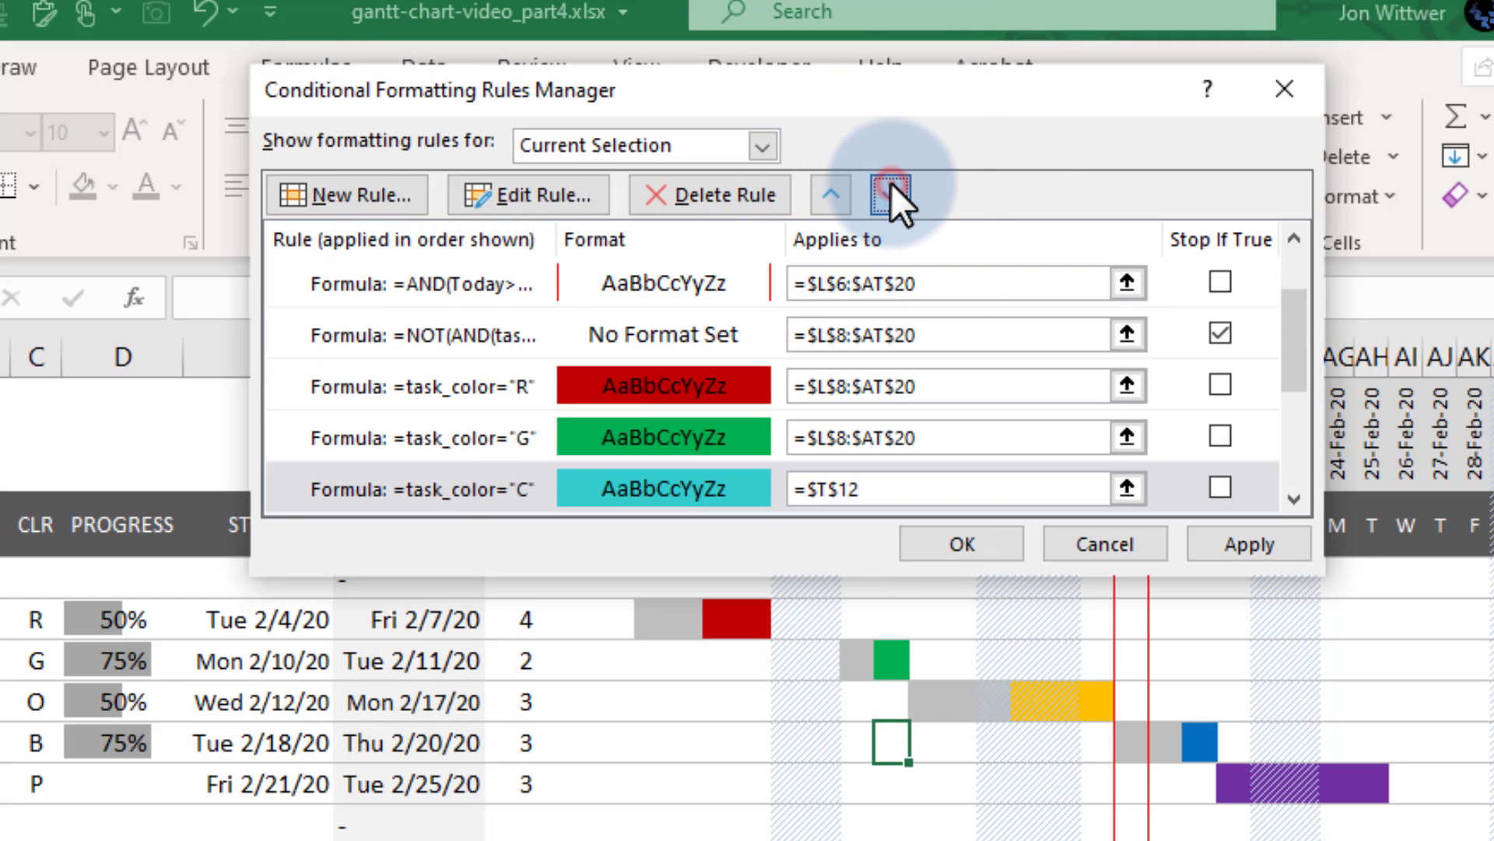
{"action": "left_click", "coordinate": [892, 193]}
{"action": "left_click", "coordinate": [831, 194]}
{"action": "left_click_drag", "start_coordinate": [934, 436], "coordinate": [803, 437]}
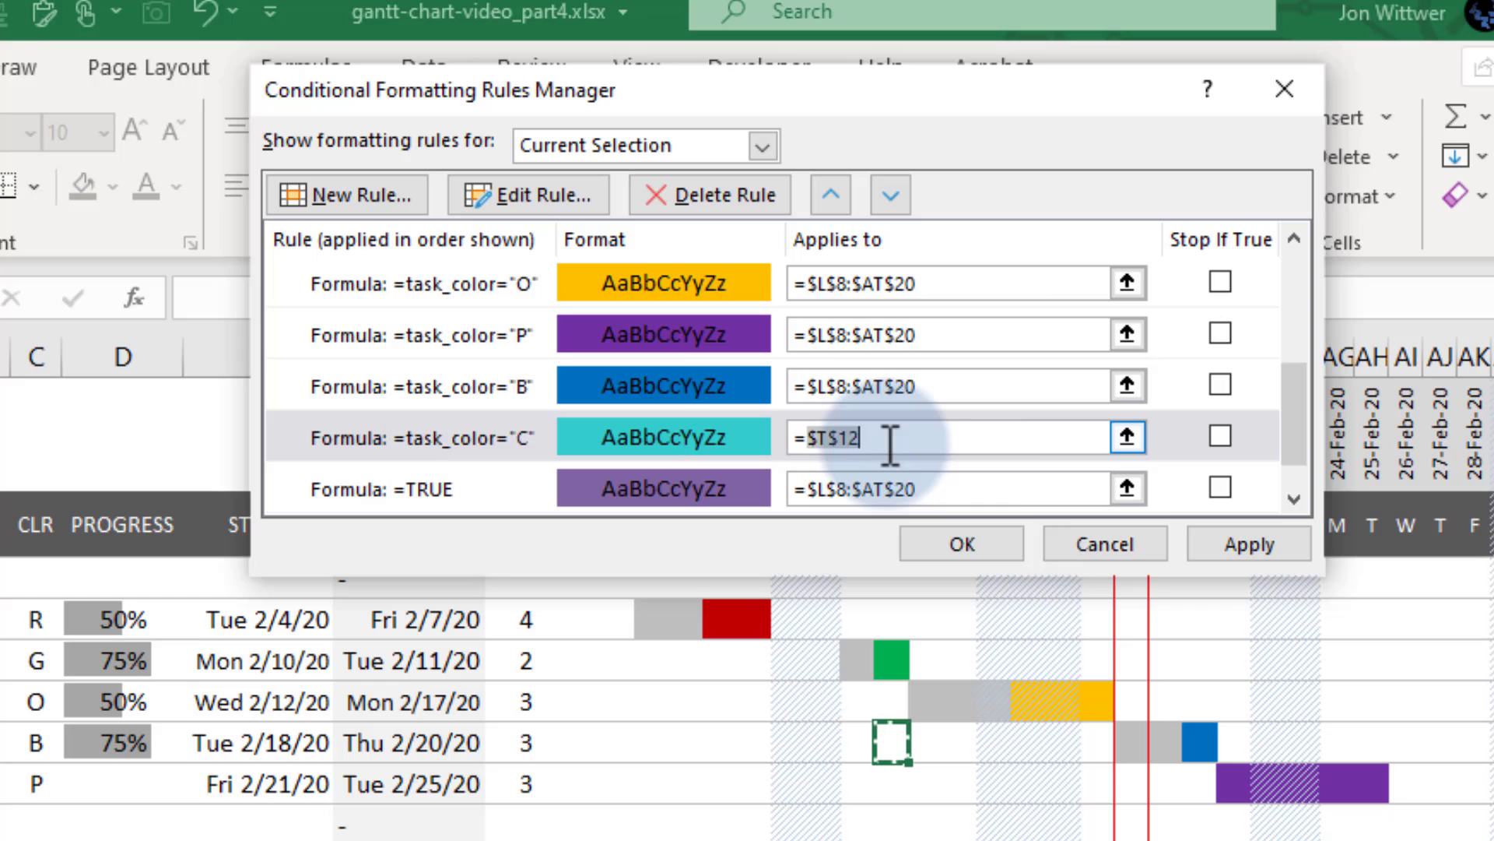
{"action": "type", "text": "$L$8:$AT$20"}
{"action": "left_click", "coordinate": [1249, 544]}
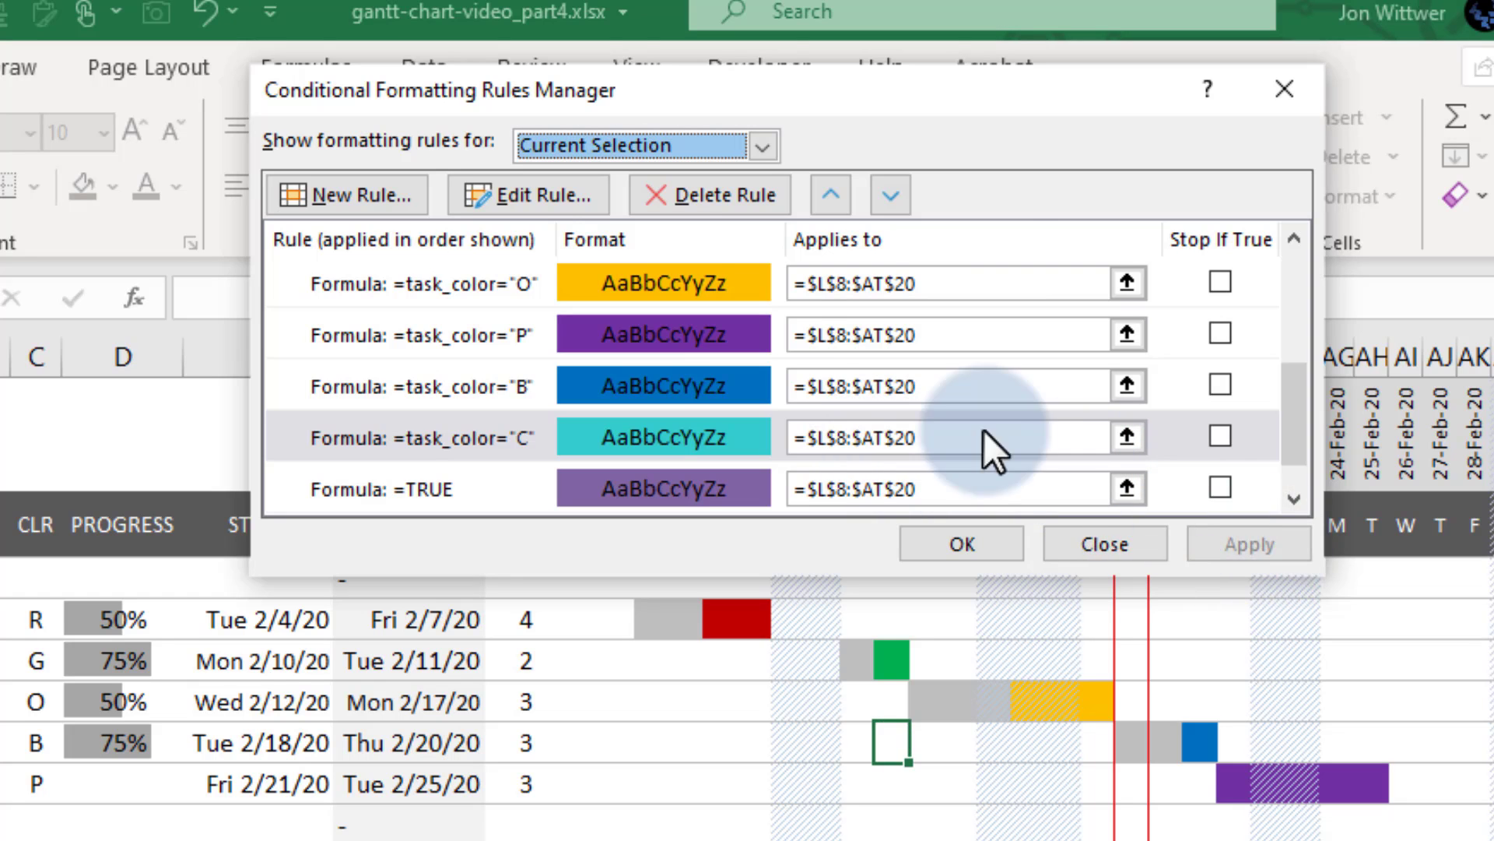
Add a task_color="M" rule with a light pink fill
{"action": "left_click", "coordinate": [377, 192]}
{"action": "left_click", "coordinate": [442, 226]}
{"action": "left_click", "coordinate": [525, 382]}
{"action": "type", "text": "=task_color=\""}
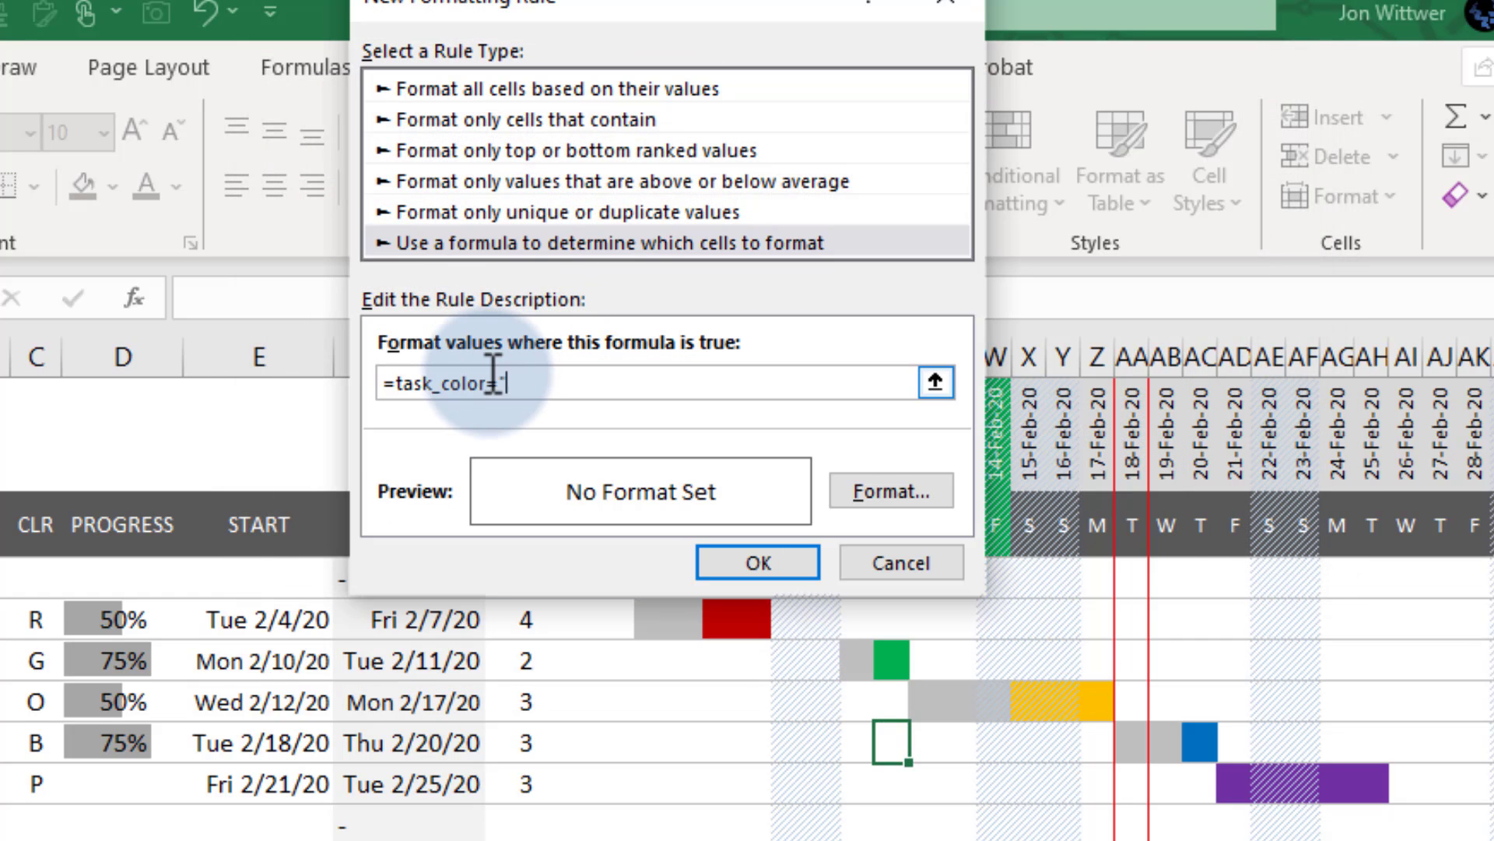
{"action": "type", "text": "M\""}
{"action": "left_click", "coordinate": [891, 490]}
{"action": "left_click", "coordinate": [586, 307]}
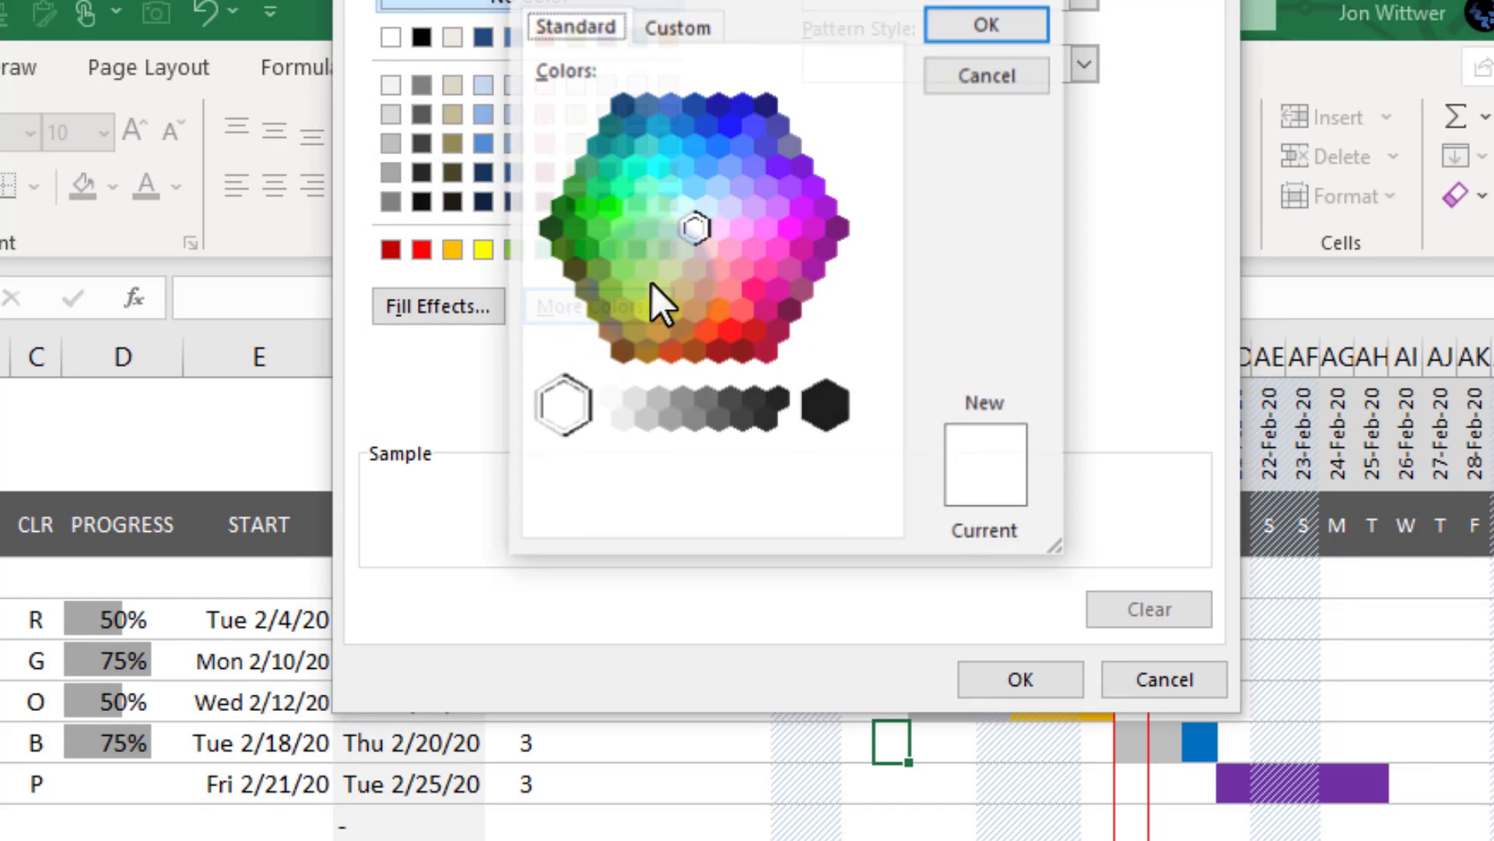
{"action": "left_click", "coordinate": [790, 231]}
{"action": "left_click", "coordinate": [985, 23]}
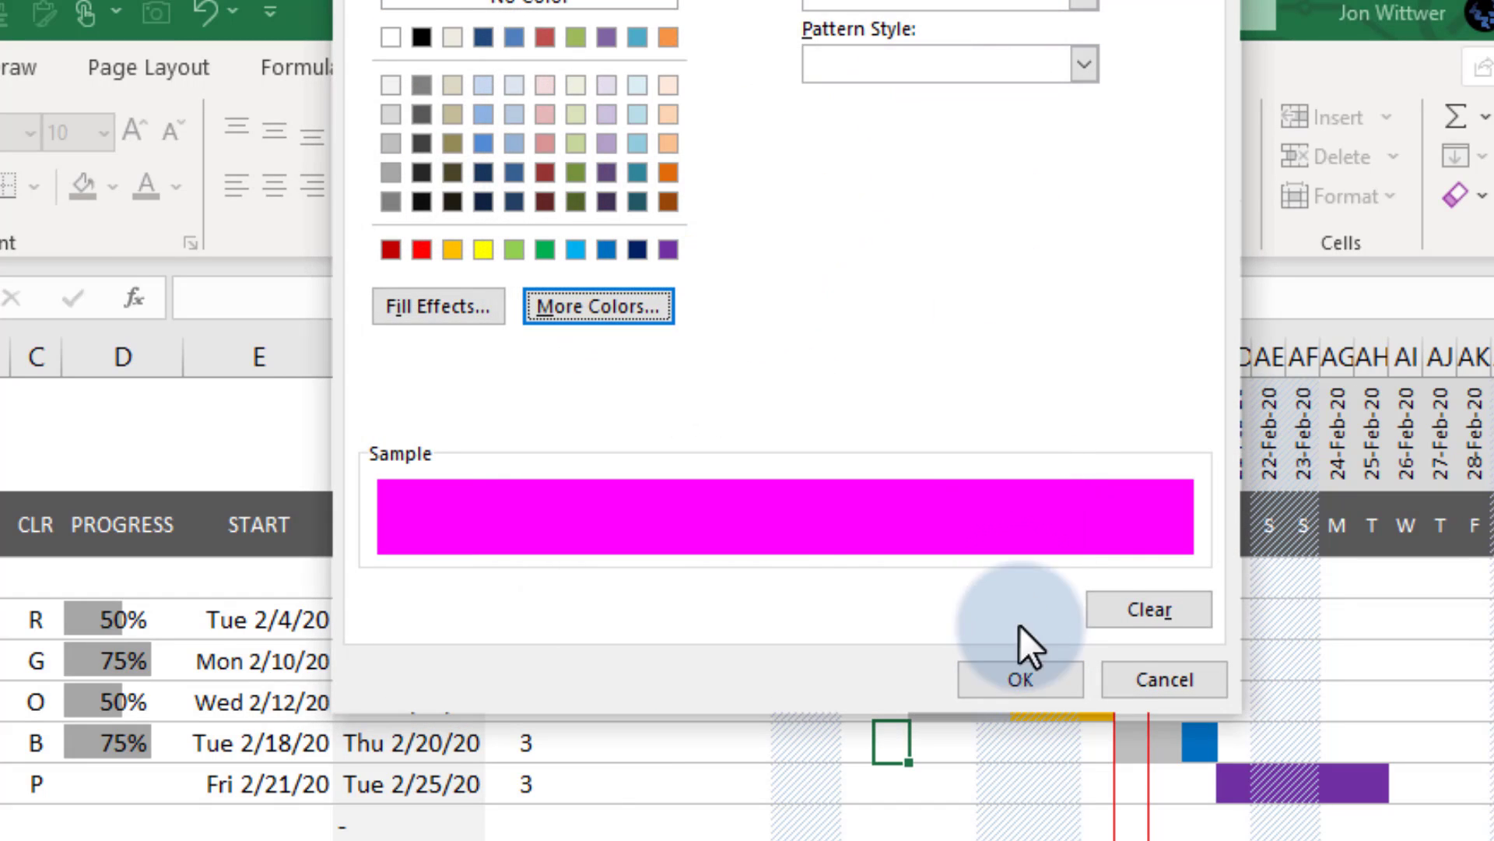
{"action": "left_click", "coordinate": [1023, 679]}
{"action": "left_click", "coordinate": [894, 491]}
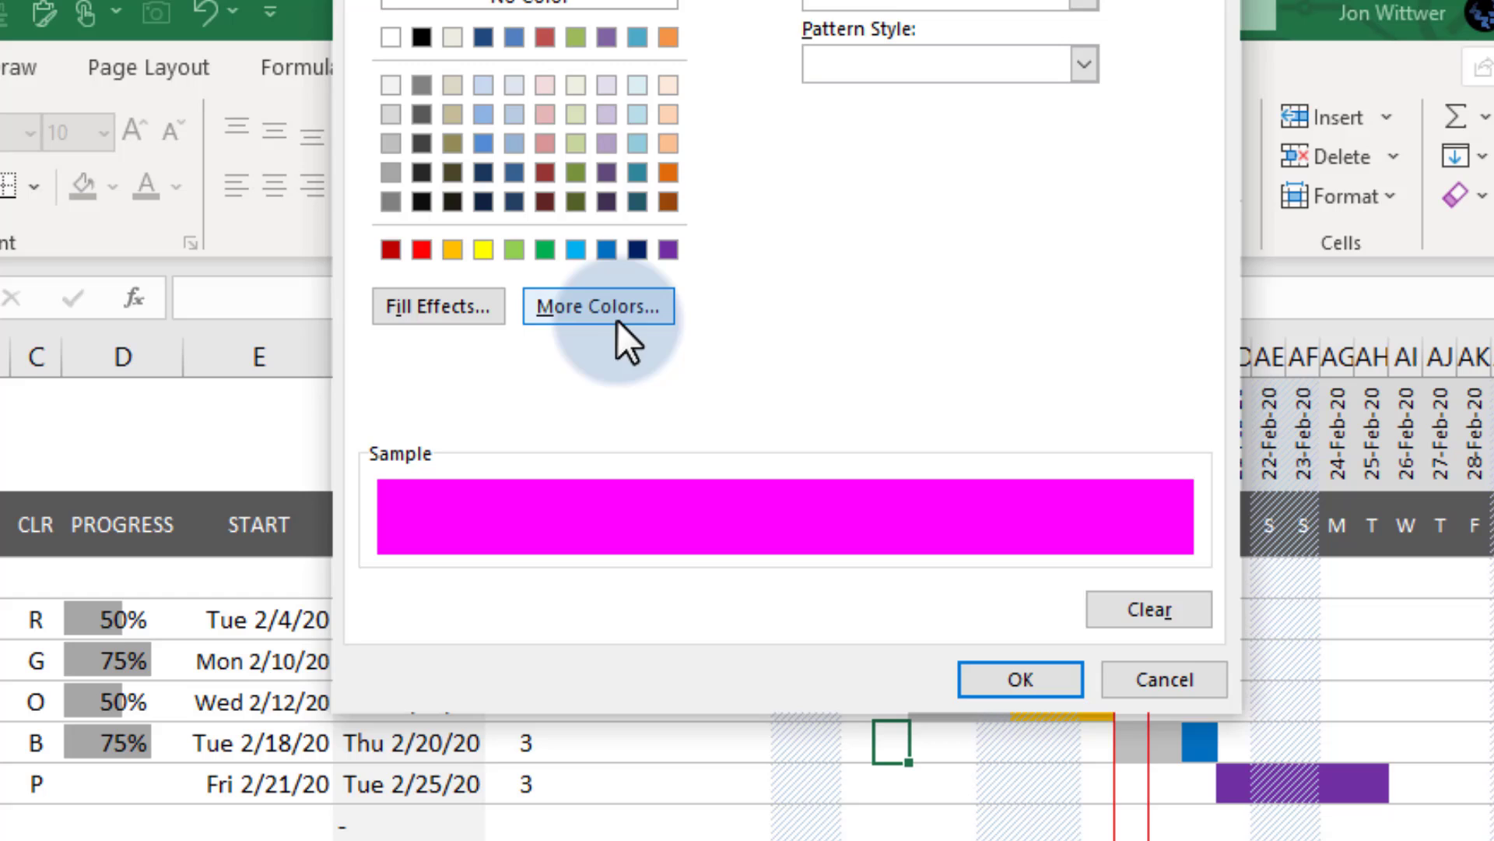
{"action": "left_click", "coordinate": [598, 306]}
{"action": "left_click", "coordinate": [765, 249]}
{"action": "left_click", "coordinate": [985, 55]}
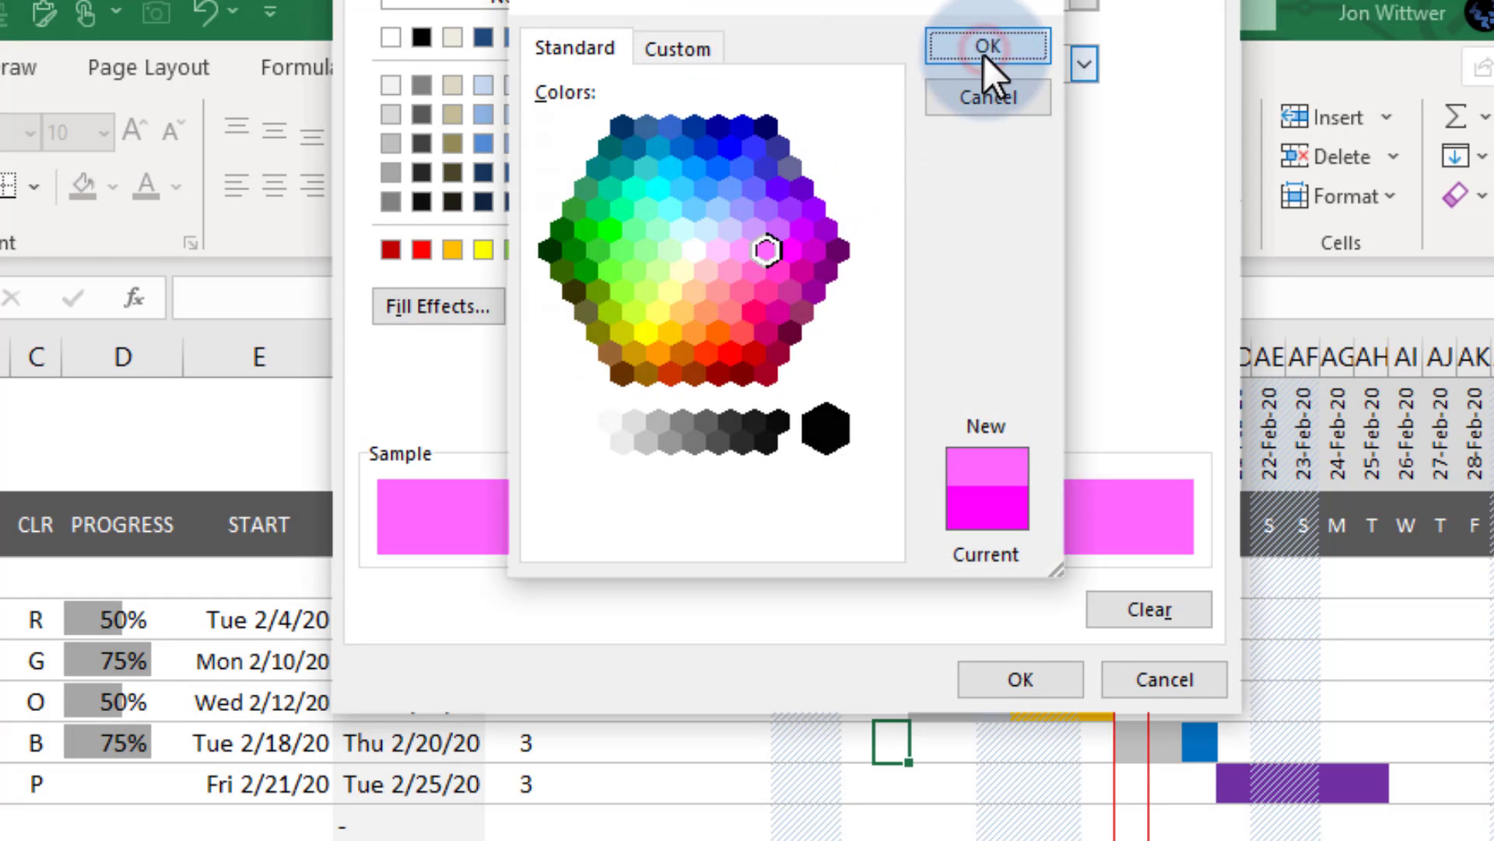
{"action": "left_click", "coordinate": [1039, 676]}
{"action": "left_click", "coordinate": [812, 569]}
Place the M rule above =TRUE, applied to $L$8:$AT$20, and apply
{"action": "left_click", "coordinate": [894, 195]}
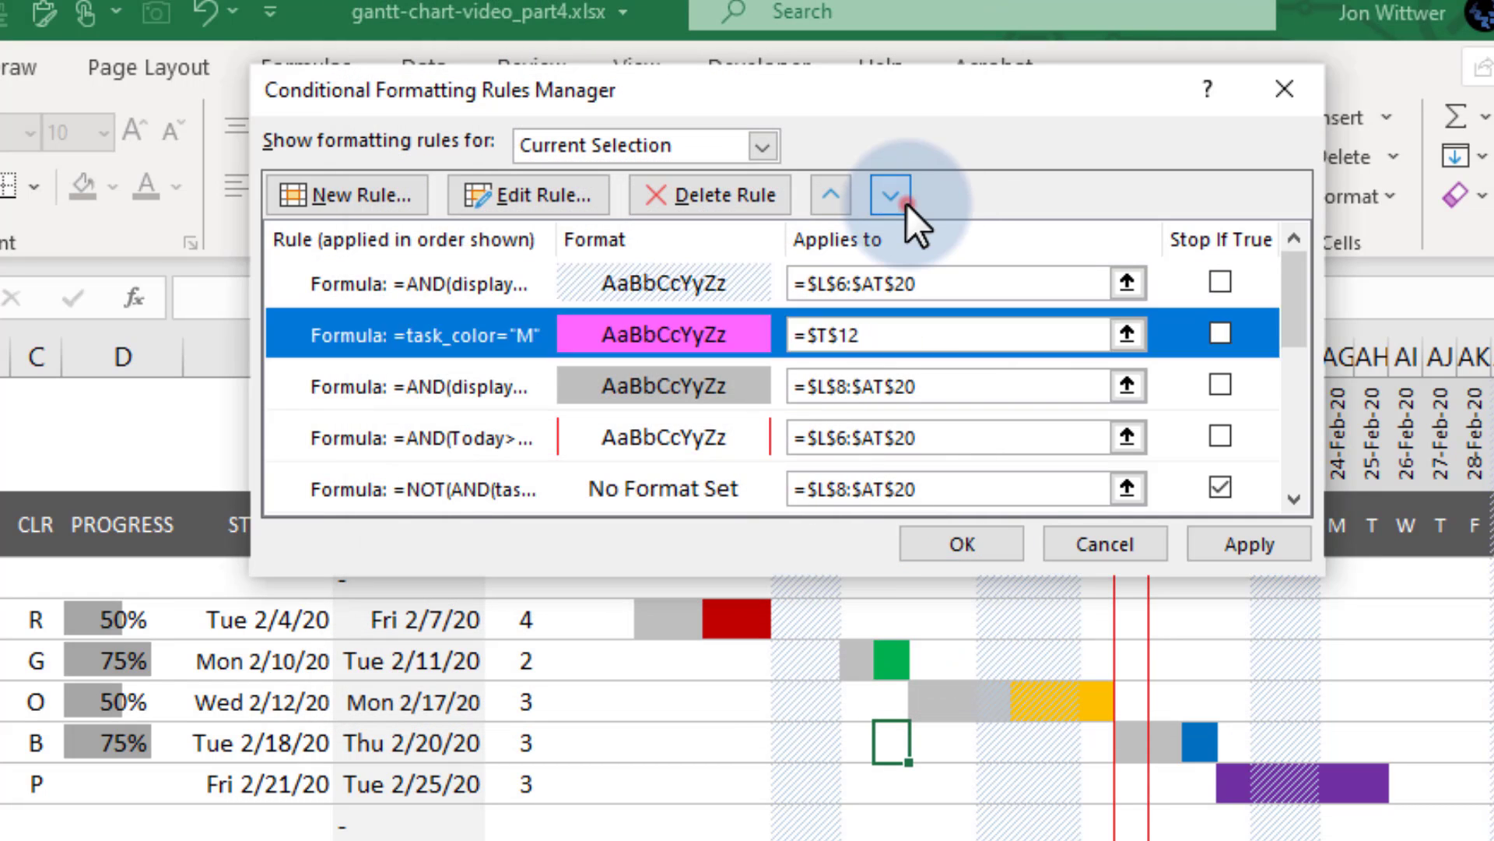
{"action": "left_click", "coordinate": [893, 194]}
{"action": "left_click", "coordinate": [894, 195]}
{"action": "left_click", "coordinate": [830, 196]}
{"action": "left_click", "coordinate": [842, 437]}
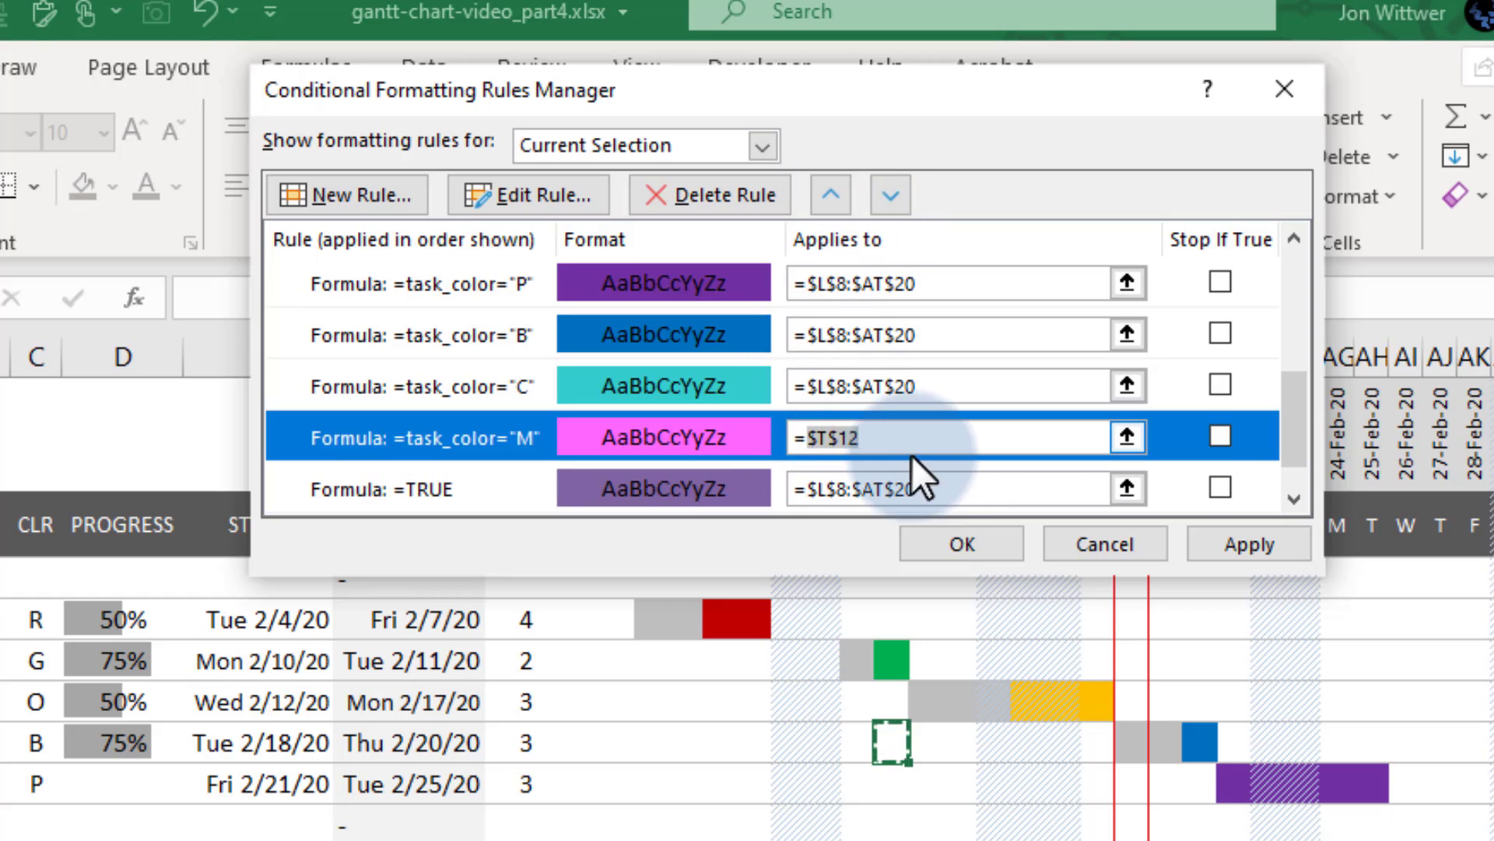
{"action": "type", "text": "$L$8:$AT$20"}
{"action": "left_click", "coordinate": [1249, 544]}
{"action": "left_click", "coordinate": [350, 192]}
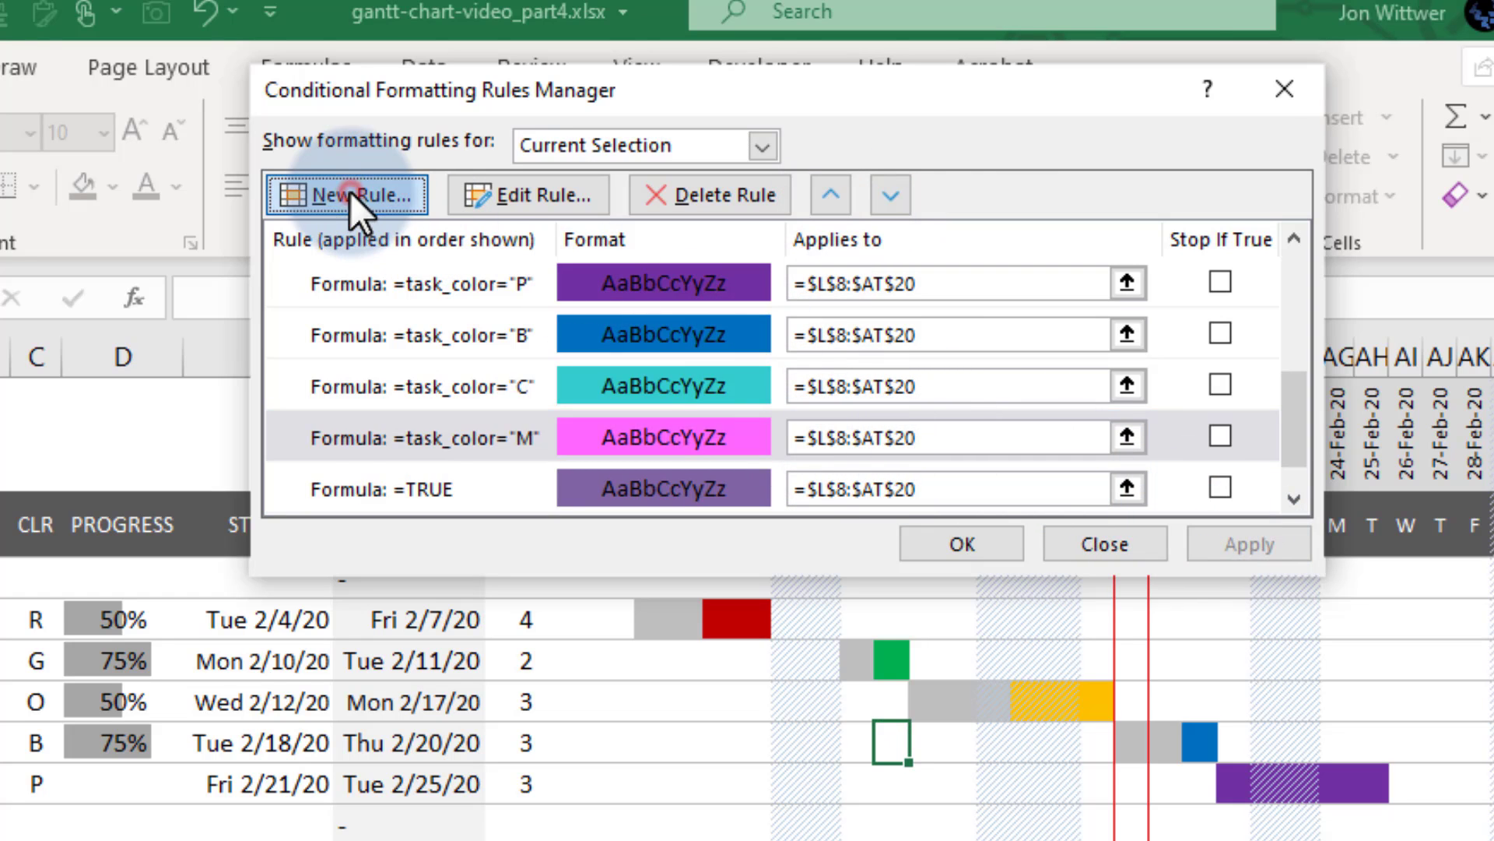
Add a yellow-fill task_color="Y" rule above =TRUE covering $L$8:$AT$20
{"action": "left_click", "coordinate": [607, 242]}
{"action": "left_click", "coordinate": [481, 386]}
{"action": "type", "text": "=task_color=\"Y"}
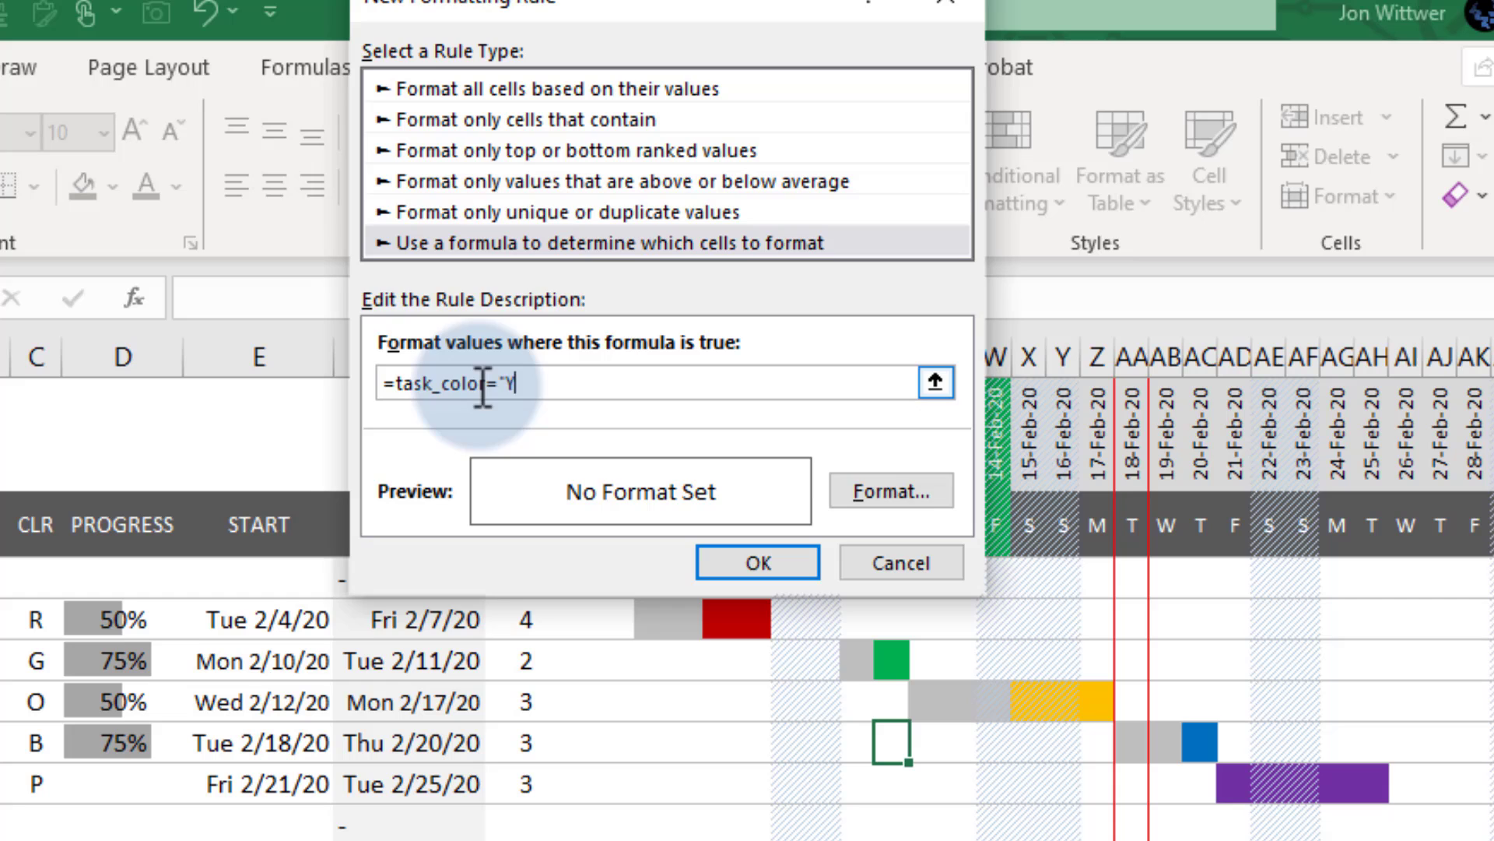
{"action": "left_click", "coordinate": [876, 490]}
{"action": "left_click", "coordinate": [480, 246]}
{"action": "left_click", "coordinate": [1020, 679]}
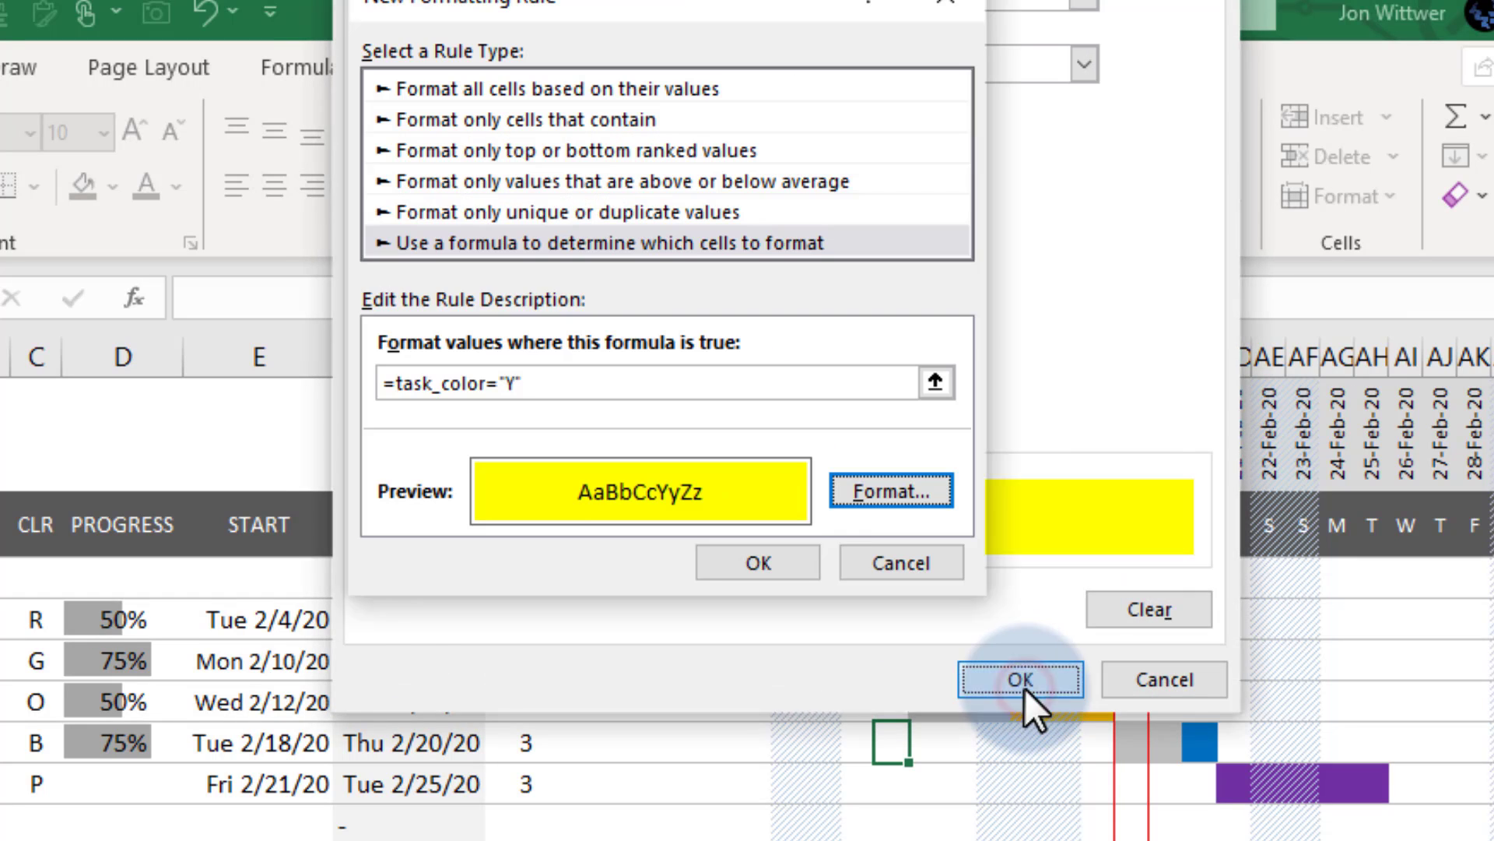
{"action": "left_click", "coordinate": [759, 561]}
{"action": "left_click", "coordinate": [894, 193]}
{"action": "left_click", "coordinate": [893, 193]}
{"action": "left_click", "coordinate": [893, 193]}
{"action": "left_click", "coordinate": [893, 192]}
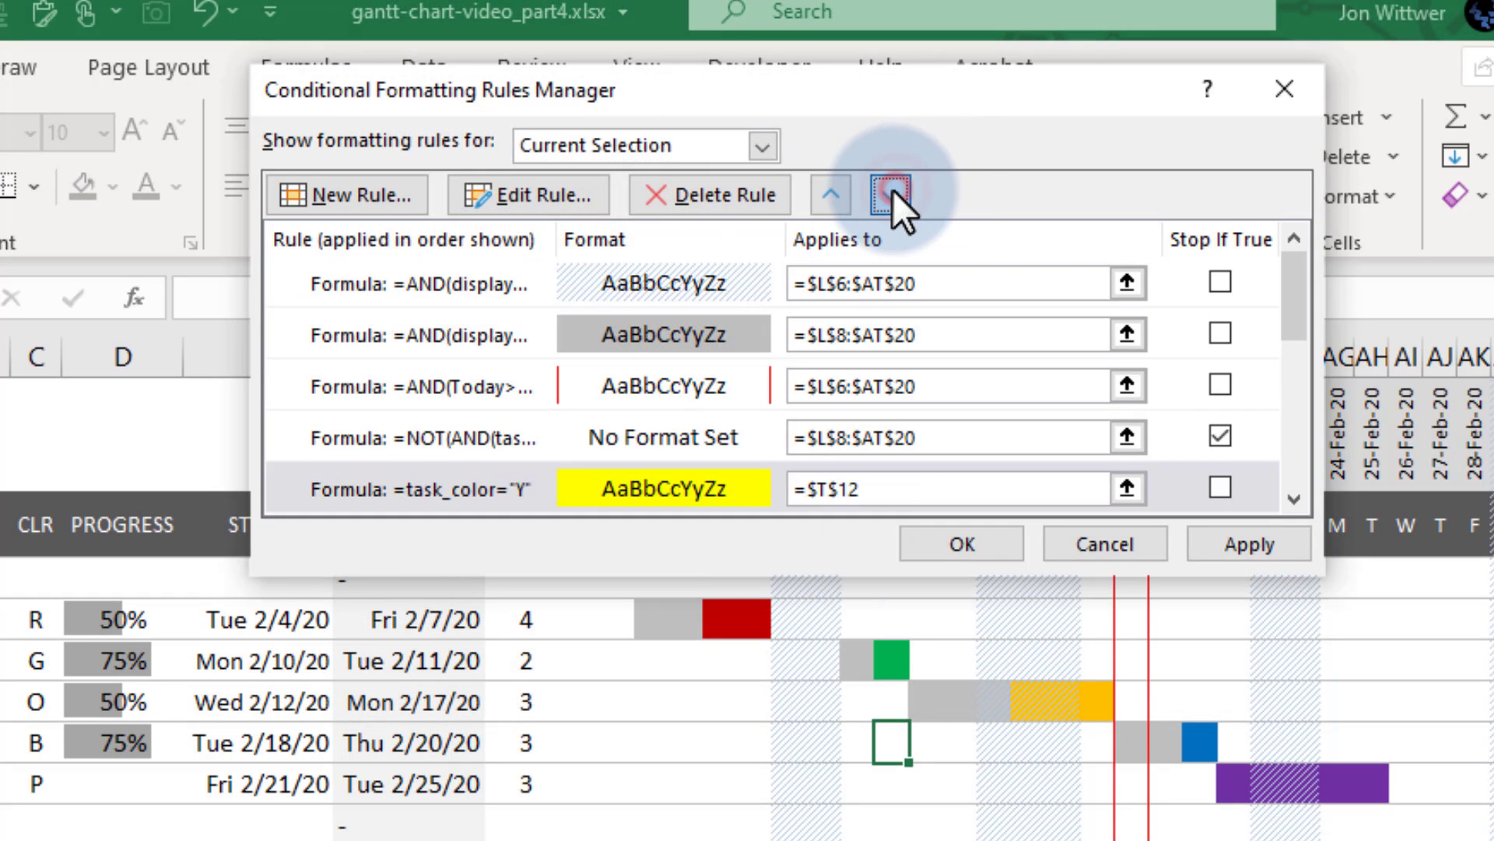
{"action": "left_click", "coordinate": [832, 196]}
{"action": "double_click", "coordinate": [864, 439]}
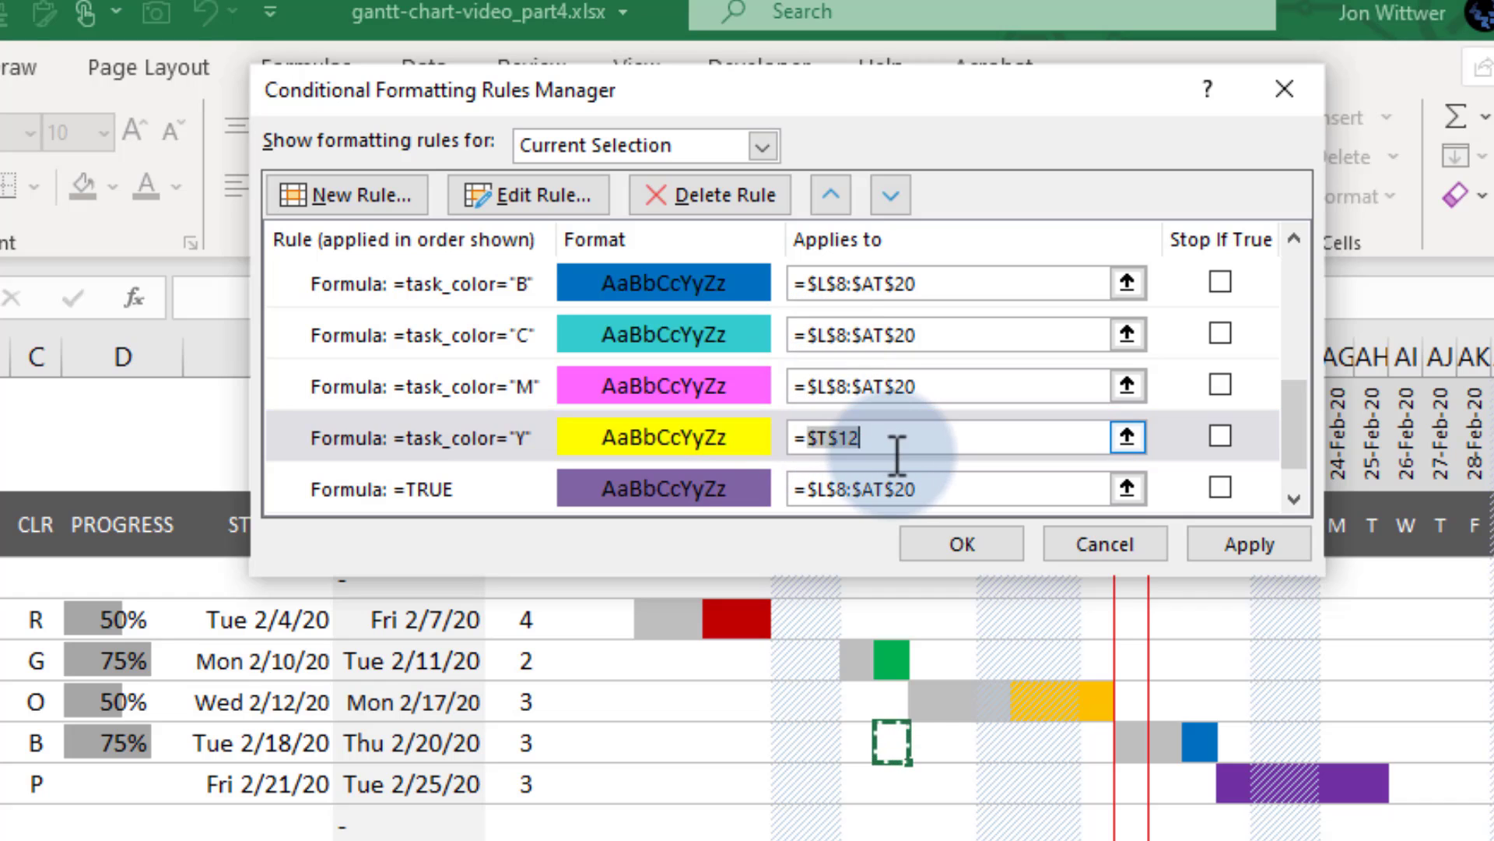
{"action": "left_click", "coordinate": [1249, 544]}
Add a black-fill task_color="K" rule above =TRUE over $L$8:$AT$20, then apply and close
{"action": "left_click", "coordinate": [346, 194]}
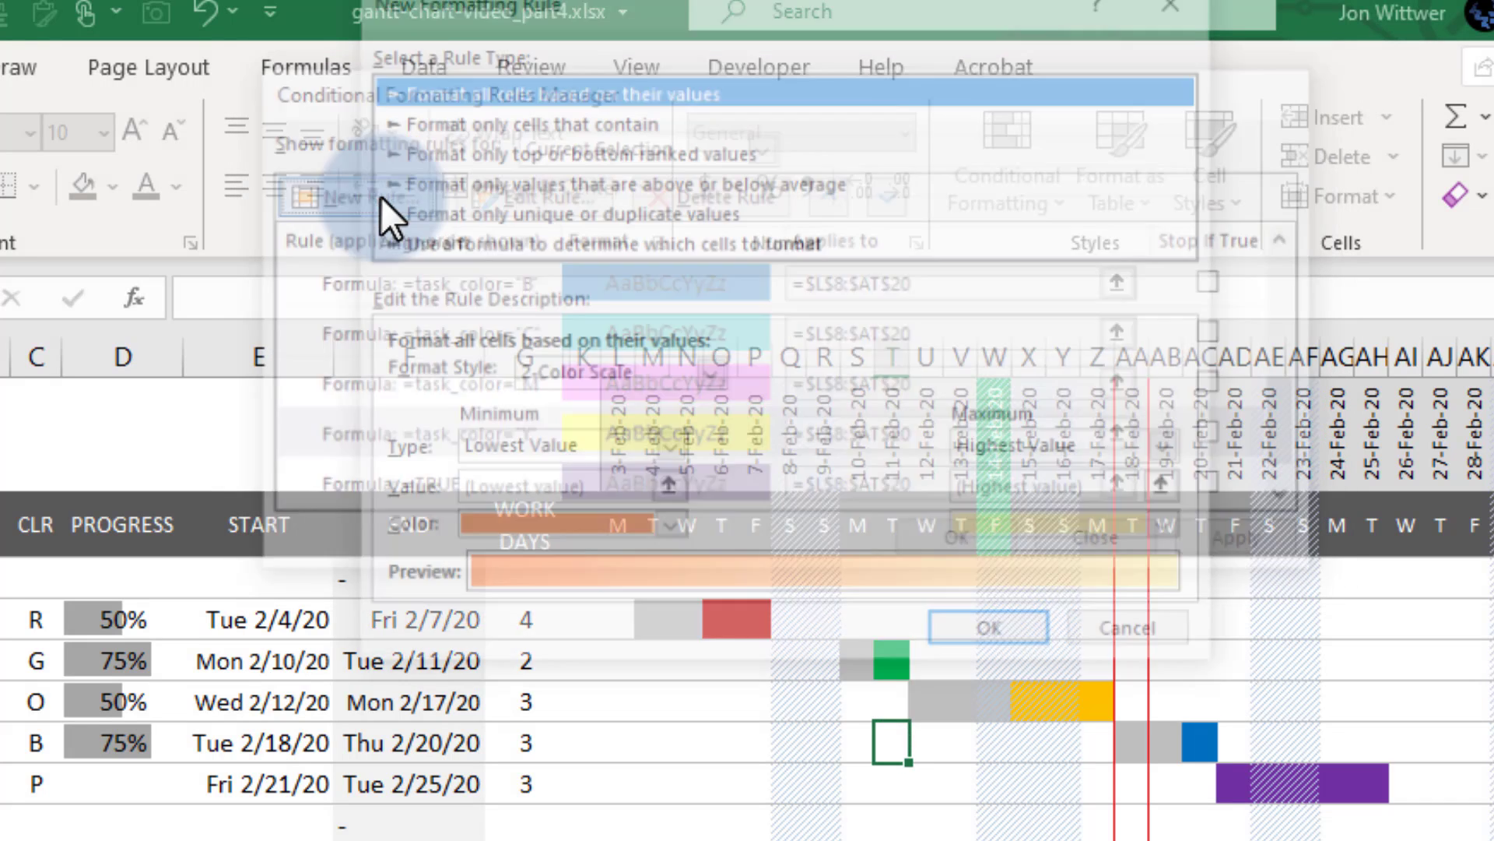
{"action": "left_click", "coordinate": [453, 245]}
{"action": "left_click", "coordinate": [462, 385]}
{"action": "type", "text": "=task_color=\"K\""}
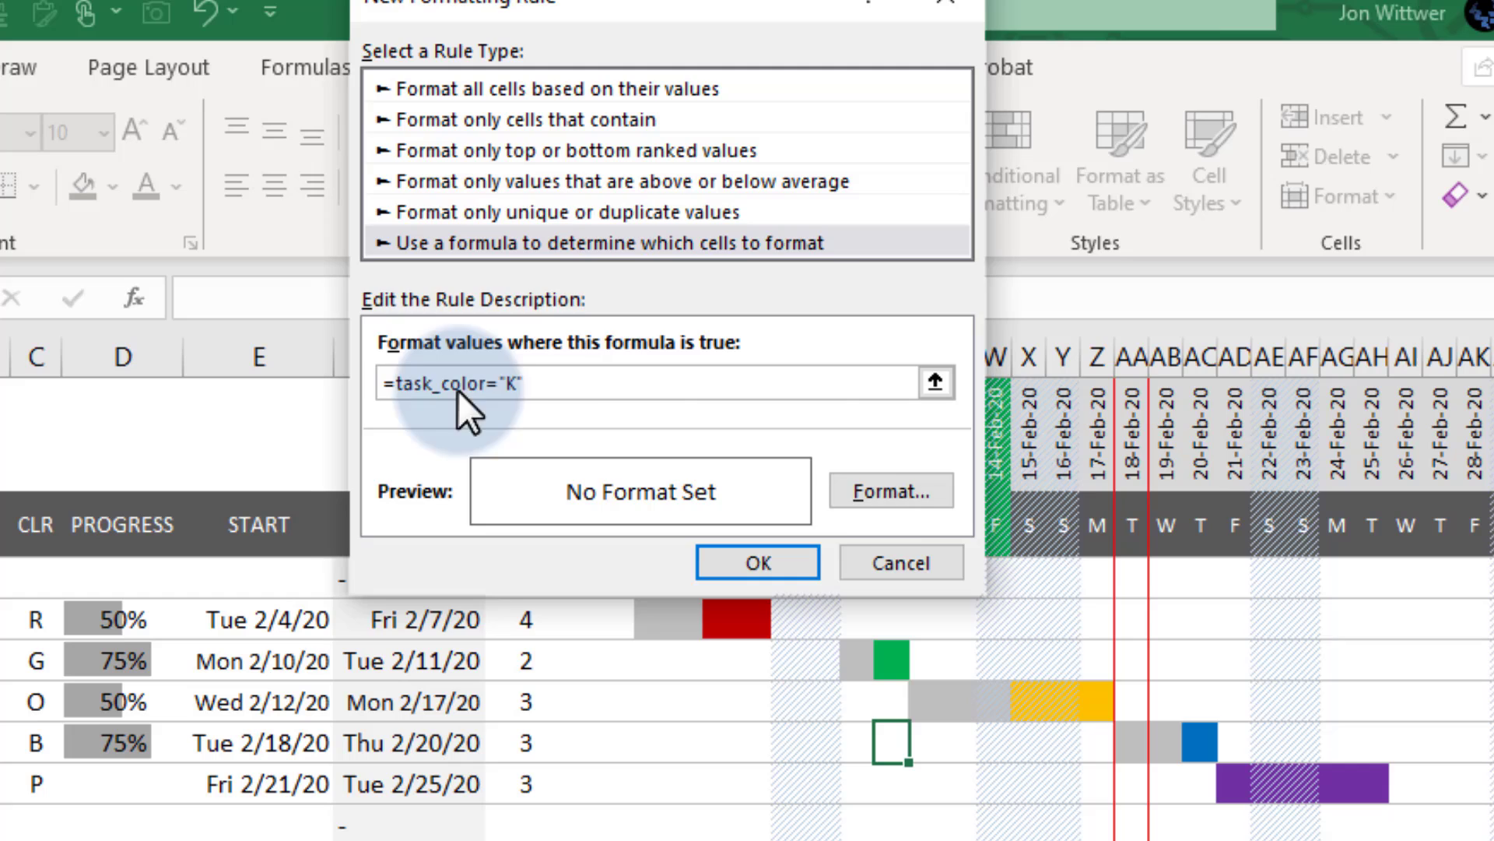
{"action": "left_click", "coordinate": [891, 490]}
{"action": "left_click", "coordinate": [428, 35]}
{"action": "left_click", "coordinate": [1021, 681]}
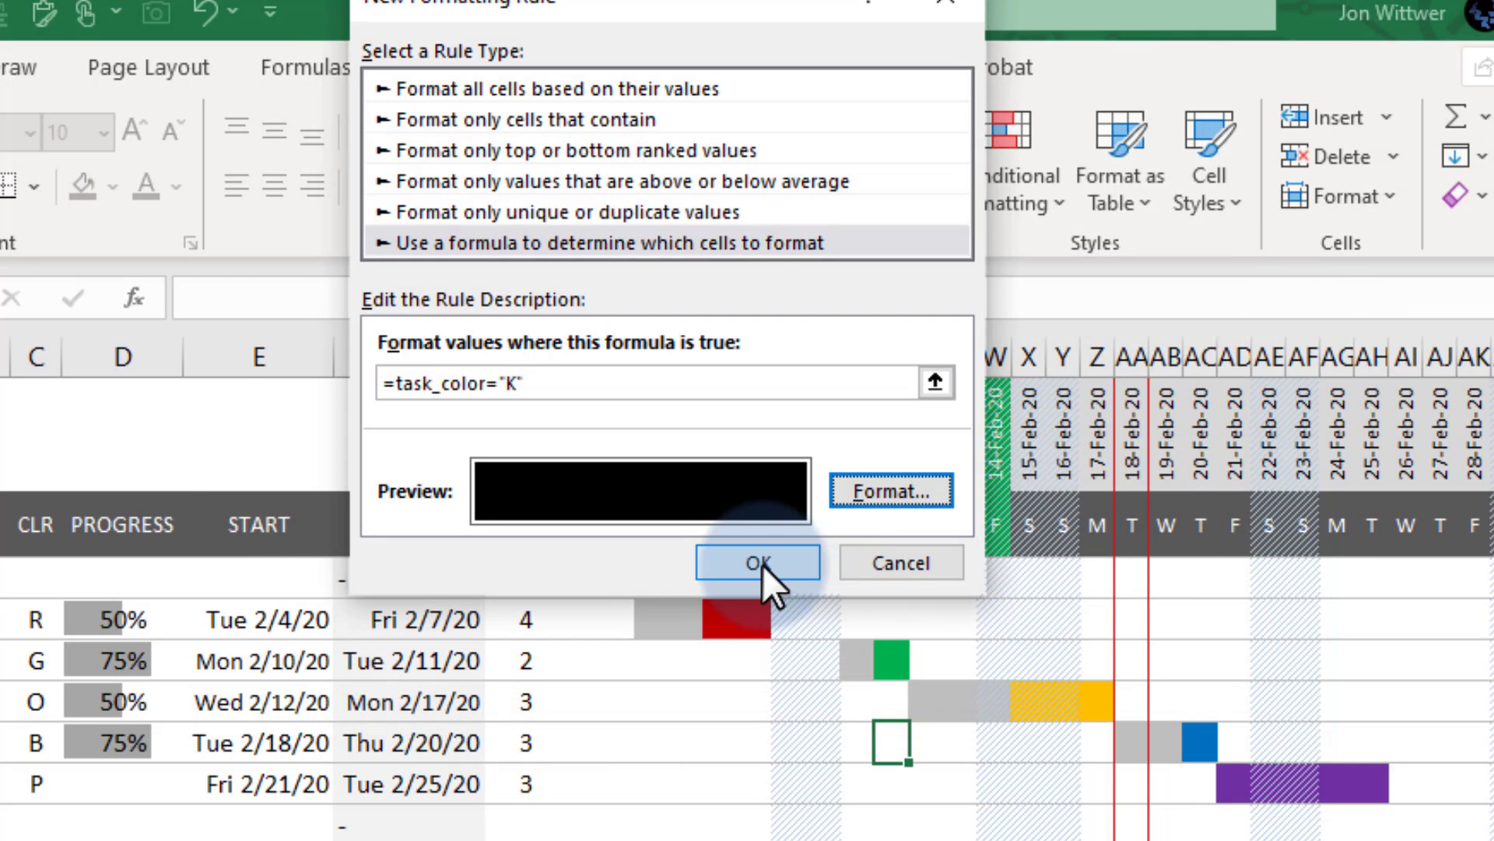
{"action": "left_click", "coordinate": [762, 566]}
{"action": "left_click", "coordinate": [889, 191]}
{"action": "left_click", "coordinate": [891, 190]}
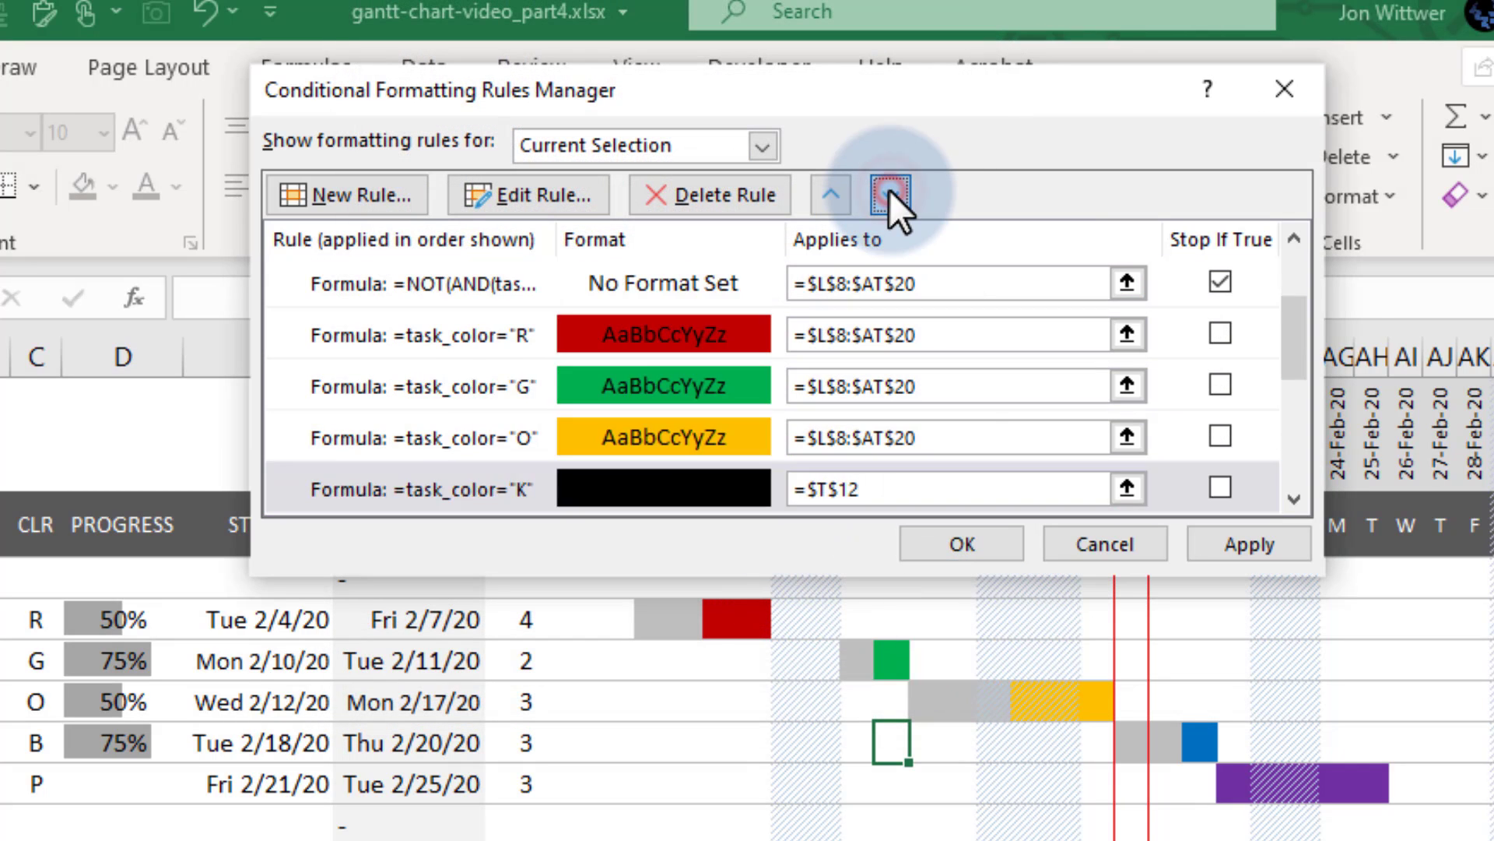
{"action": "left_click", "coordinate": [891, 190]}
{"action": "left_click", "coordinate": [842, 437]}
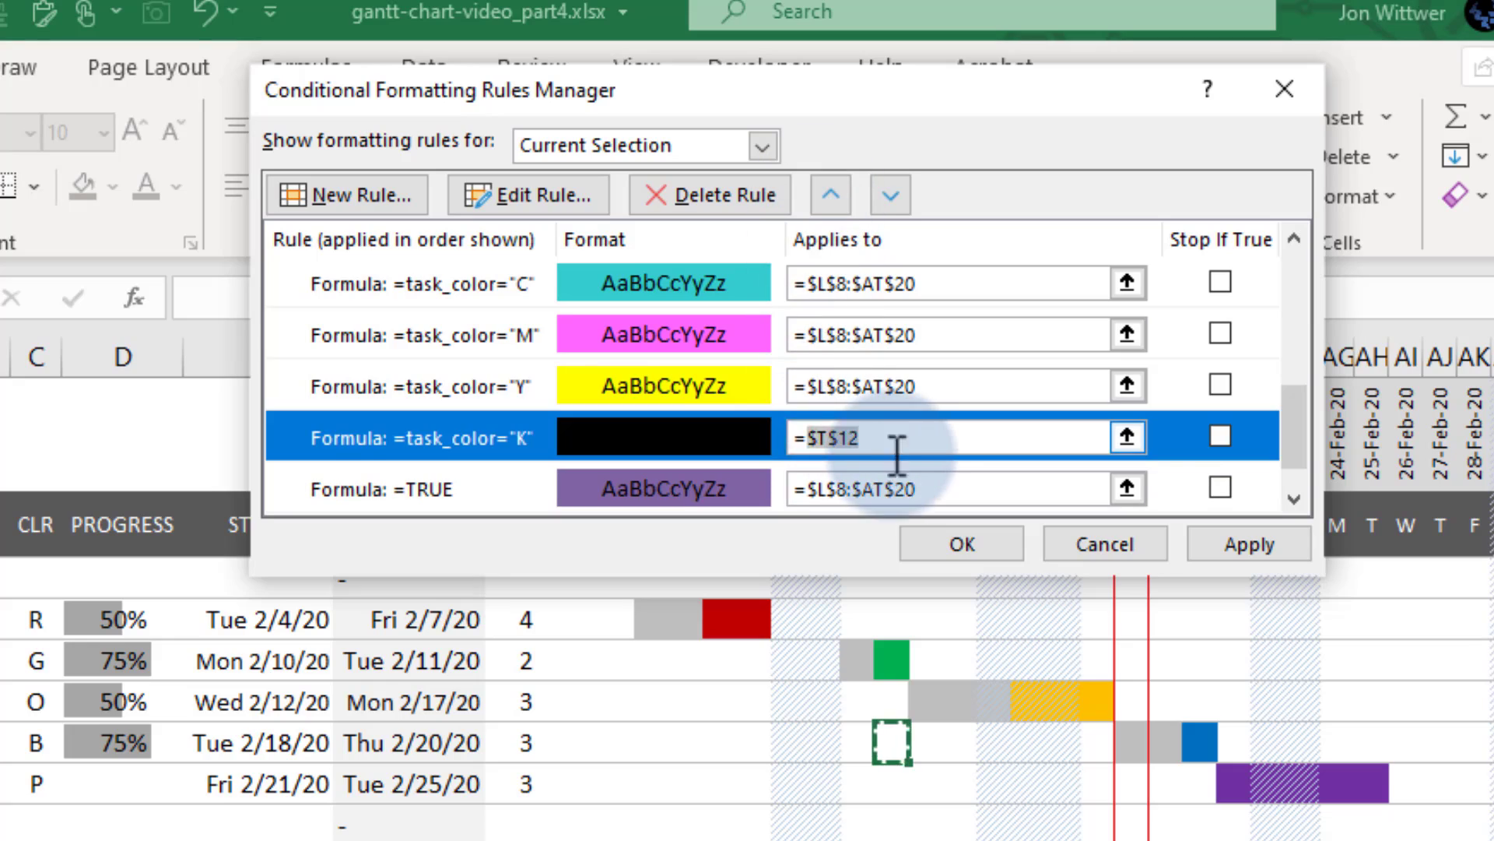
{"action": "type", "text": "=$L$8:$AT$20"}
{"action": "left_click", "coordinate": [1249, 544]}
{"action": "left_click", "coordinate": [961, 545]}
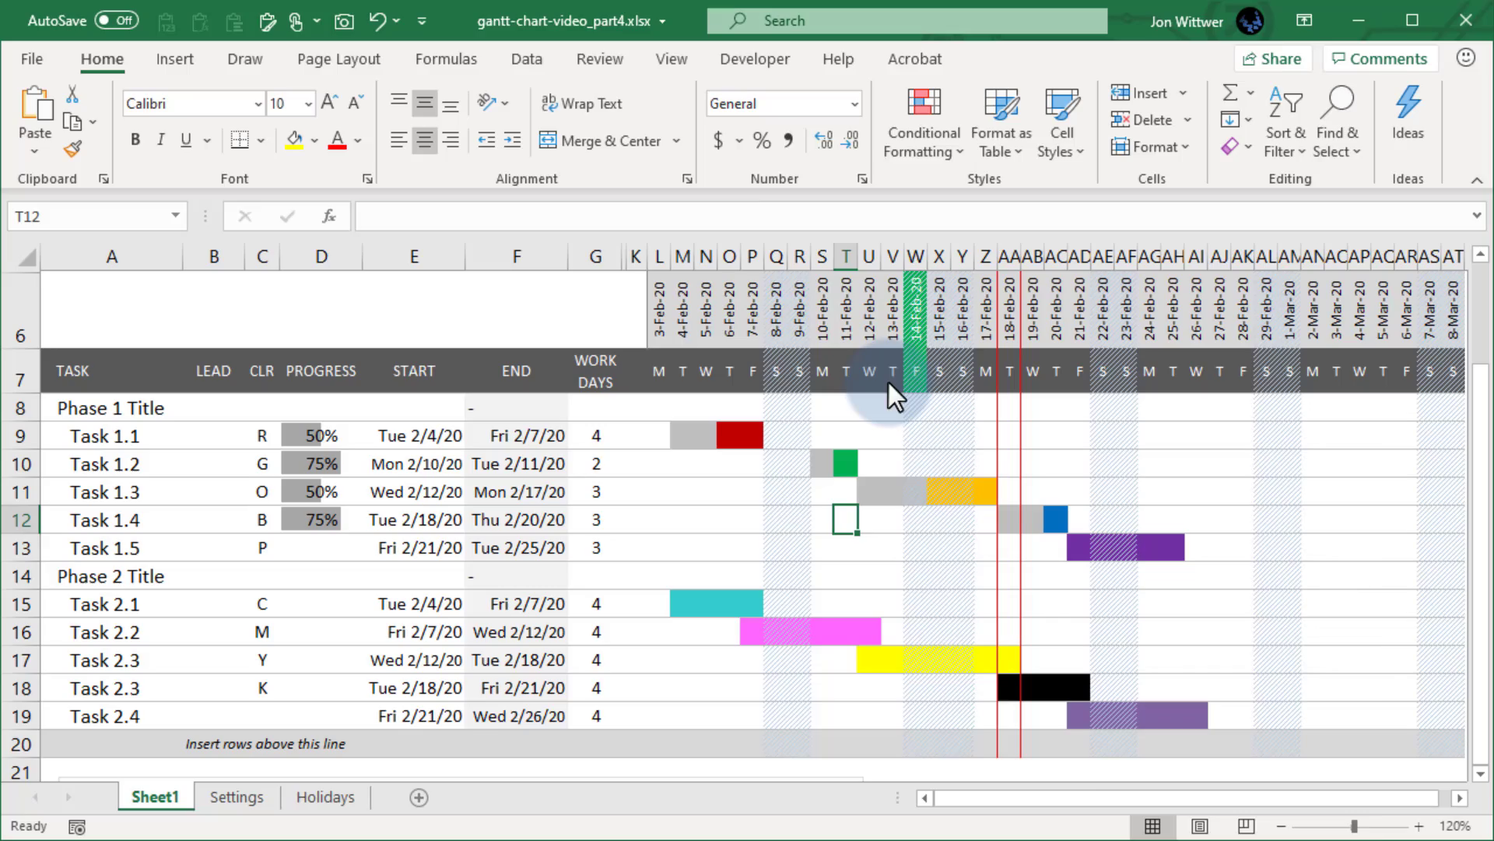
Open the fill settings of the catch-all =TRUE rule from the Rules Manager
{"action": "left_click", "coordinate": [924, 132]}
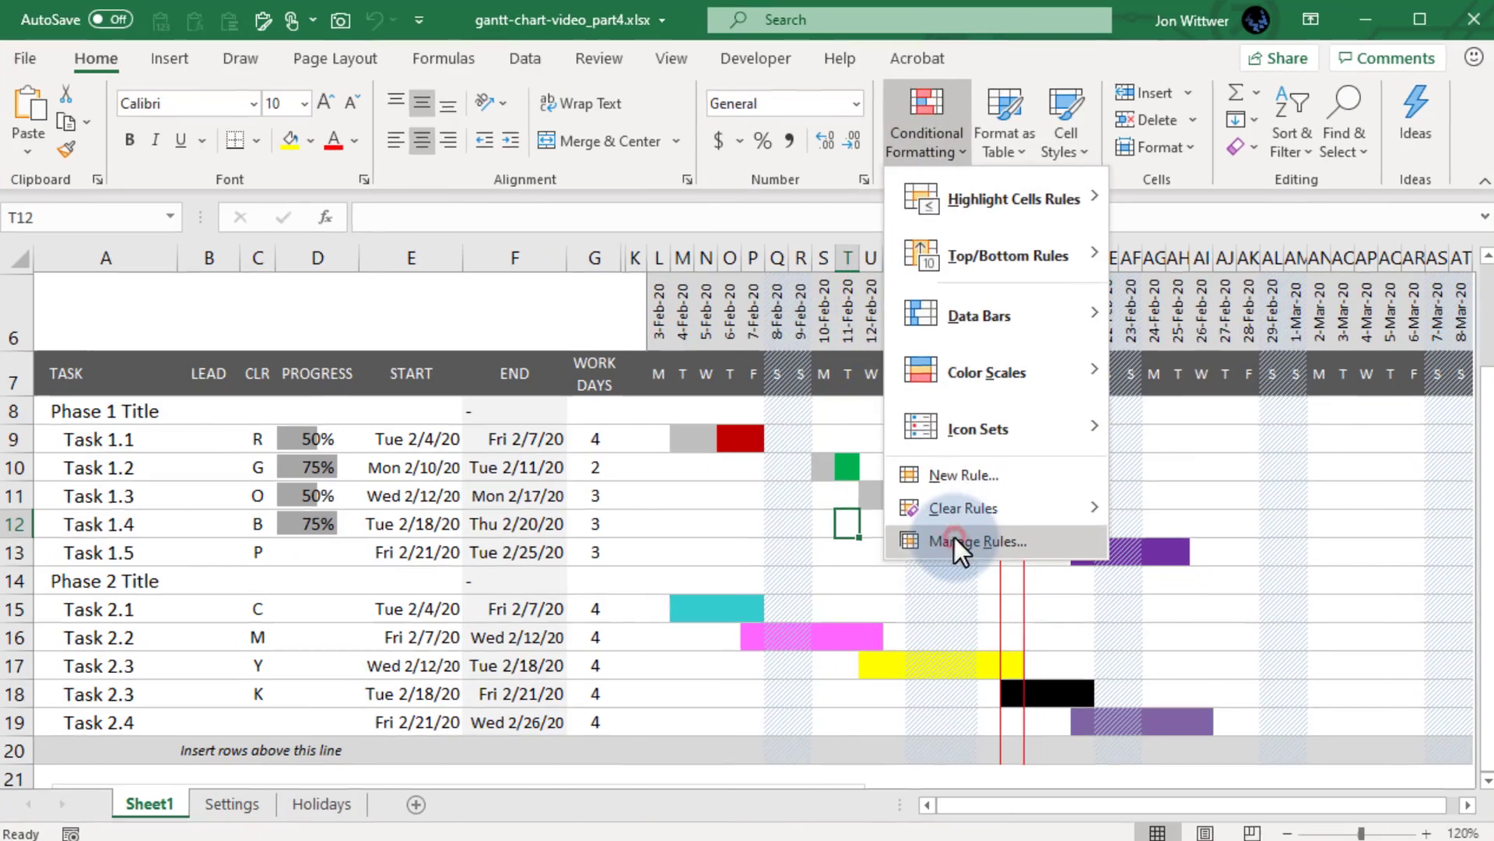
{"action": "left_click", "coordinate": [954, 537]}
{"action": "left_click_drag", "start_coordinate": [1319, 234], "coordinate": [1317, 443]}
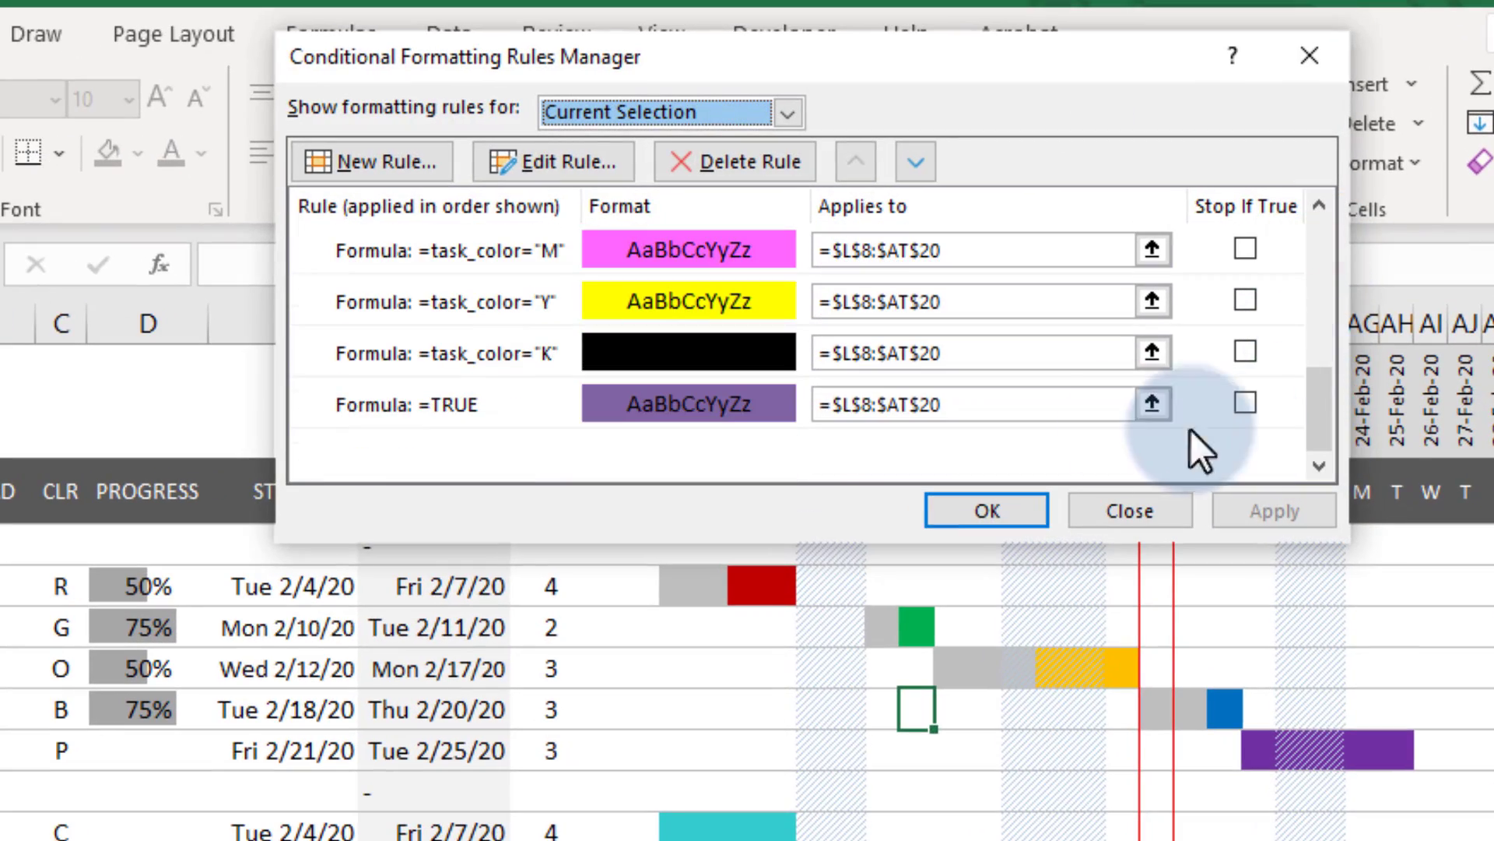
{"action": "left_click", "coordinate": [642, 405]}
{"action": "left_click", "coordinate": [552, 161]}
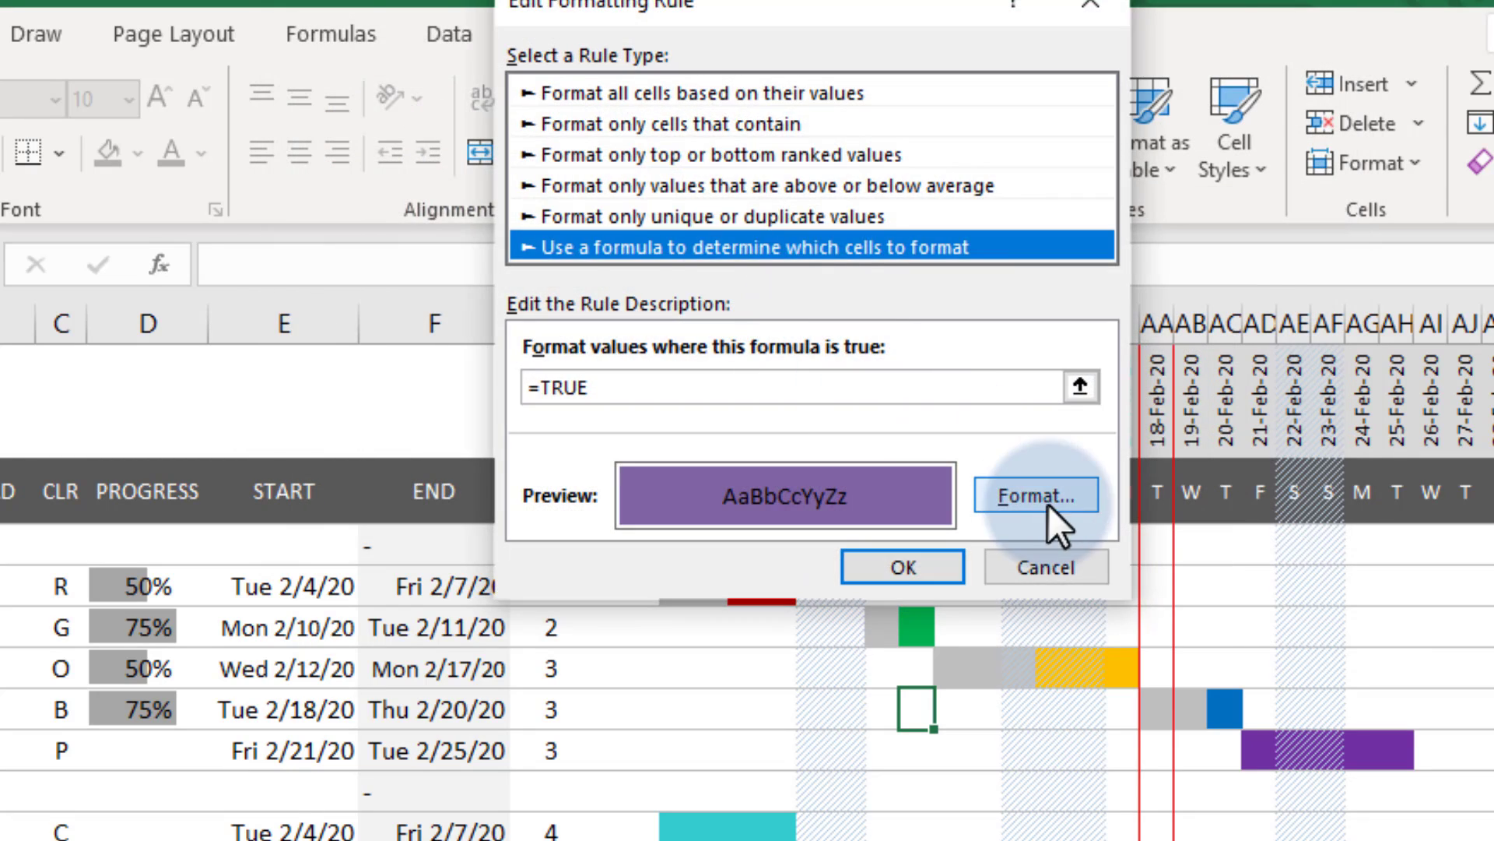
{"action": "left_click", "coordinate": [1048, 504]}
{"action": "left_click_drag", "start_coordinate": [797, 2], "coordinate": [797, 18]}
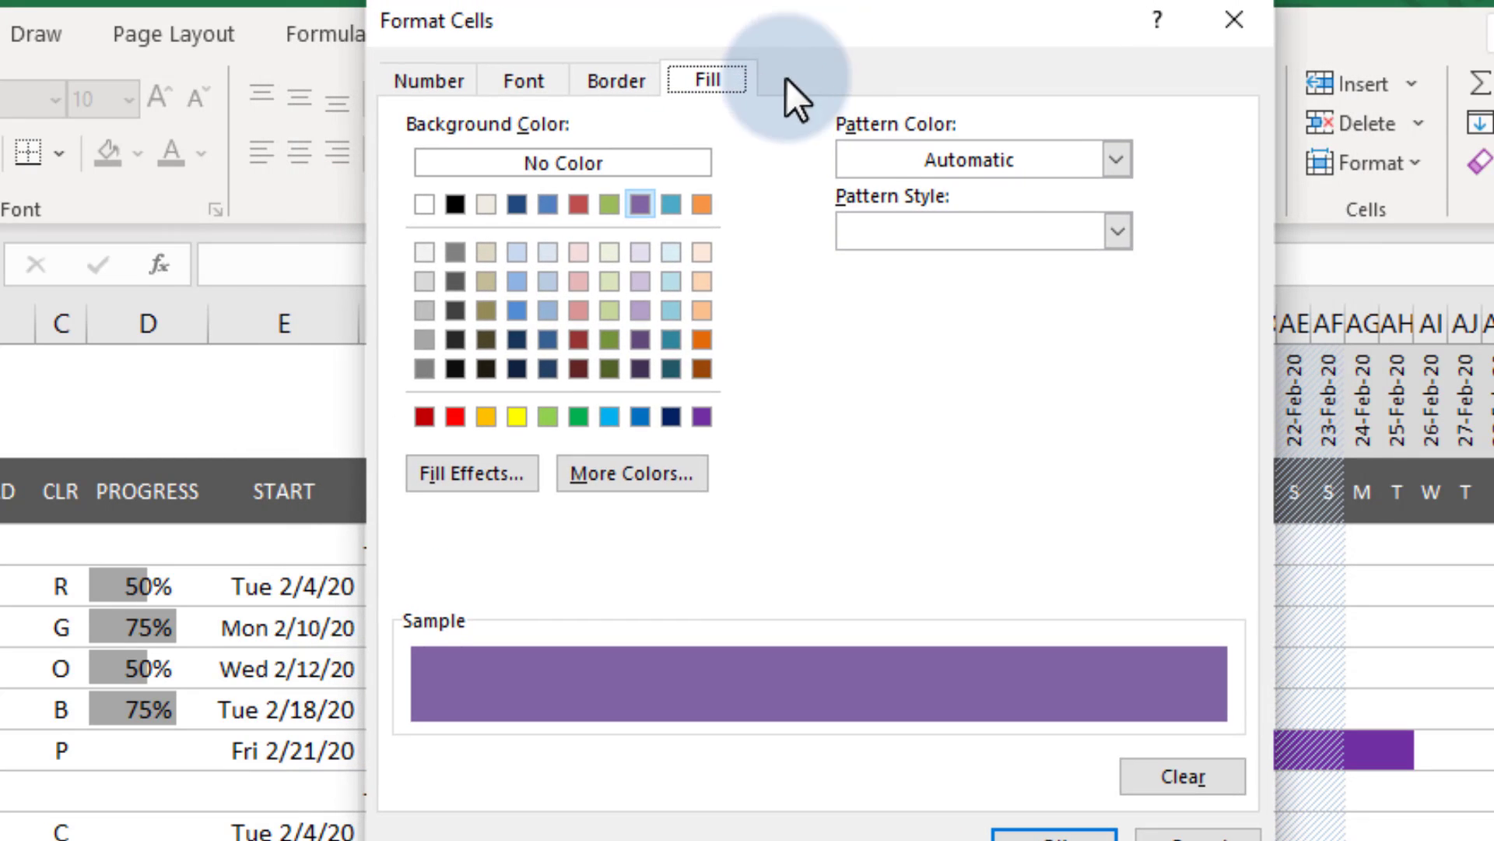
{"action": "left_click", "coordinate": [707, 414]}
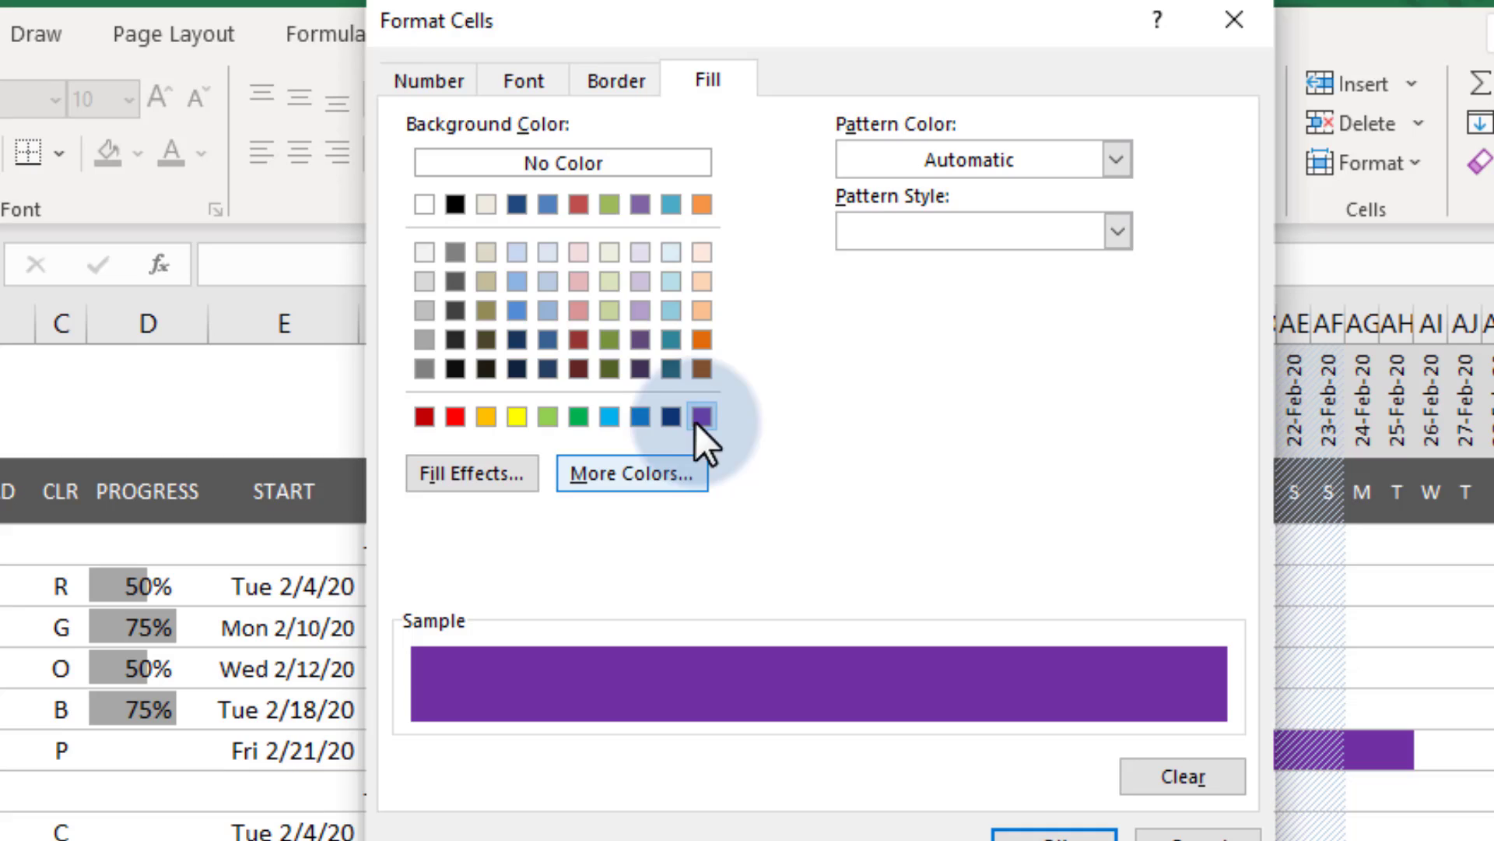
Change the rule's fill to a custom brown with HSL hue 22 and confirm
{"action": "left_click", "coordinate": [631, 473]}
{"action": "left_click_drag", "start_coordinate": [759, 36], "coordinate": [753, 100]}
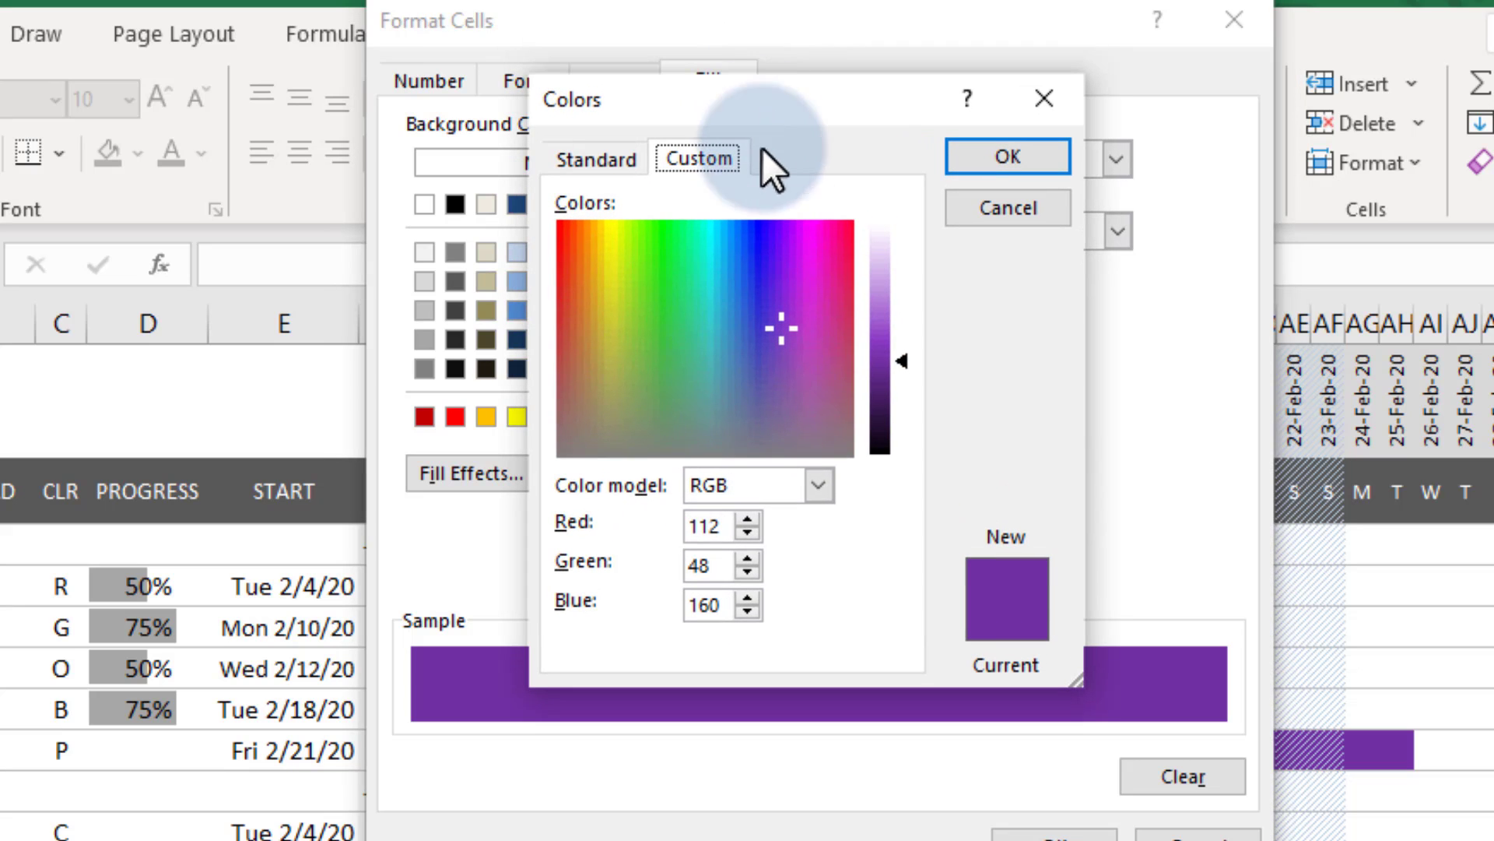
{"action": "left_click", "coordinate": [817, 480]}
{"action": "left_click", "coordinate": [775, 537]}
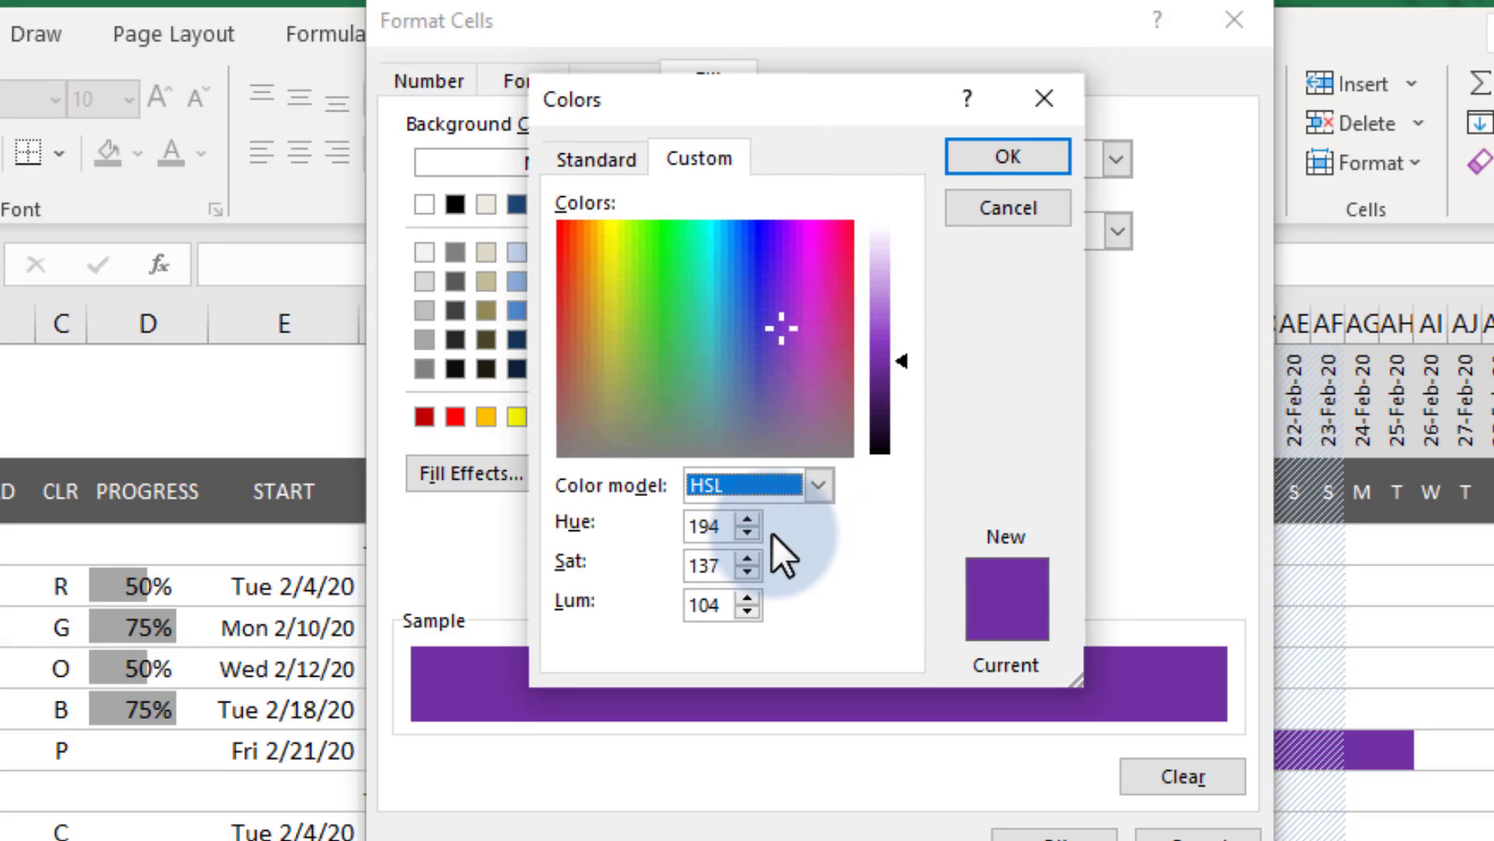
{"action": "left_click", "coordinate": [704, 526]}
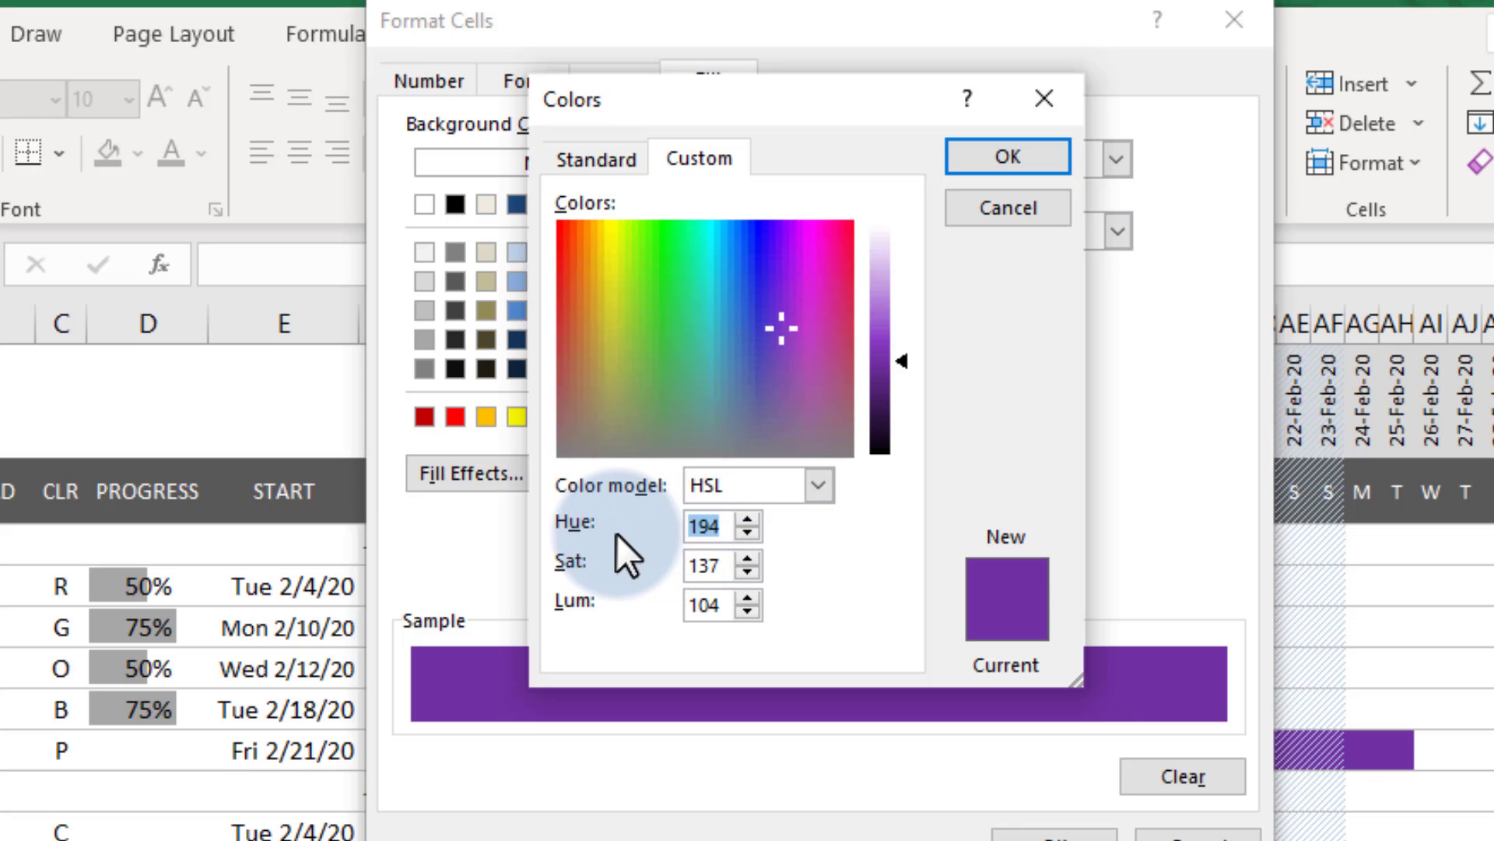
{"action": "type", "text": "22"}
{"action": "left_click", "coordinate": [1006, 158]}
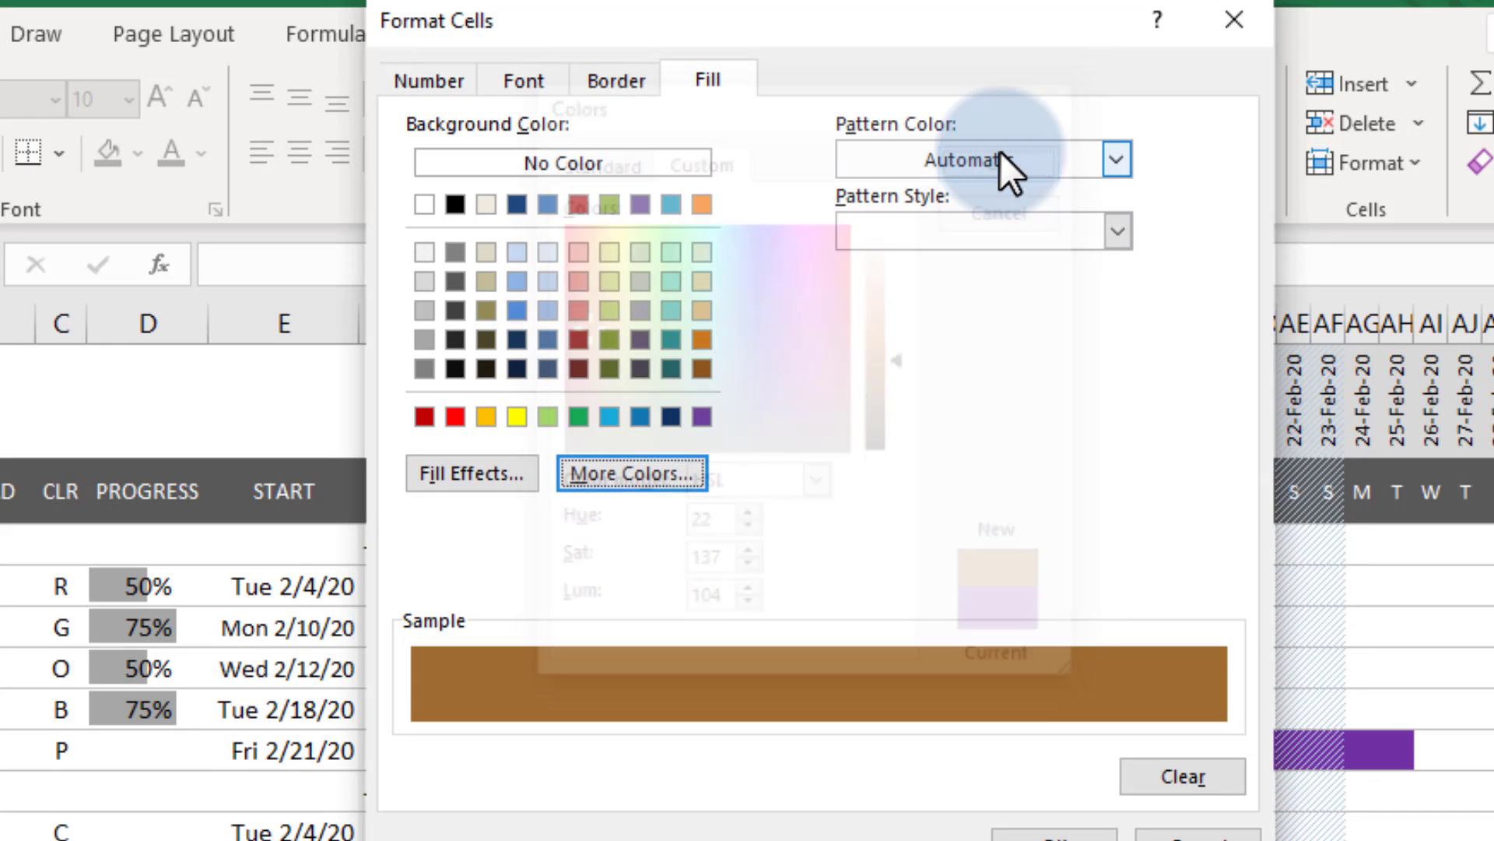
{"action": "left_click", "coordinate": [1039, 829]}
{"action": "left_click", "coordinate": [903, 567]}
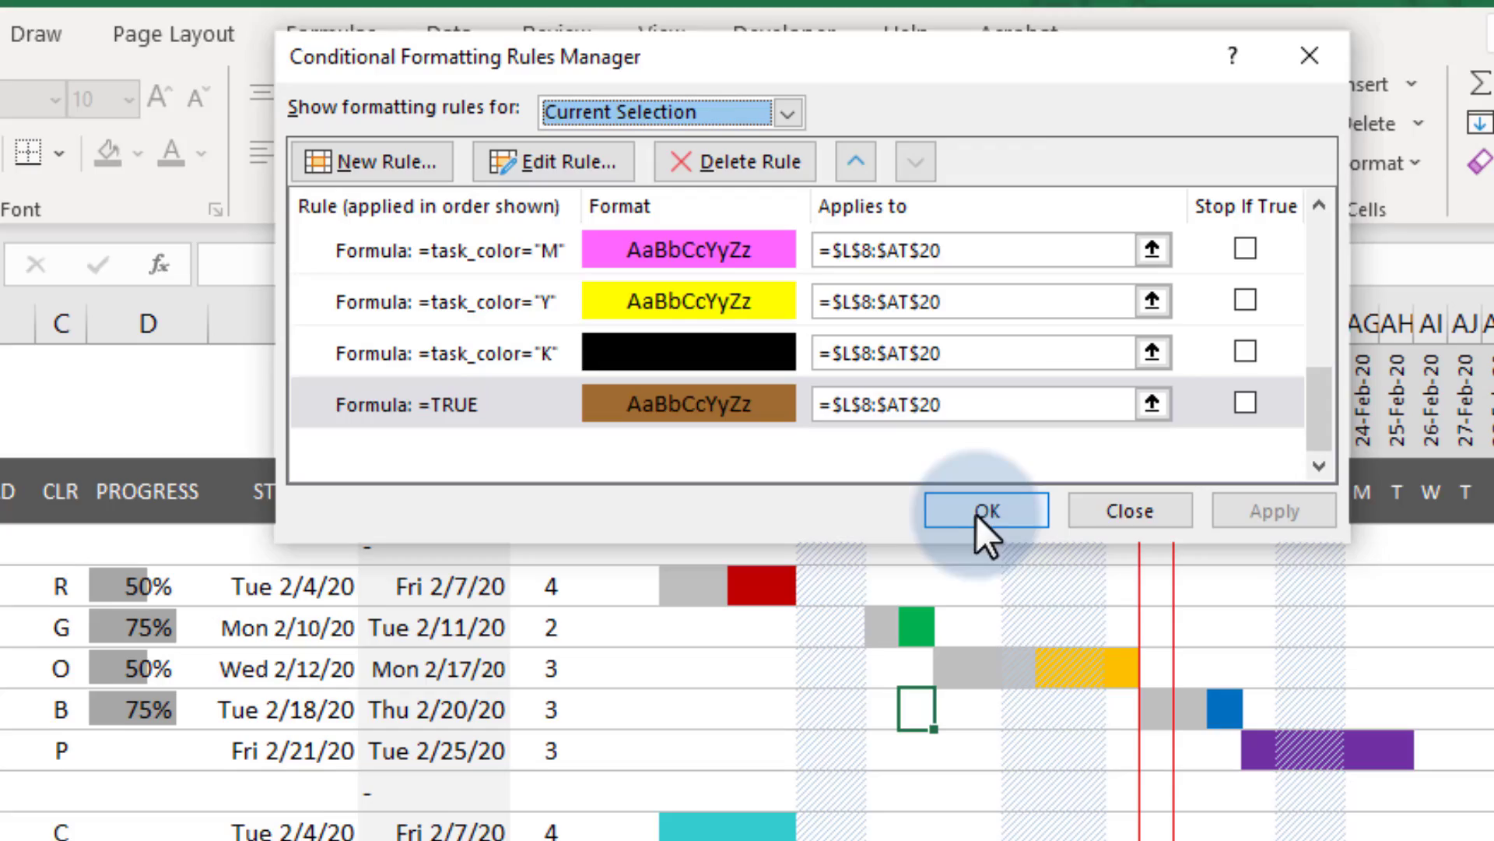
{"action": "left_click", "coordinate": [984, 514]}
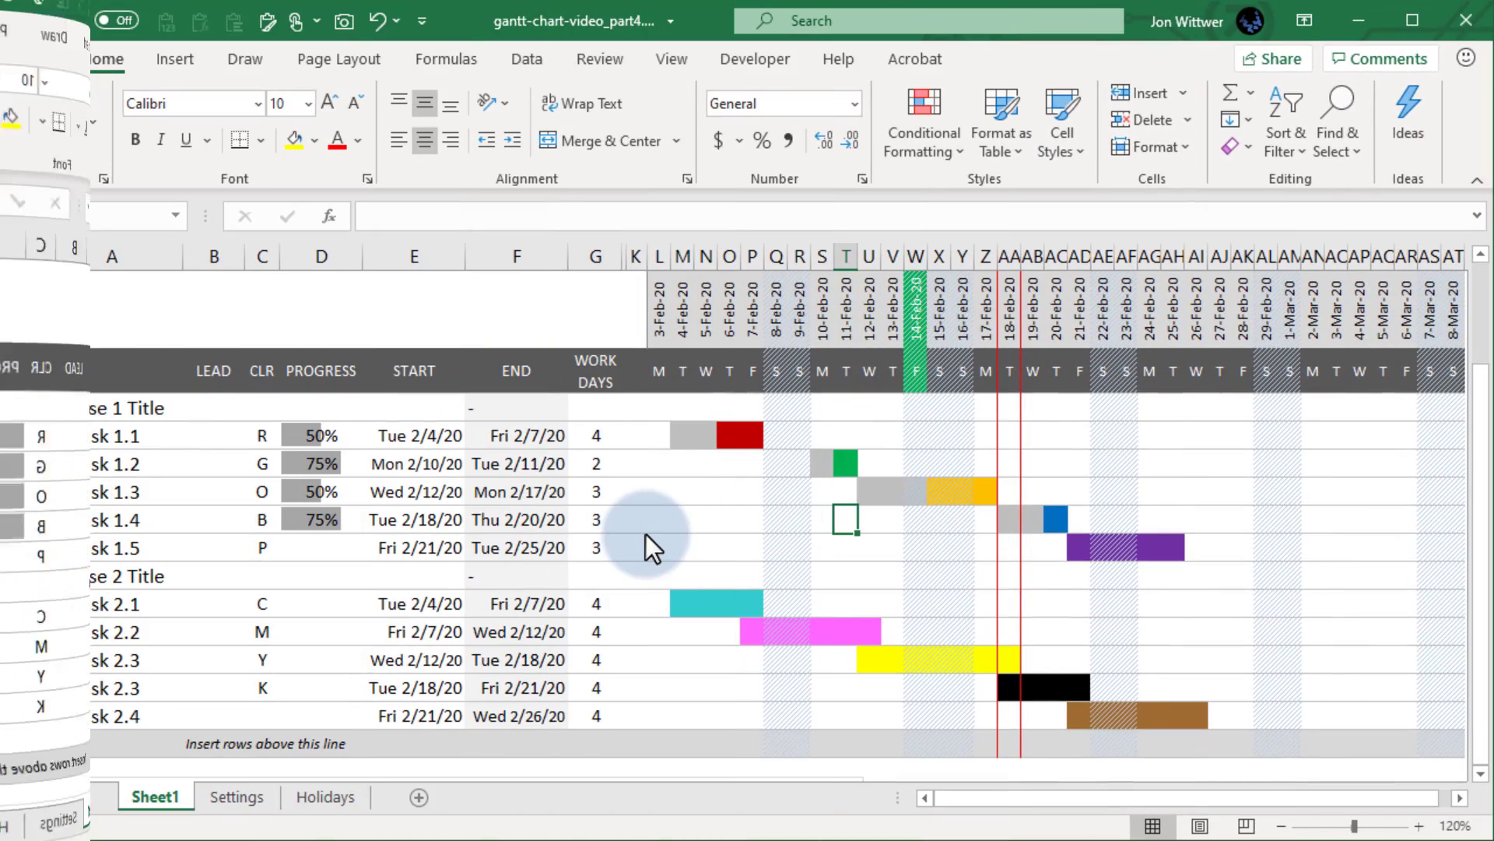
Restrict C8:C17 to a list of R, G, O, B, P, C, M, Y, K, - and check the dropdown
{"action": "left_click_drag", "start_coordinate": [263, 408], "coordinate": [257, 681]}
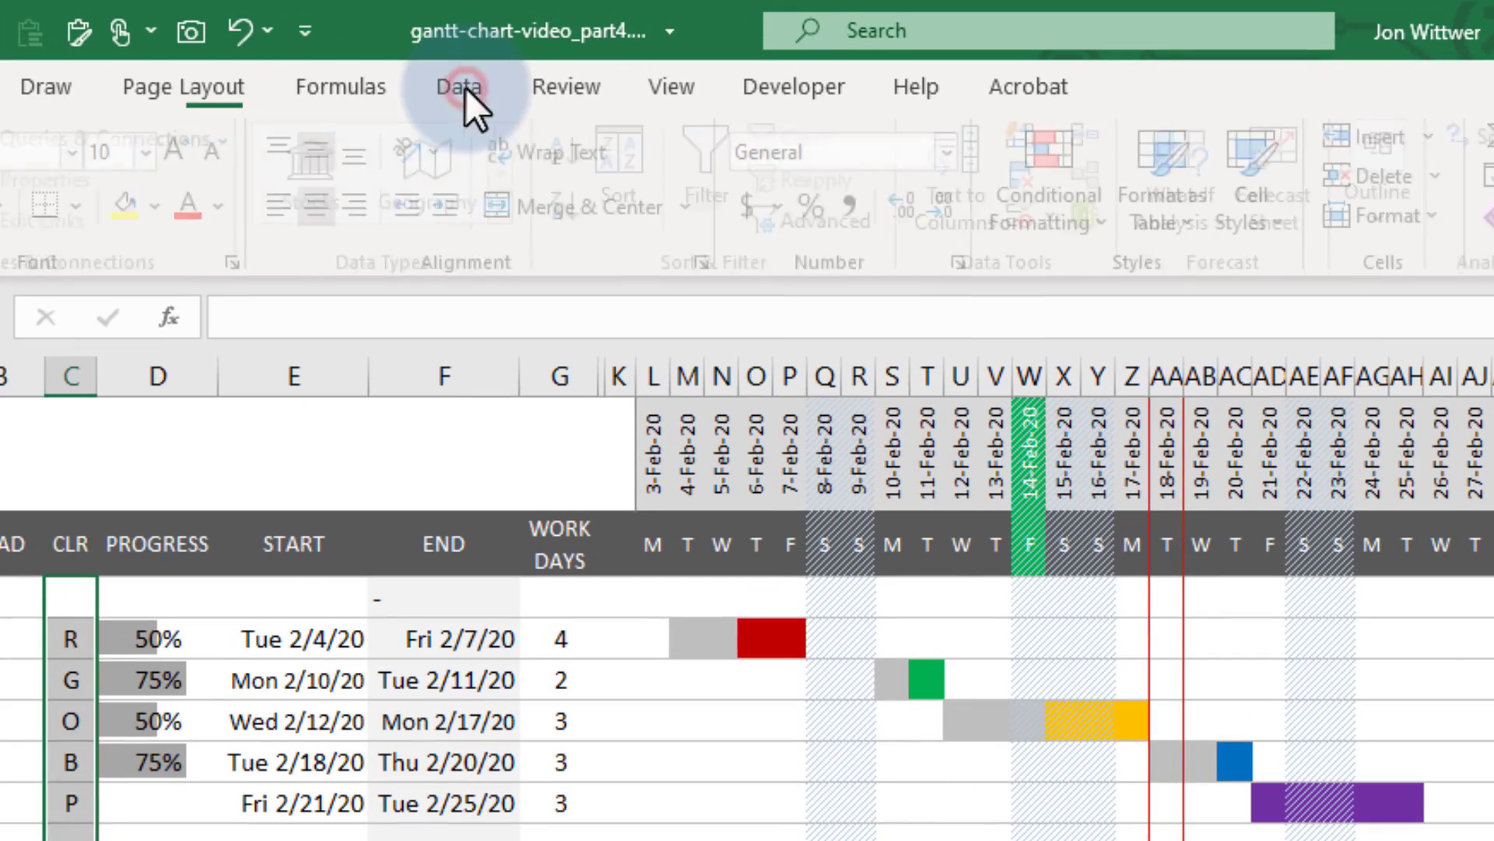
{"action": "left_click", "coordinate": [526, 59]}
{"action": "left_click", "coordinate": [1046, 220]}
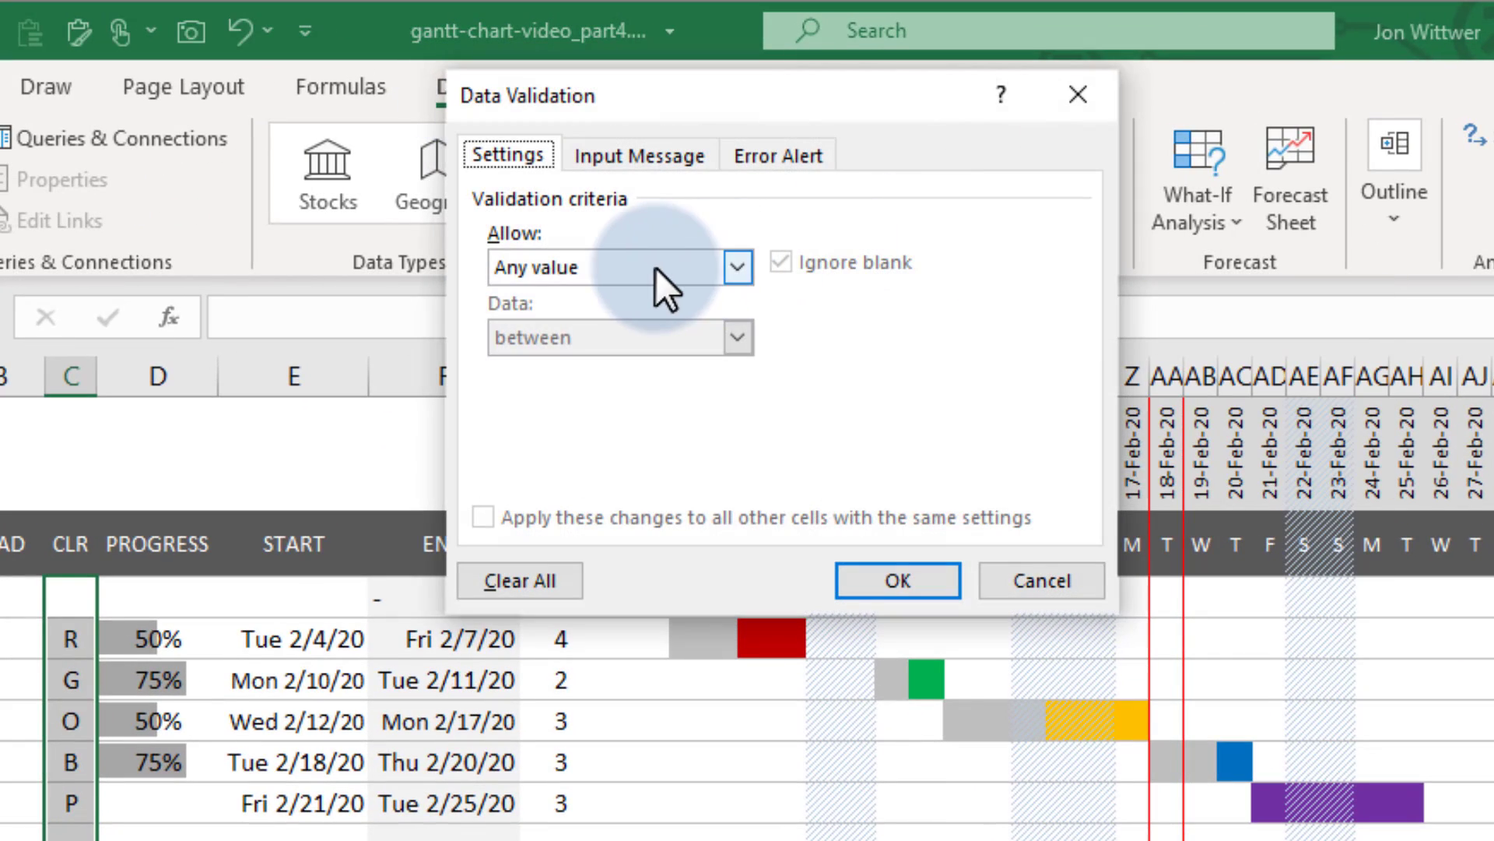
{"action": "left_click", "coordinate": [655, 268]}
{"action": "left_click", "coordinate": [568, 365]}
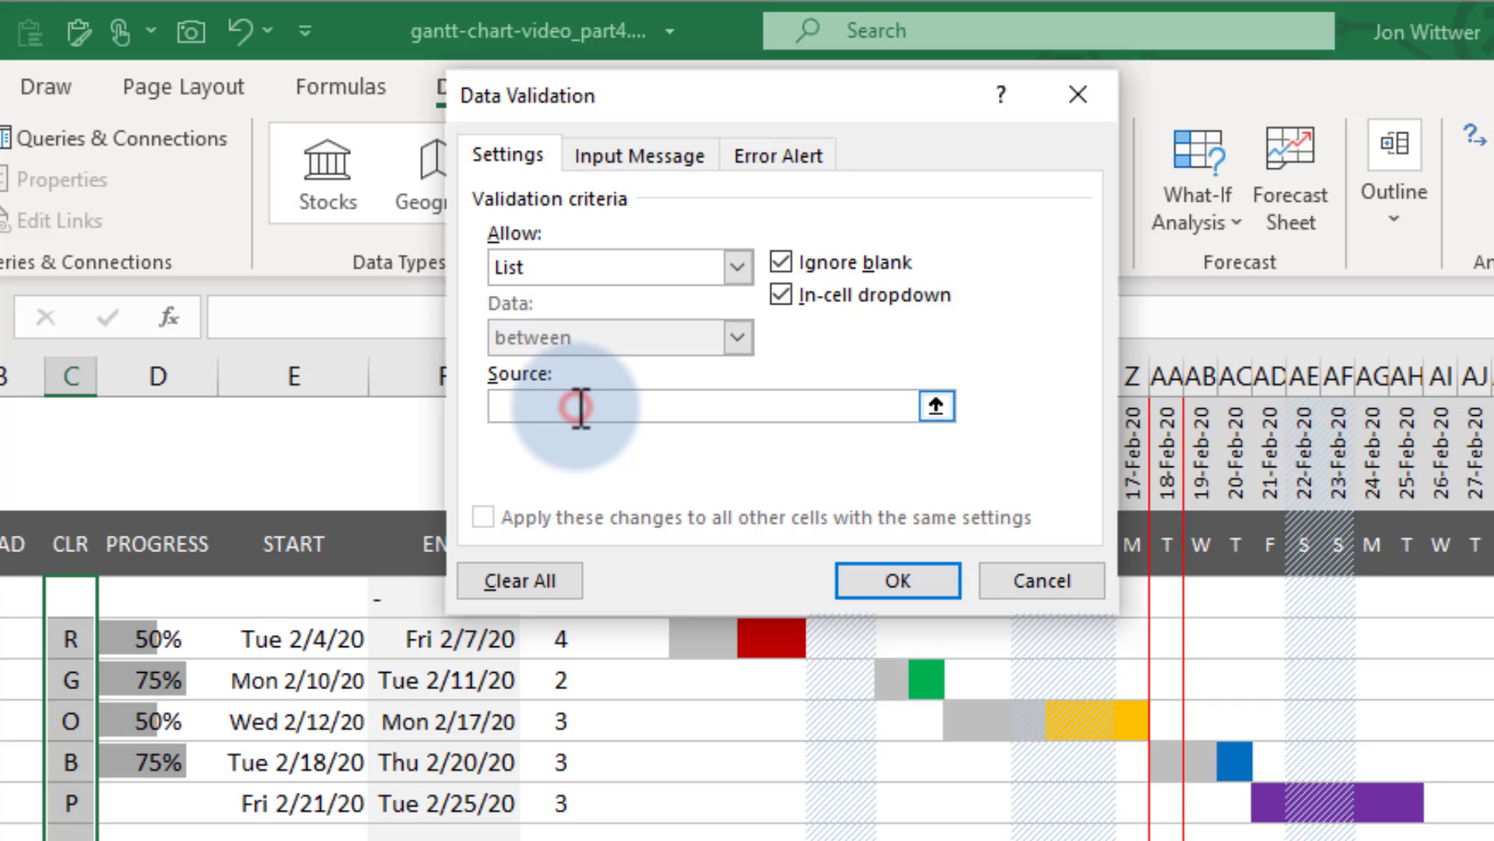
{"action": "left_click", "coordinate": [581, 407]}
{"action": "type", "text": "R,G,O,B,P,C,M,Y,K,-"}
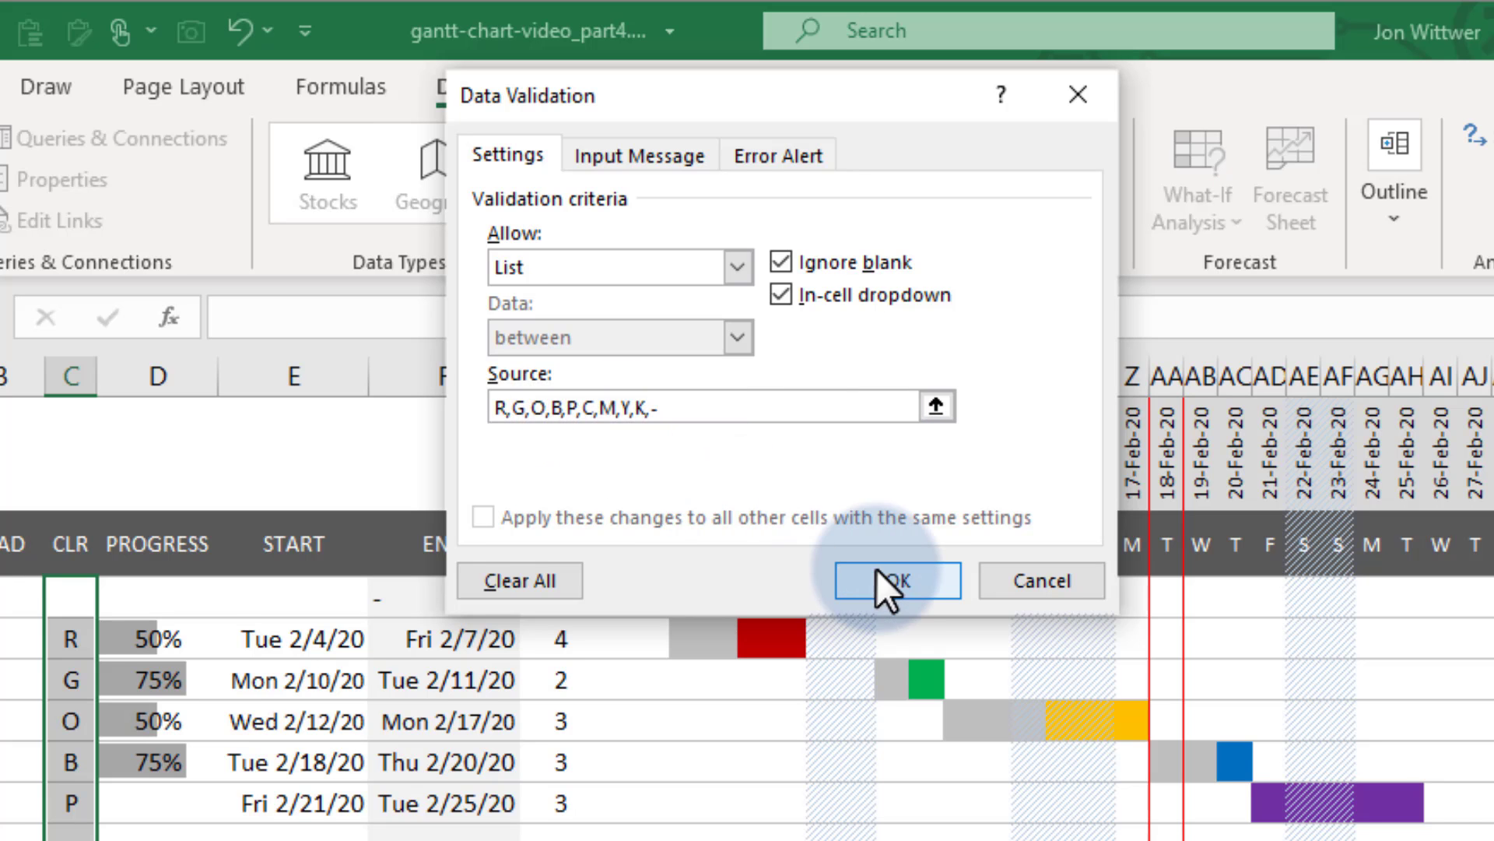
{"action": "left_click", "coordinate": [897, 581]}
{"action": "left_click", "coordinate": [424, 424]}
{"action": "left_click_drag", "start_coordinate": [415, 490], "coordinate": [418, 579]}
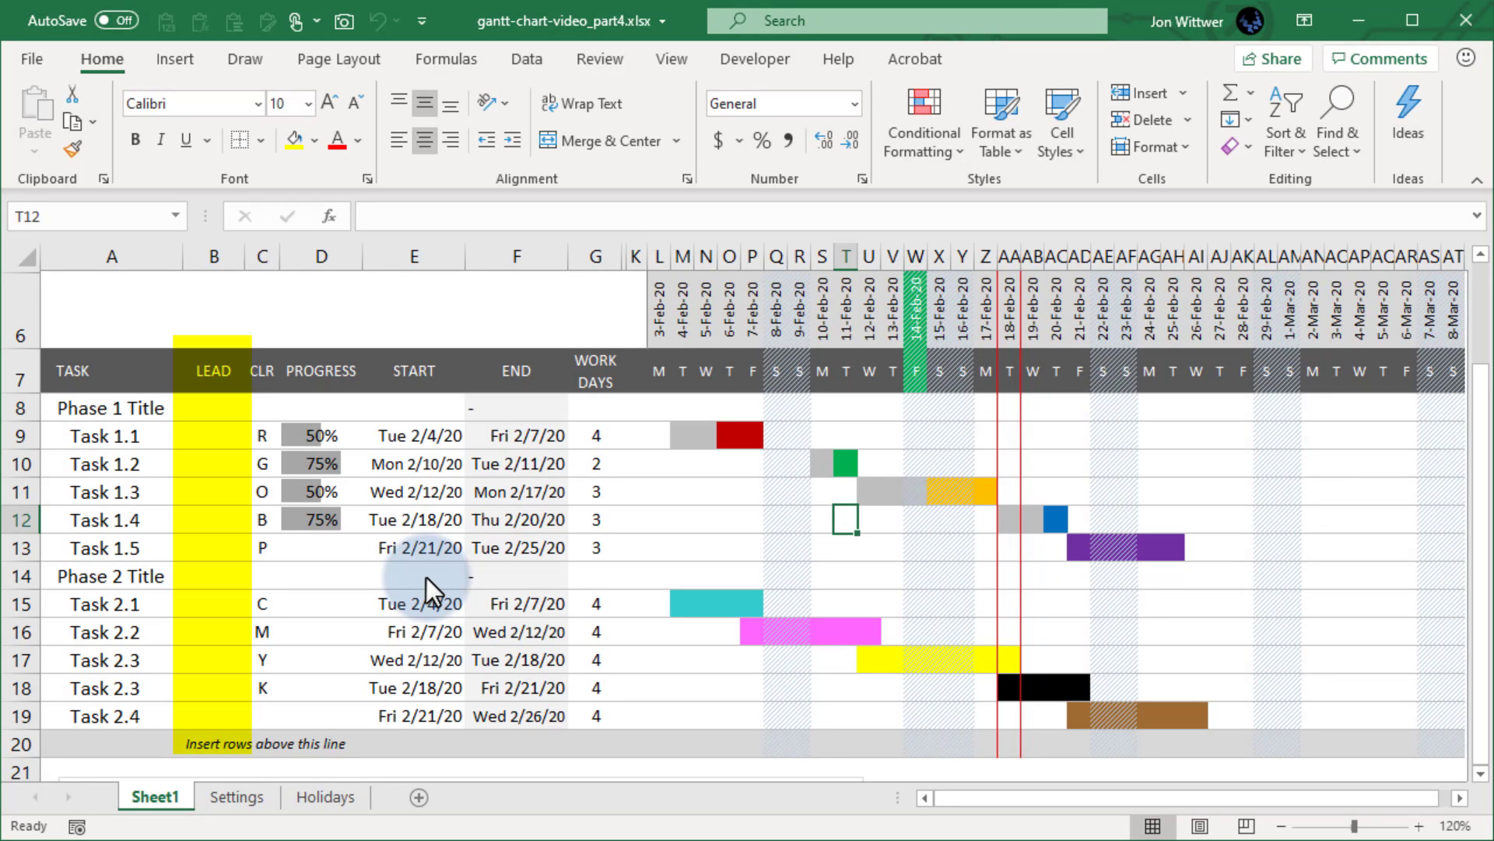
On Settings, copy the heading style to A16 as COLOR CODING and add a Names header
{"action": "left_click", "coordinate": [234, 797]}
{"action": "key", "text": "ctrl+c"}
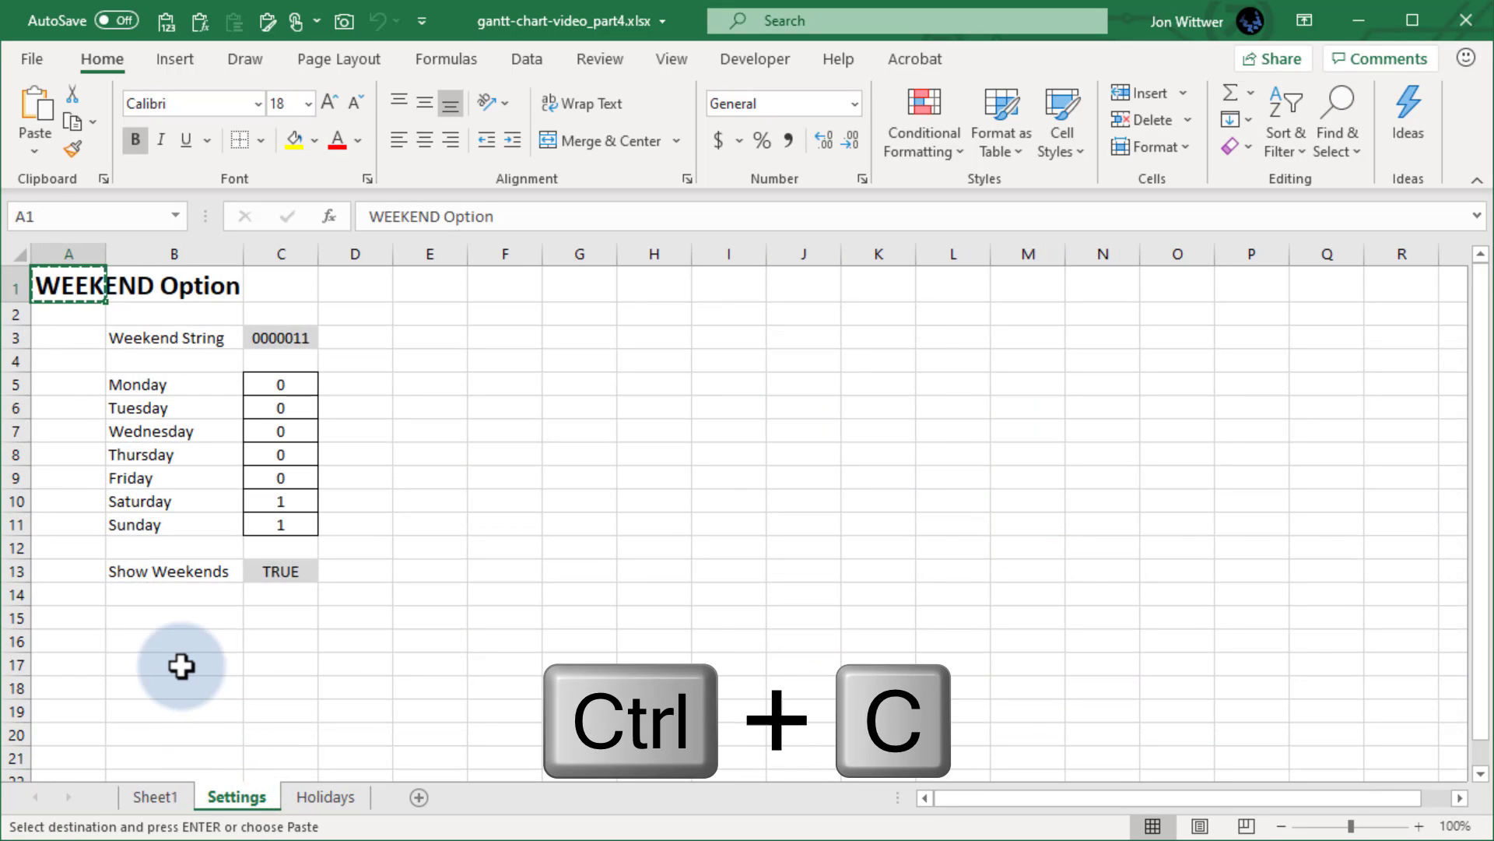
{"action": "left_click", "coordinate": [68, 649]}
{"action": "key", "text": "ctrl+v"}
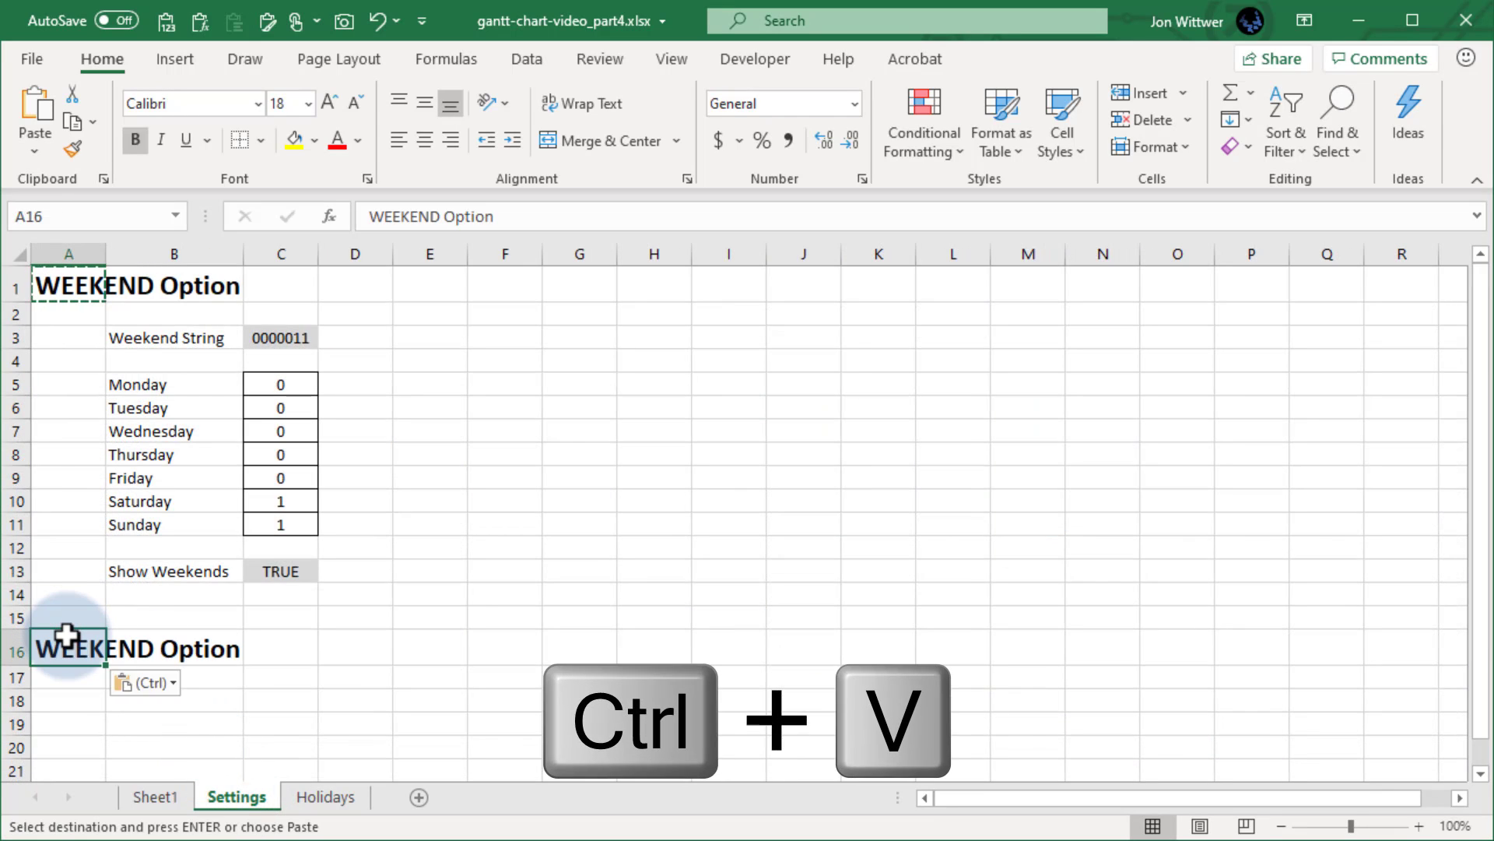
{"action": "type", "text": "COLOR CODING"}
{"action": "key", "text": "Return"}
{"action": "type", "text": "Names"}
{"action": "key", "text": "Tab"}
{"action": "type", "text": "Colors"}
{"action": "scroll", "coordinate": [281, 537], "scroll_direction": "down", "scroll_amount": 5}
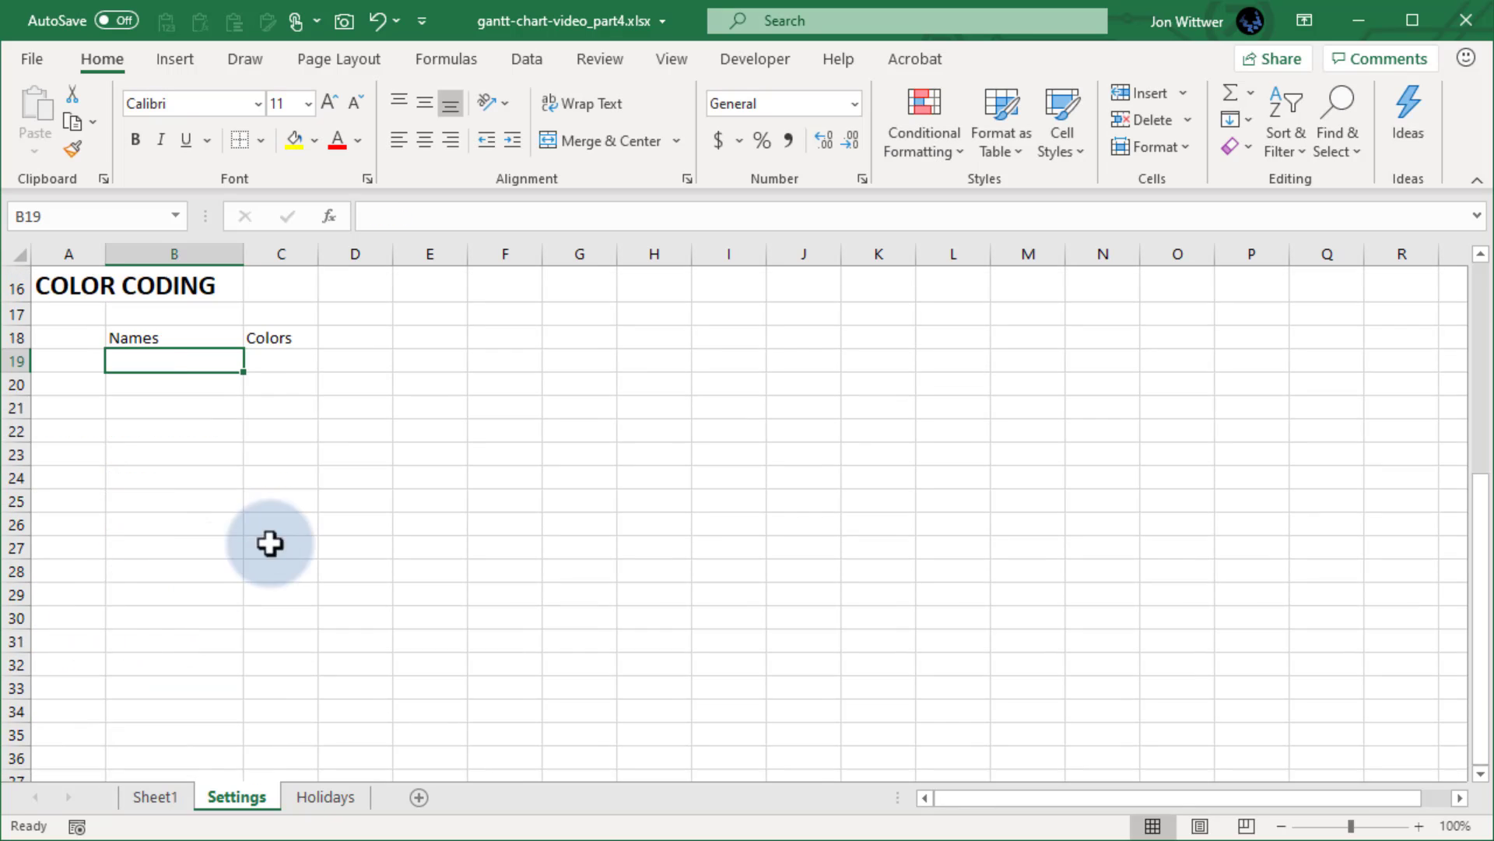
Border B19:C26 and fill Name 1 through Name 5 down the Names column
{"action": "left_click_drag", "start_coordinate": [176, 695], "coordinate": [281, 840]}
{"action": "left_click", "coordinate": [331, 178]}
{"action": "left_click", "coordinate": [444, 542]}
{"action": "left_click", "coordinate": [262, 532]}
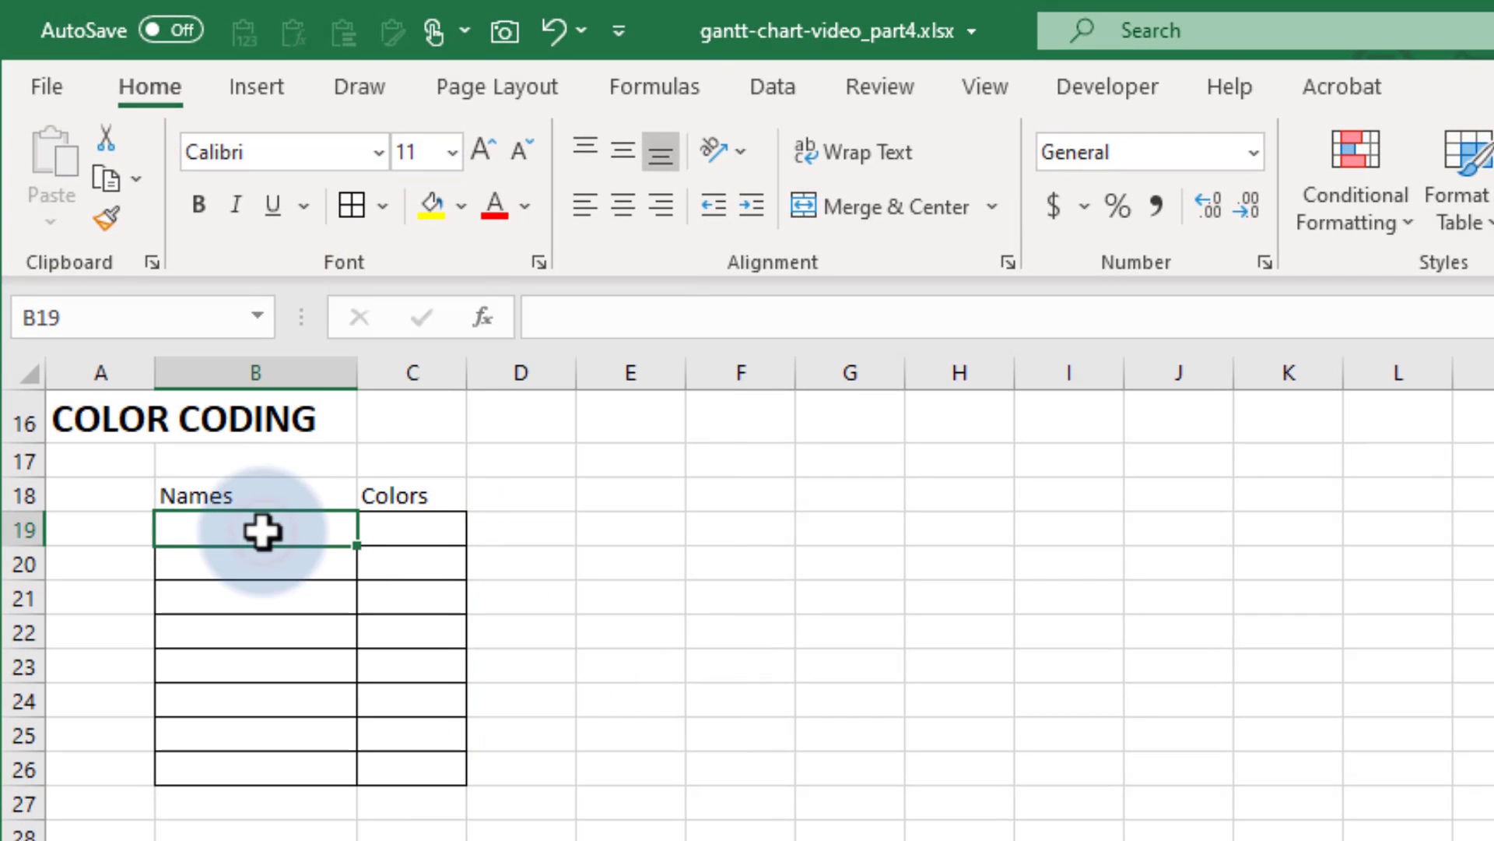
{"action": "type", "text": "Name 1"}
{"action": "key", "text": "ctrl+Return"}
{"action": "left_click_drag", "start_coordinate": [358, 546], "coordinate": [373, 672]}
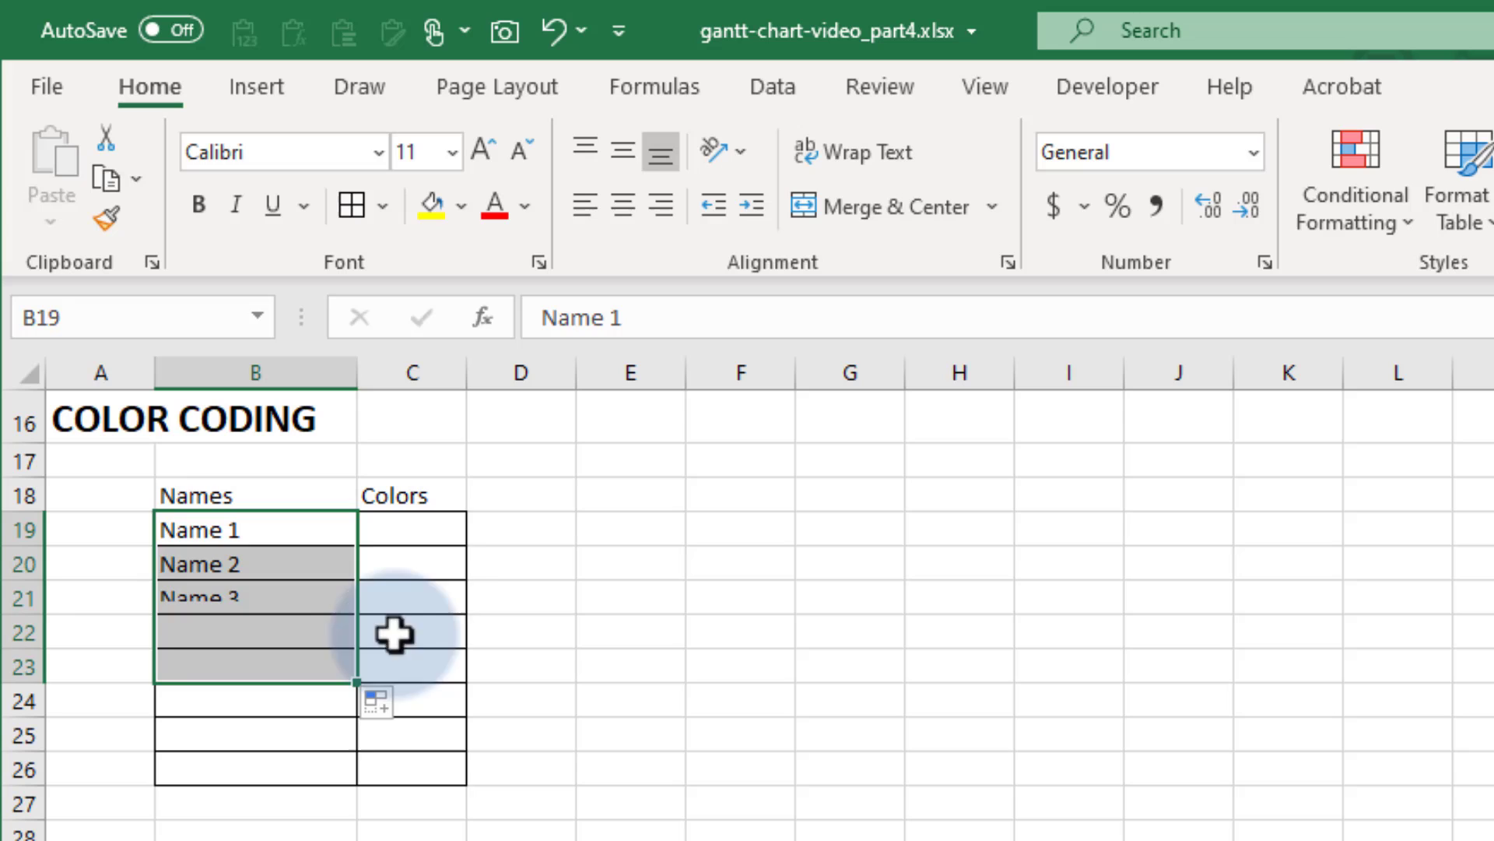
Enter colour codes P, B, G, C, O and name the table range lead_table
{"action": "left_click", "coordinate": [429, 546]}
{"action": "type", "text": "P"}
{"action": "key", "text": "Return"}
{"action": "type", "text": "B G C O"}
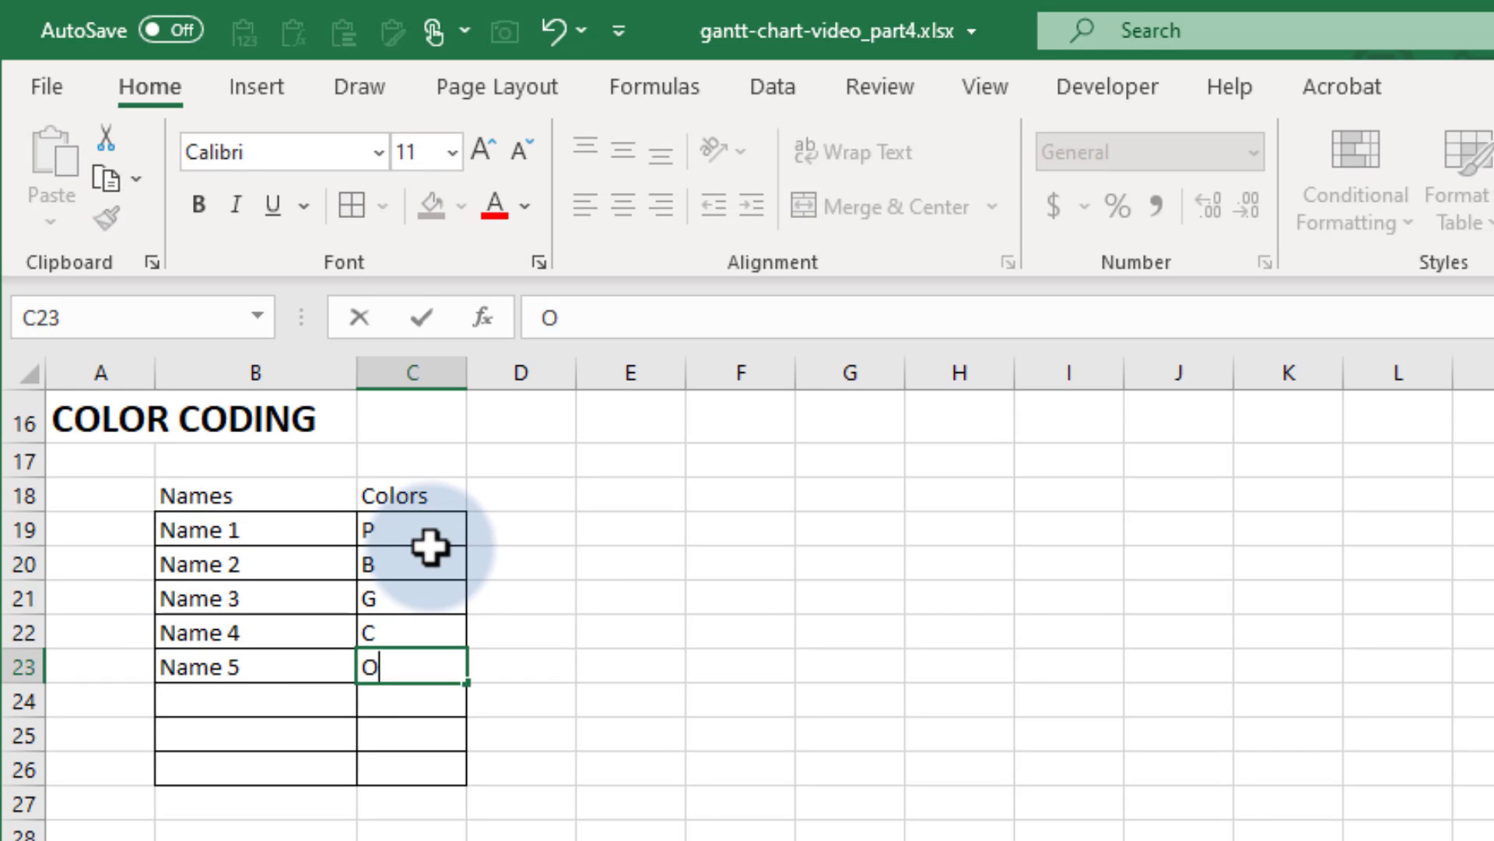
{"action": "key", "text": "Return"}
{"action": "left_click_drag", "start_coordinate": [286, 531], "coordinate": [381, 771]}
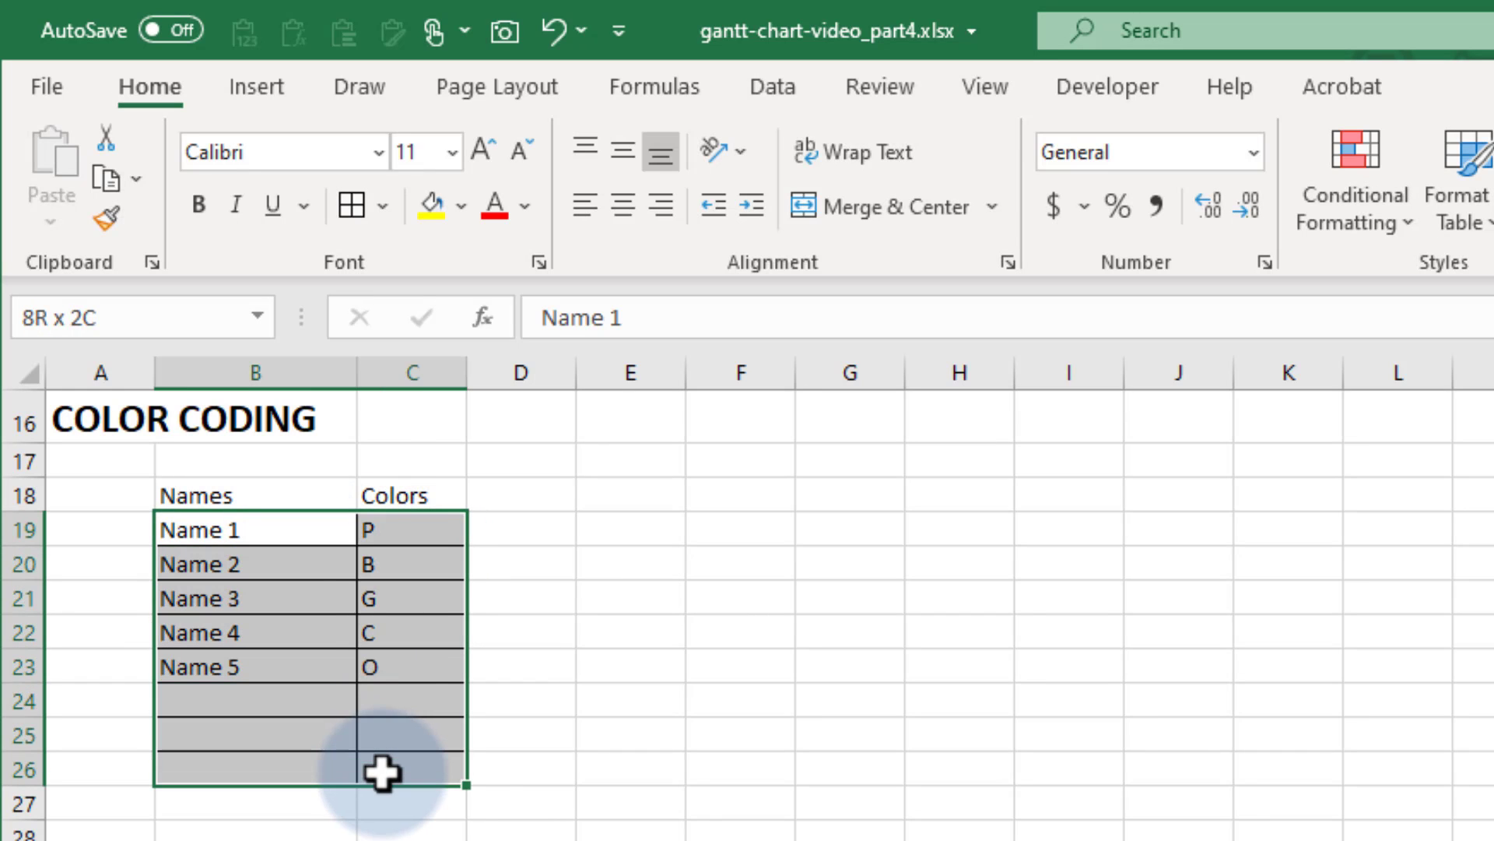
{"action": "left_click", "coordinate": [157, 318]}
{"action": "type", "text": "lead_table"}
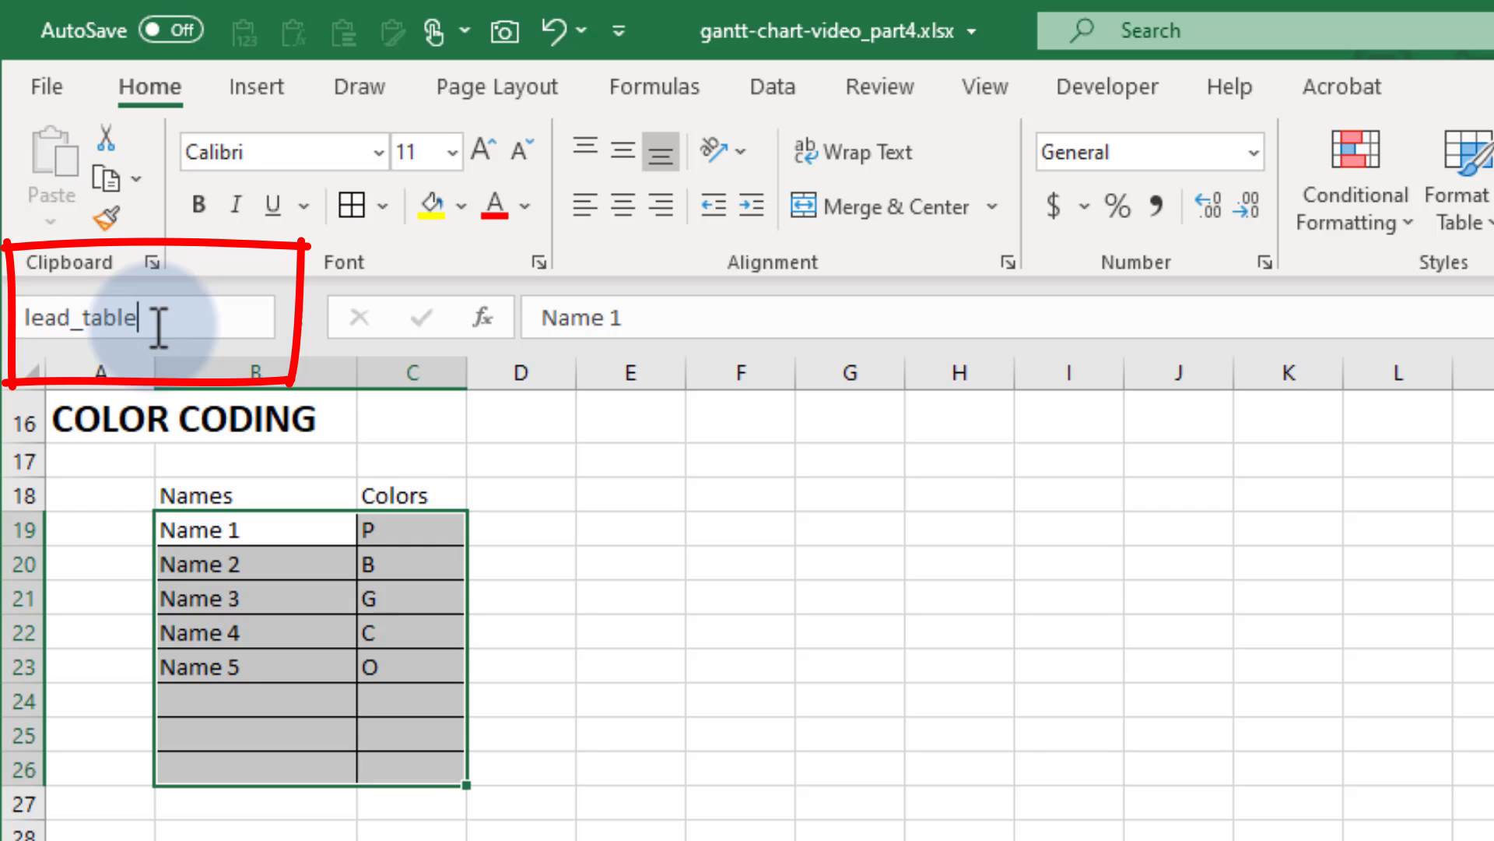
{"action": "key", "text": "Return"}
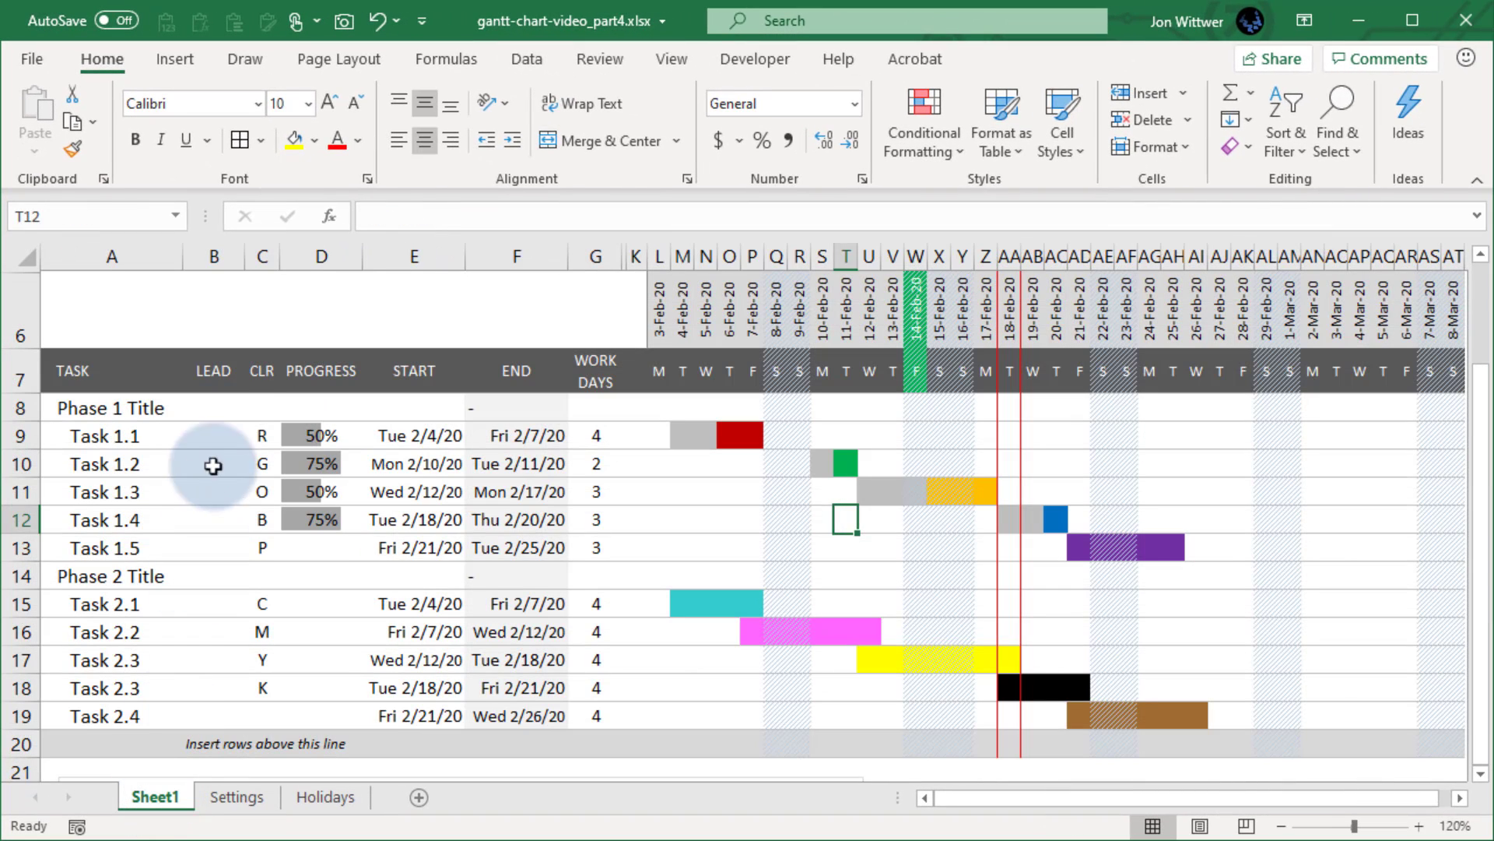
Give B8:B19 a list validation sourced from =INDEX(lead_table,,1)
{"action": "left_click_drag", "start_coordinate": [214, 408], "coordinate": [214, 715]}
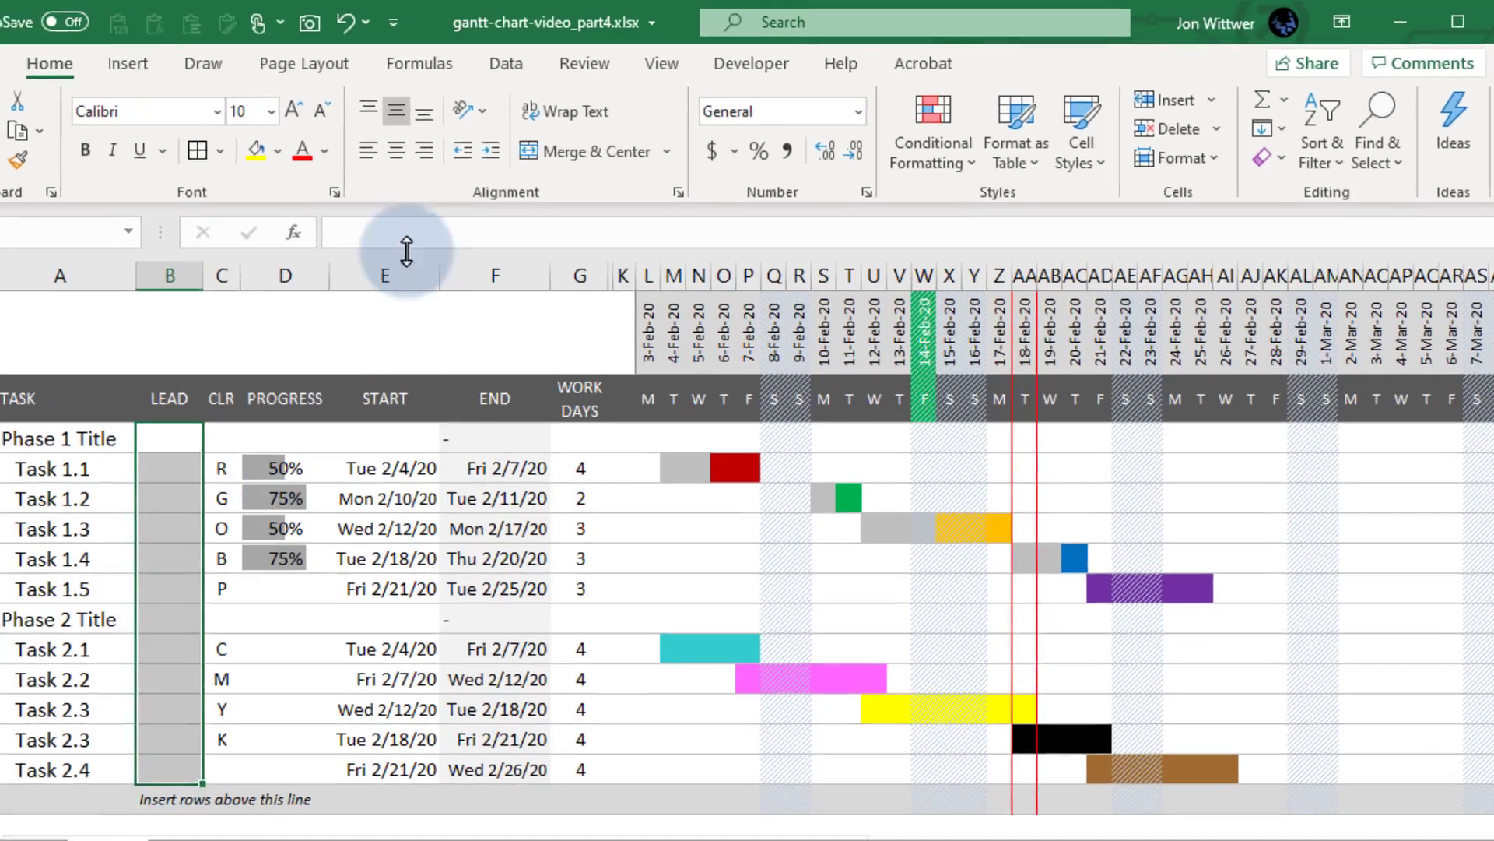
{"action": "left_click", "coordinate": [526, 59]}
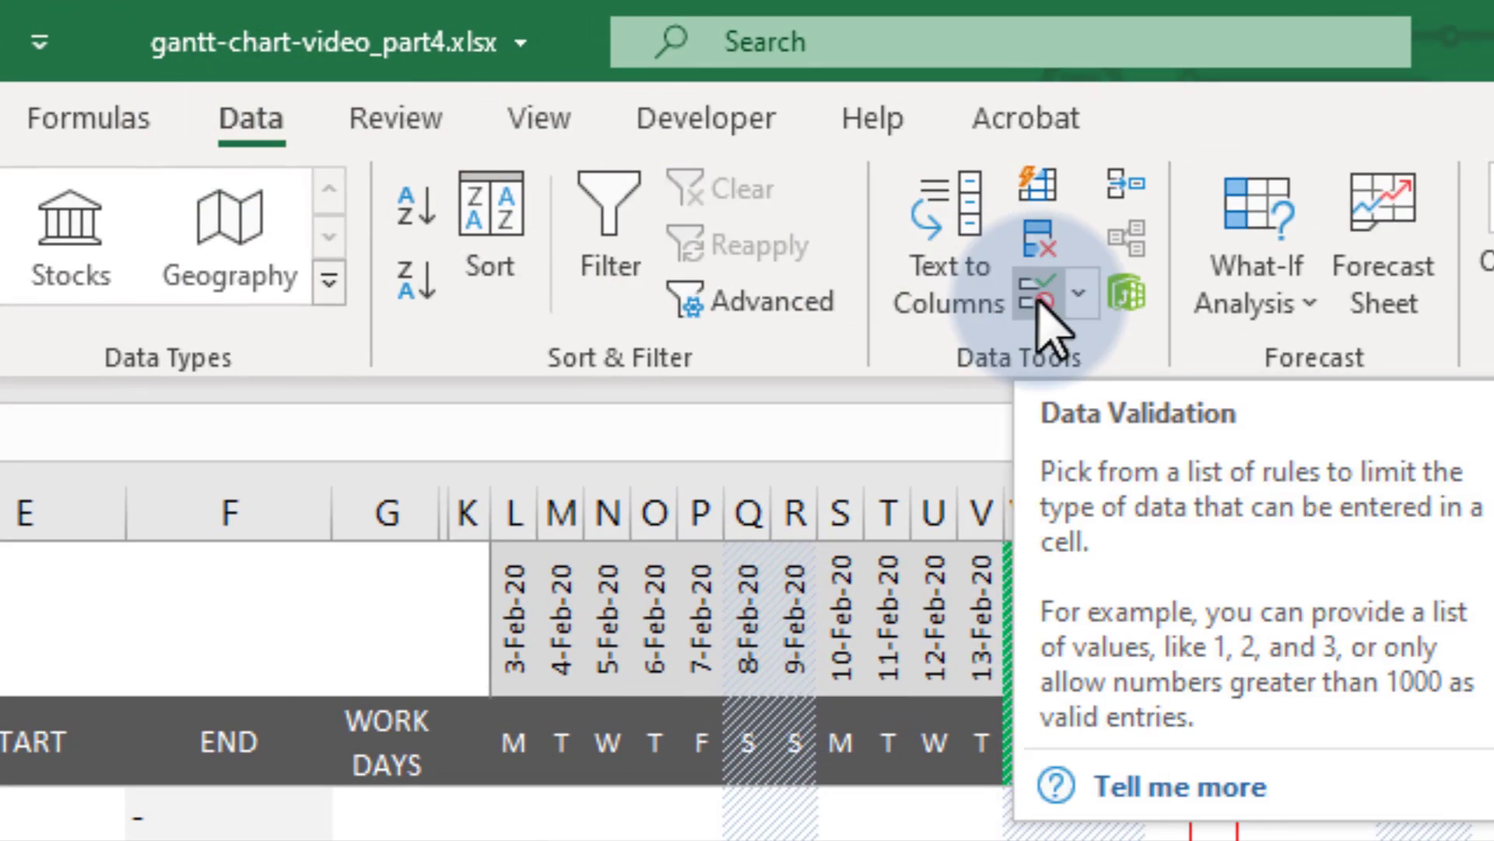
{"action": "left_click", "coordinate": [1040, 297]}
{"action": "left_click", "coordinate": [548, 279]}
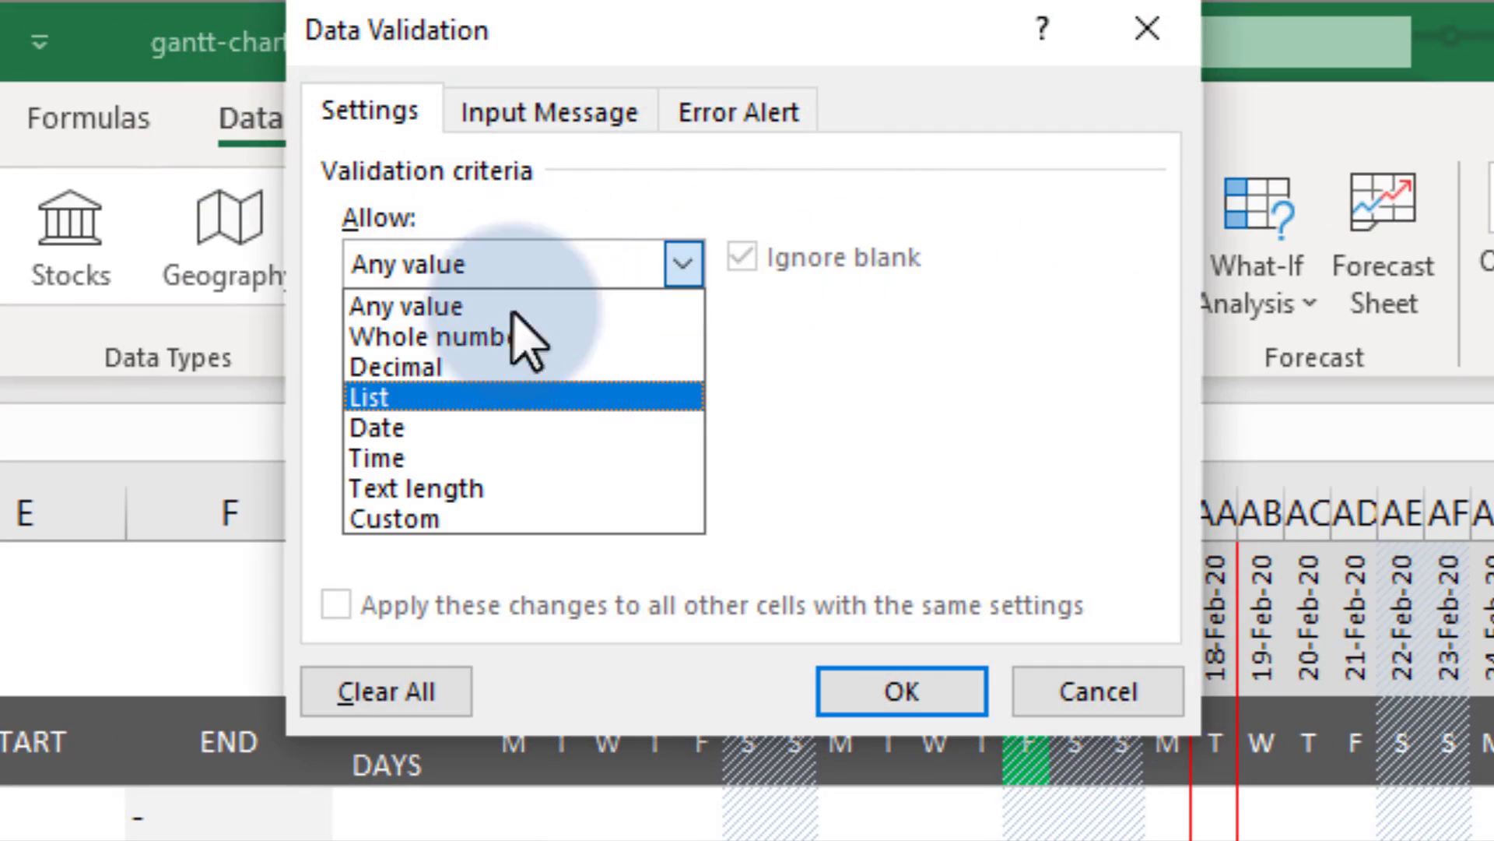
{"action": "left_click", "coordinate": [467, 400]}
{"action": "left_click", "coordinate": [460, 455]}
{"action": "type", "text": "=INDEX(lead_table,,1"}
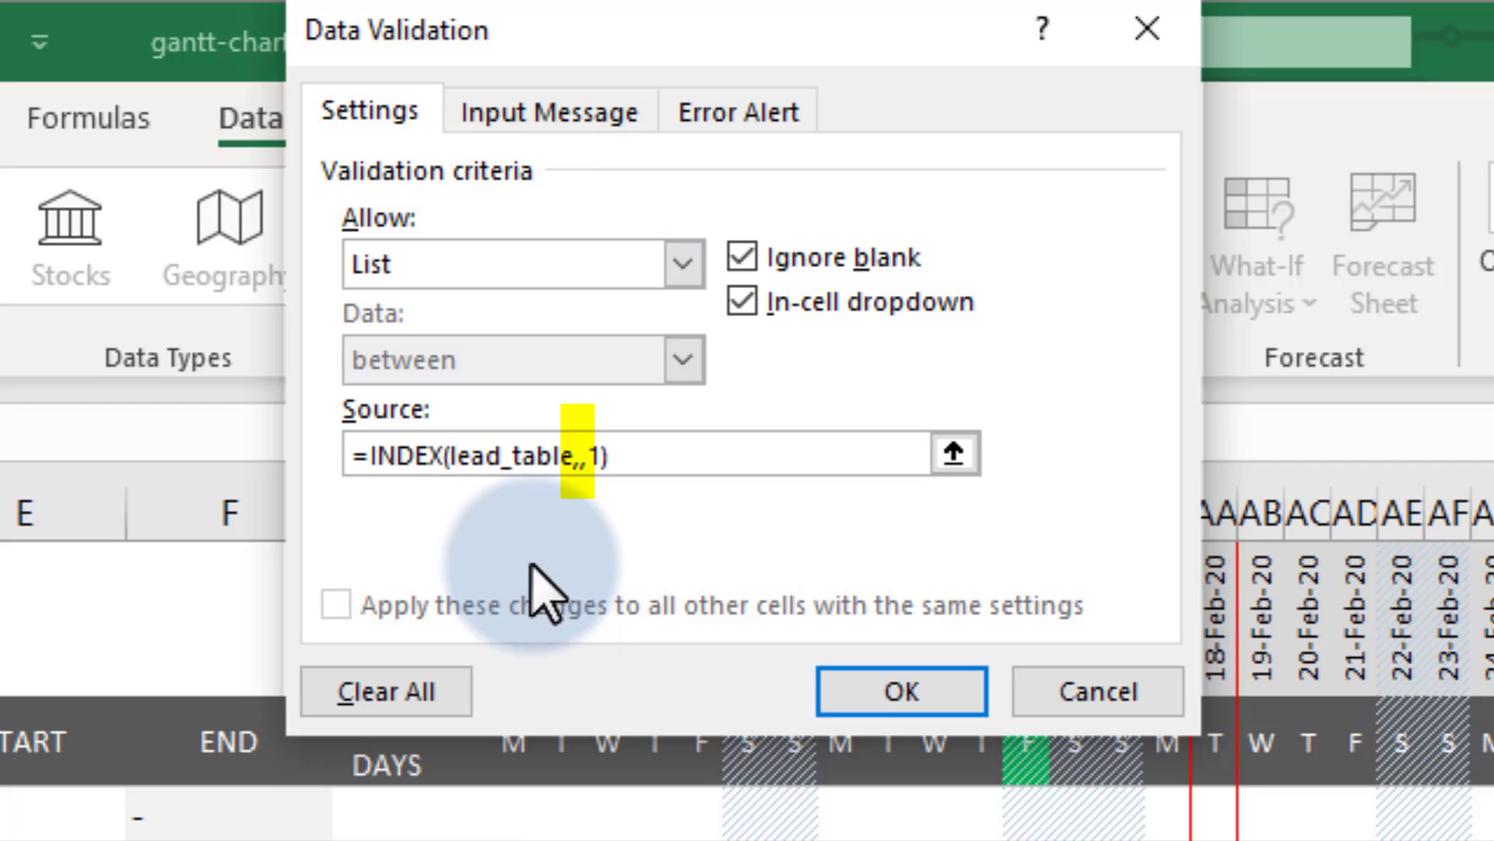
{"action": "left_click", "coordinate": [902, 692]}
Pick Name 1 in B9, fill down to Name 5, and narrow column B
{"action": "left_click", "coordinate": [313, 442]}
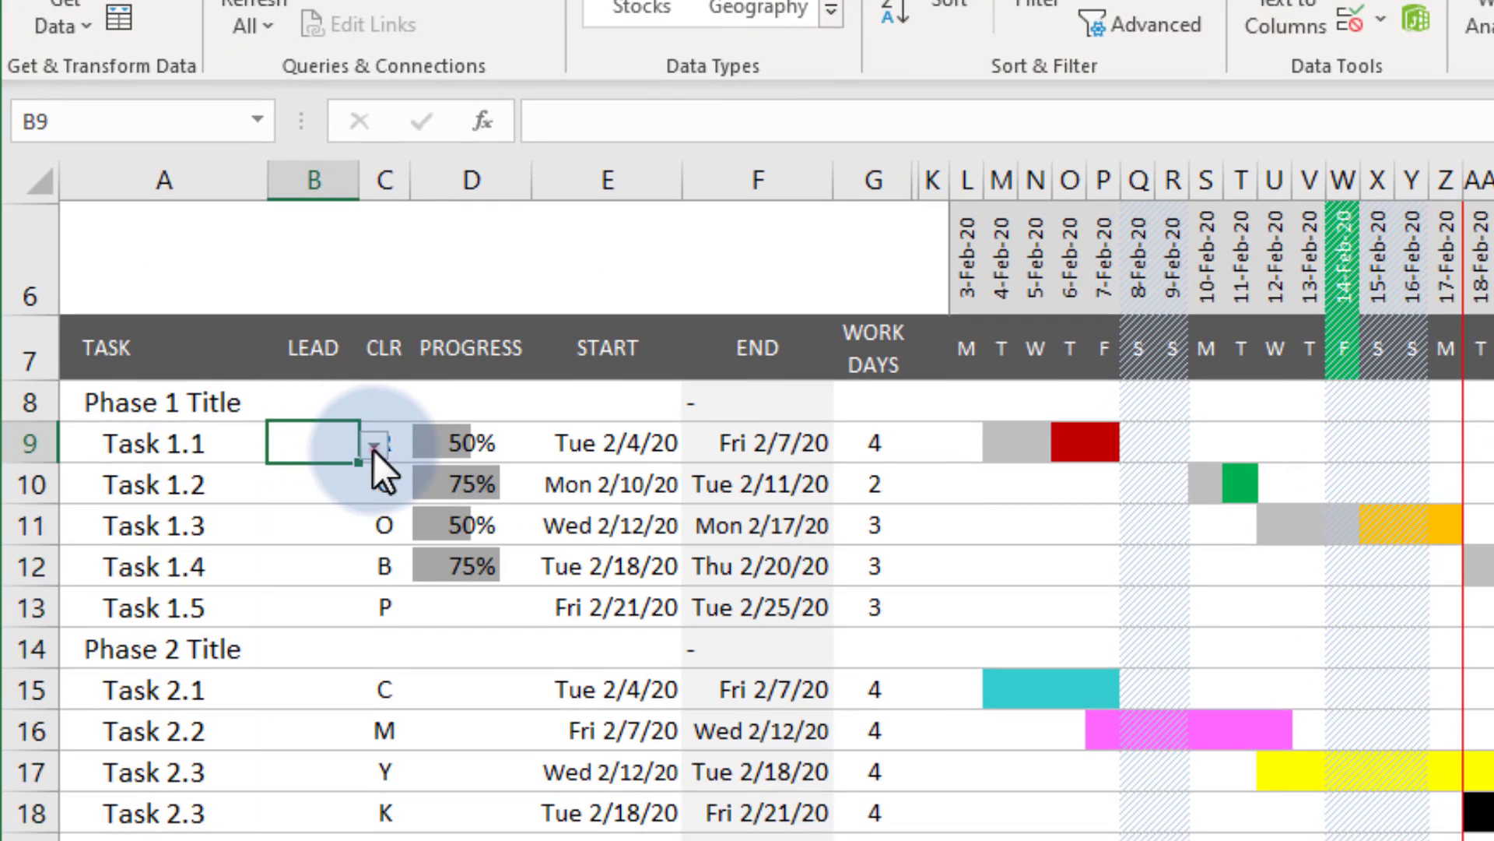
{"action": "left_click", "coordinate": [375, 445]}
{"action": "left_click", "coordinate": [291, 479]}
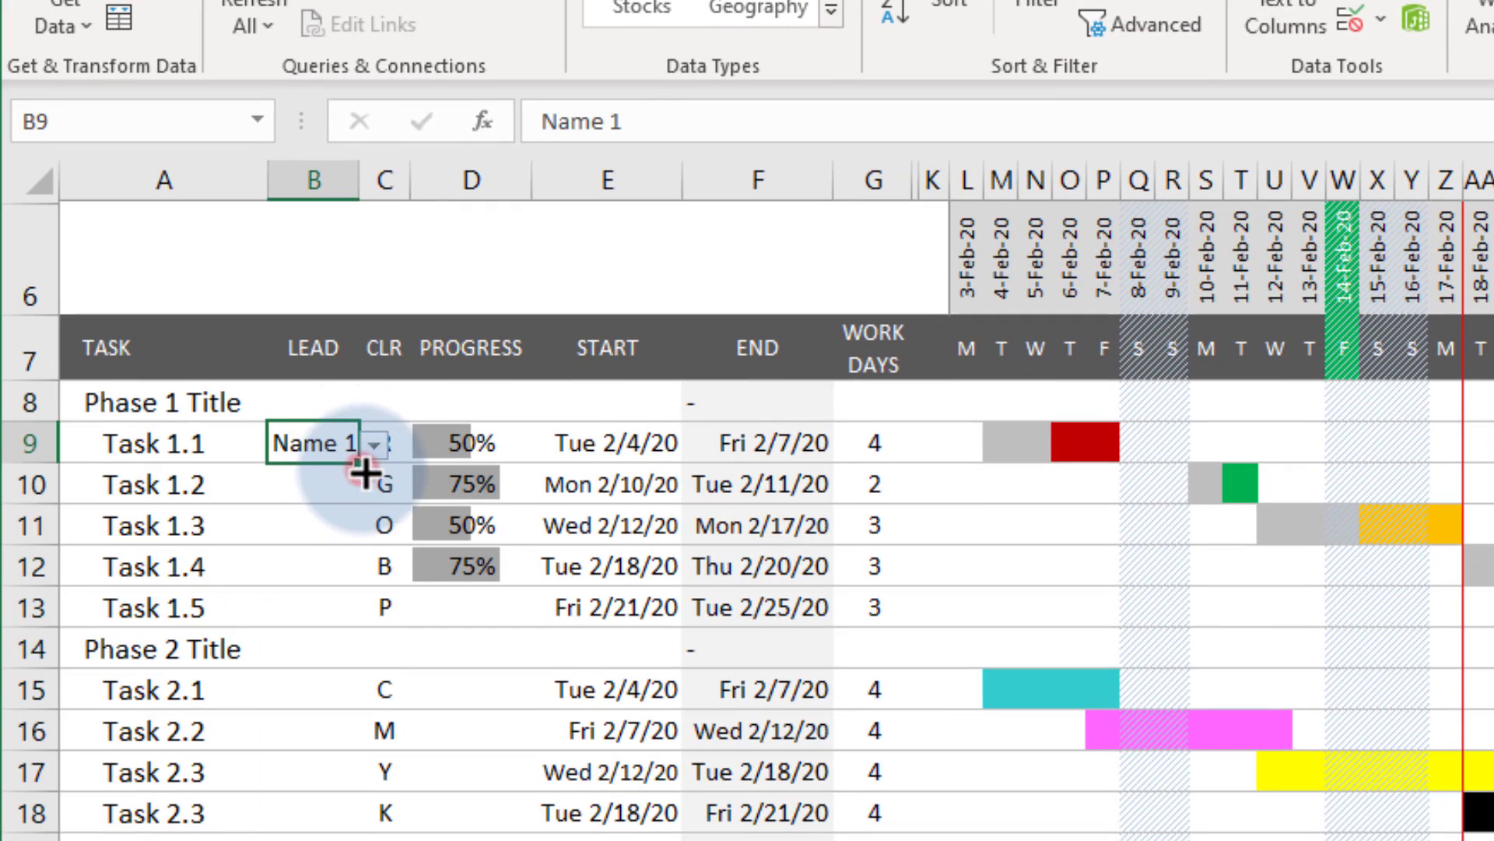
{"action": "left_click_drag", "start_coordinate": [359, 463], "coordinate": [359, 626]}
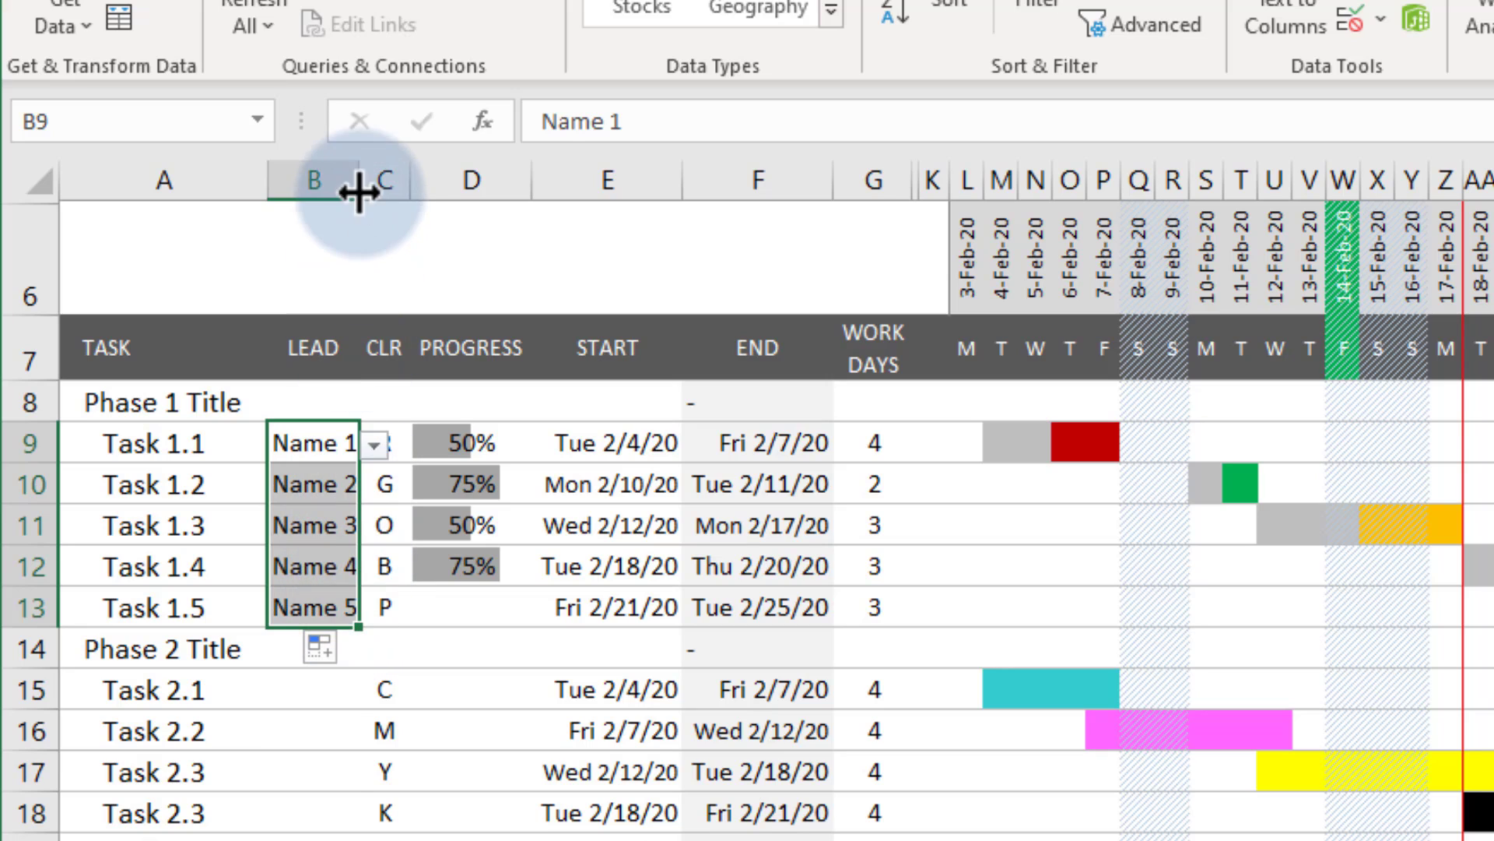
{"action": "left_click_drag", "start_coordinate": [359, 180], "coordinate": [364, 180]}
Put =IFERROR(VLOOKUP(B8,lead_table,2,FALSE),"-") in C8 and fill it down column C
{"action": "left_click", "coordinate": [386, 403]}
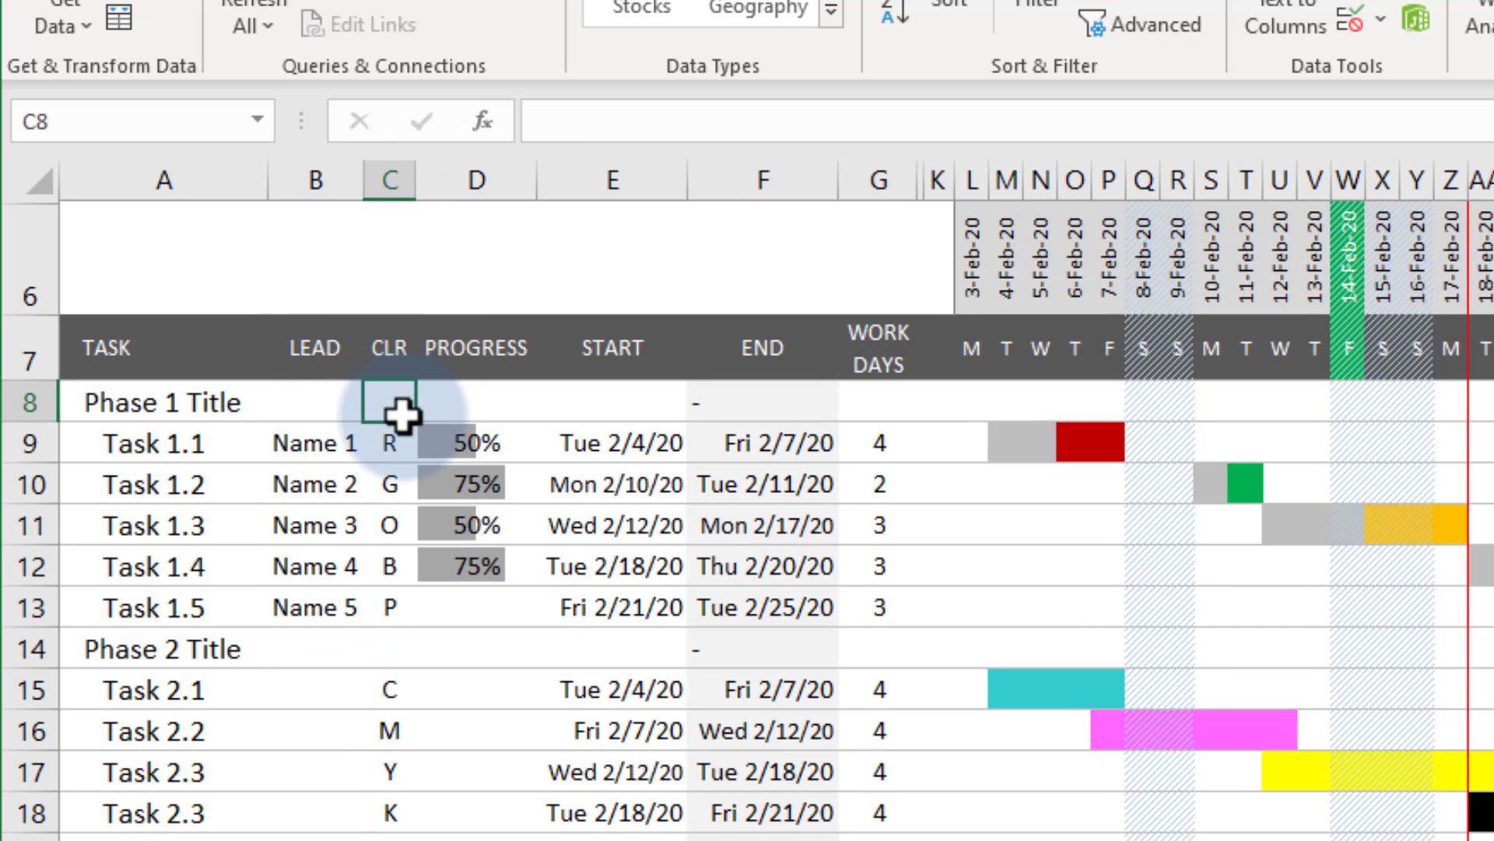
{"action": "type", "text": "=VLOOKUP(B8,"}
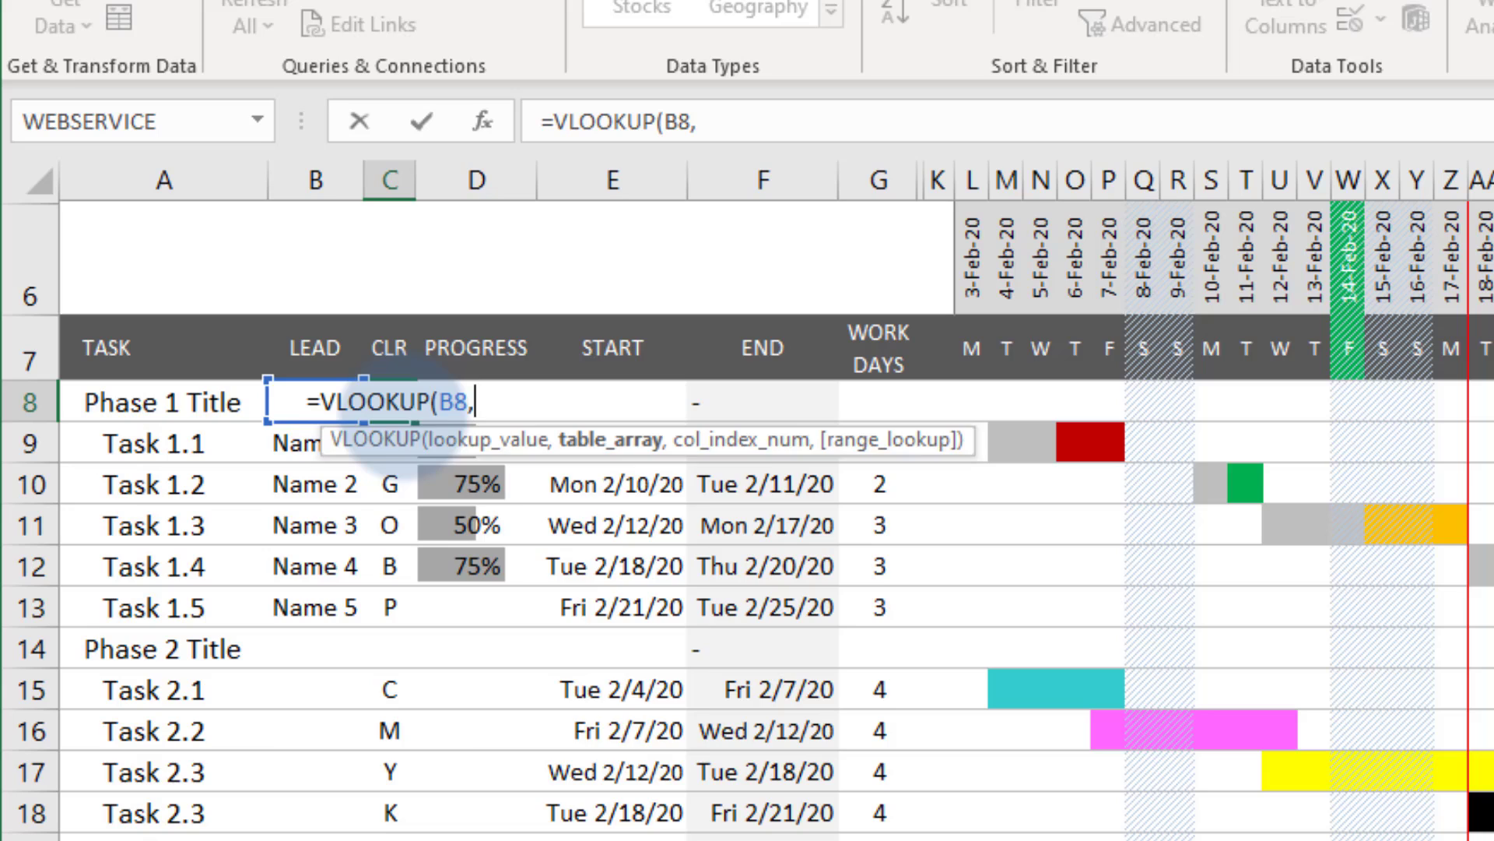
{"action": "type", "text": "lead_table,2,FALSE)"}
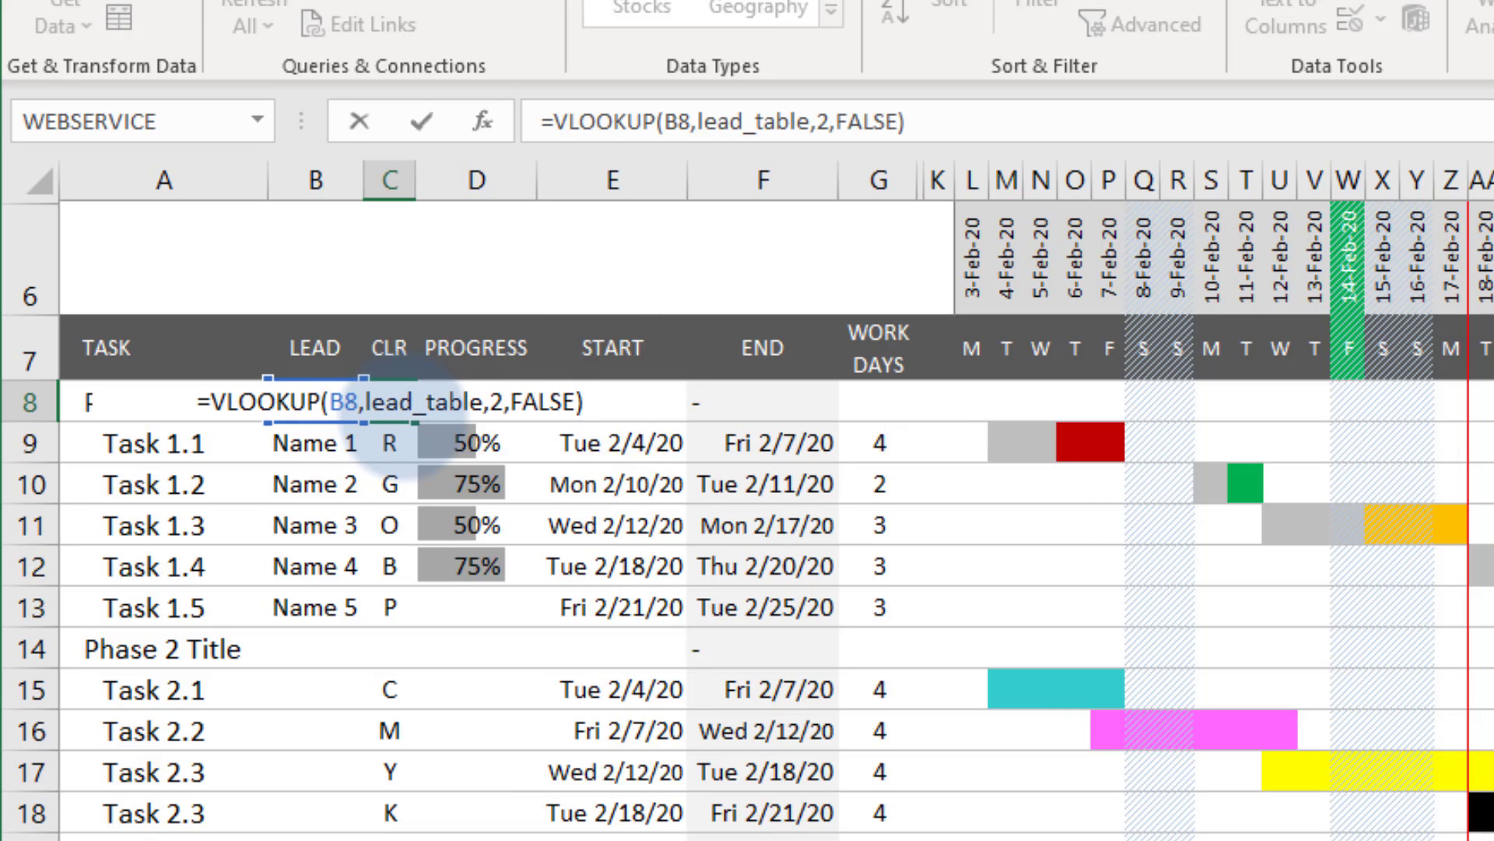
{"action": "key", "text": "Return"}
{"action": "left_click", "coordinate": [401, 402]}
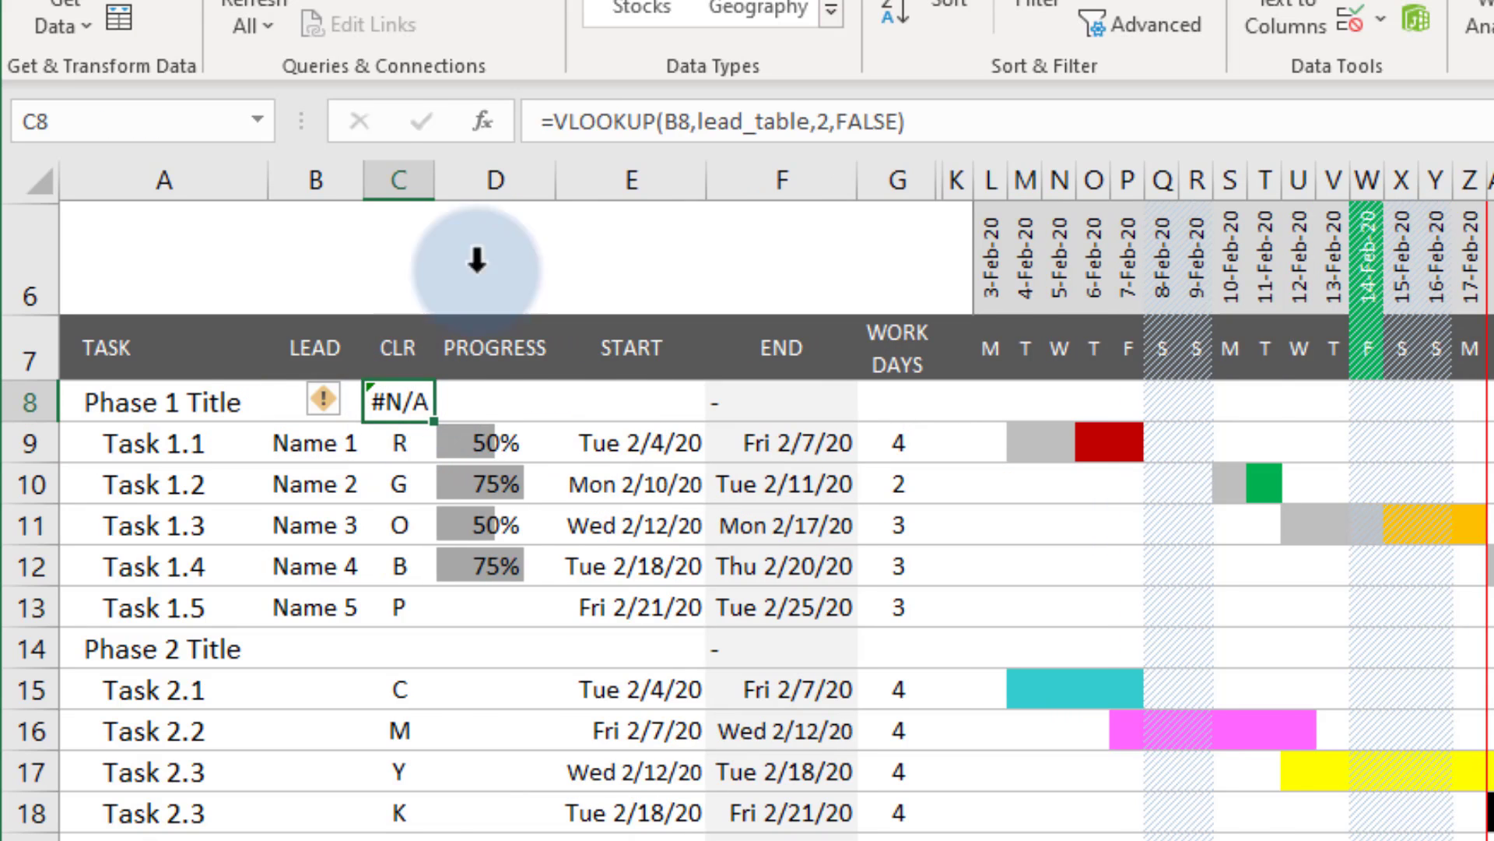
{"action": "left_click", "coordinate": [550, 120]}
{"action": "type", "text": "IFERROR("}
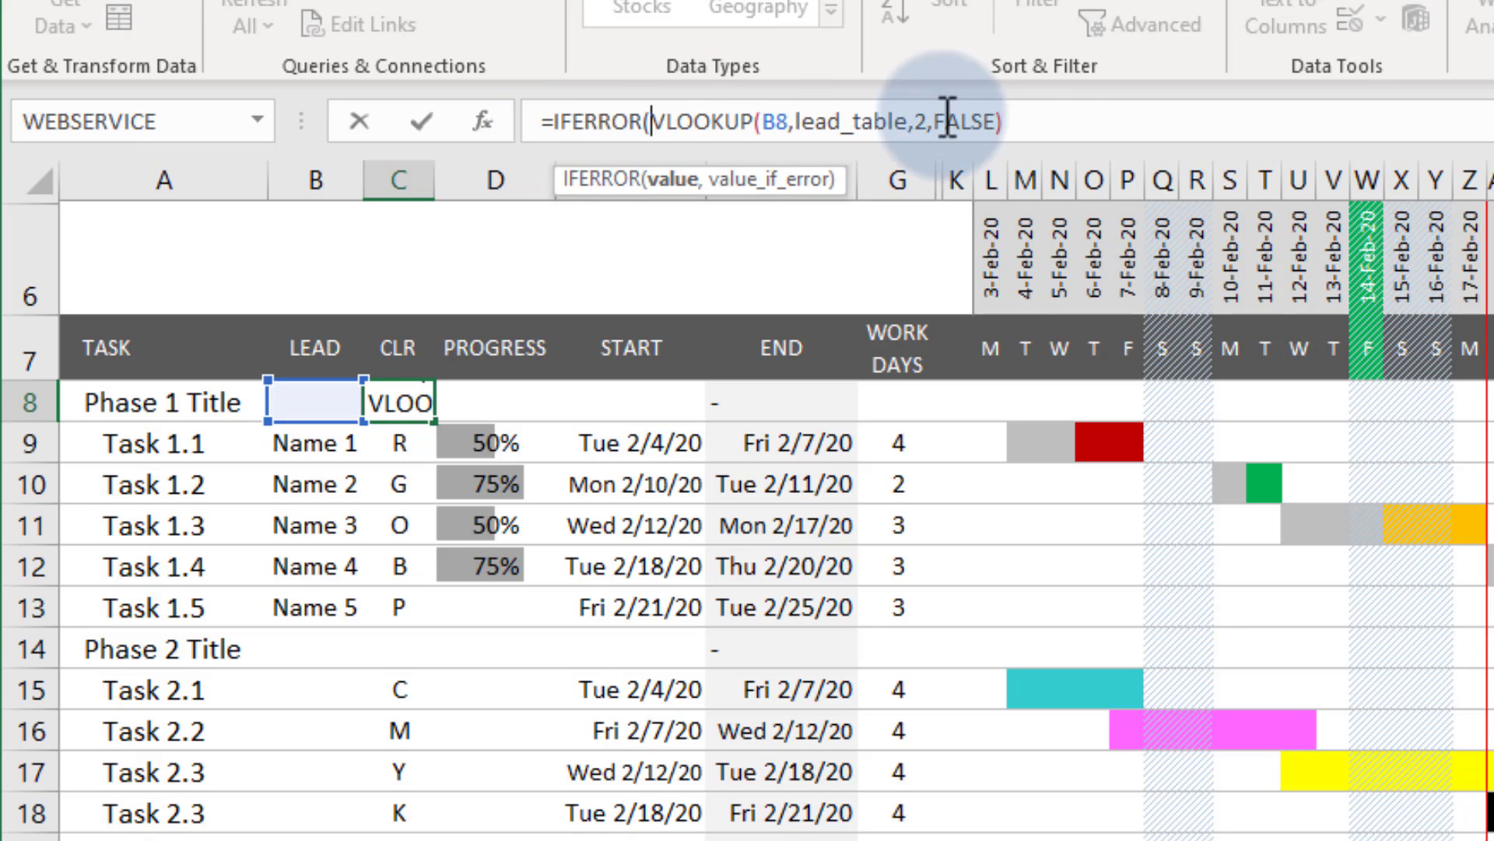
{"action": "left_click", "coordinate": [1016, 121]}
{"action": "type", "text": ",\"-\")"}
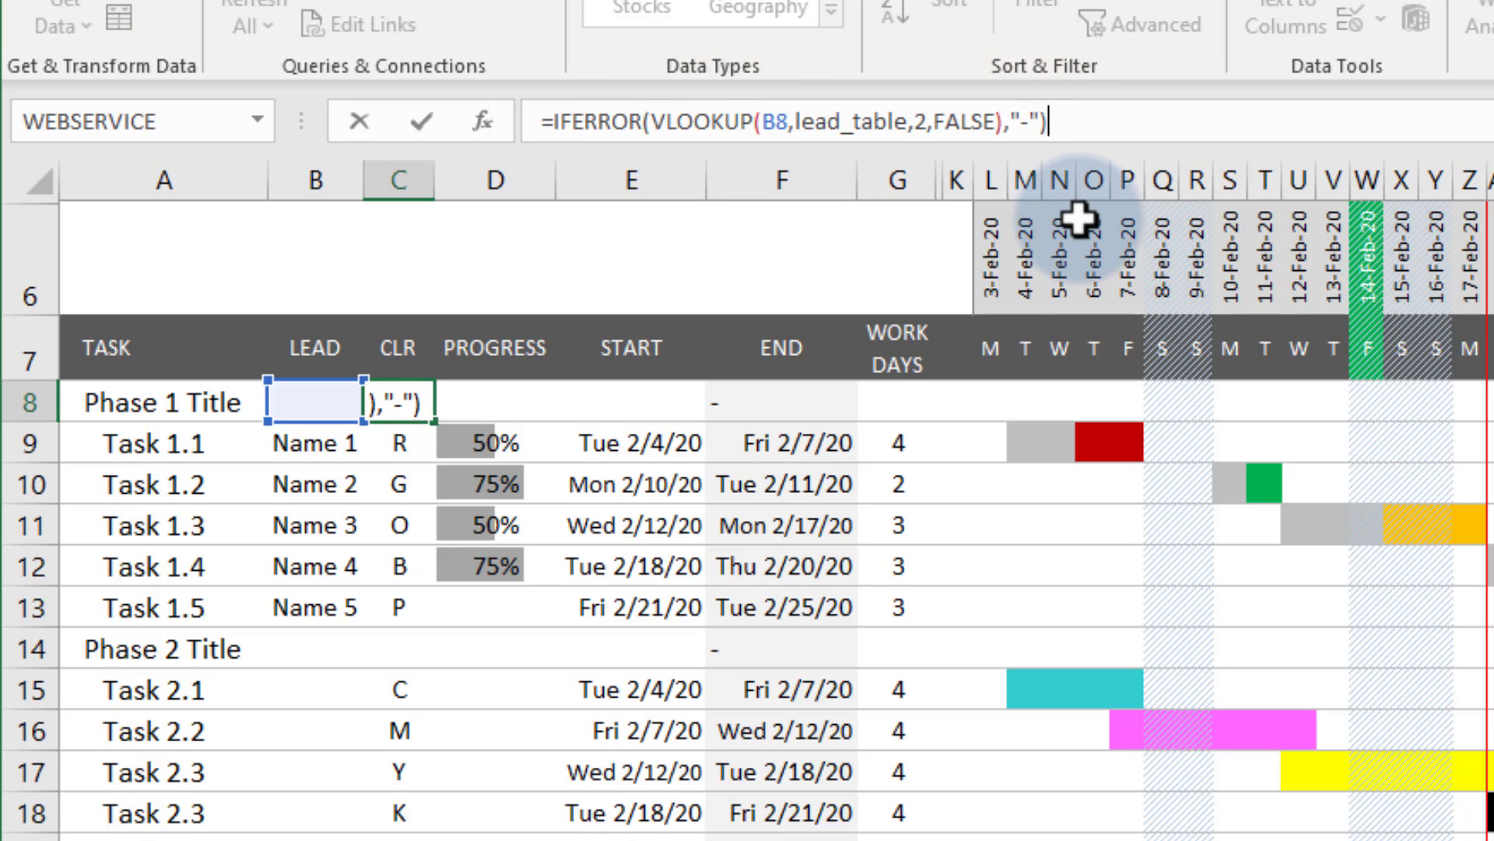
{"action": "key", "text": "Return"}
{"action": "left_click", "coordinate": [272, 407]}
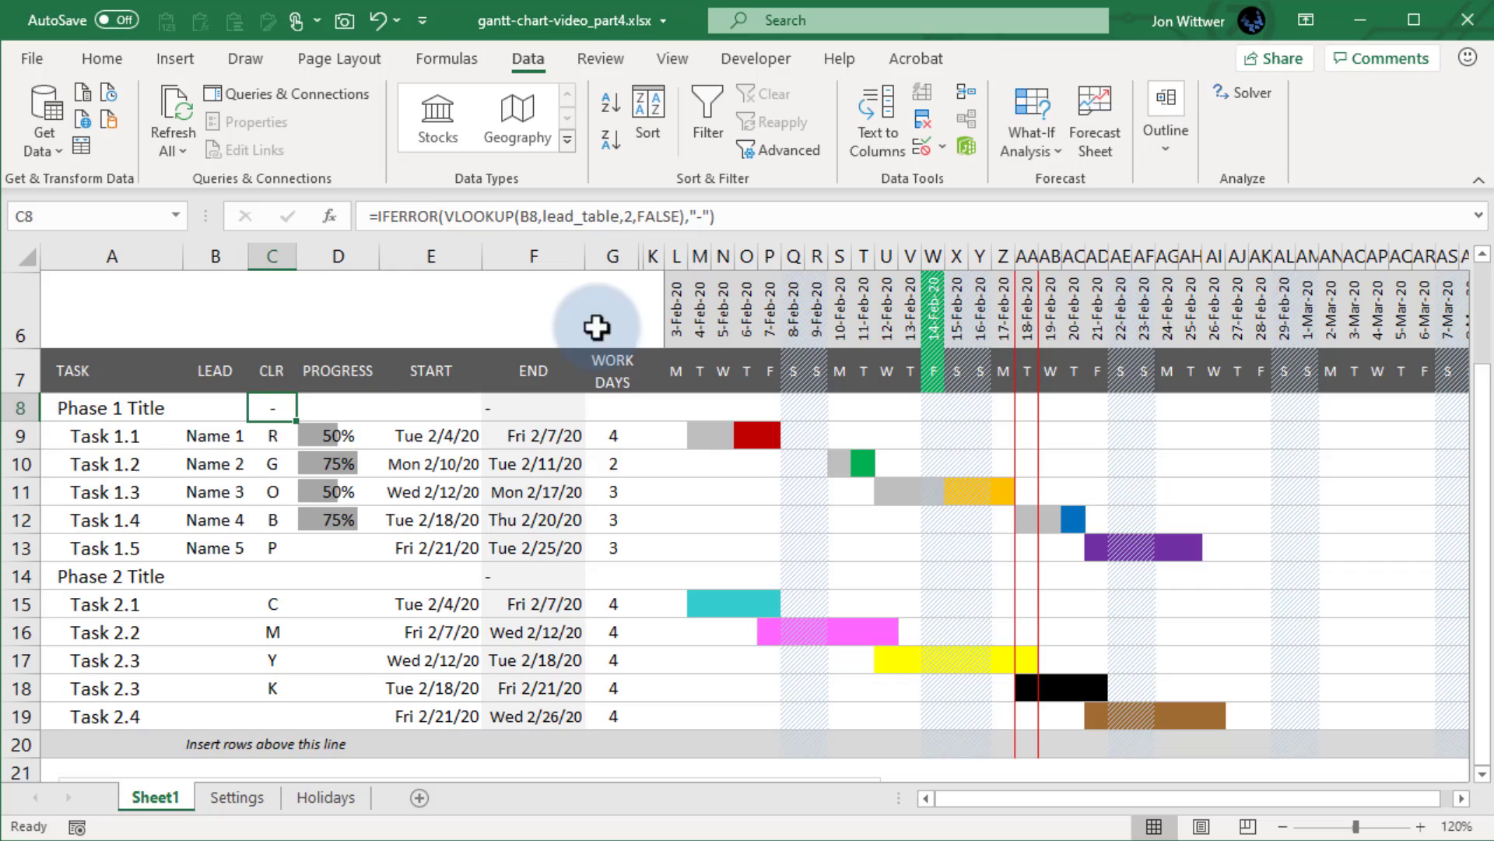
{"action": "left_click_drag", "start_coordinate": [295, 419], "coordinate": [326, 716]}
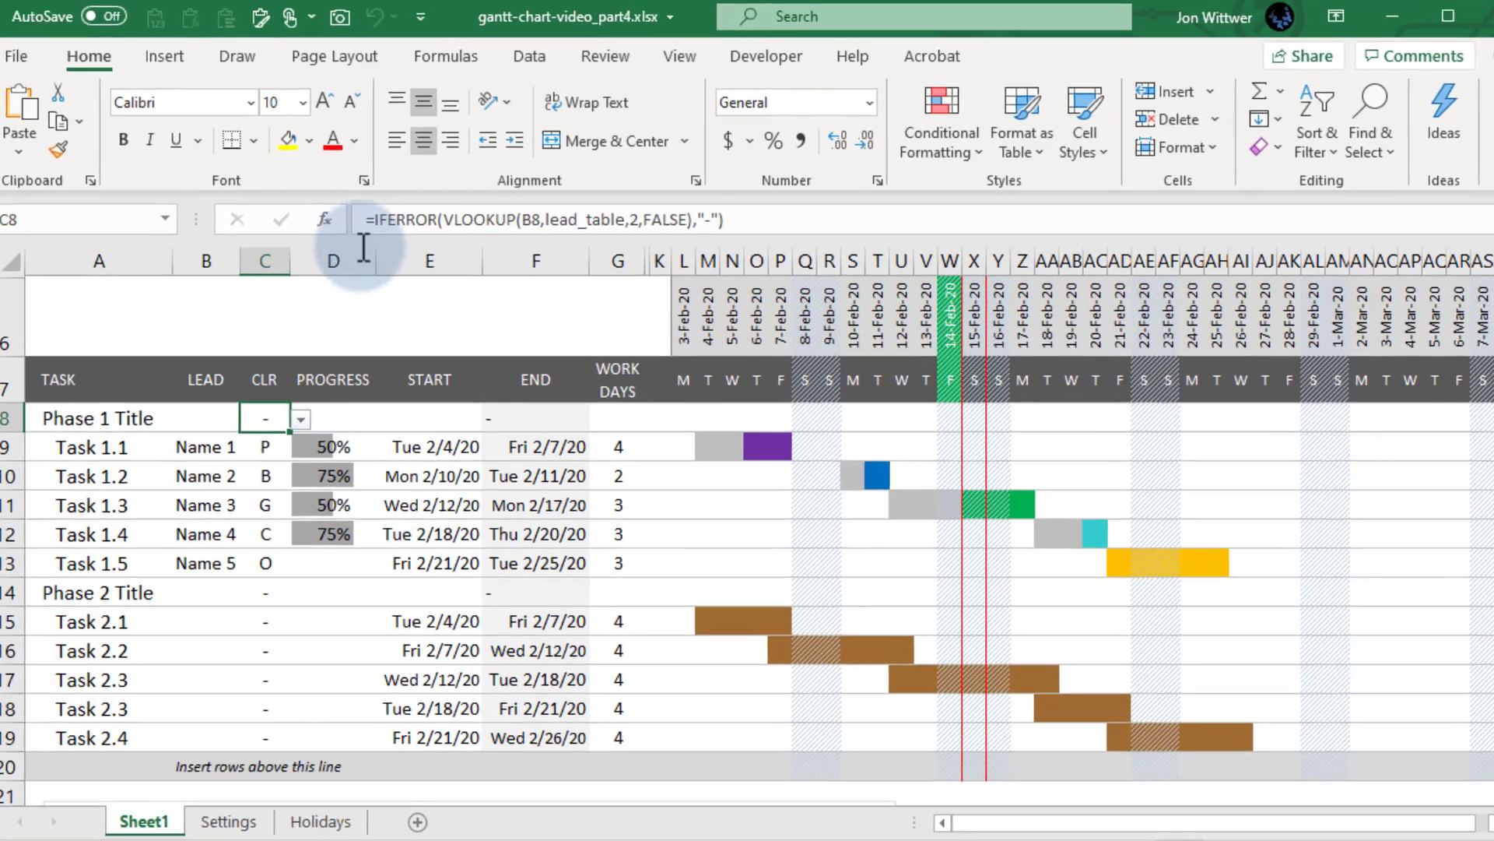
{"action": "left_click", "coordinate": [373, 215]}
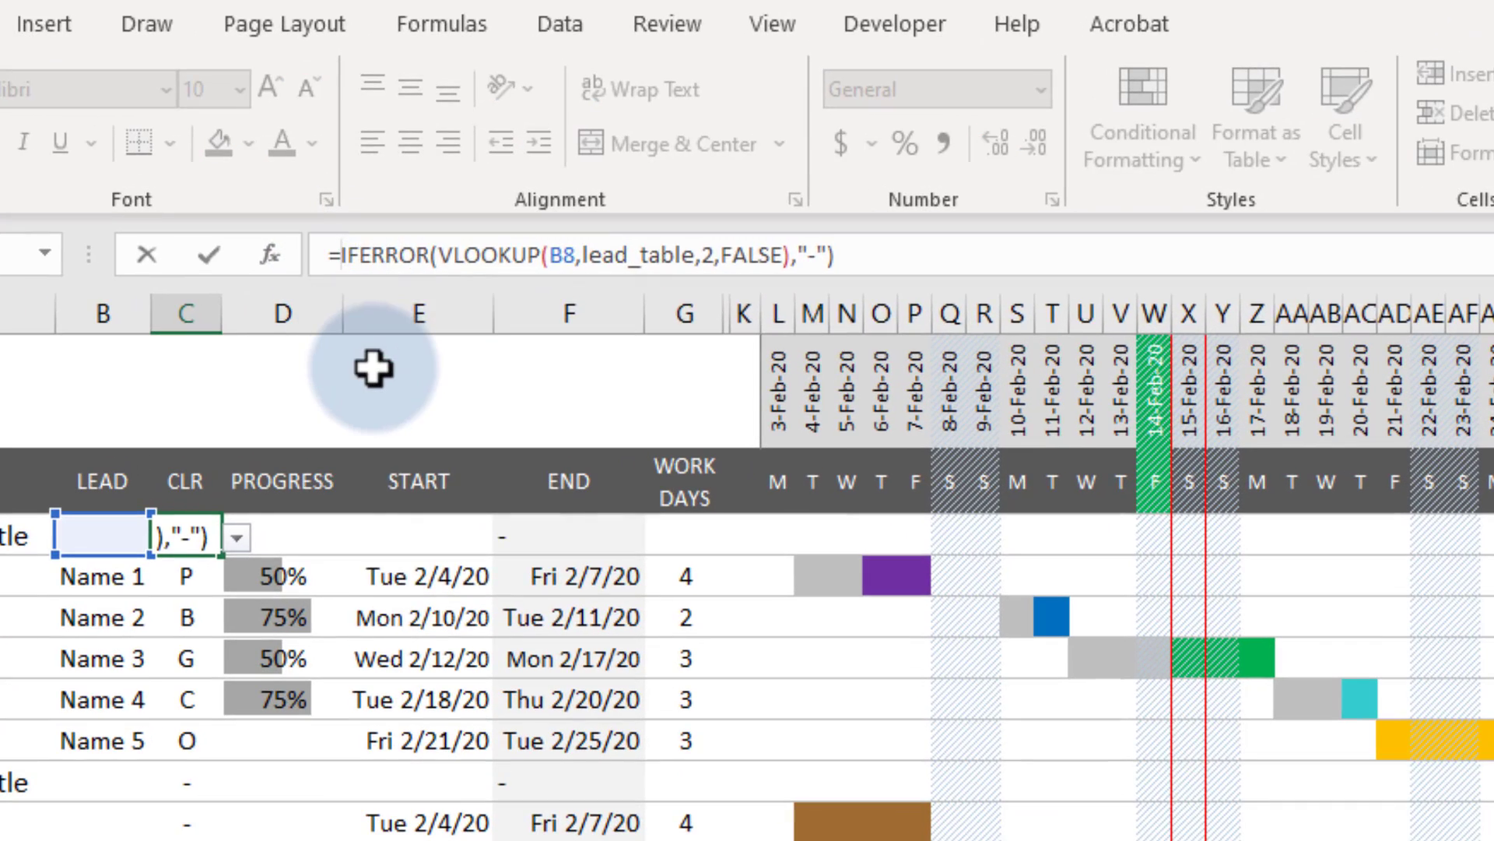
{"action": "type", "text": "IF(AND(task_end<TODAY(),"}
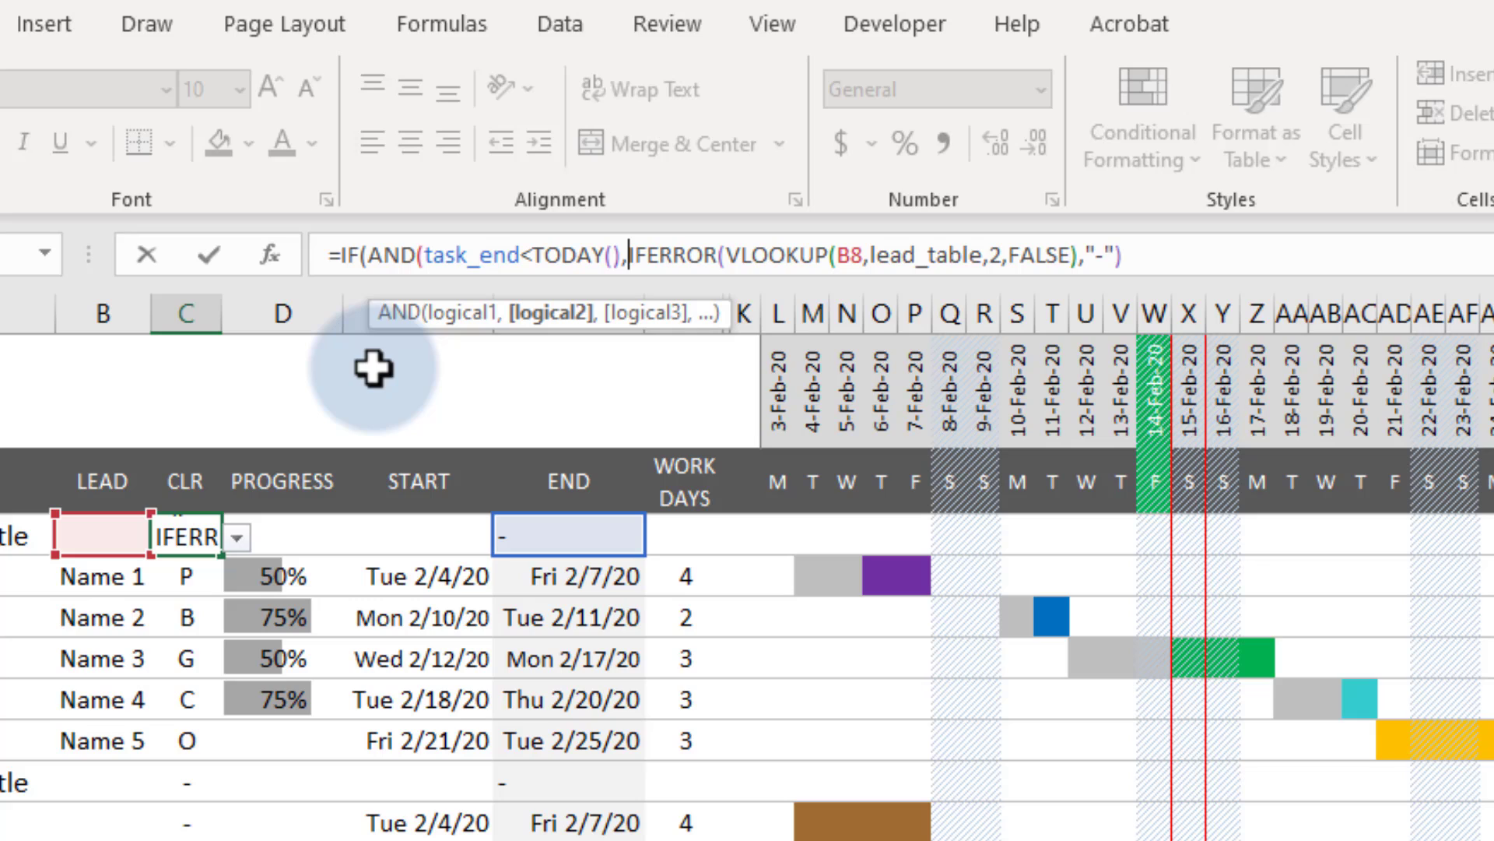
{"action": "type", "text": "task_progress<1),"}
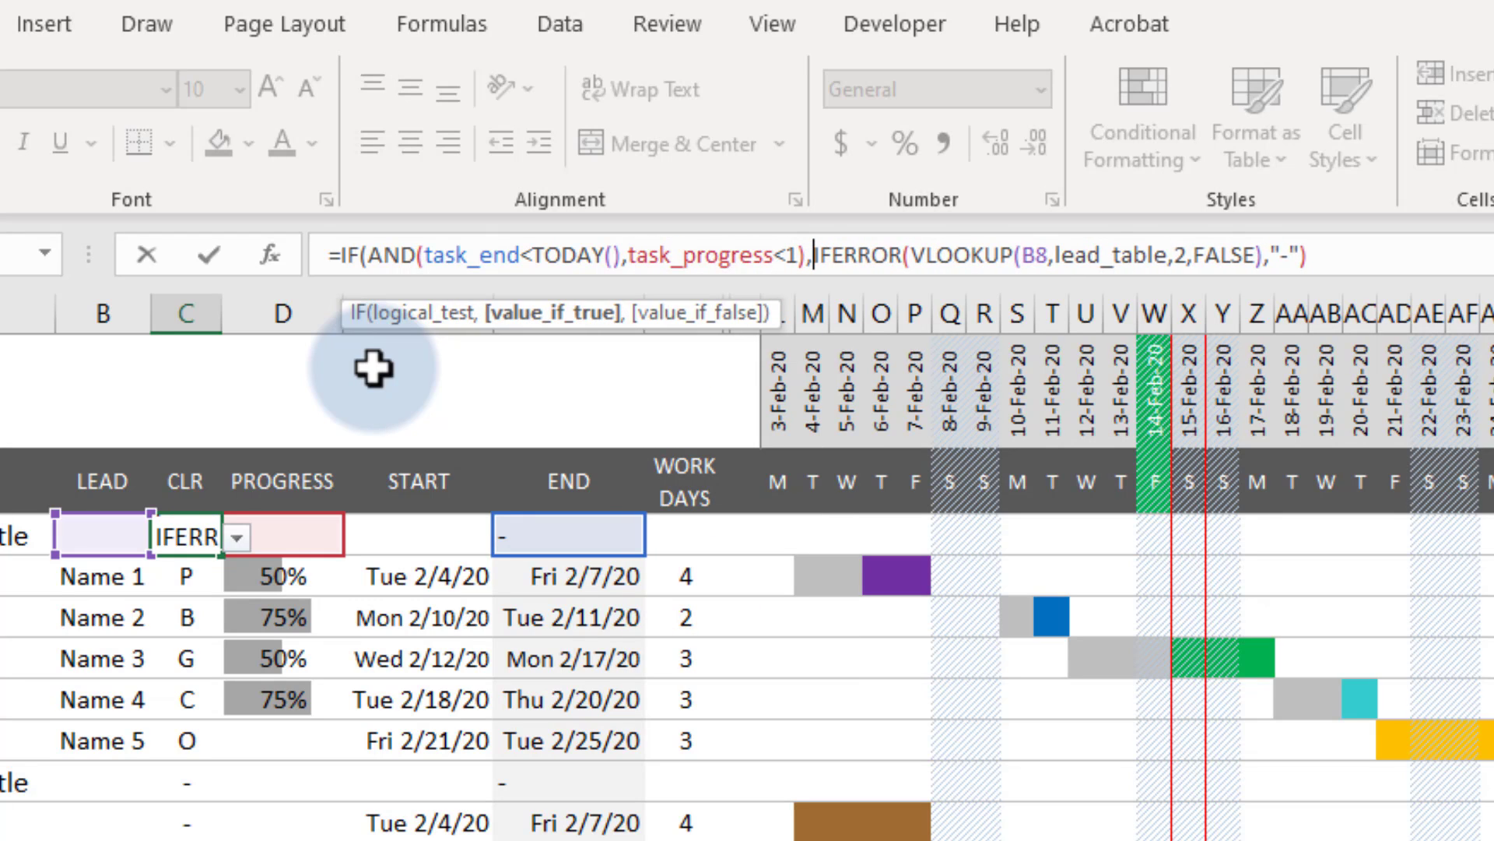
{"action": "type", "text": "\"r\","}
{"action": "left_click", "coordinate": [1345, 254]}
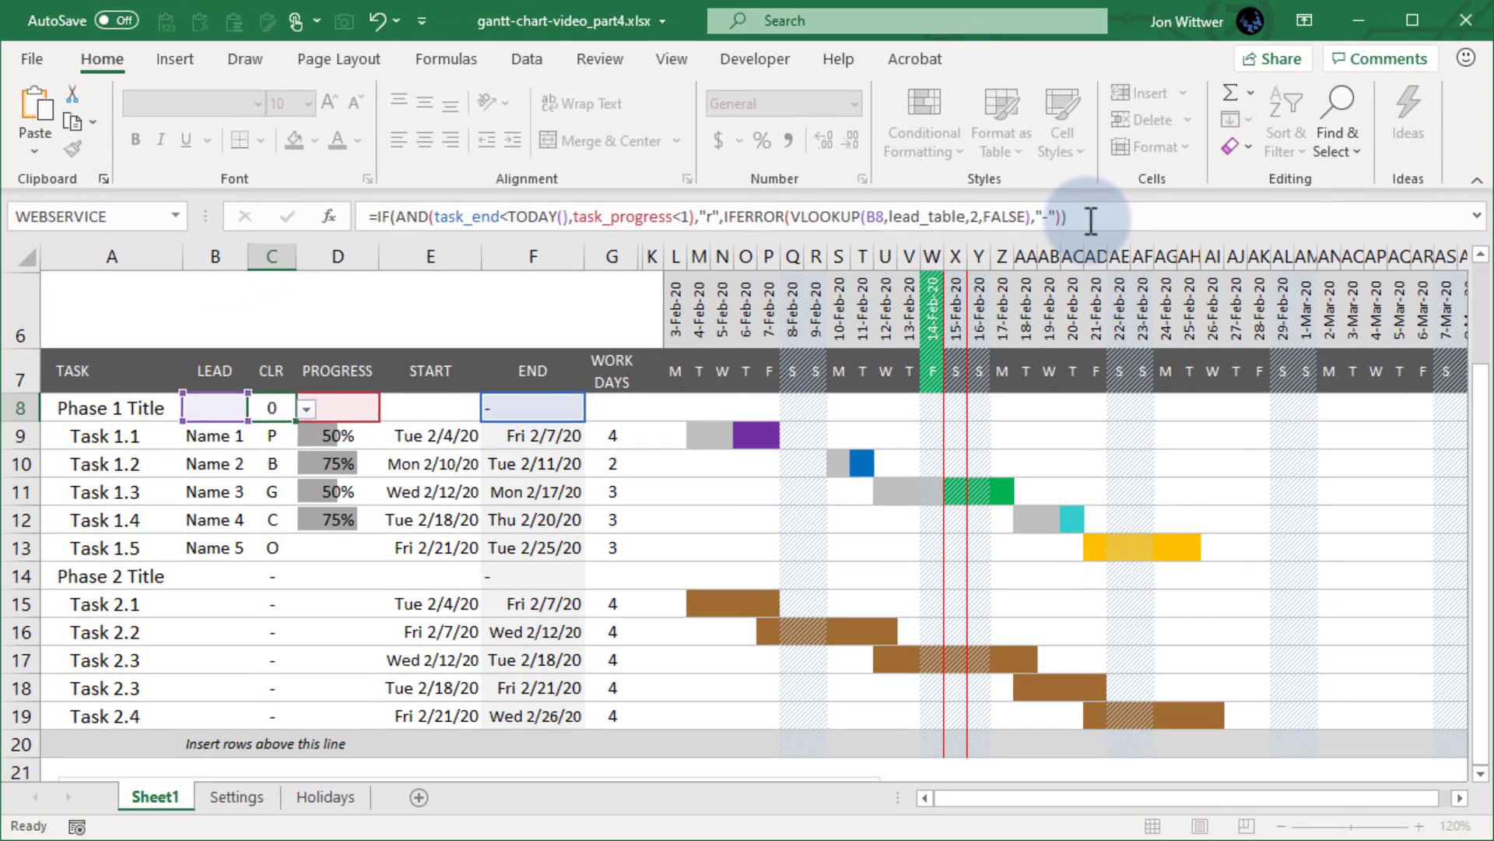
{"action": "key", "text": "ctrl+Return"}
{"action": "double_click", "coordinate": [294, 421]}
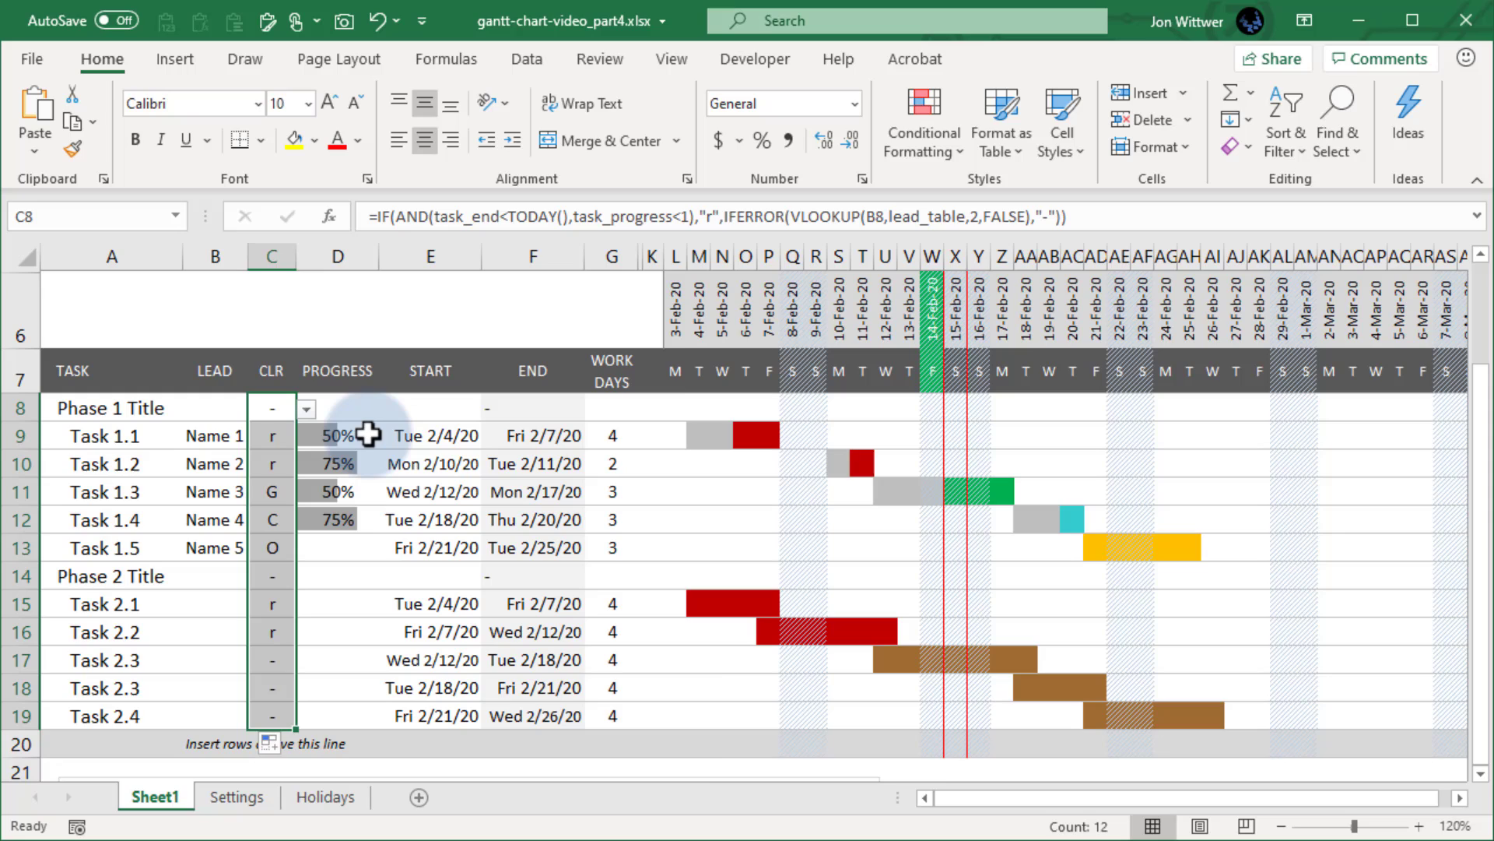
{"action": "key", "text": "ctrl+z"}
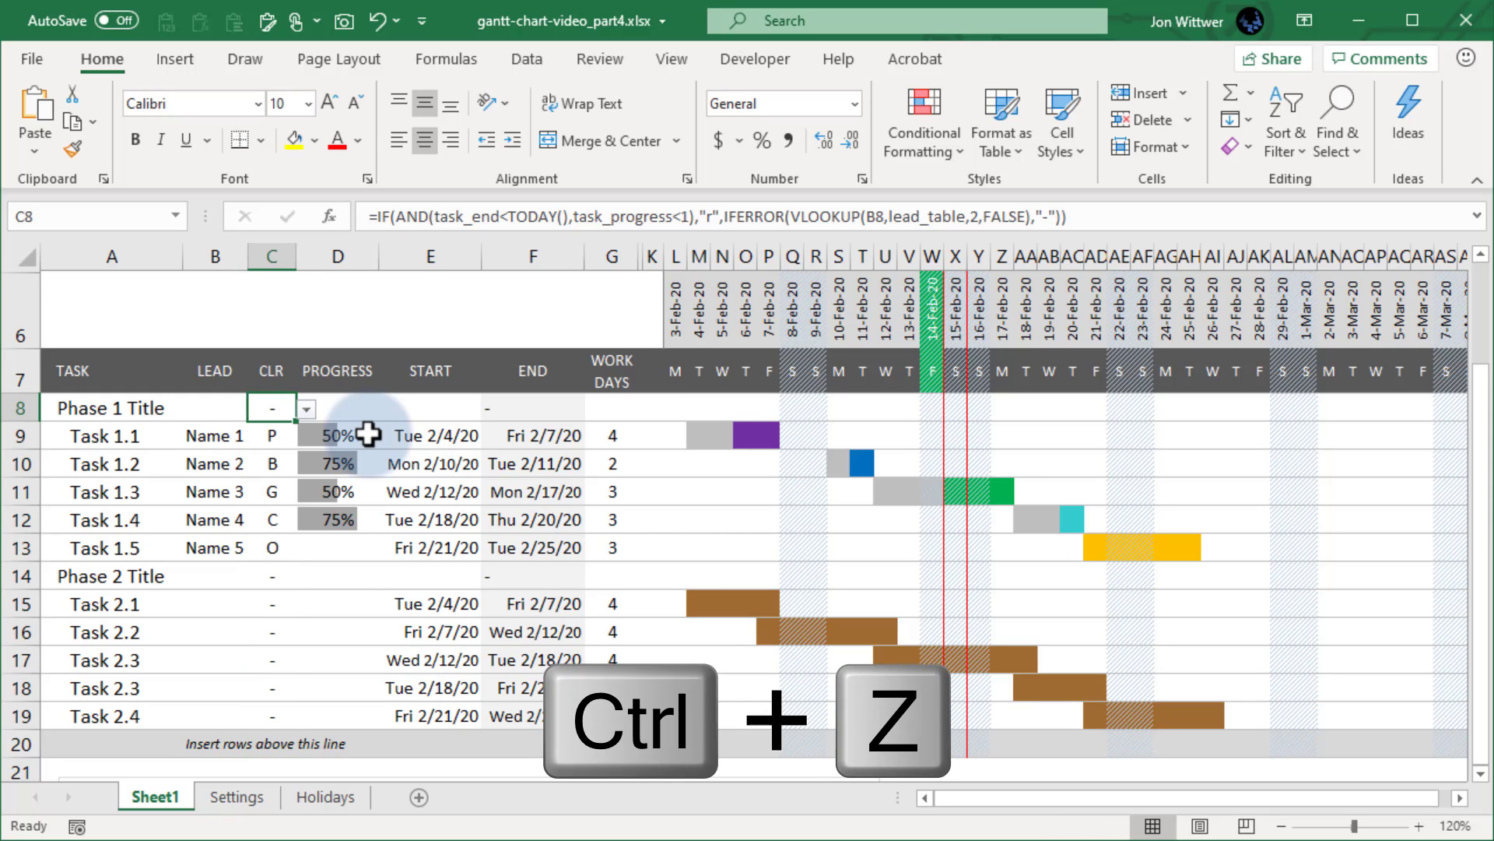
{"action": "key", "text": "ctrl+z"}
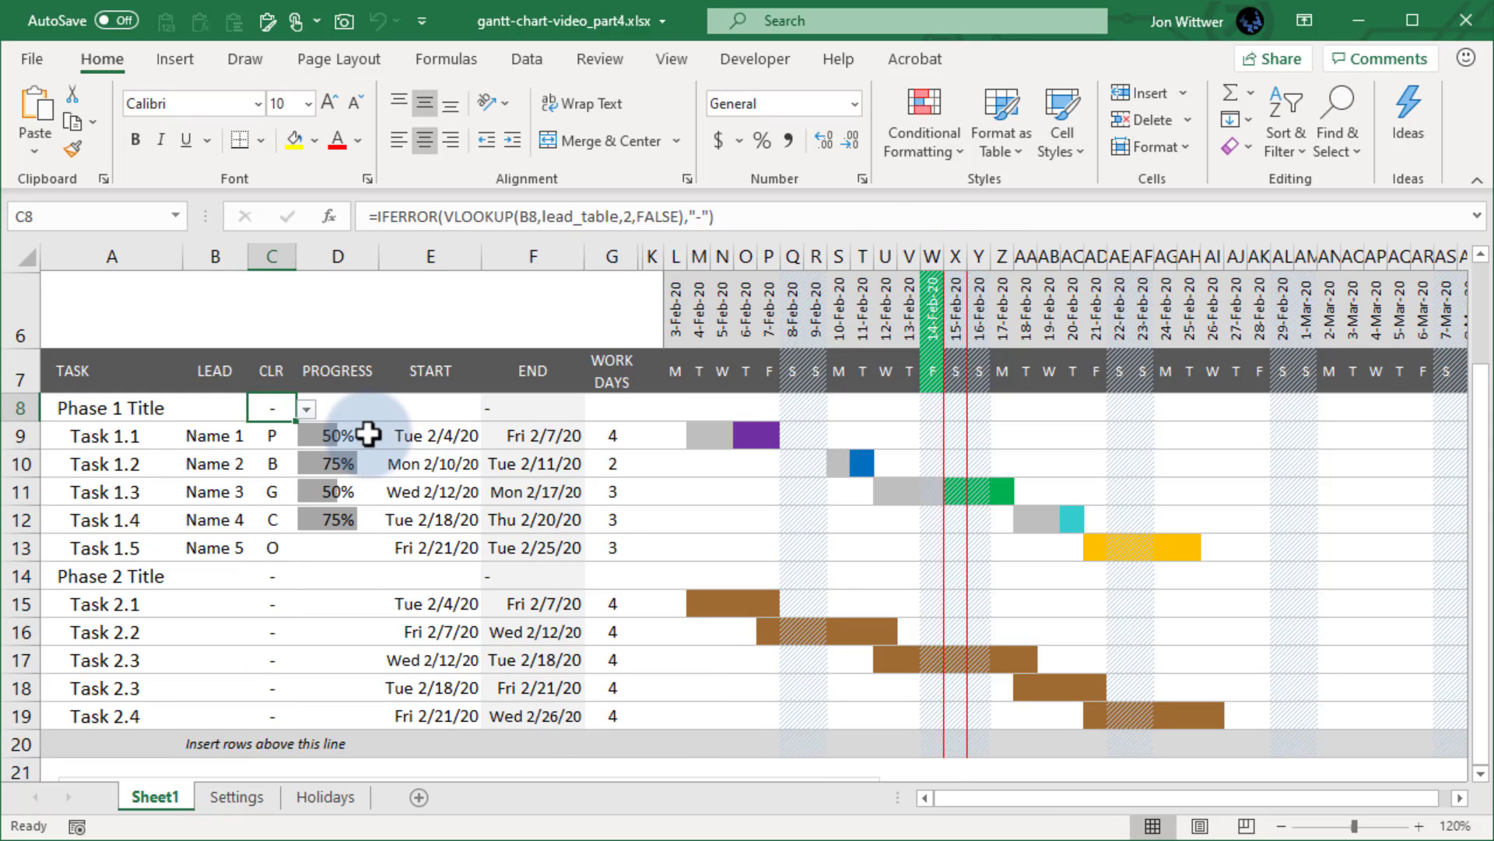
Start a new formula-based conditional formatting rule from chart cell L8
{"action": "left_click", "coordinate": [676, 408]}
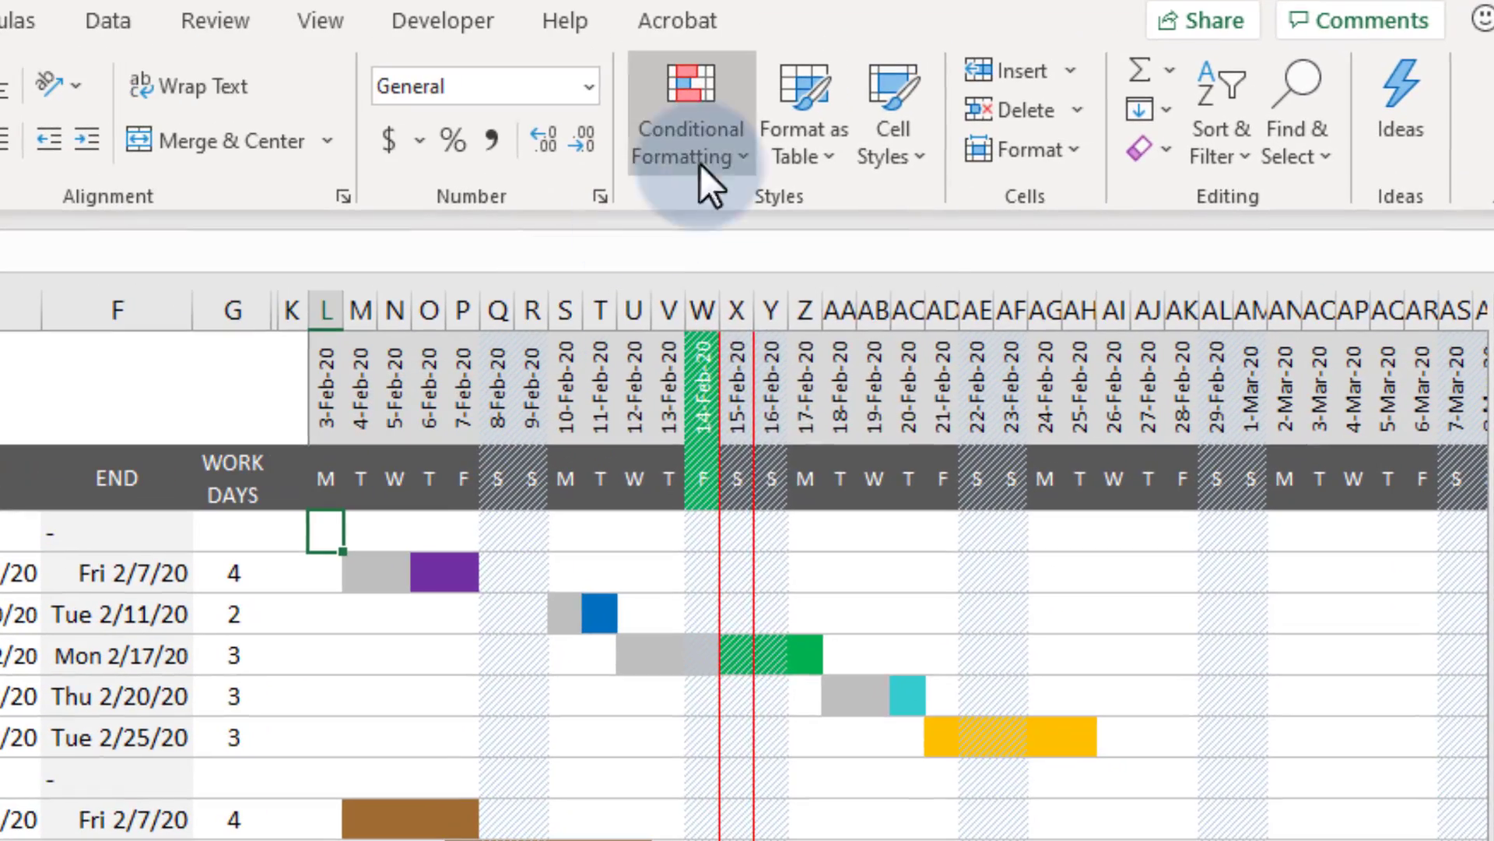
{"action": "left_click", "coordinate": [922, 123]}
{"action": "left_click", "coordinate": [716, 716]}
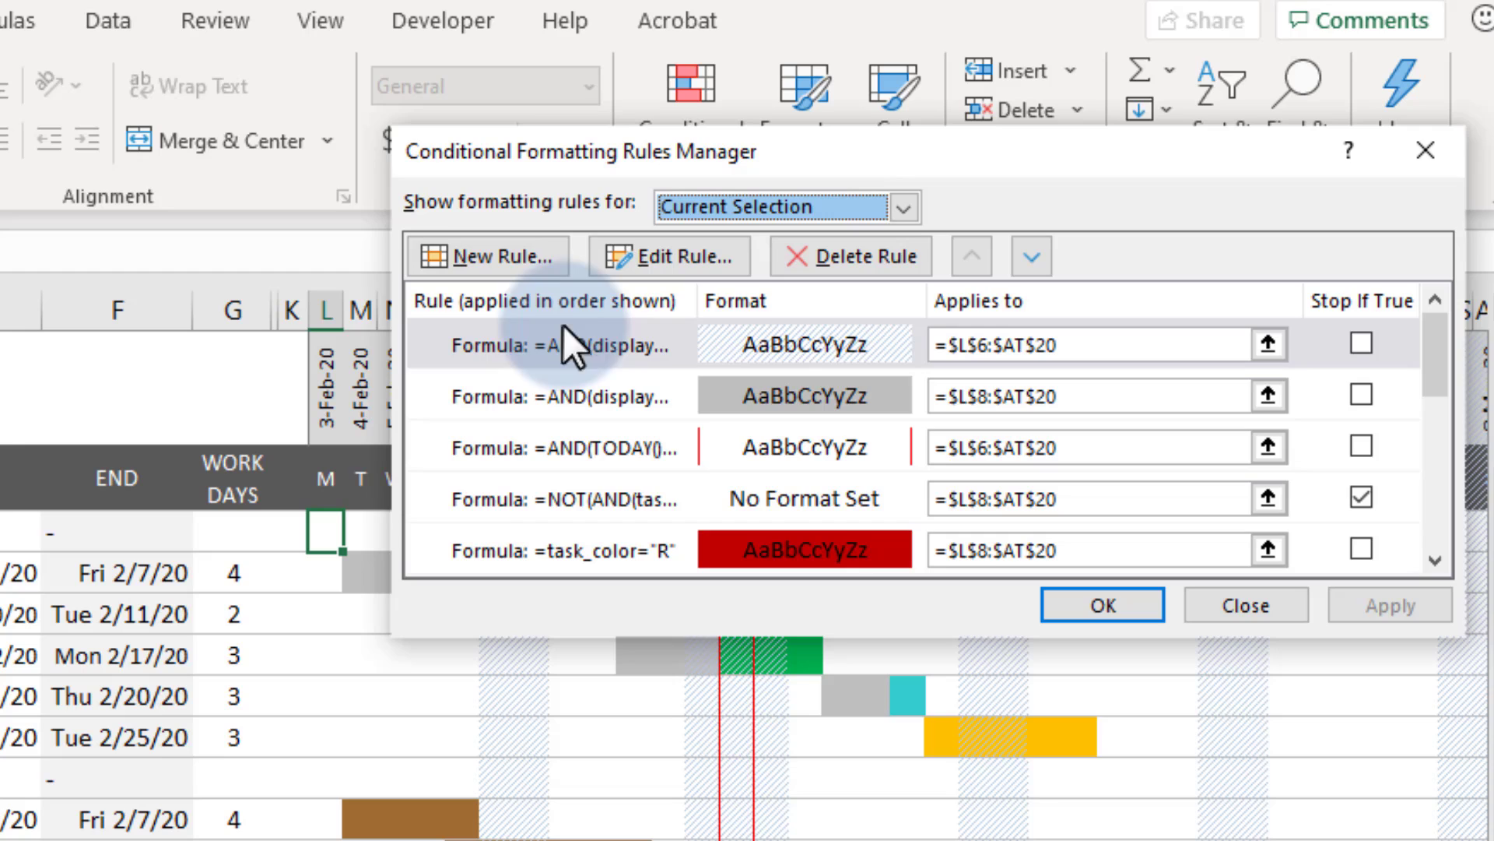
{"action": "left_click", "coordinate": [537, 253]}
{"action": "left_click", "coordinate": [565, 310]}
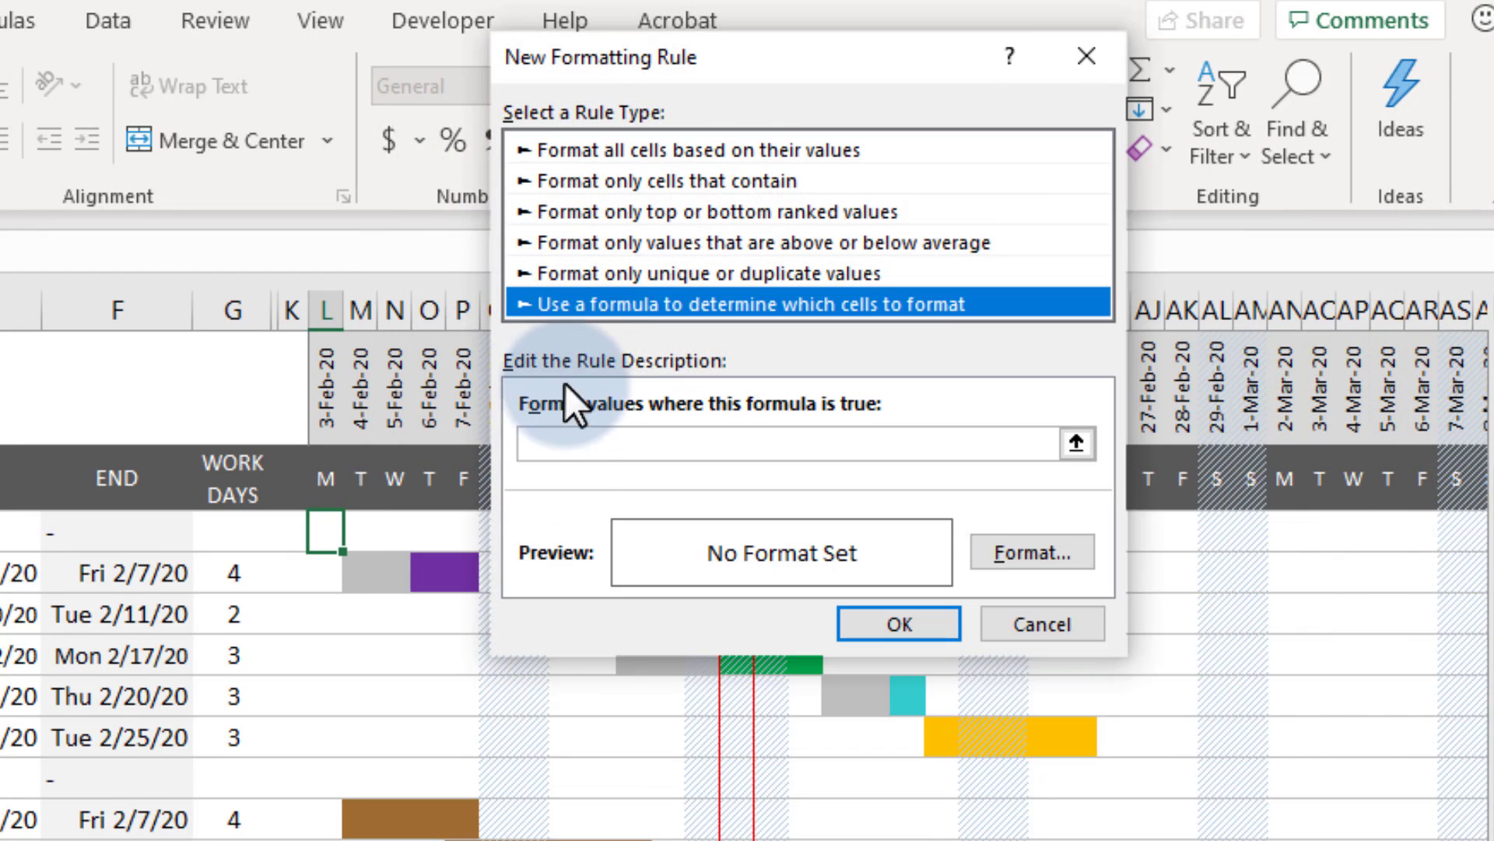
{"action": "left_click", "coordinate": [569, 442]}
{"action": "type", "text": "=AND(task_progress<1,TODAY()>="}
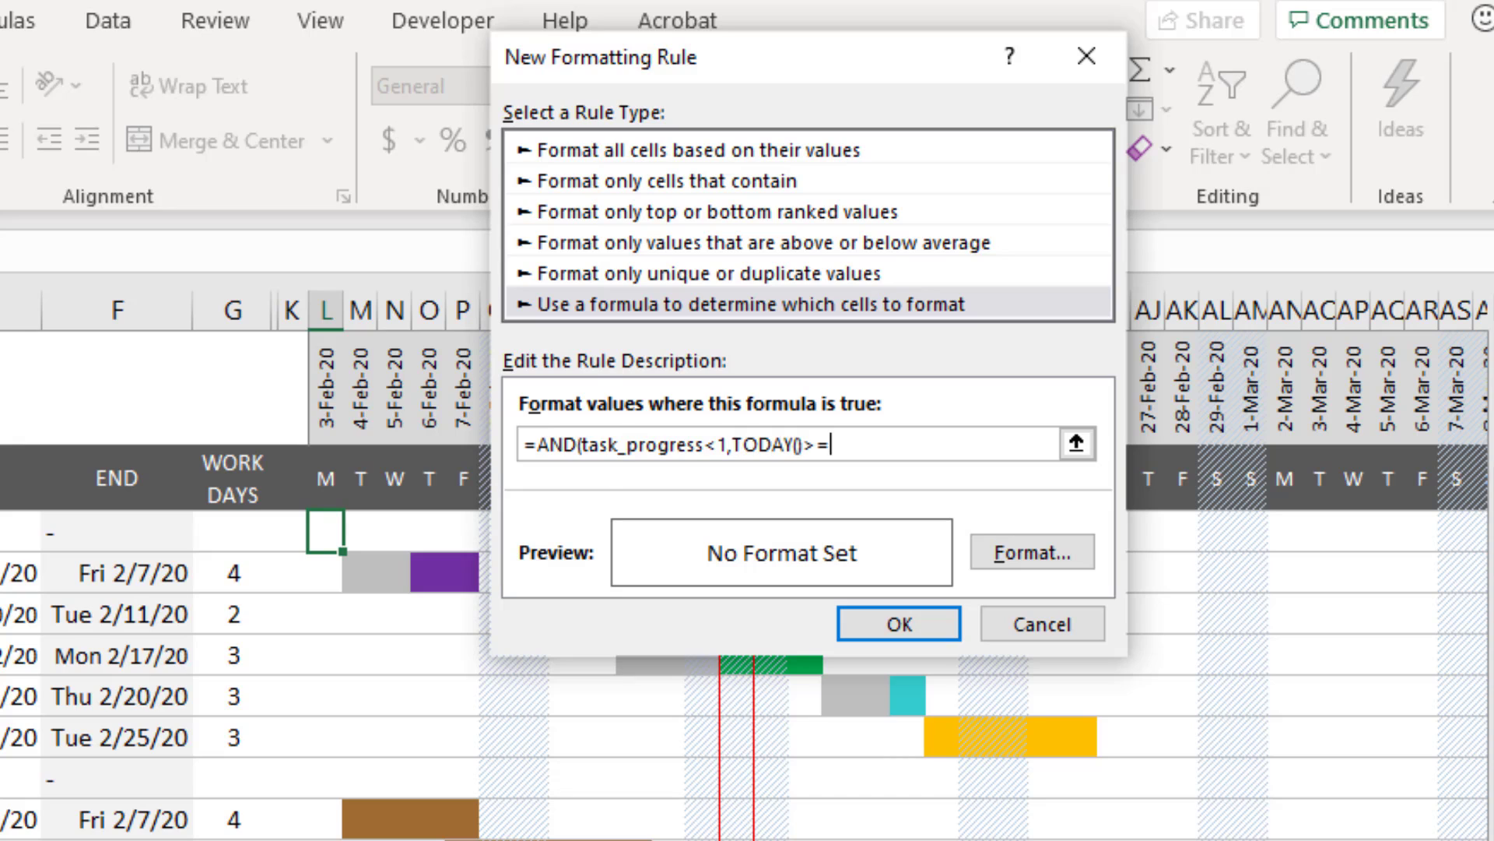
Enter the overdue formula =AND(task_progress<1,TODAY()>=L$6...) with a red fill and save it
{"action": "left_click", "coordinate": [327, 385]}
{"action": "key", "text": "F4"}
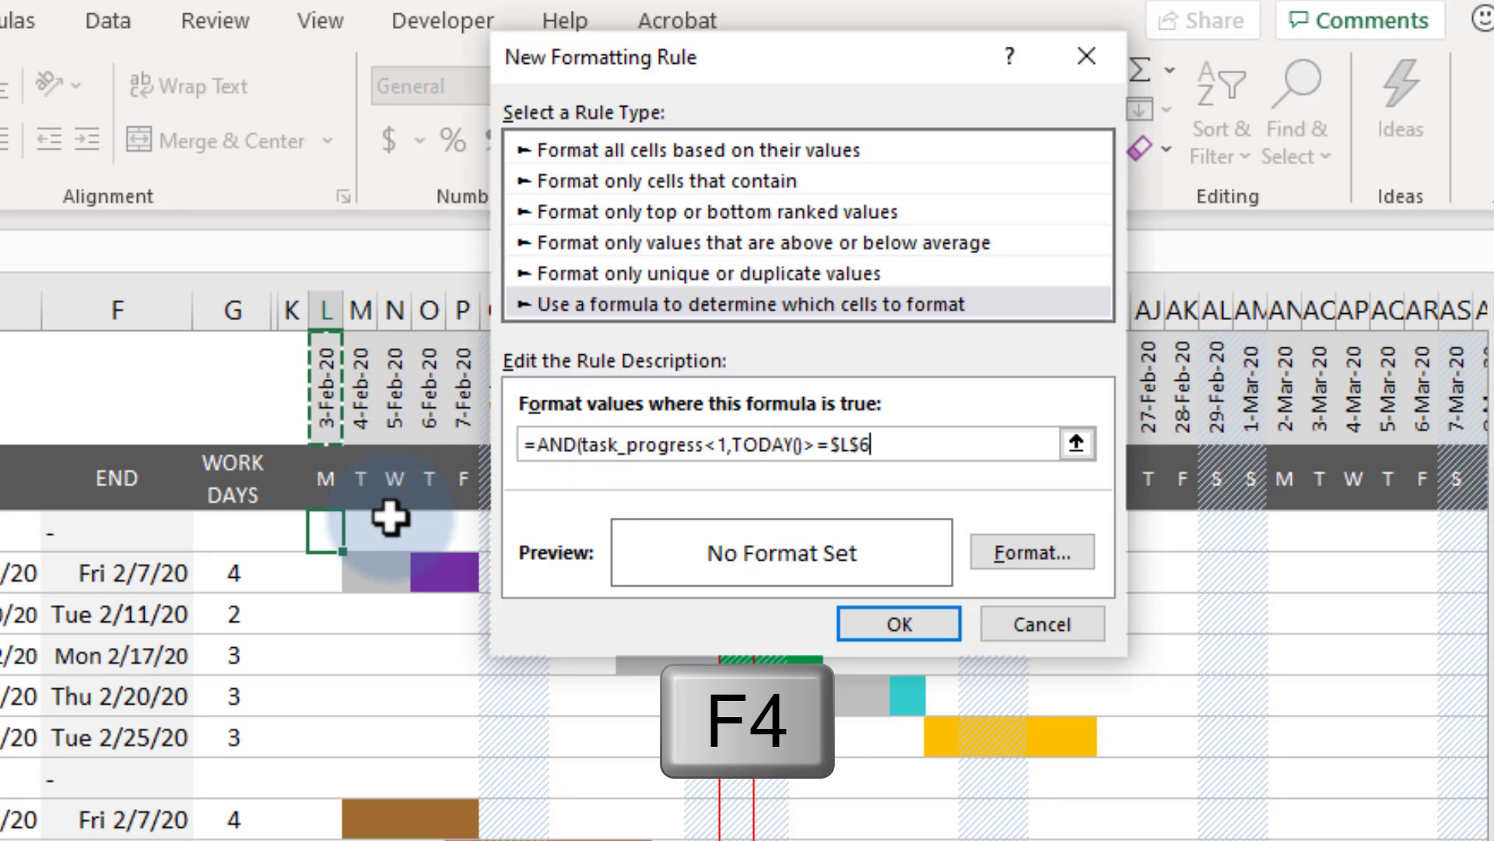
{"action": "key", "text": "F4"}
{"action": "type", "text": ")"}
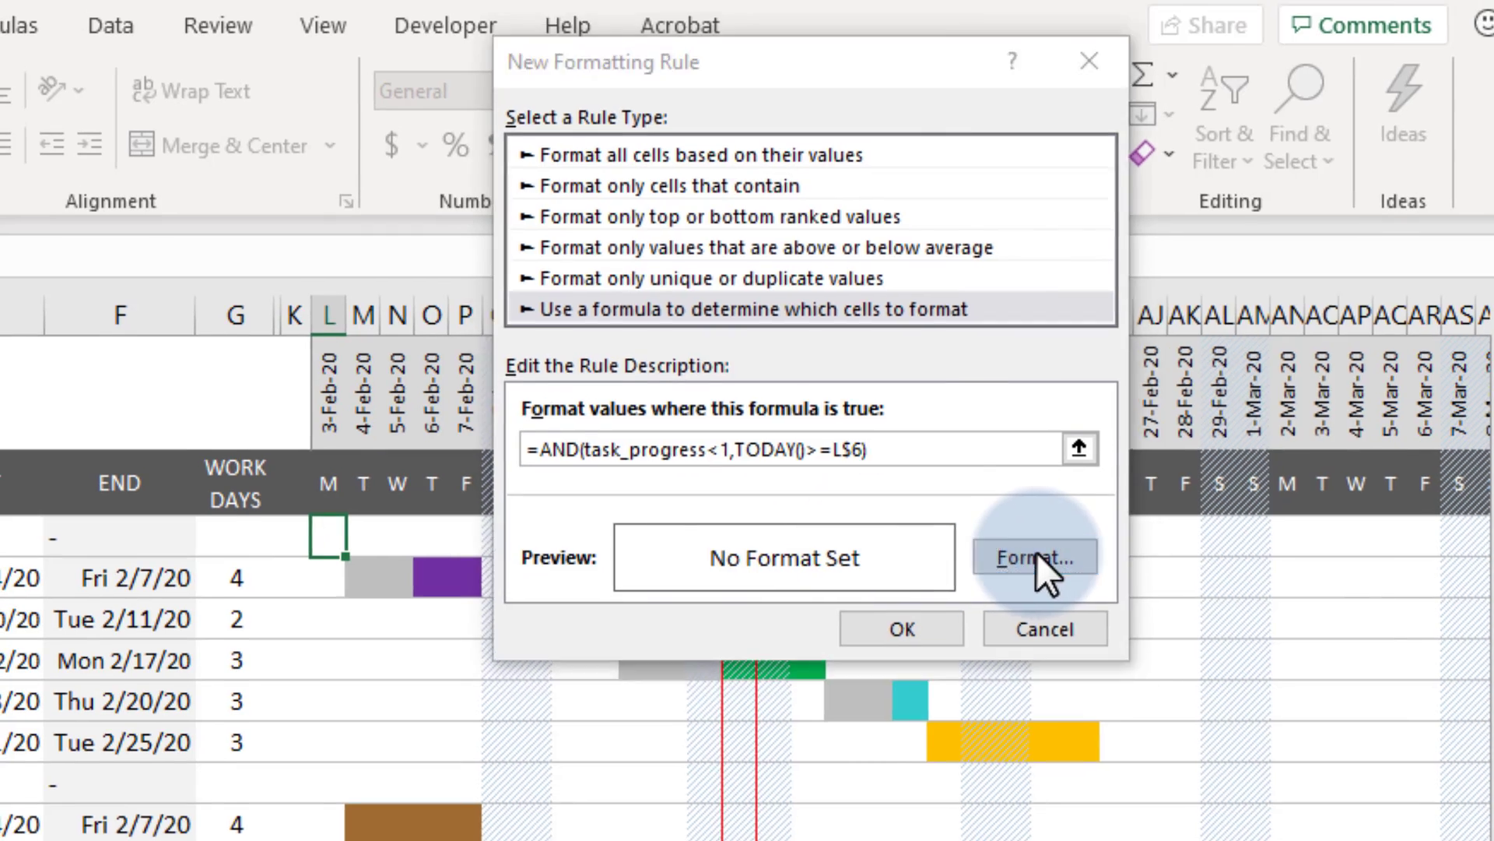
{"action": "left_click", "coordinate": [1037, 552]}
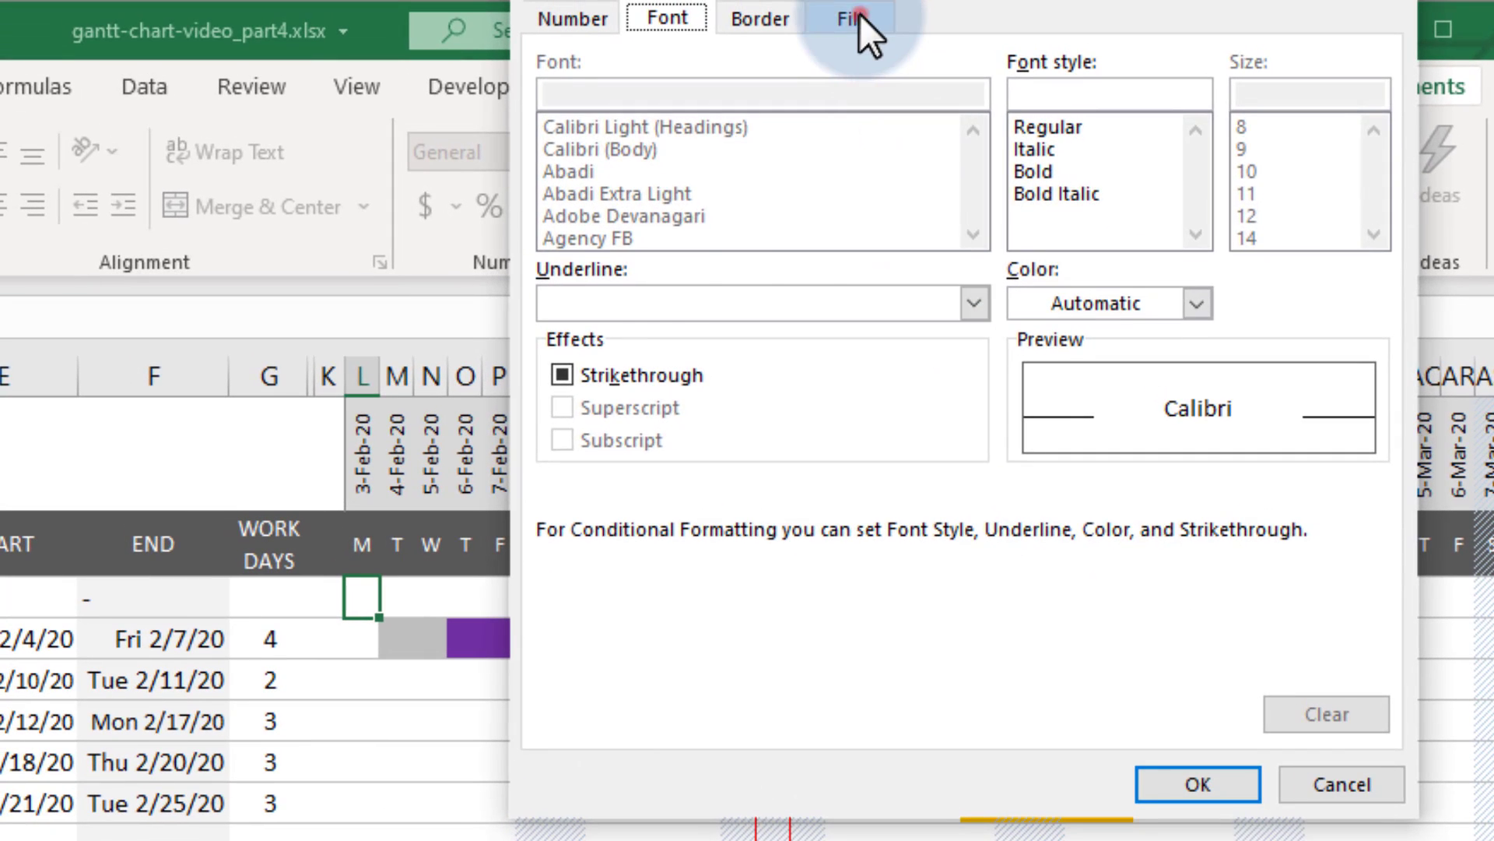
{"action": "left_click", "coordinate": [860, 14]}
{"action": "left_click", "coordinate": [598, 357]}
{"action": "left_click", "coordinate": [1196, 783]}
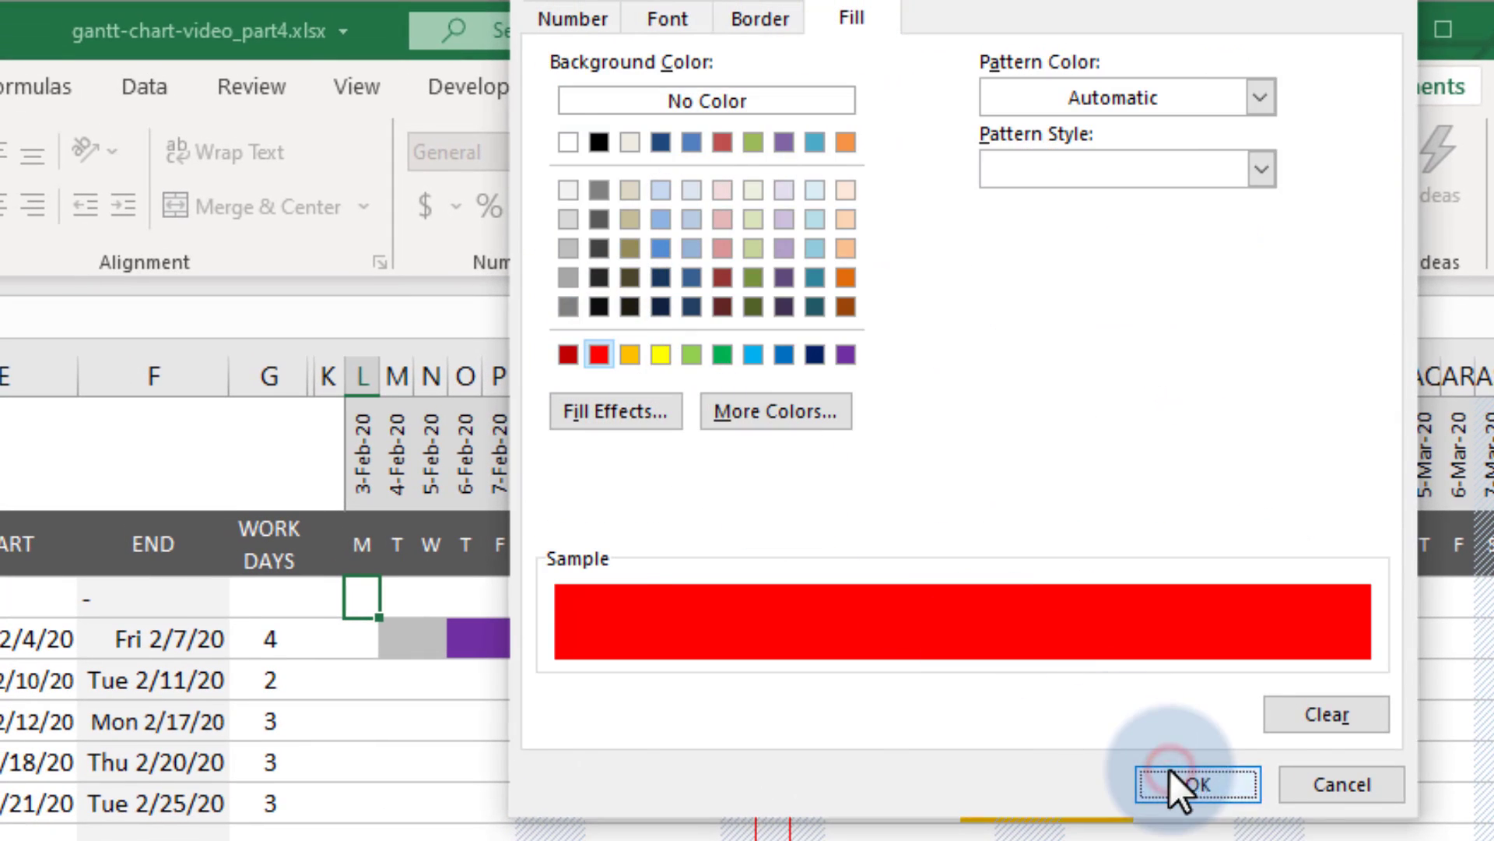
{"action": "left_click", "coordinate": [940, 689]}
Move the red rule down and extend its range to $L$8:$AT$20
{"action": "left_click", "coordinate": [1072, 318]}
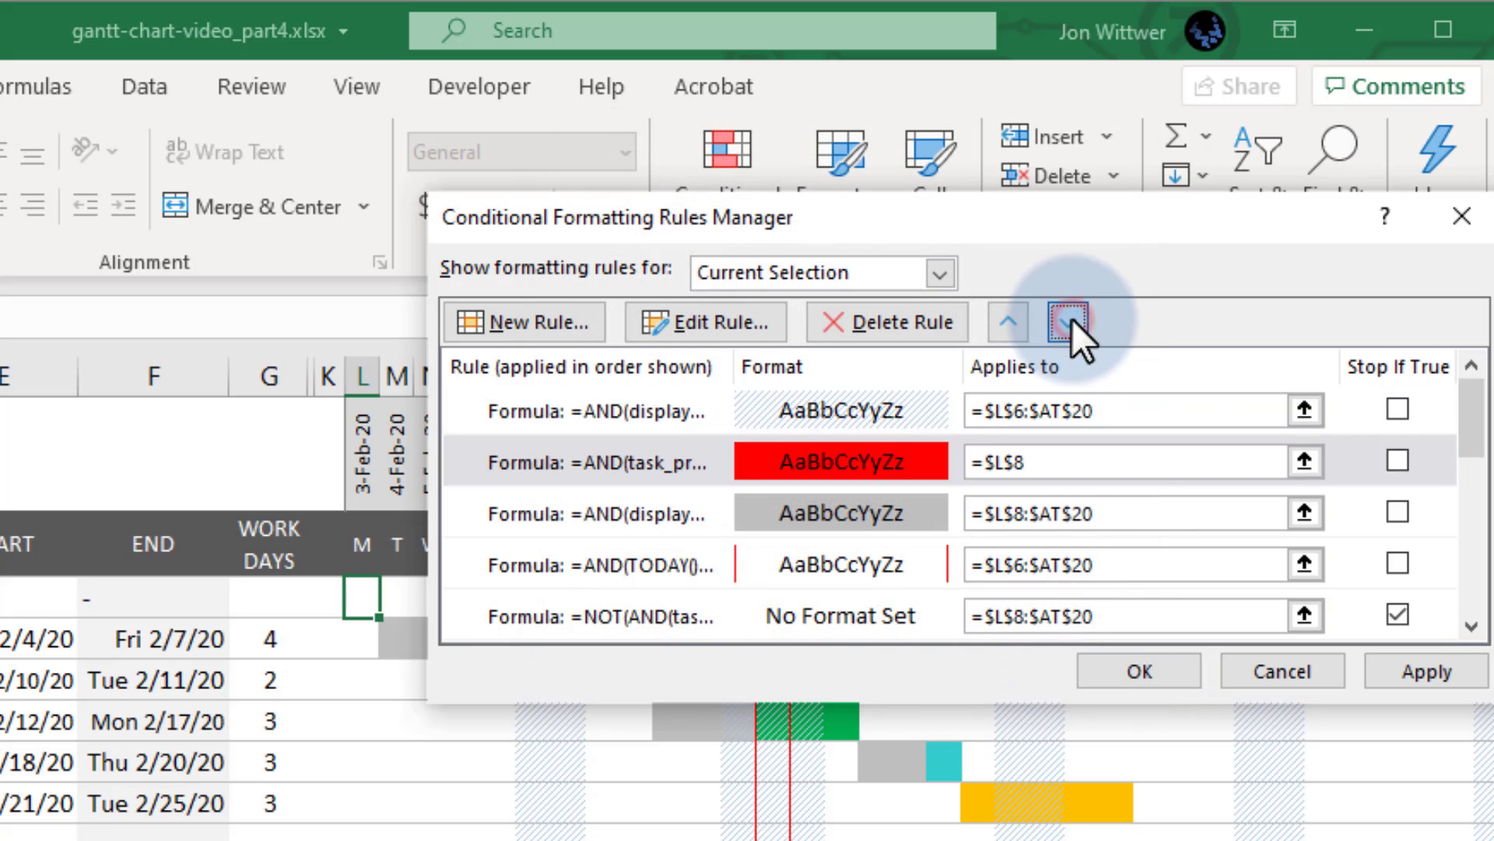
{"action": "scroll", "coordinate": [1461, 432], "scroll_direction": "down", "scroll_amount": 2}
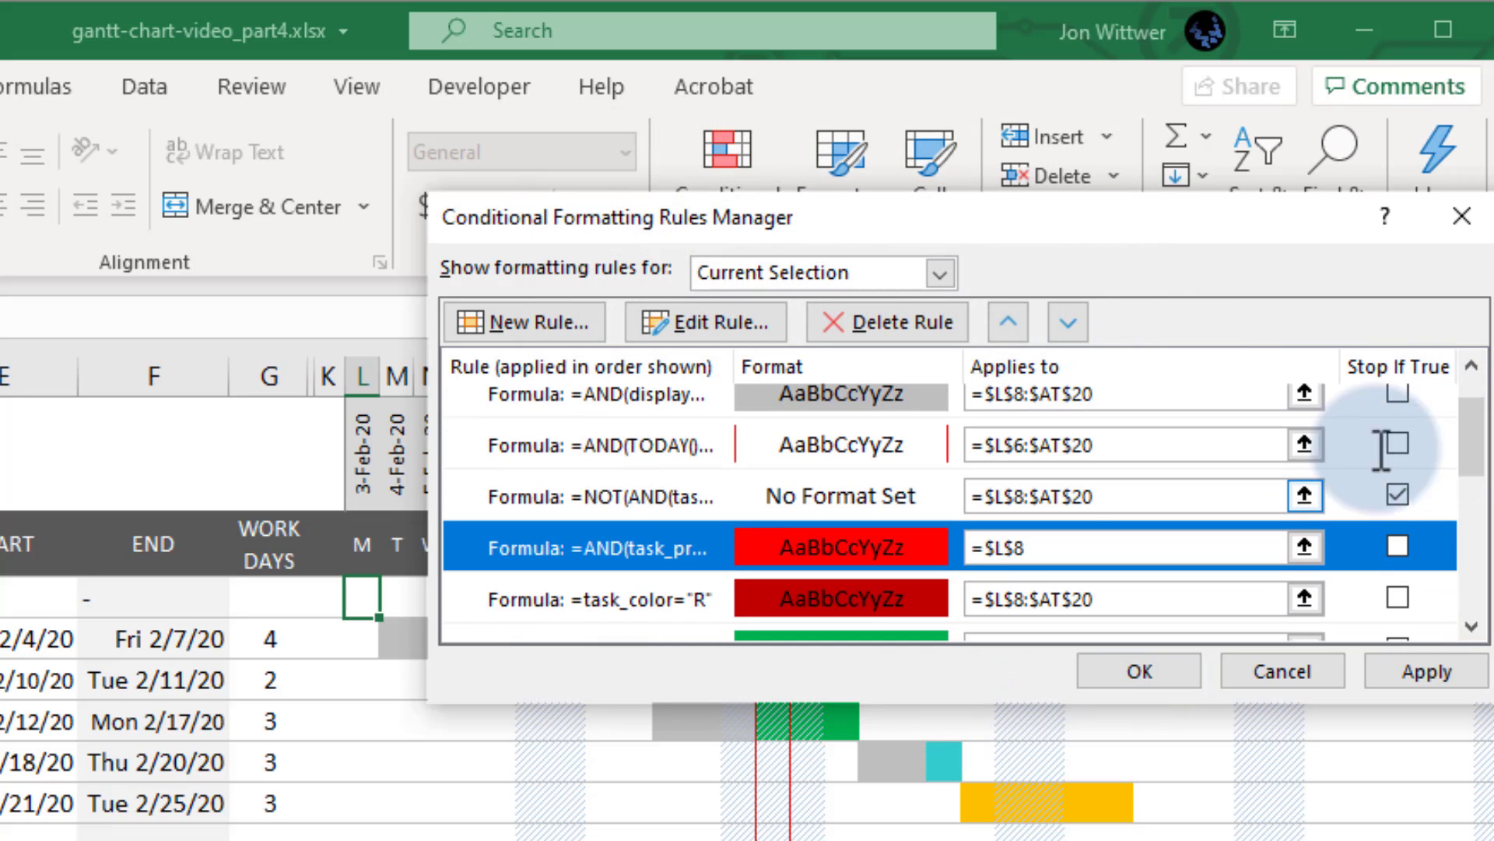
{"action": "left_click_drag", "start_coordinate": [1109, 496], "coordinate": [981, 496]}
{"action": "key", "text": "ctrl+c"}
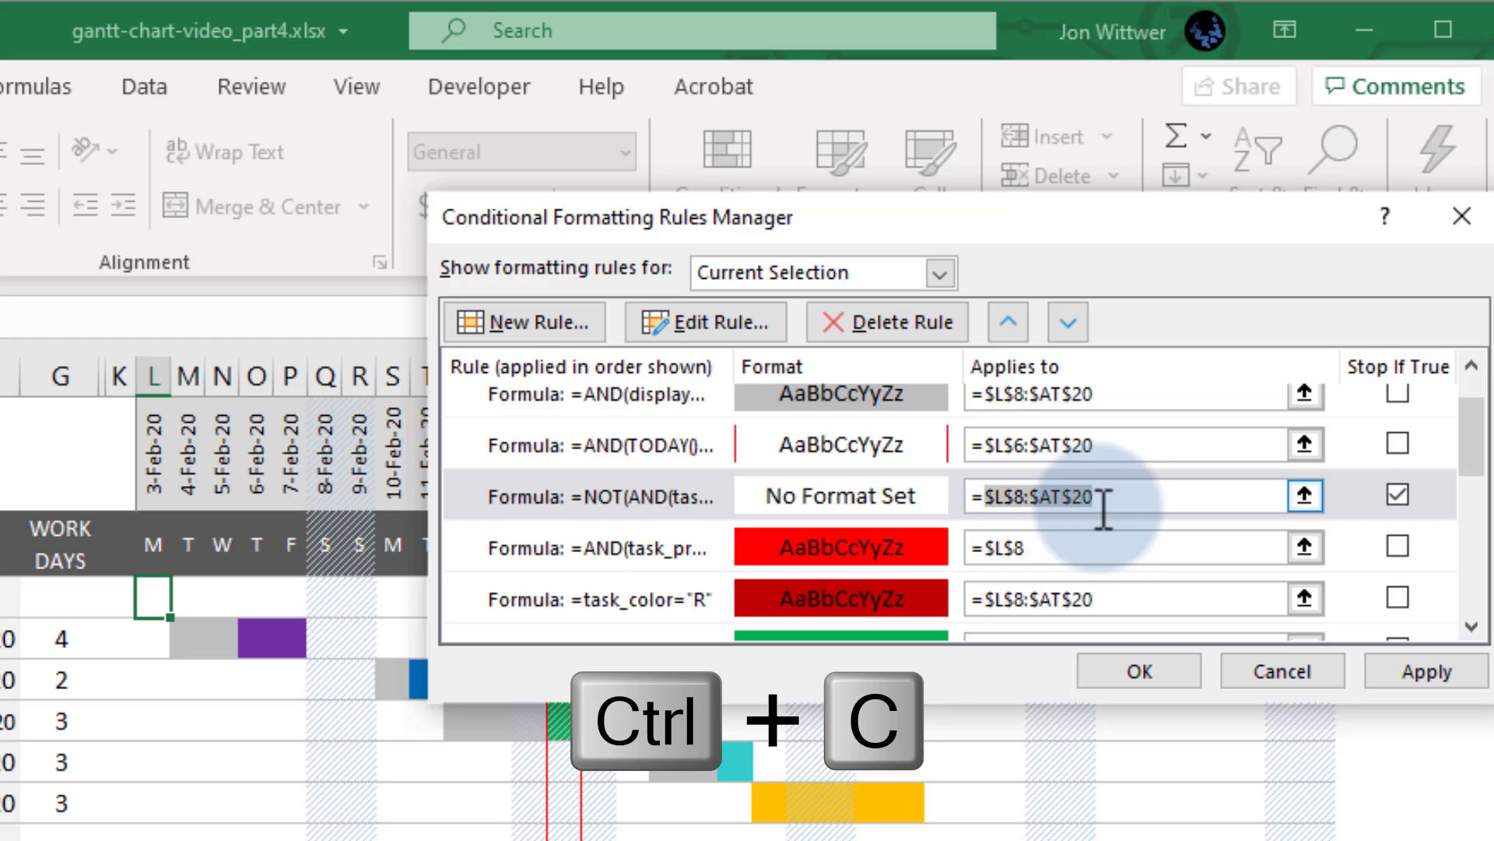
{"action": "left_click_drag", "start_coordinate": [1027, 547], "coordinate": [987, 547]}
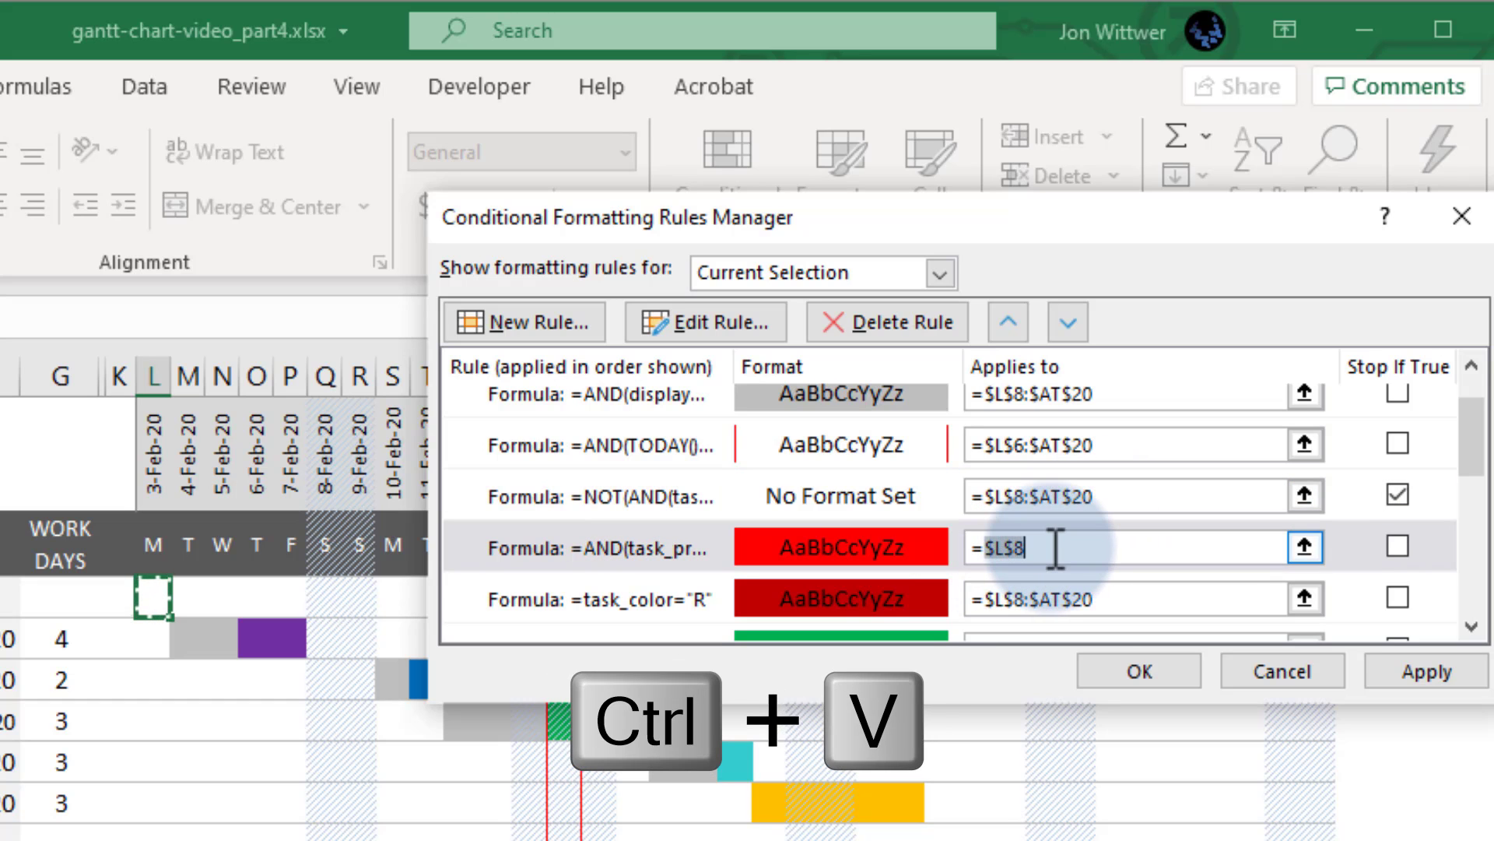
{"action": "key", "text": "ctrl+v"}
{"action": "left_click", "coordinate": [1414, 674]}
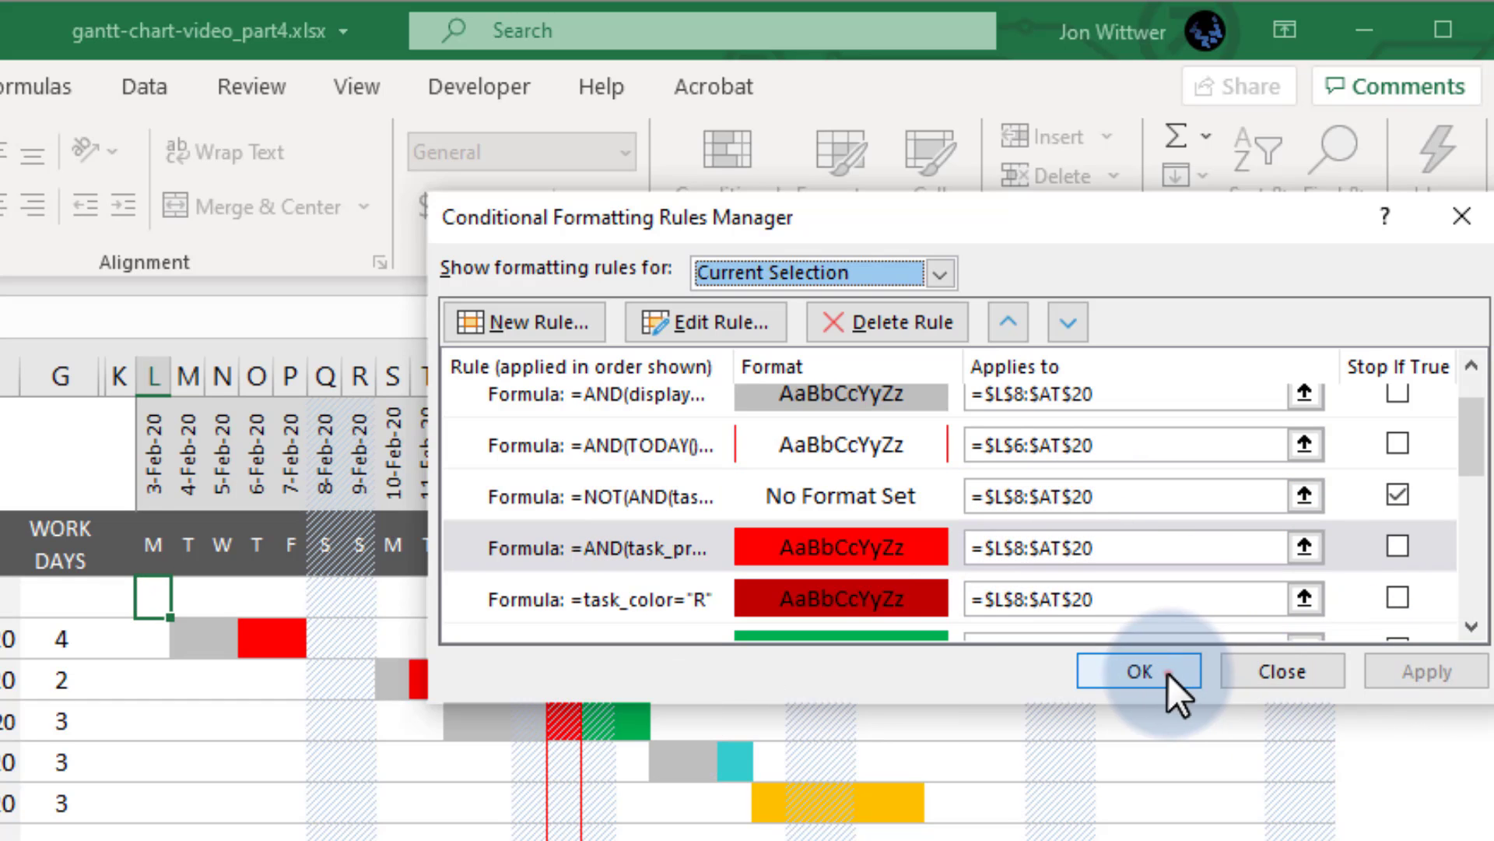
{"action": "left_click", "coordinate": [1141, 671]}
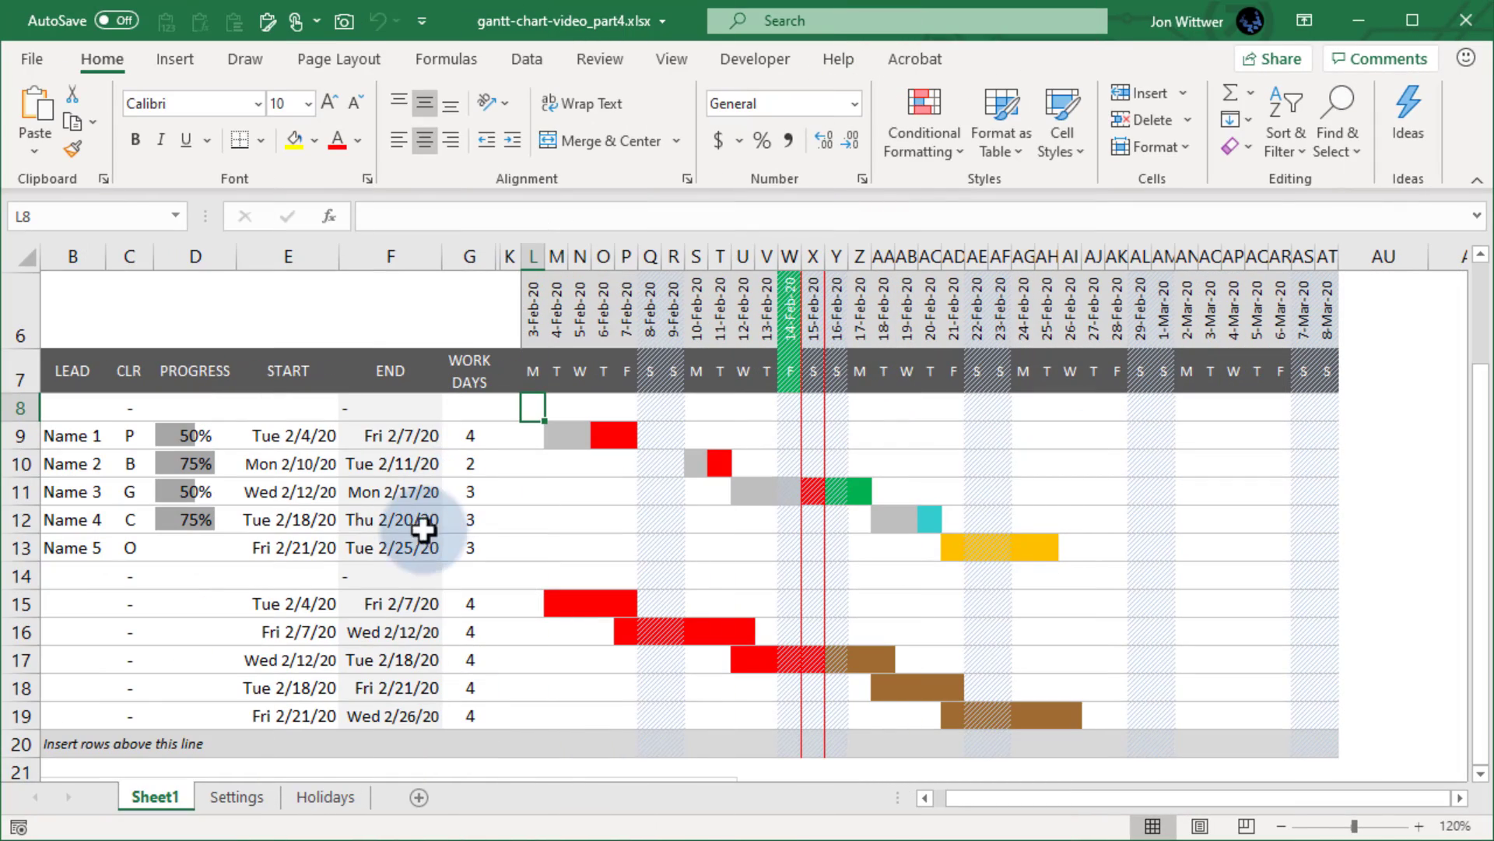
Restrict the Show Overdue cell on the Settings sheet to a TRUE,FALSE list
{"action": "left_click", "coordinate": [238, 797]}
{"action": "type", "text": "Show Overdue"}
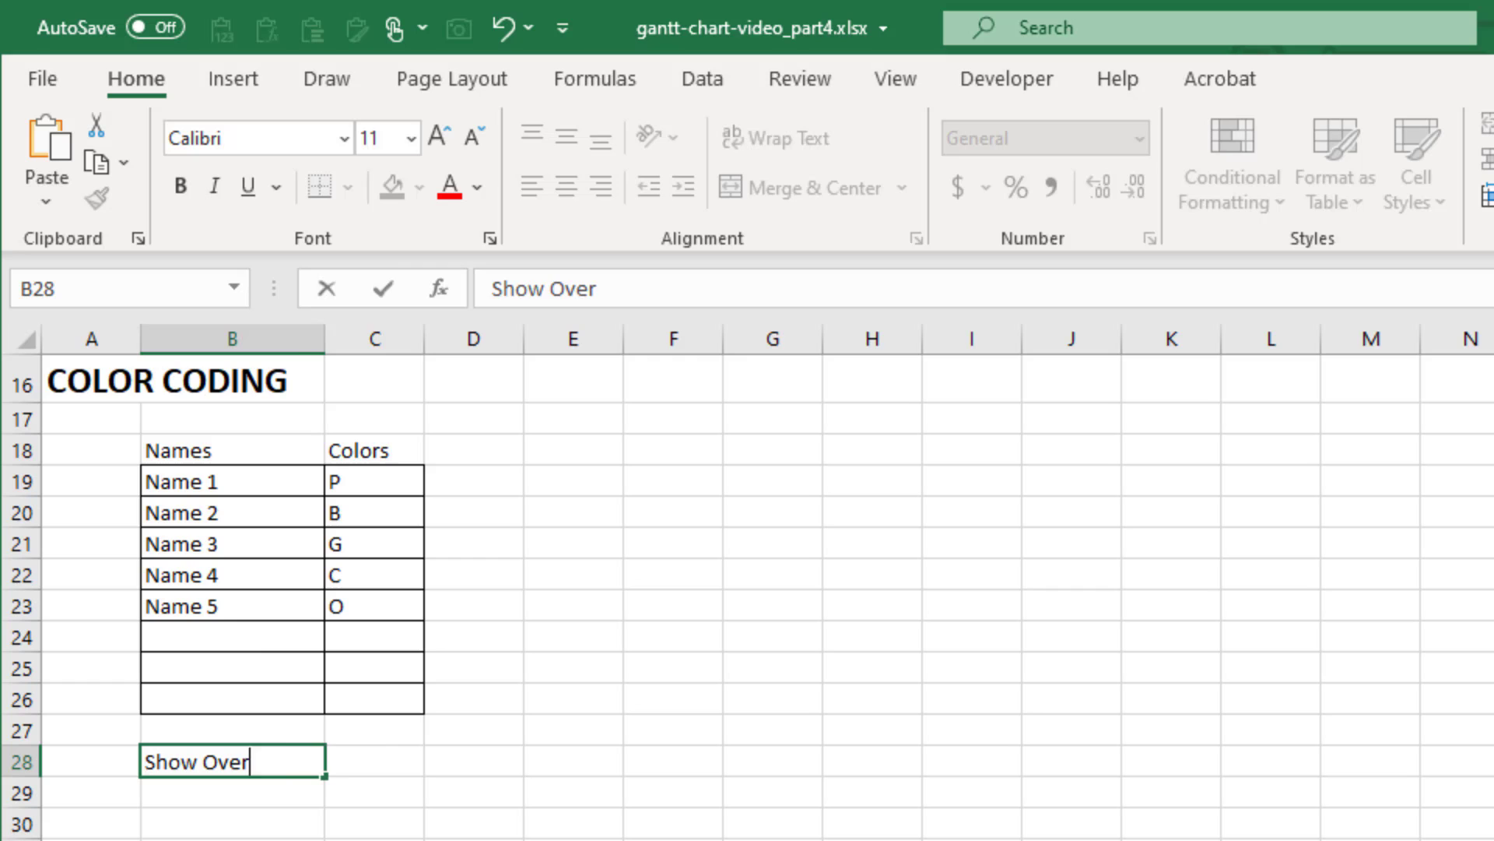
{"action": "key", "text": "Tab"}
{"action": "left_click", "coordinate": [440, 760]}
{"action": "left_click", "coordinate": [701, 78]}
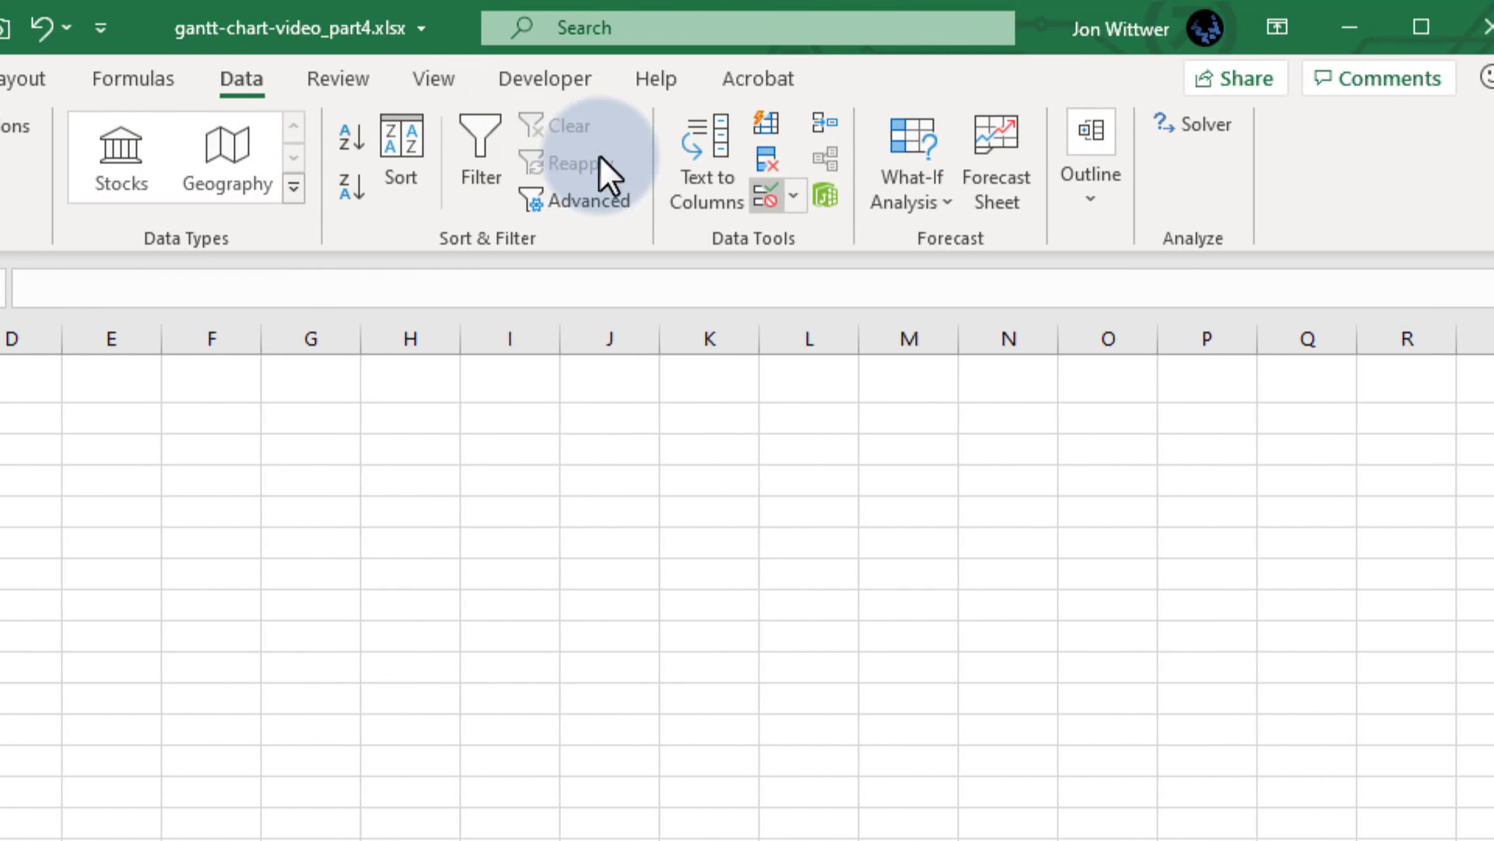
{"action": "left_click", "coordinate": [731, 192]}
{"action": "left_click", "coordinate": [794, 273]}
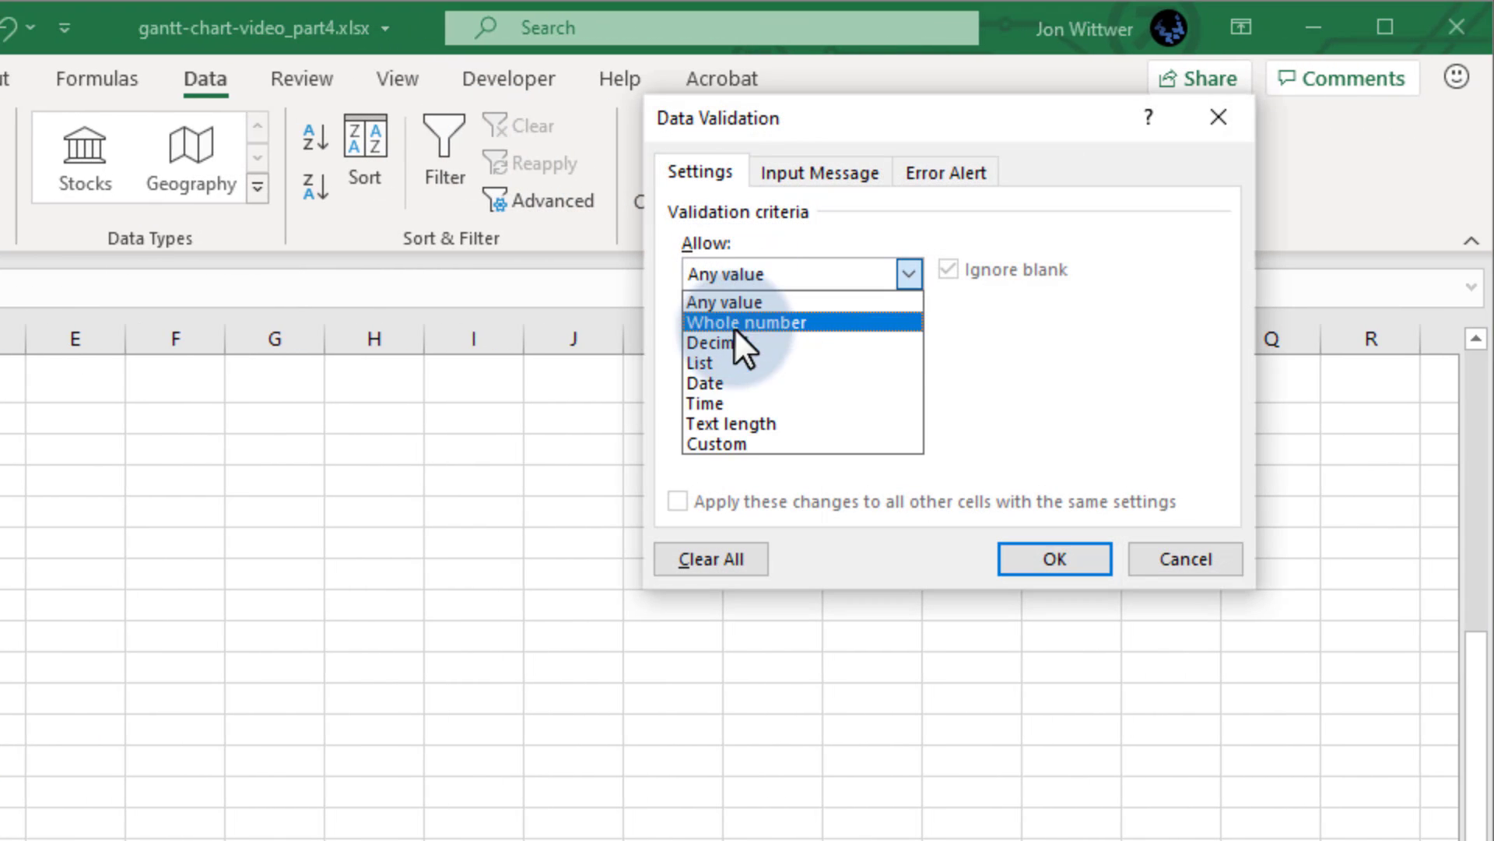
{"action": "left_click", "coordinate": [735, 361]}
{"action": "left_click", "coordinate": [748, 400]}
{"action": "type", "text": "TRUE,F"}
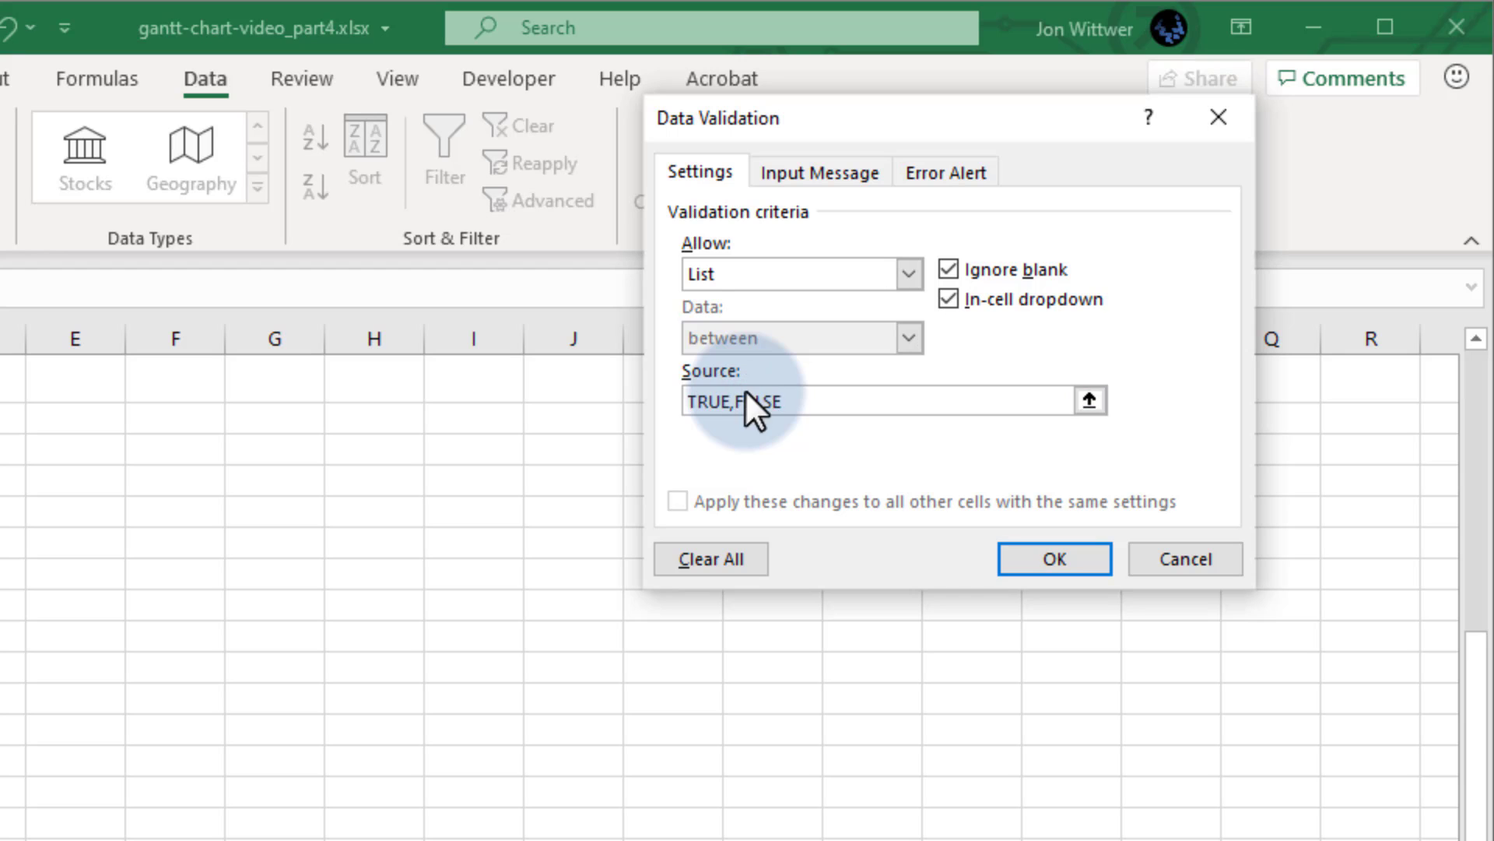
{"action": "type", "text": "ALSE"}
{"action": "left_click", "coordinate": [1054, 558]}
Check the new TRUE/FALSE dropdown and name the cell show_overdue
{"action": "left_click", "coordinate": [328, 571]}
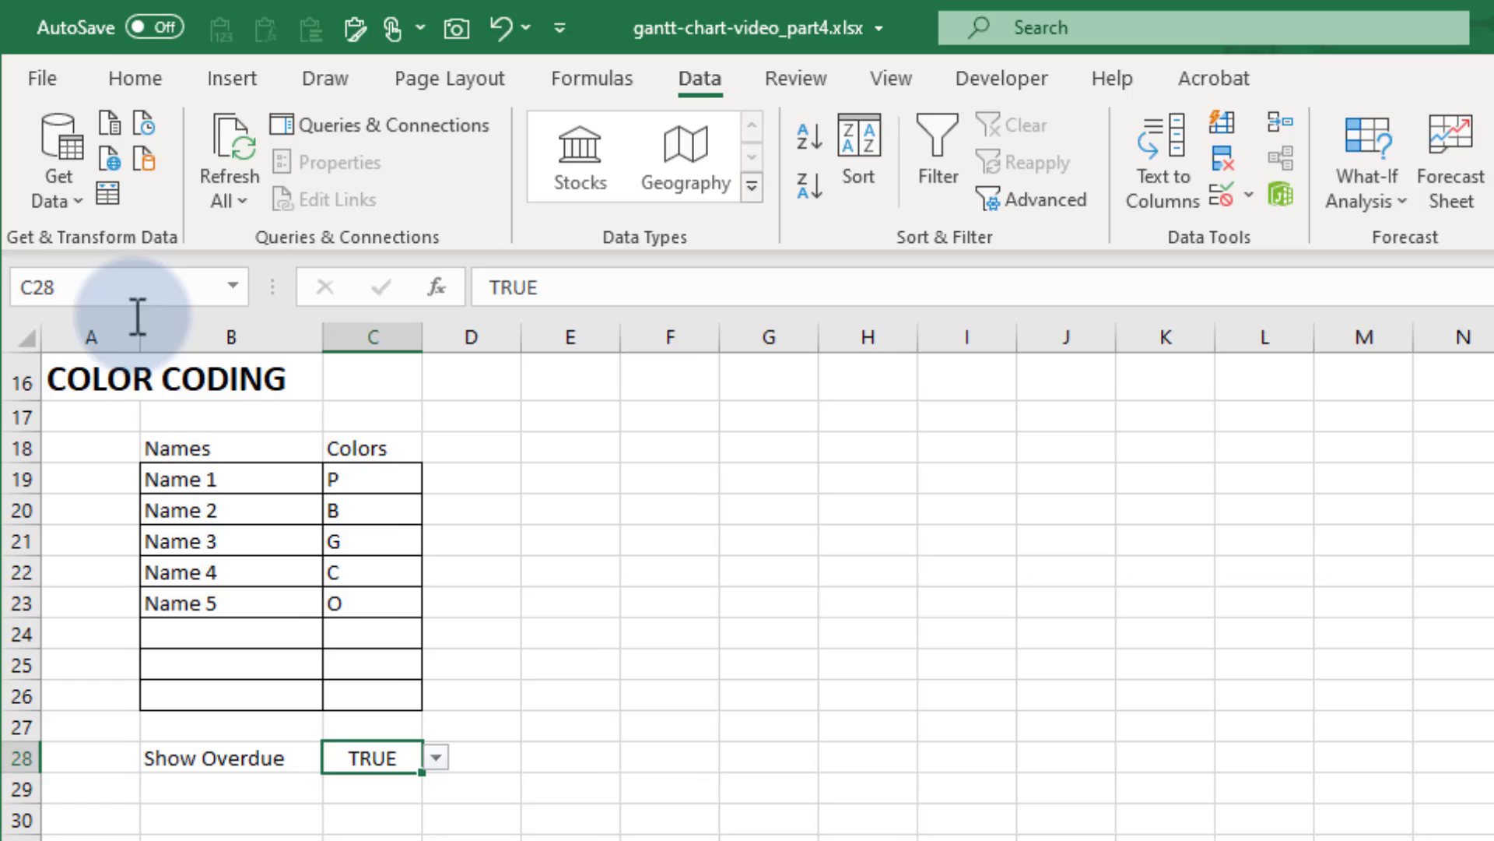
{"action": "left_click", "coordinate": [94, 216]}
{"action": "type", "text": "show_overdue"}
{"action": "key", "text": "Return"}
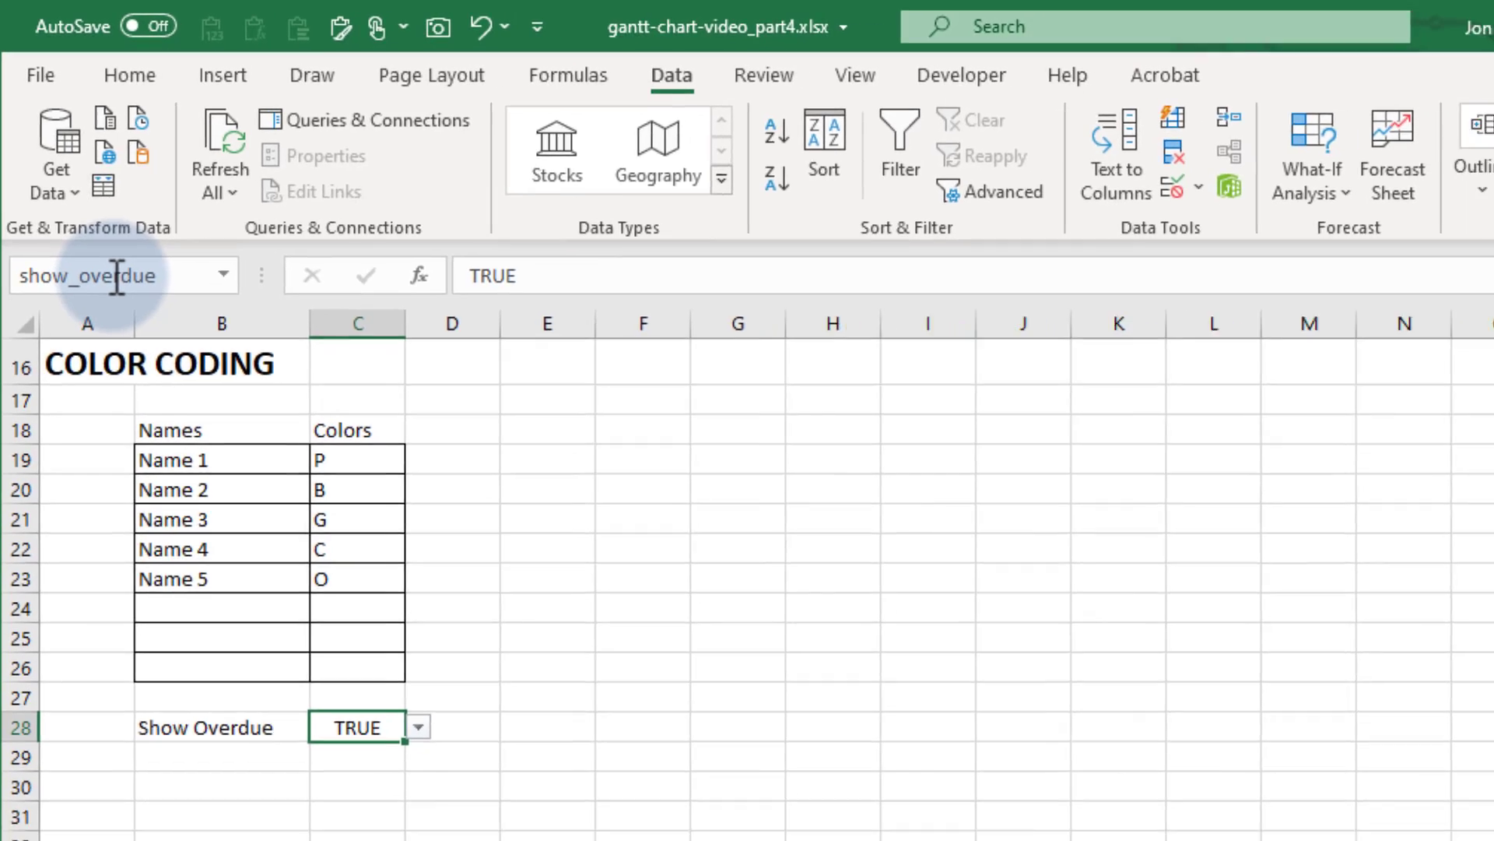
On Sheet1, edit the red overdue rule so its formula begins AND(show_overdue,…)
{"action": "left_click", "coordinate": [157, 797]}
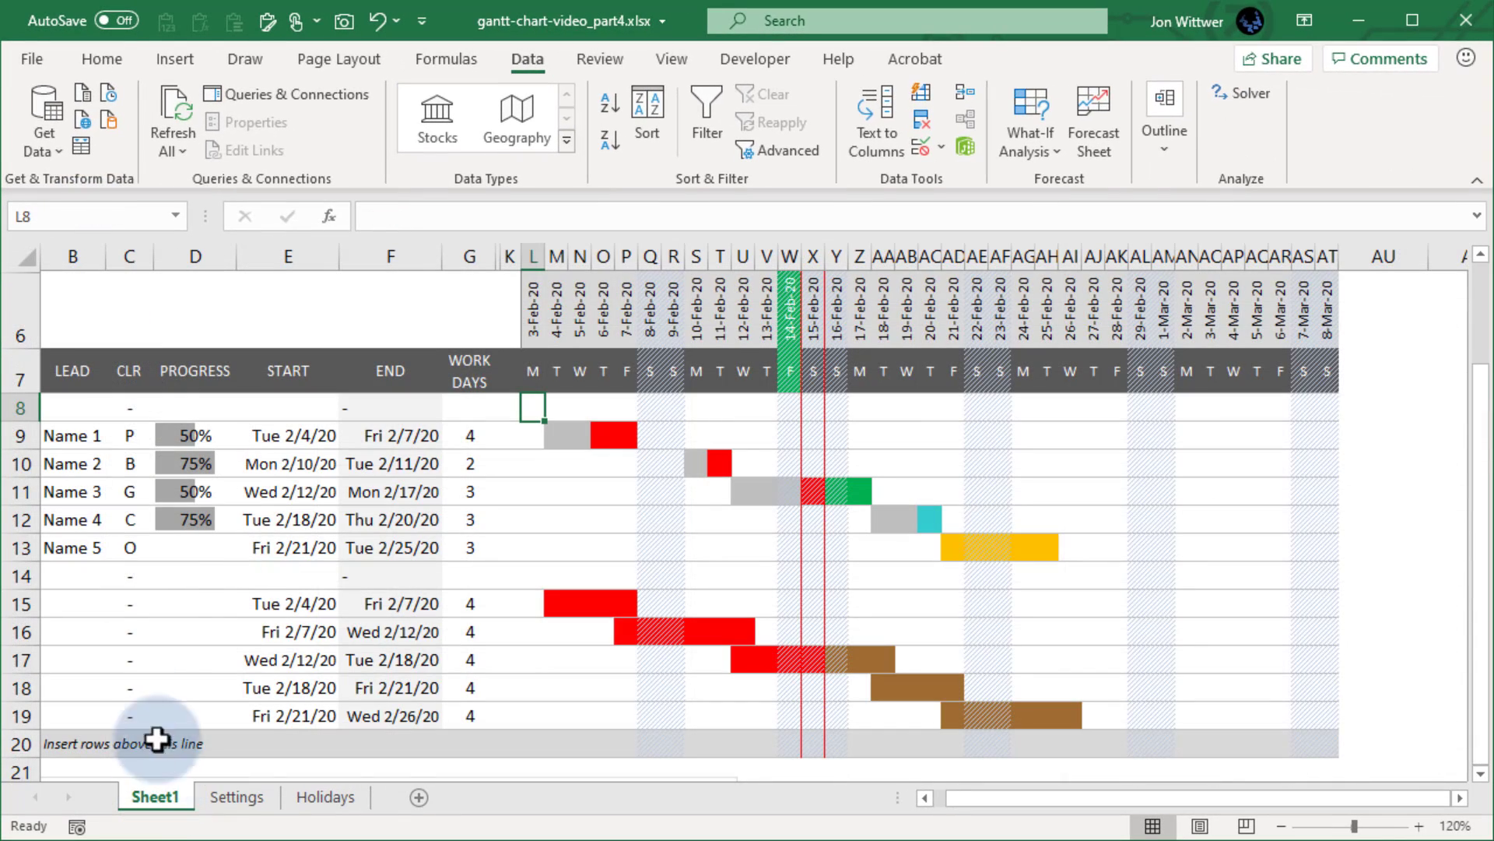
{"action": "left_click", "coordinate": [102, 59]}
{"action": "left_click", "coordinate": [805, 174]}
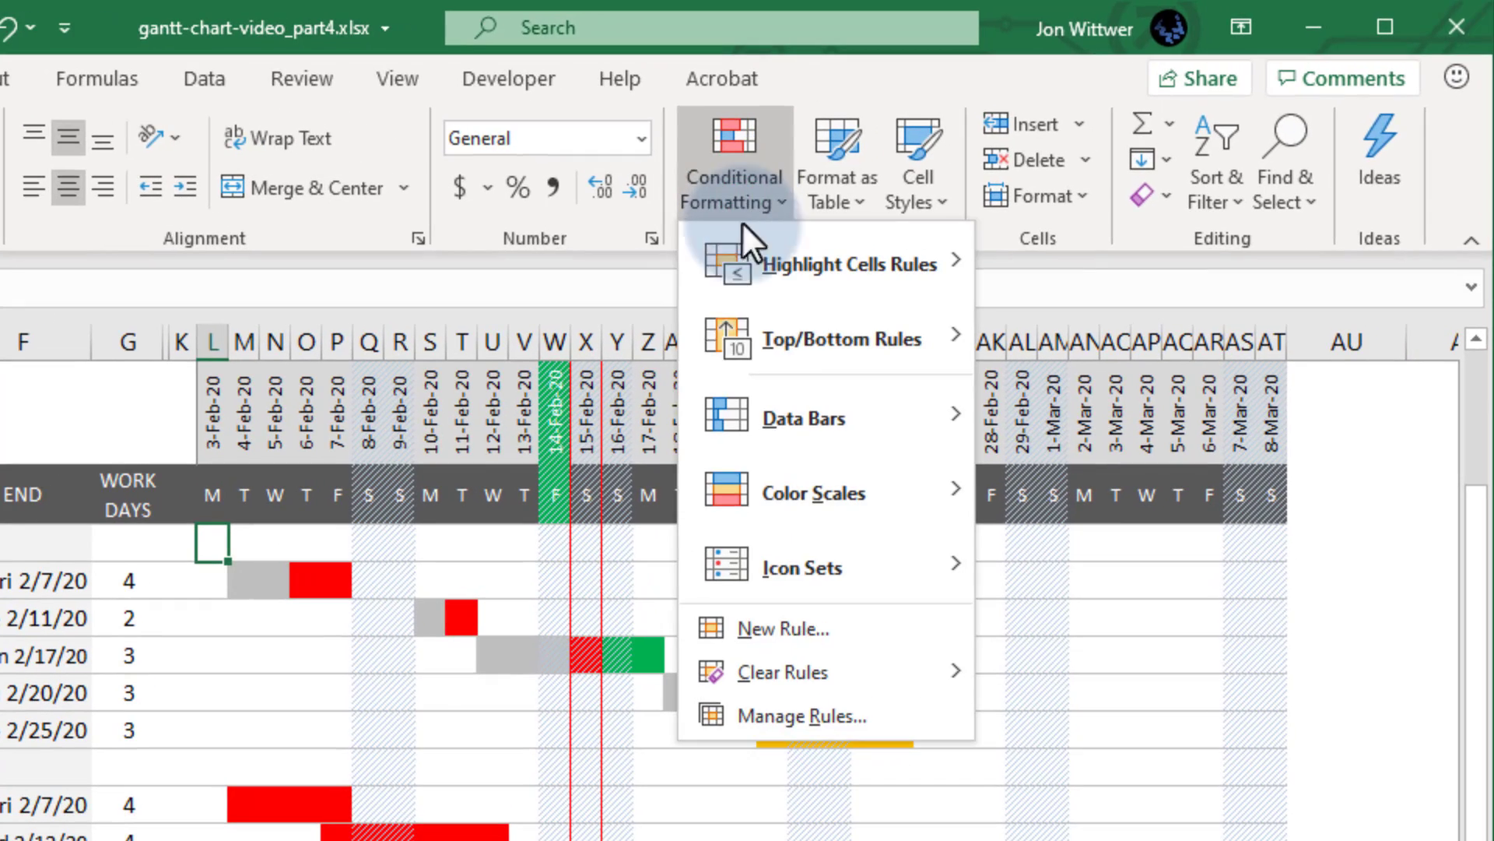
{"action": "left_click", "coordinate": [801, 715]}
{"action": "left_click", "coordinate": [828, 569]}
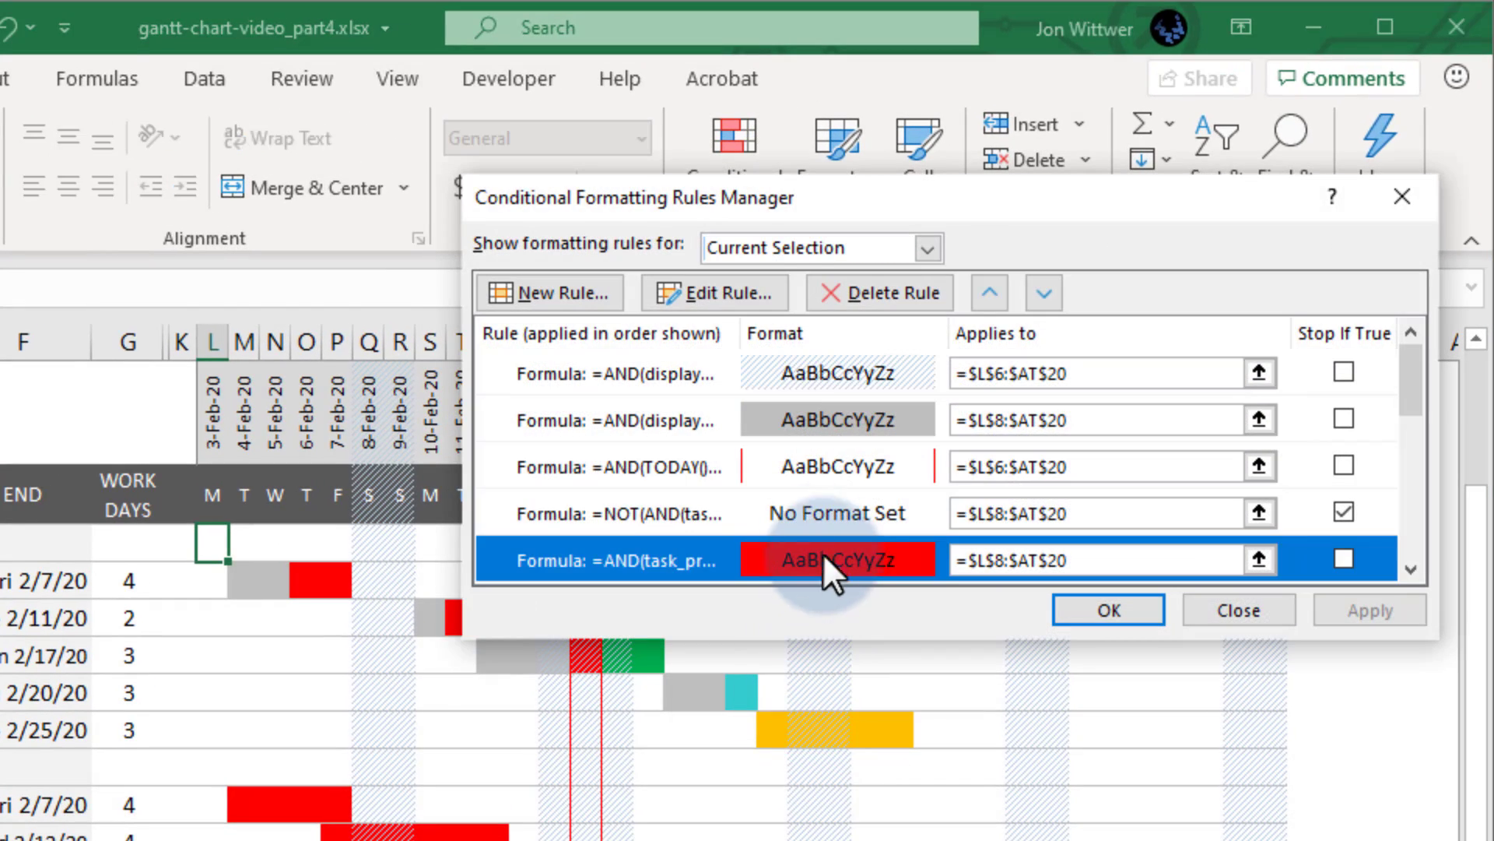
{"action": "left_click", "coordinate": [728, 292]}
{"action": "left_click", "coordinate": [740, 496]}
{"action": "type", "text": "=AND(show_overdue,task_progress<1,TODAY()>=L$6)"}
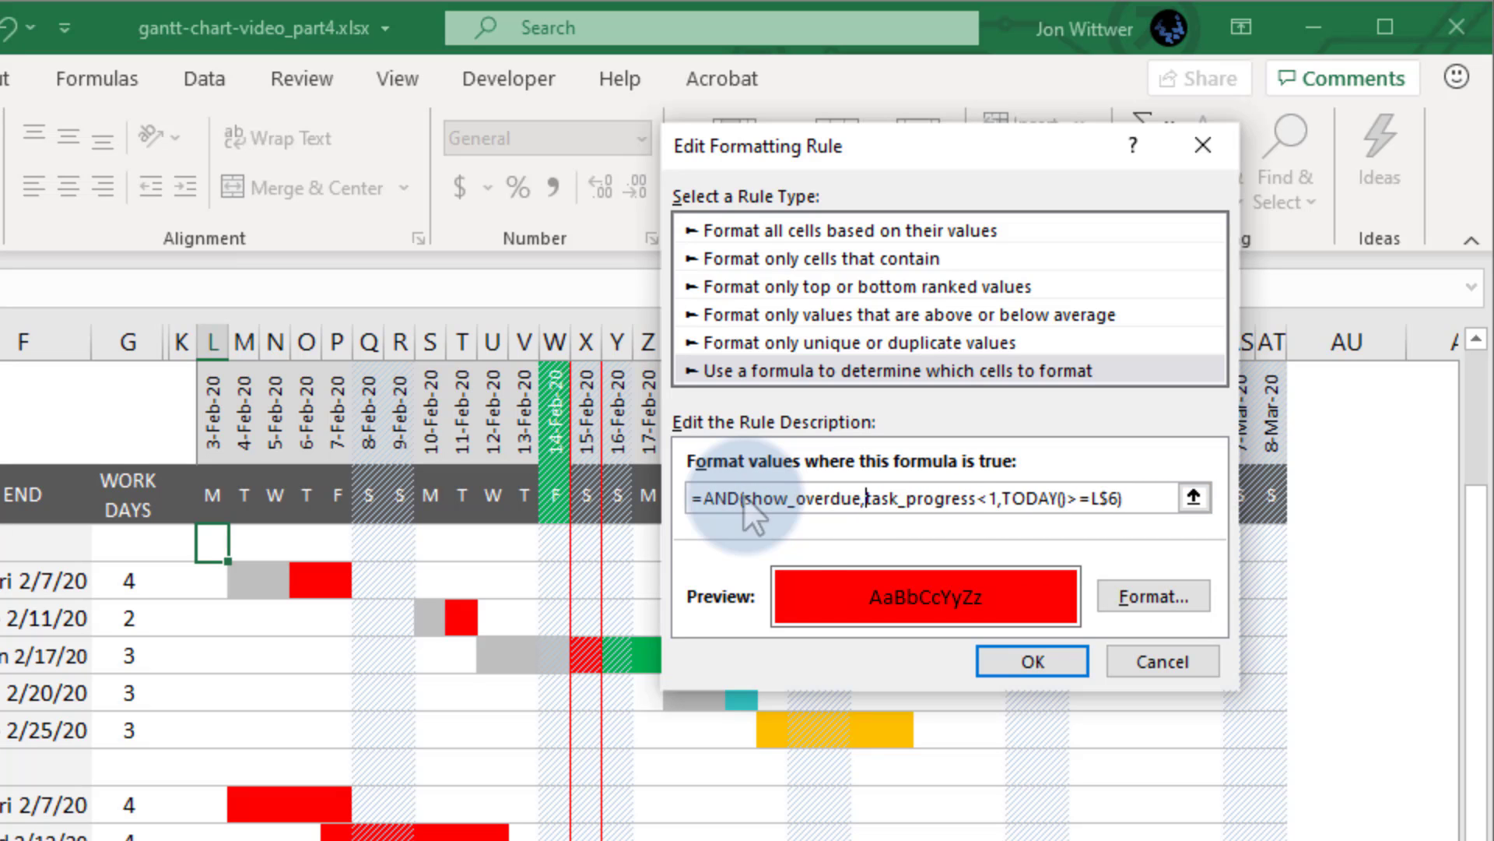
{"action": "left_click", "coordinate": [1032, 661]}
{"action": "left_click", "coordinate": [1101, 608]}
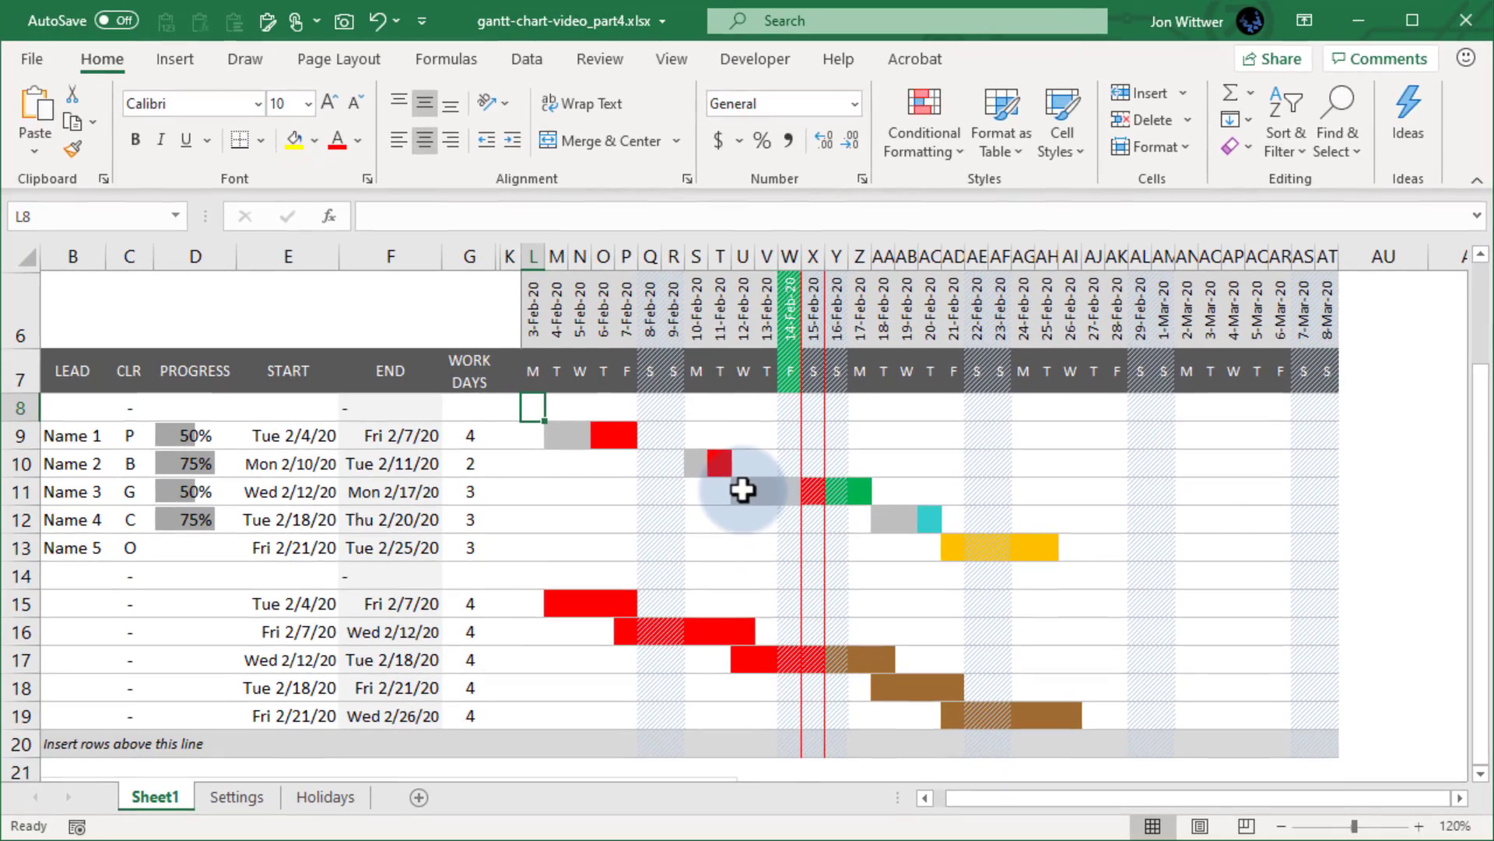
Draw a Form Controls checkbox above the START and END headers
{"action": "left_click", "coordinate": [756, 60]}
{"action": "left_click", "coordinate": [442, 181]}
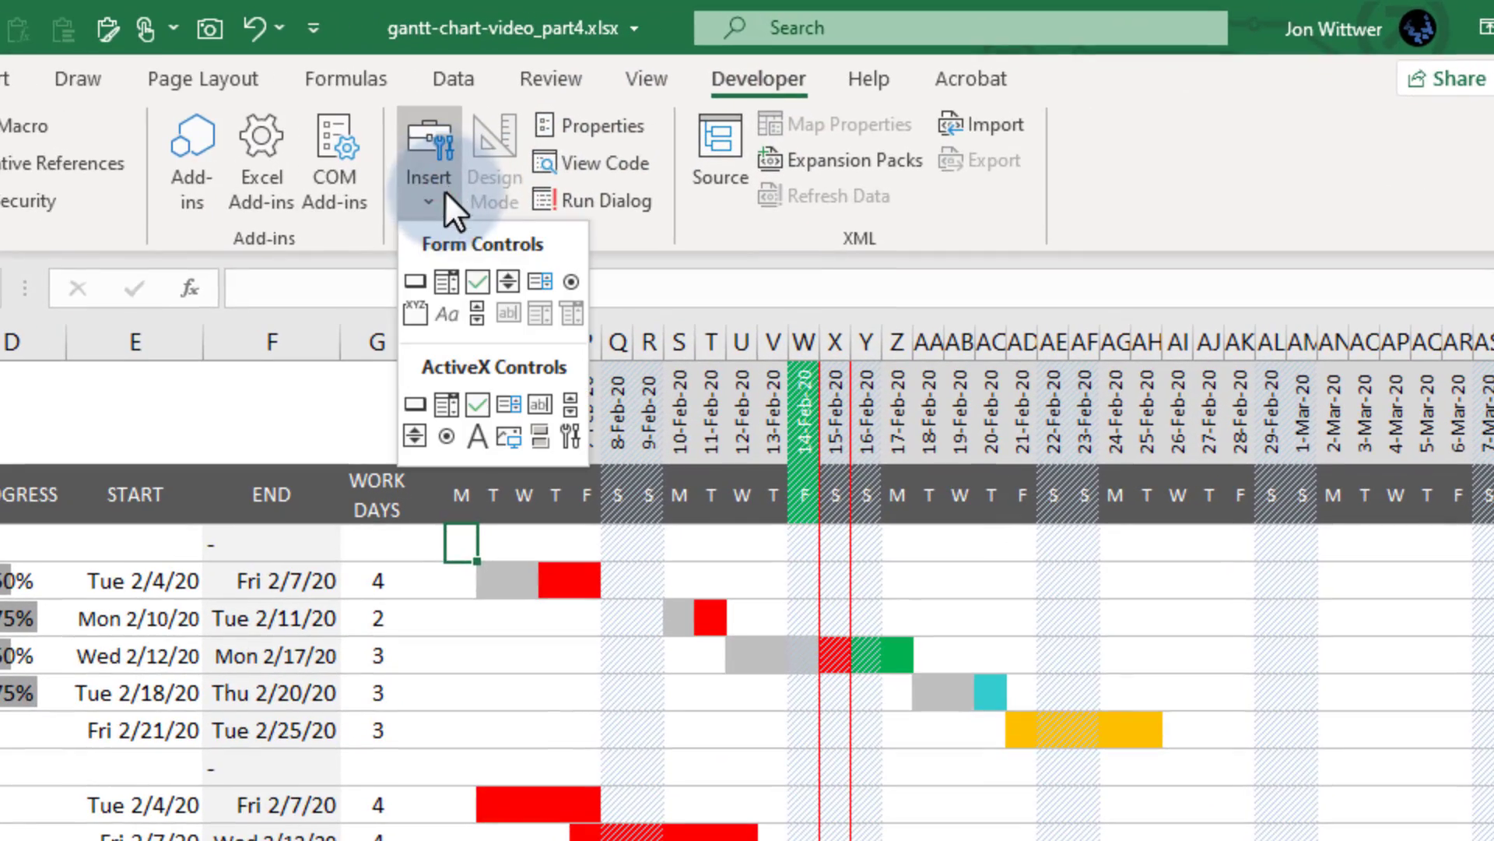
{"action": "left_click", "coordinate": [475, 281]}
{"action": "left_click_drag", "start_coordinate": [161, 397], "coordinate": [404, 422]}
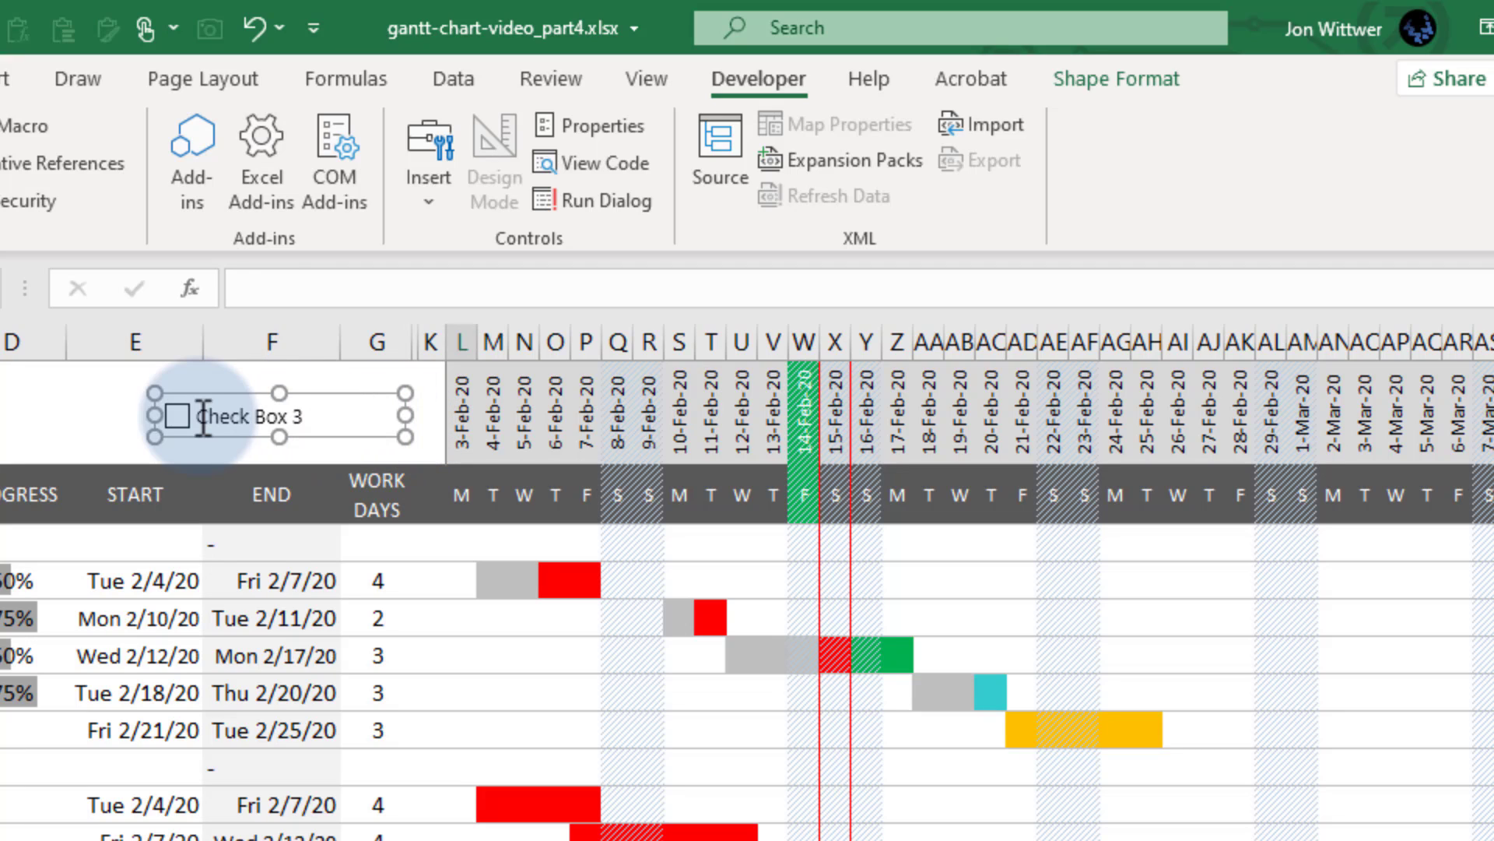
{"action": "type", "text": "Show Overdue"}
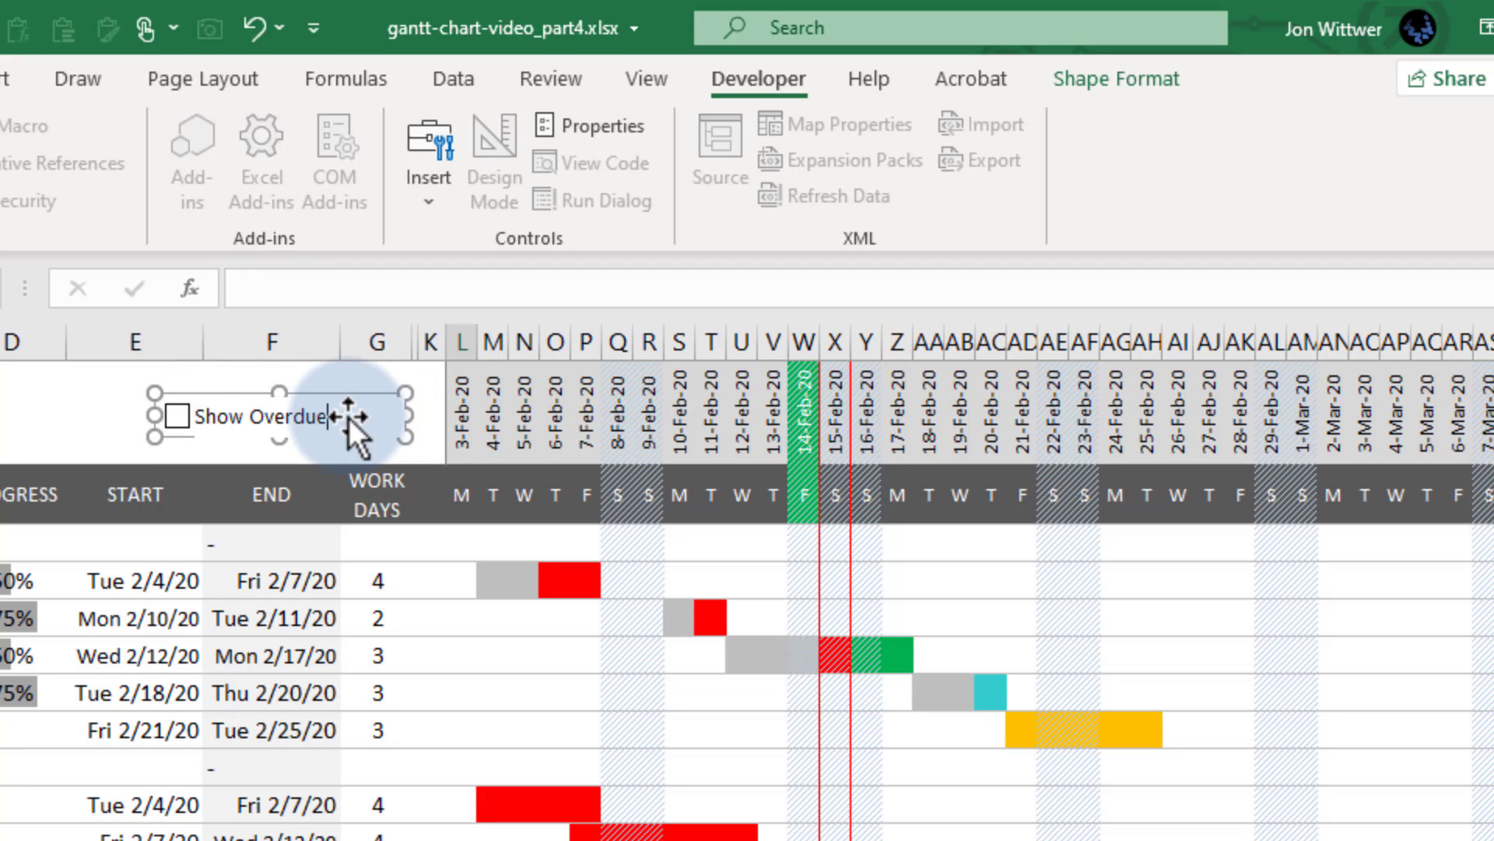
Link the checkbox to the show_overdue cell through Format Control
{"action": "right_click", "coordinate": [248, 393]}
{"action": "left_click", "coordinate": [349, 721]}
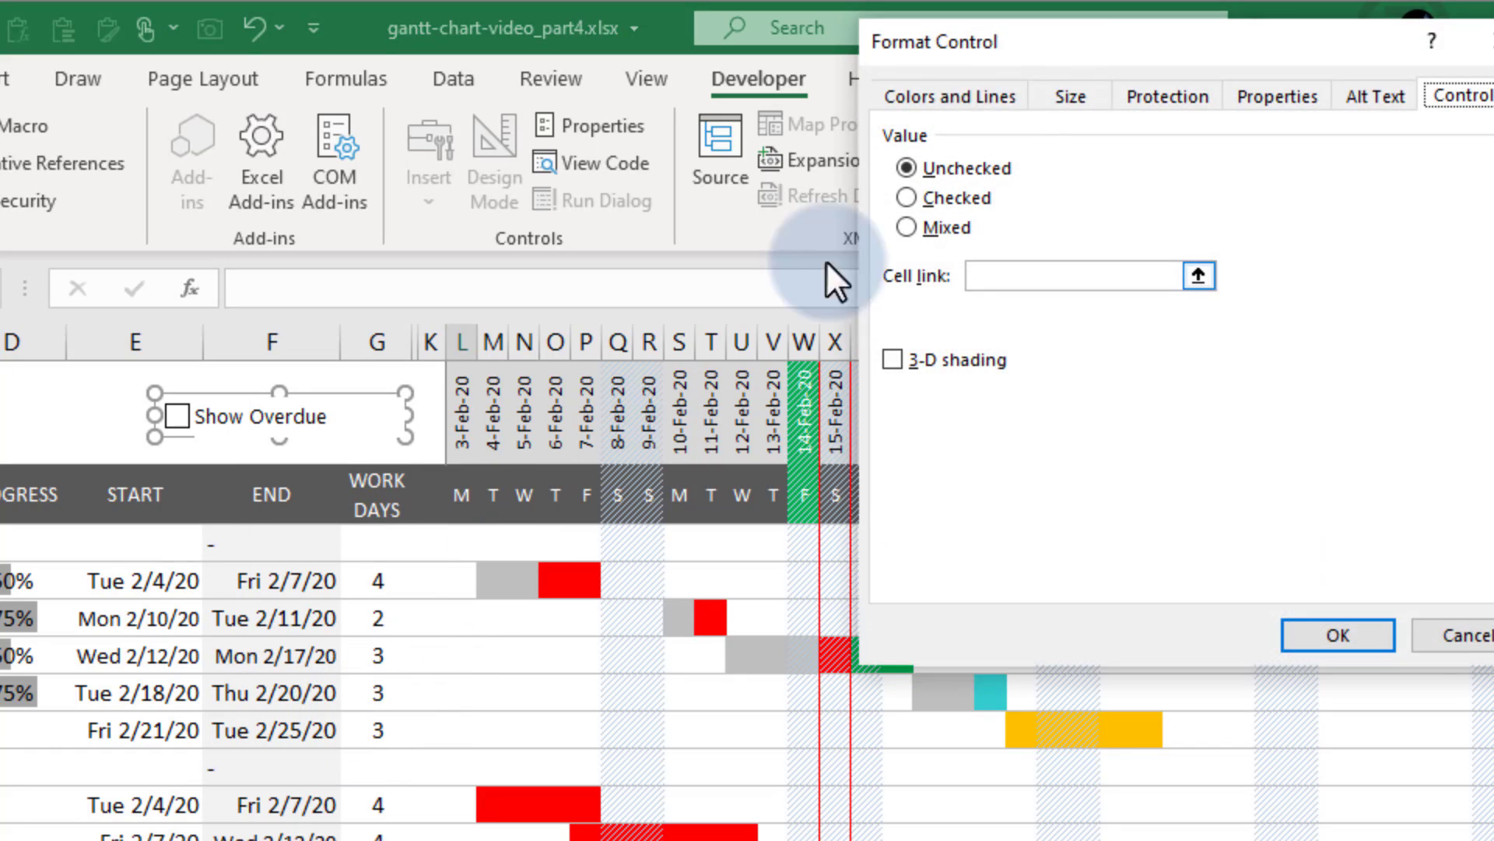
{"action": "left_click_drag", "start_coordinate": [1051, 48], "coordinate": [674, 133]}
{"action": "left_click", "coordinate": [632, 369]}
{"action": "type", "text": "=show_overdue"}
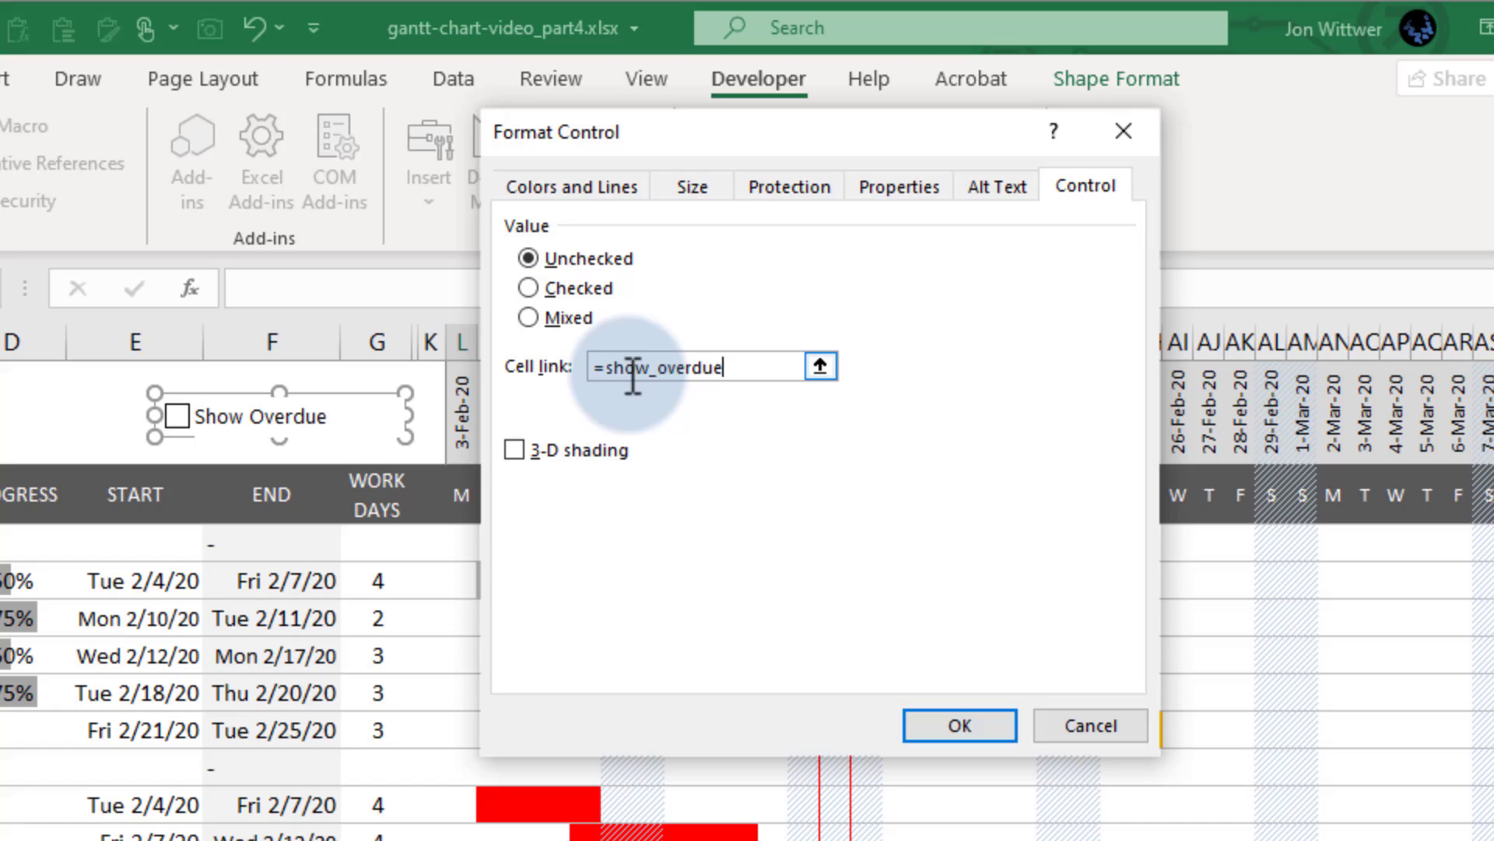
{"action": "left_click", "coordinate": [959, 725]}
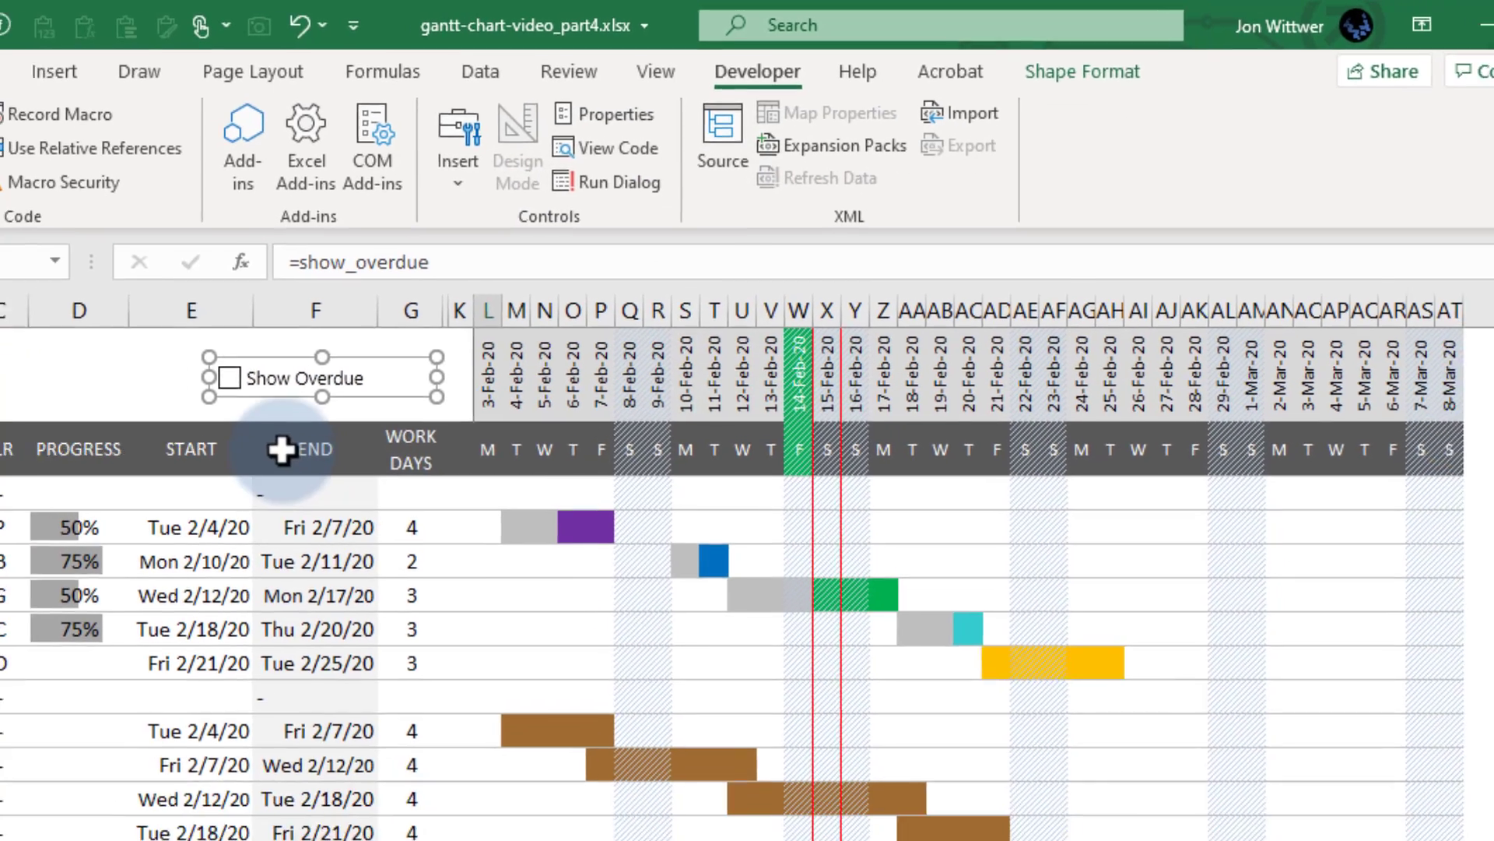
Toggle Show Overdue on, off, and back on to test it
{"action": "left_click", "coordinate": [287, 444]}
{"action": "left_click", "coordinate": [320, 313]}
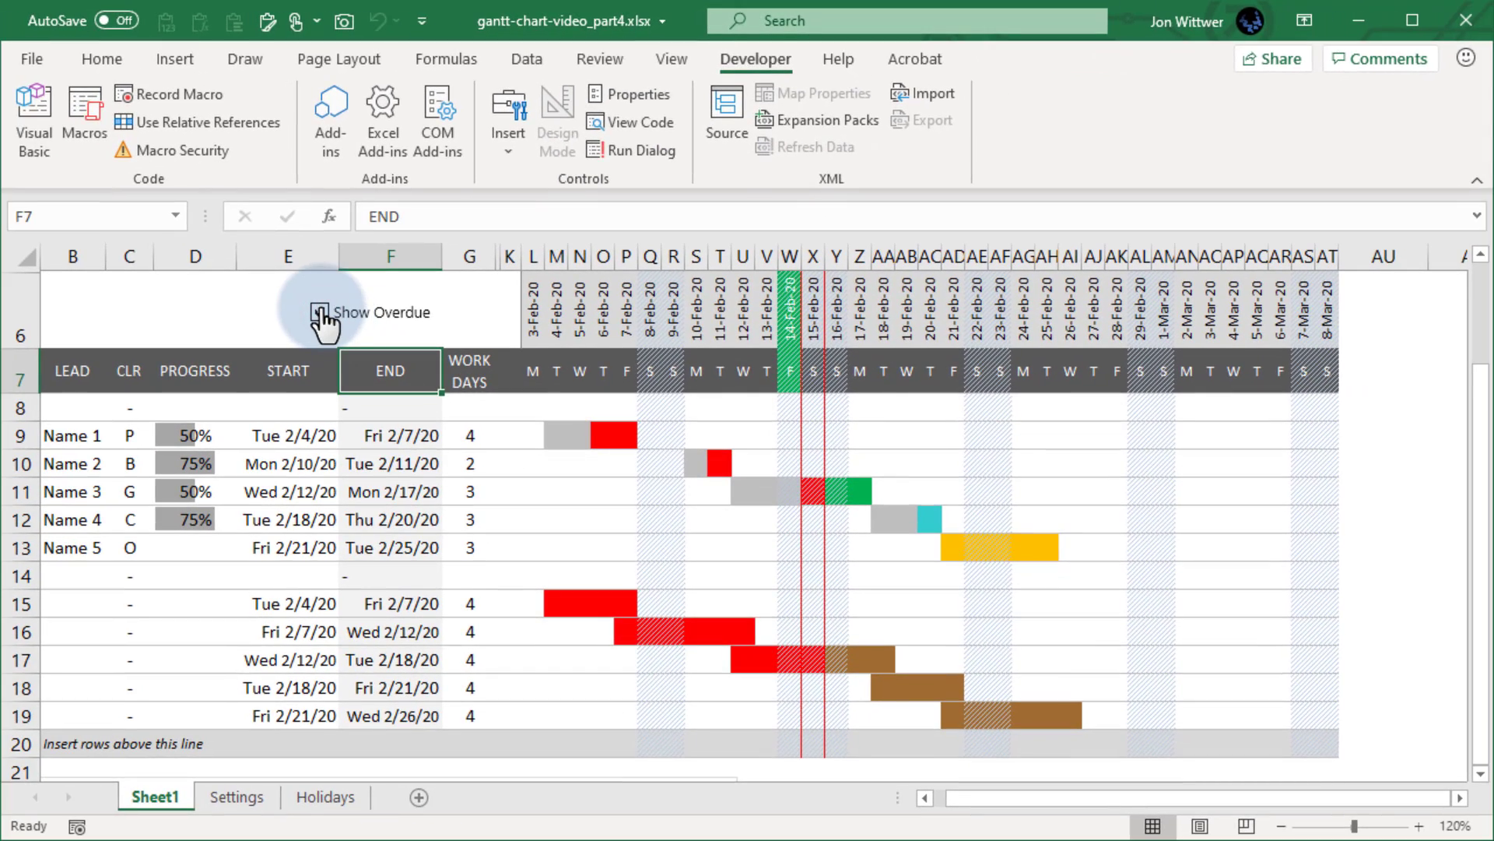
{"action": "left_click", "coordinate": [319, 314]}
{"action": "left_click", "coordinate": [320, 313]}
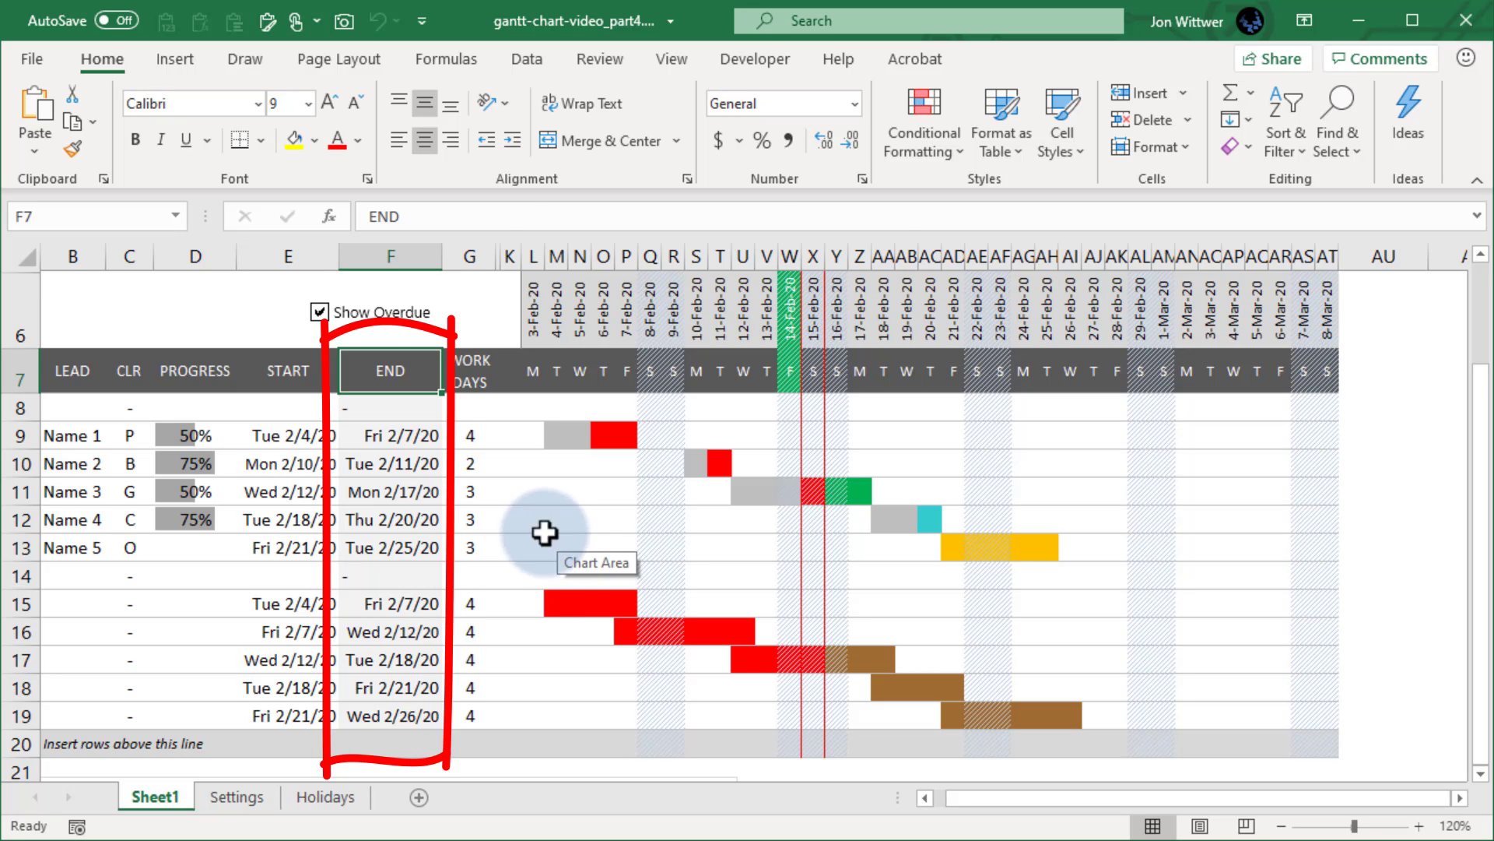
Start a formula rule =AND(show_overdue,task_progress<1,F8<=TODAY()) on END dates F8:F19
{"action": "mouse_move", "coordinate": [390, 406]}
{"action": "left_mouse_down"}
{"action": "mouse_move", "coordinate": [409, 663]}
{"action": "mouse_move", "coordinate": [392, 716]}
{"action": "left_mouse_up"}
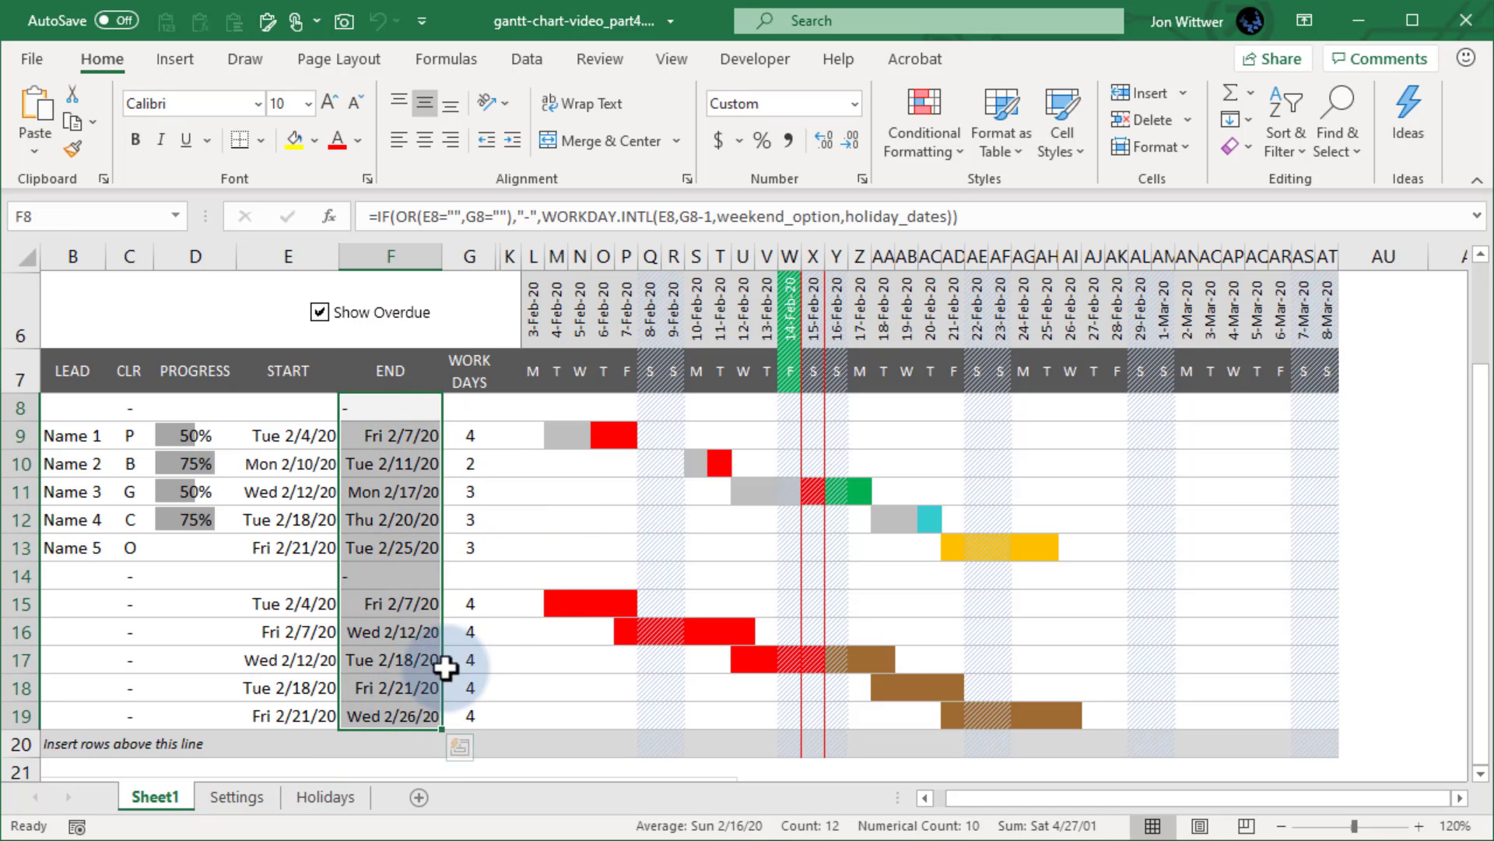
{"action": "left_click", "coordinate": [926, 126]}
{"action": "left_click", "coordinate": [959, 471]}
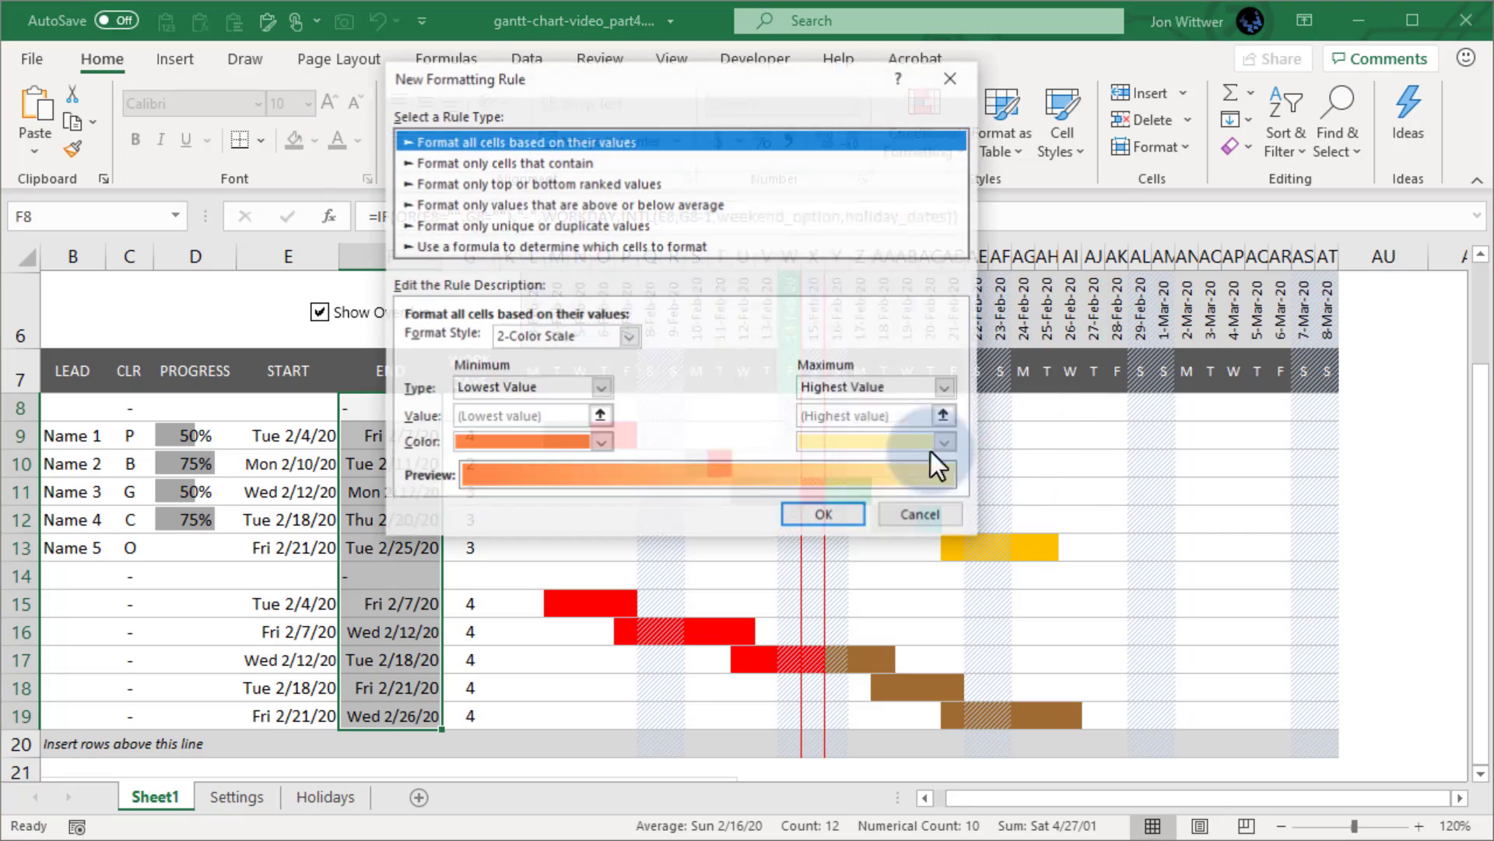
{"action": "left_click", "coordinate": [566, 247]}
{"action": "left_click_drag", "start_coordinate": [561, 77], "coordinate": [725, 78]}
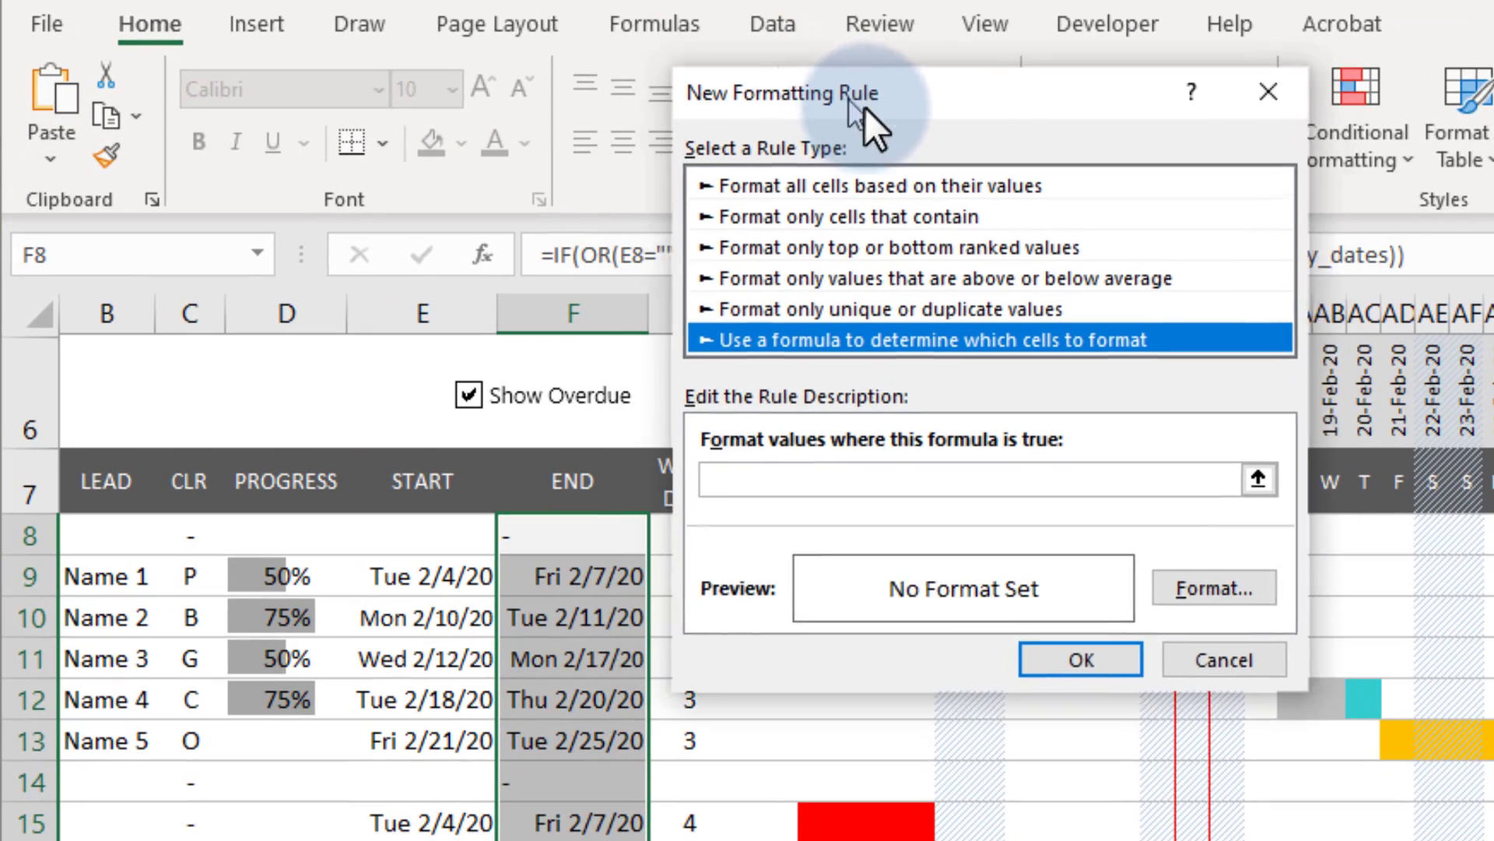
{"action": "left_click", "coordinate": [631, 341]}
{"action": "type", "text": "=AND(show_"}
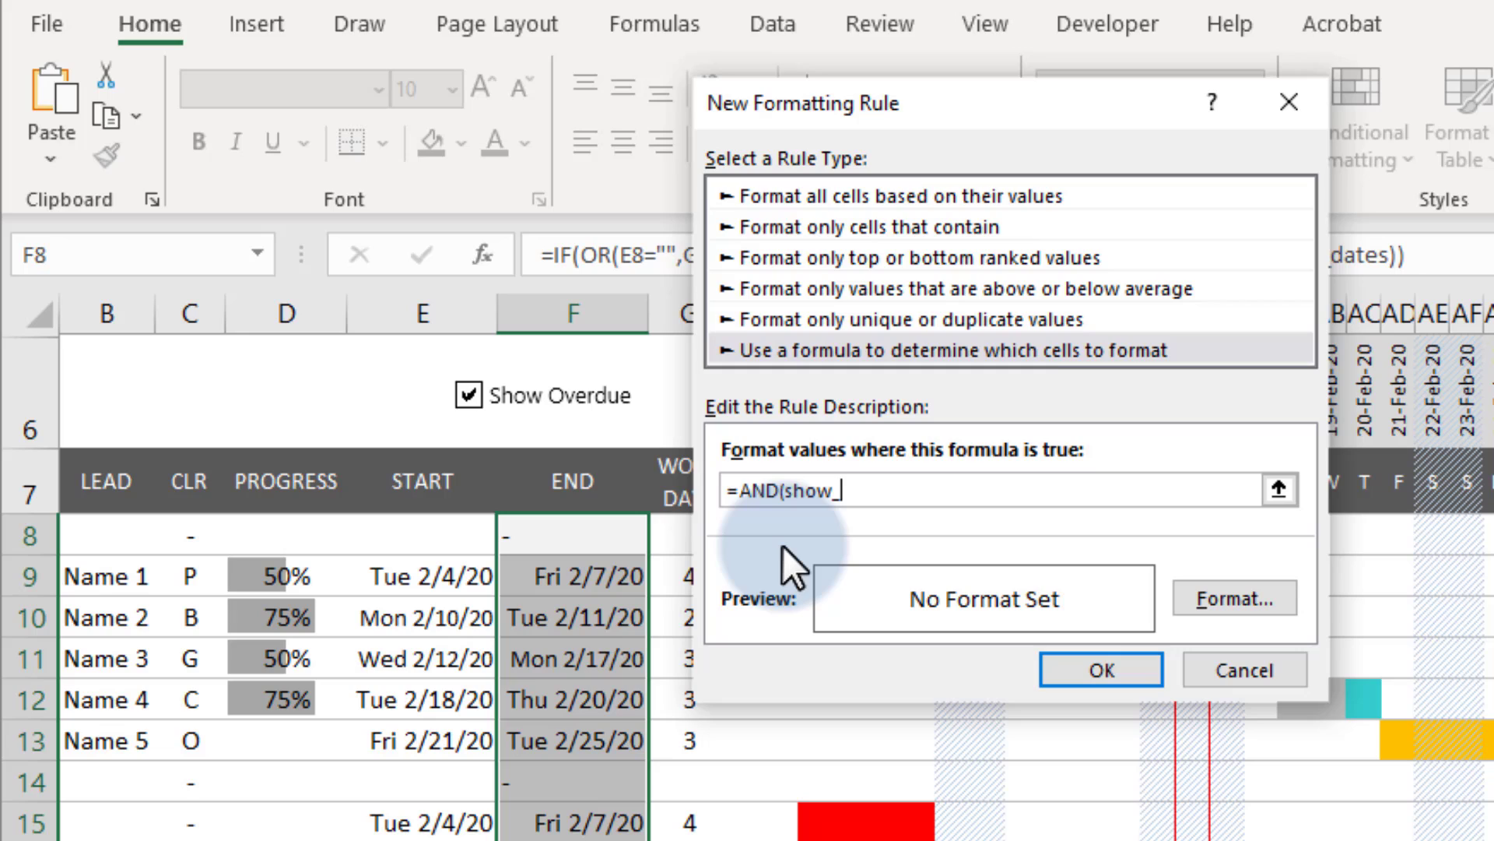
{"action": "type", "text": "overdue,task_progress<1,F8<=TODAY("}
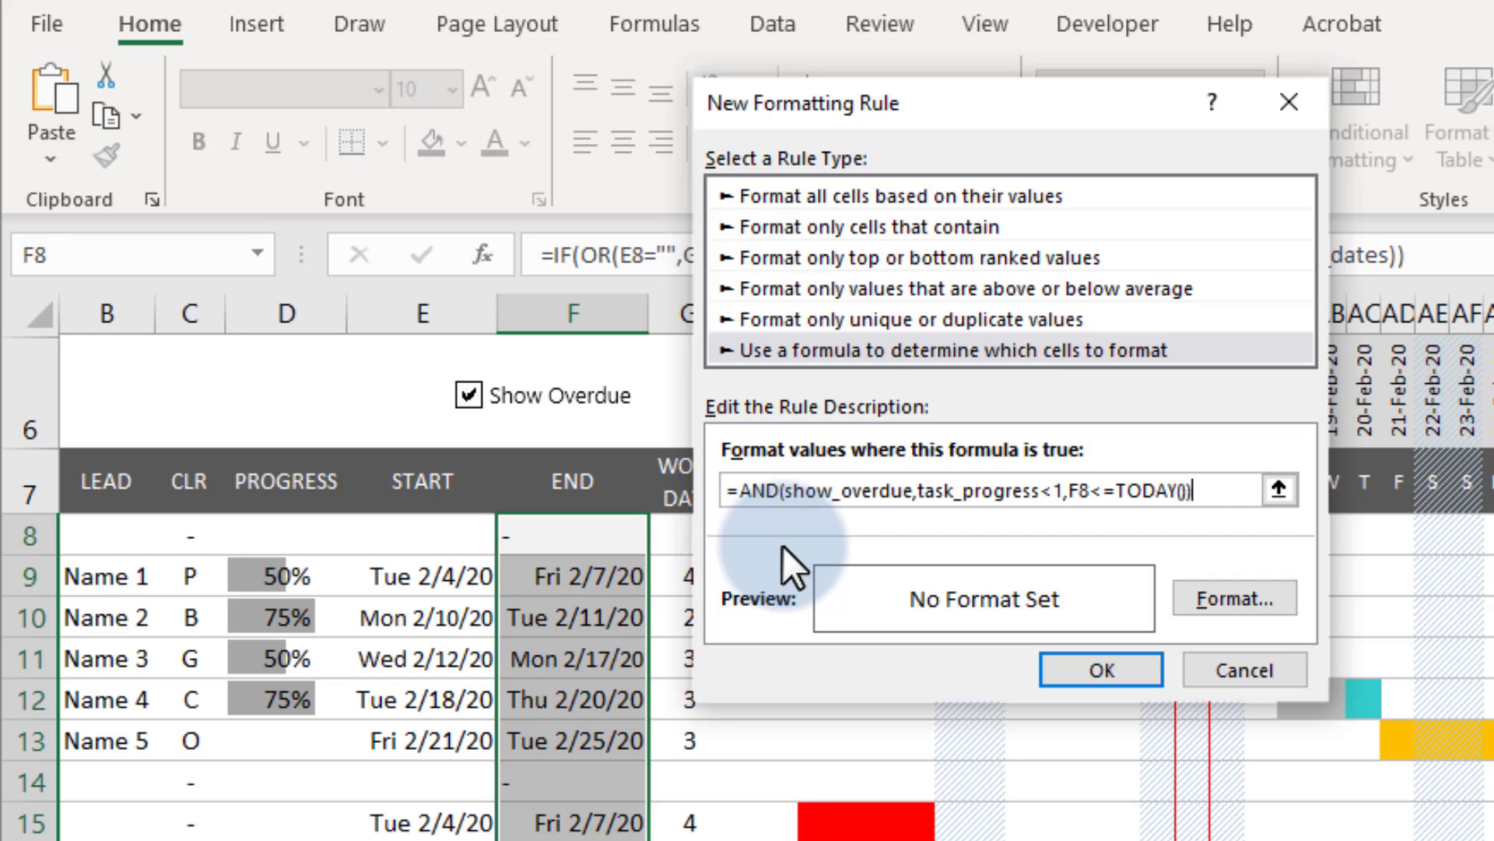
Format overdue end dates with light pink fill and dark red text, and save the rule
{"action": "left_click", "coordinate": [1234, 599]}
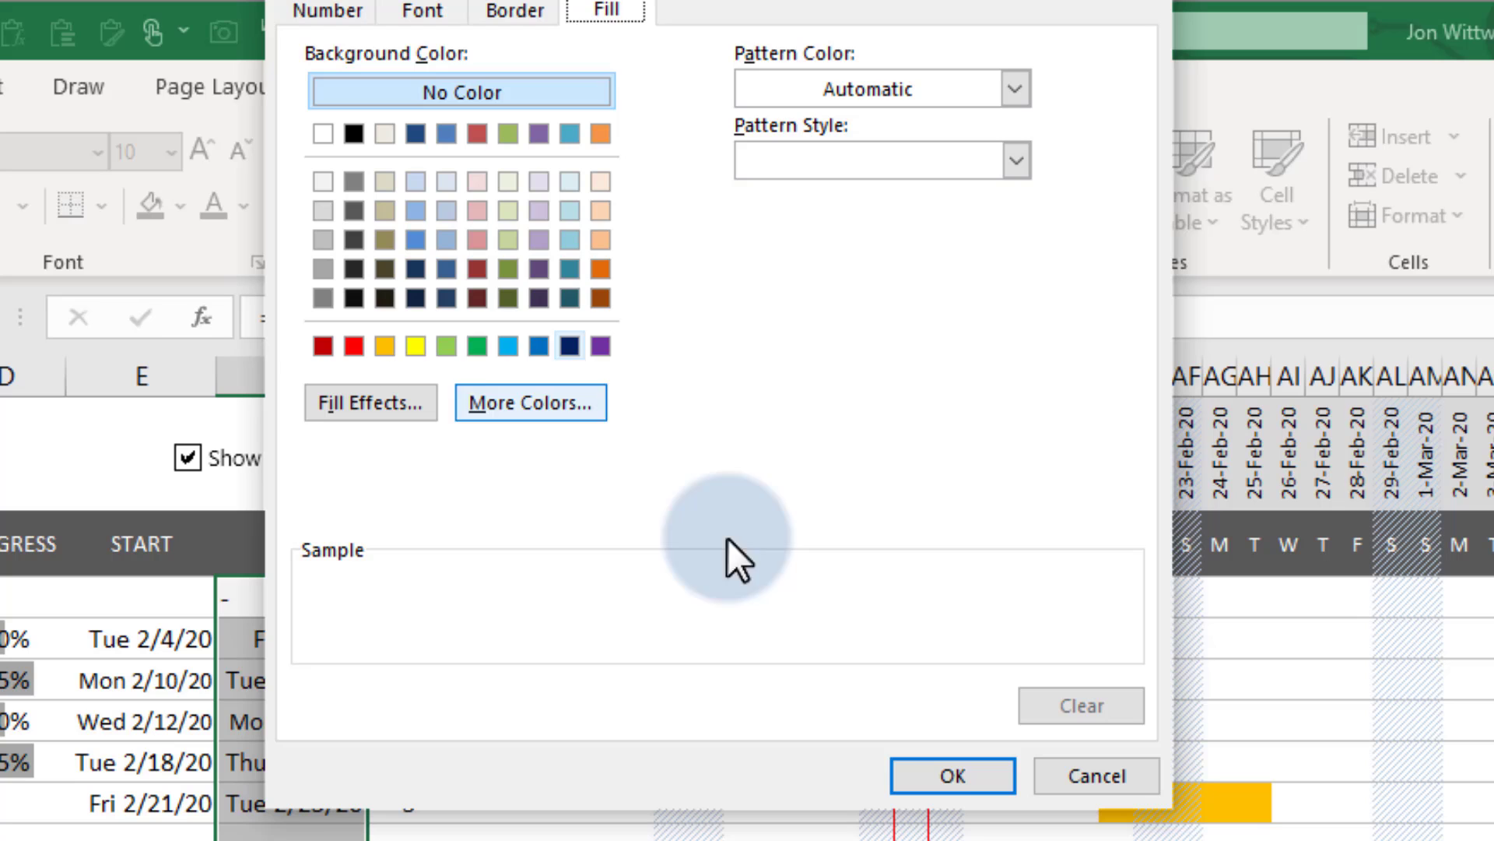
{"action": "left_click", "coordinate": [497, 400]}
{"action": "left_click", "coordinate": [635, 369]}
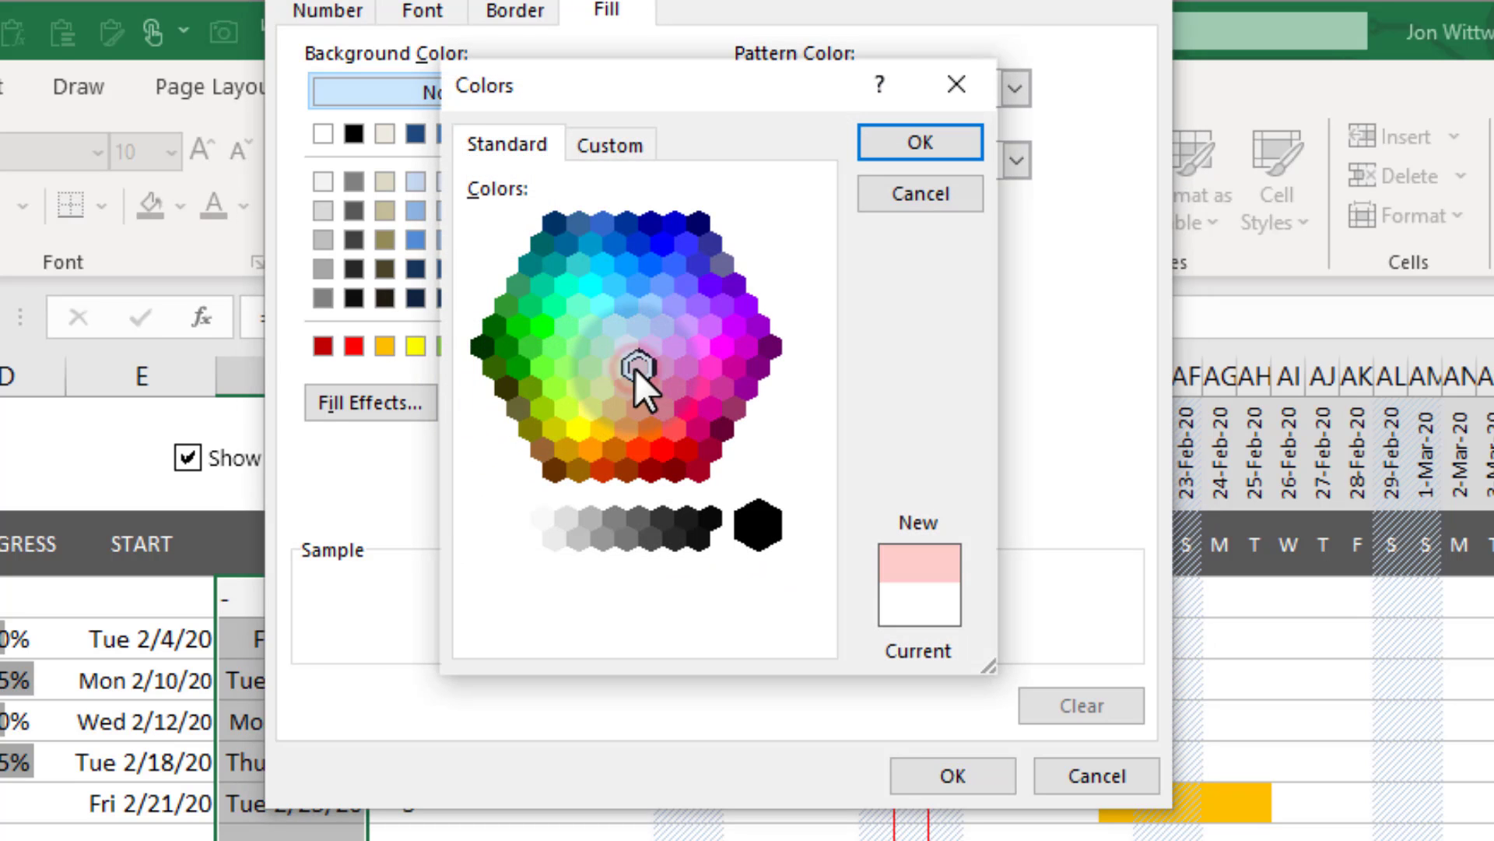
{"action": "left_click", "coordinate": [921, 142]}
{"action": "left_click", "coordinate": [421, 11]}
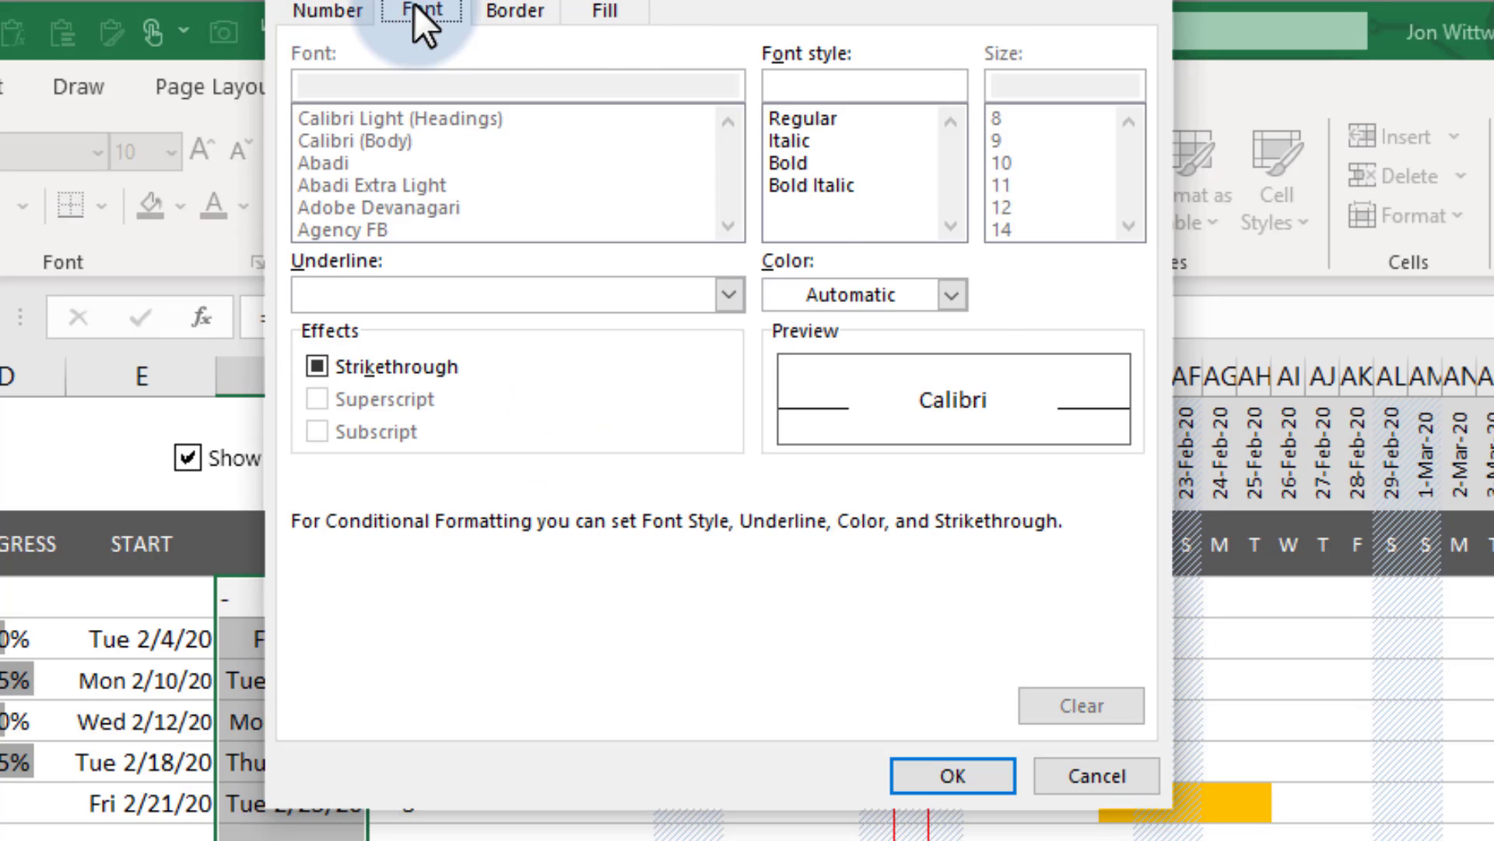
{"action": "left_click", "coordinate": [952, 294]}
{"action": "left_click", "coordinate": [816, 672]}
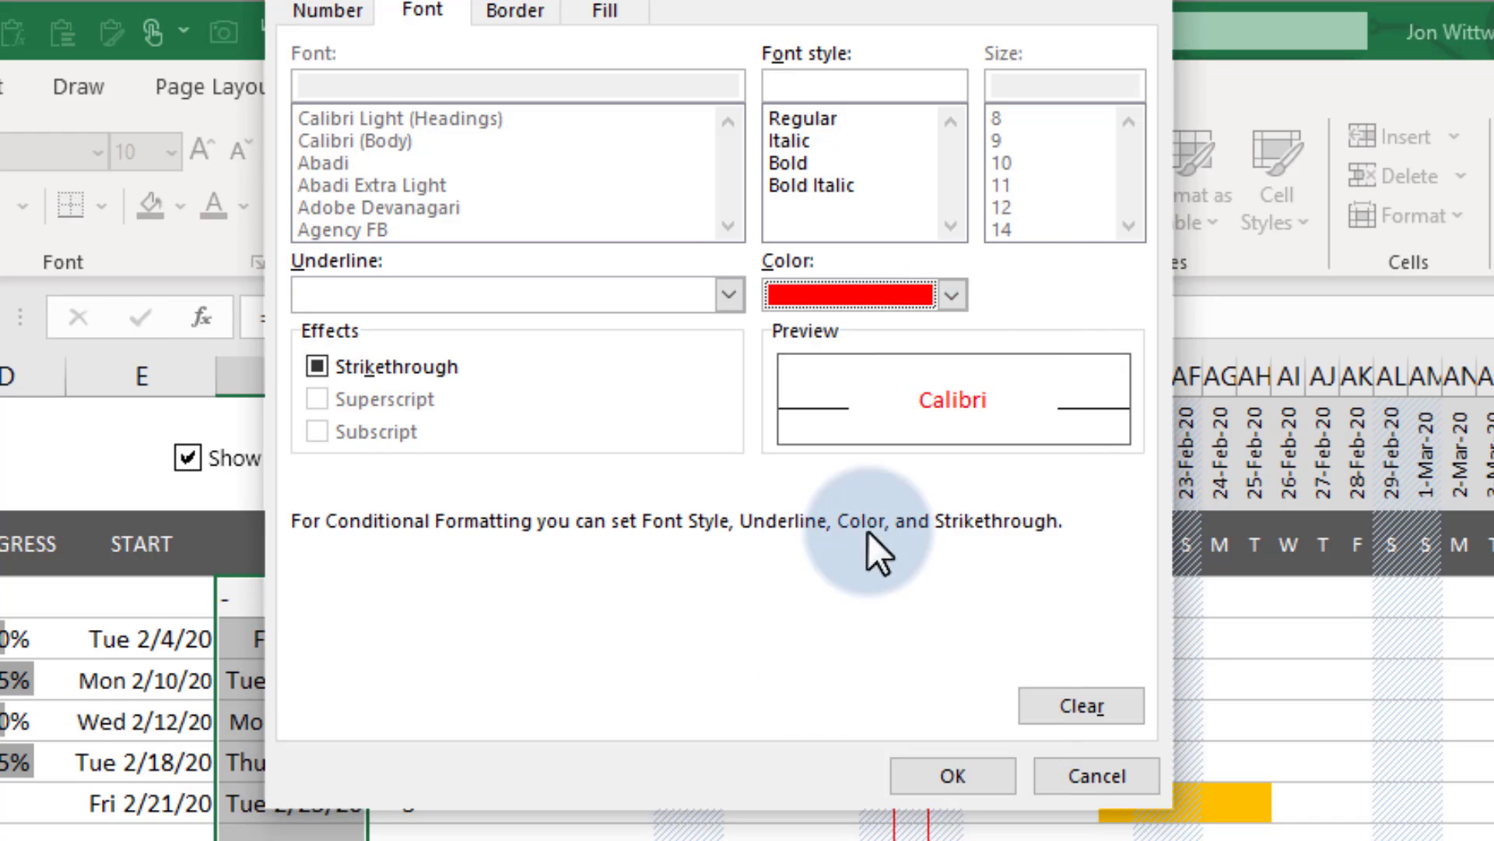
{"action": "left_click", "coordinate": [952, 294]}
{"action": "left_click", "coordinate": [791, 661]}
{"action": "left_click", "coordinate": [952, 776]}
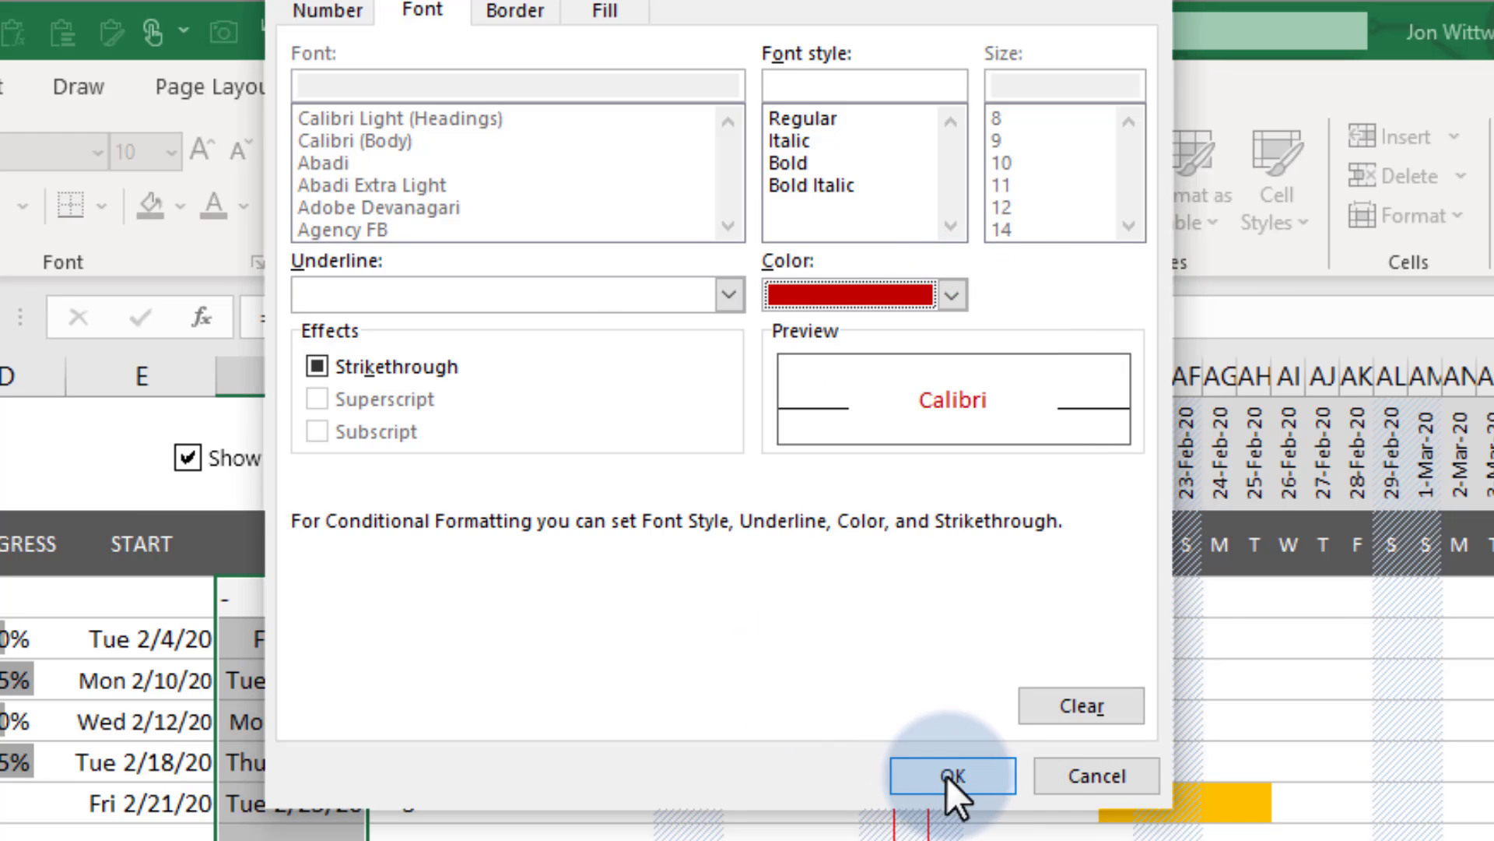
{"action": "left_click", "coordinate": [840, 732]}
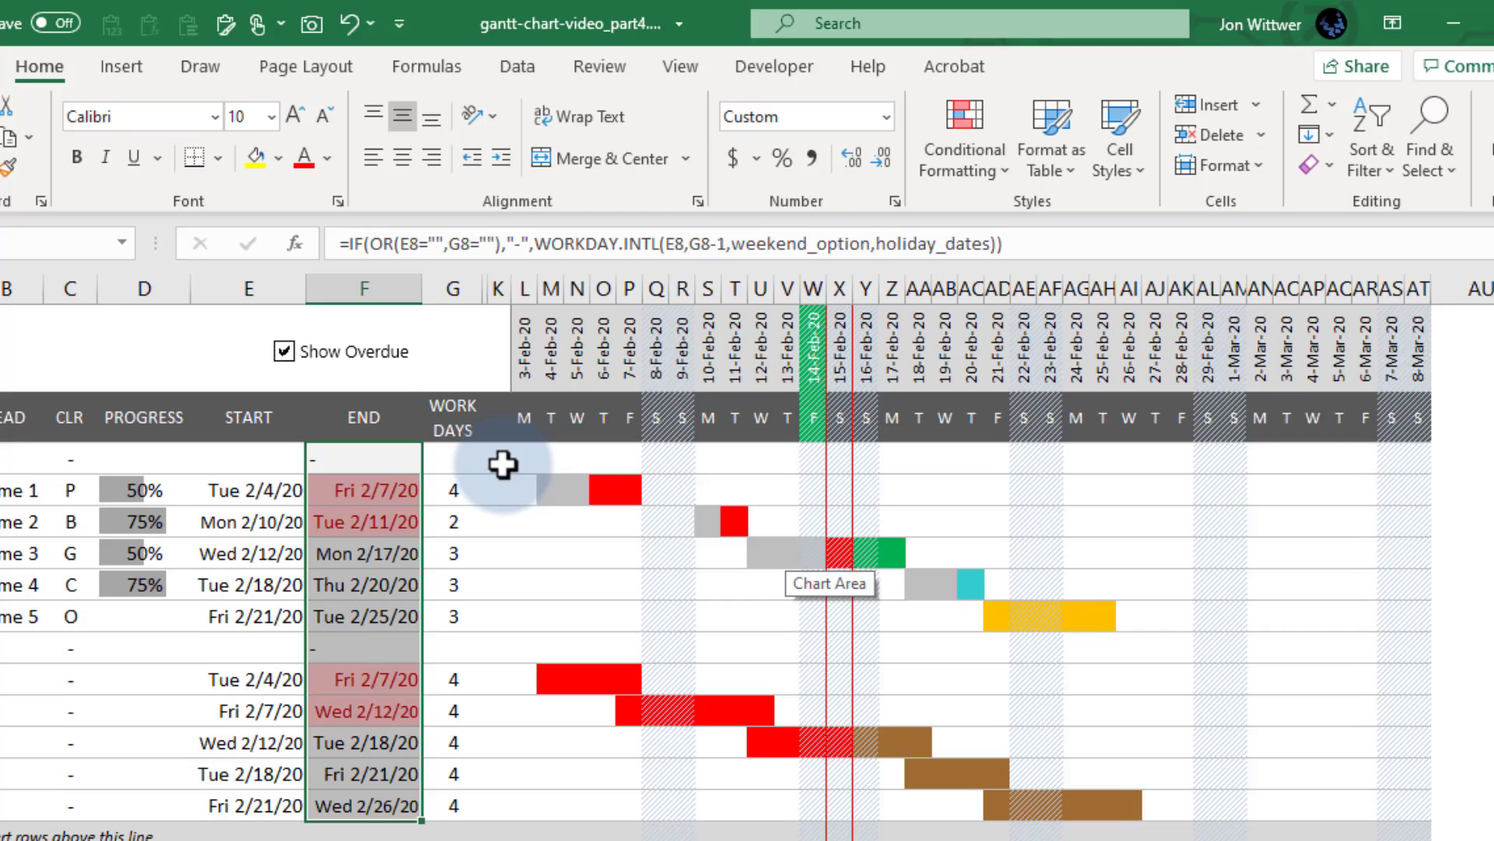
Toggle Show Overdue off and back on to test the end-date highlighting
{"action": "left_click", "coordinate": [502, 465]}
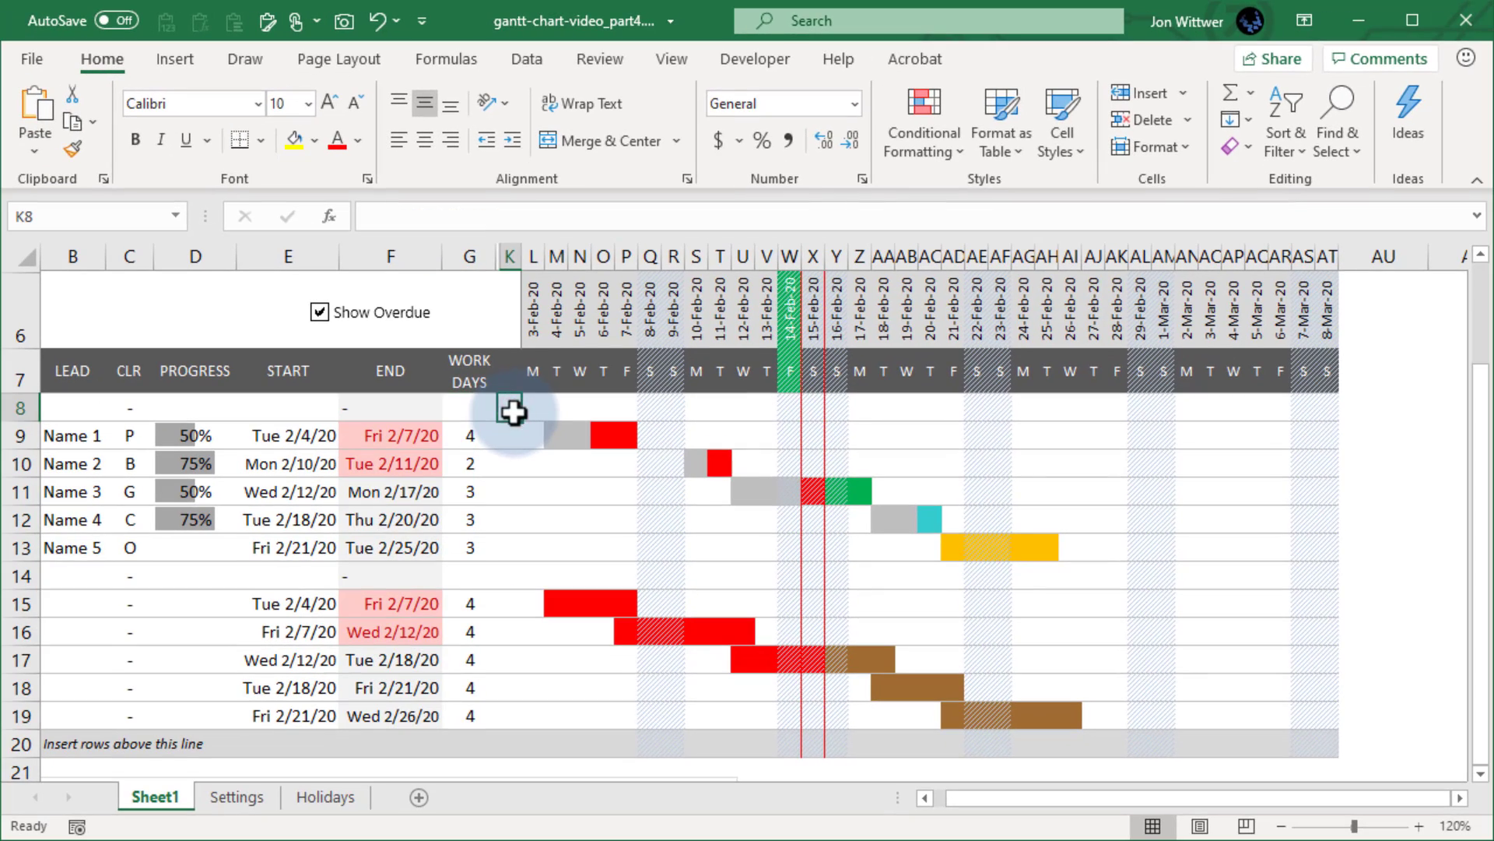
{"action": "left_click", "coordinate": [319, 313]}
{"action": "left_click", "coordinate": [319, 312]}
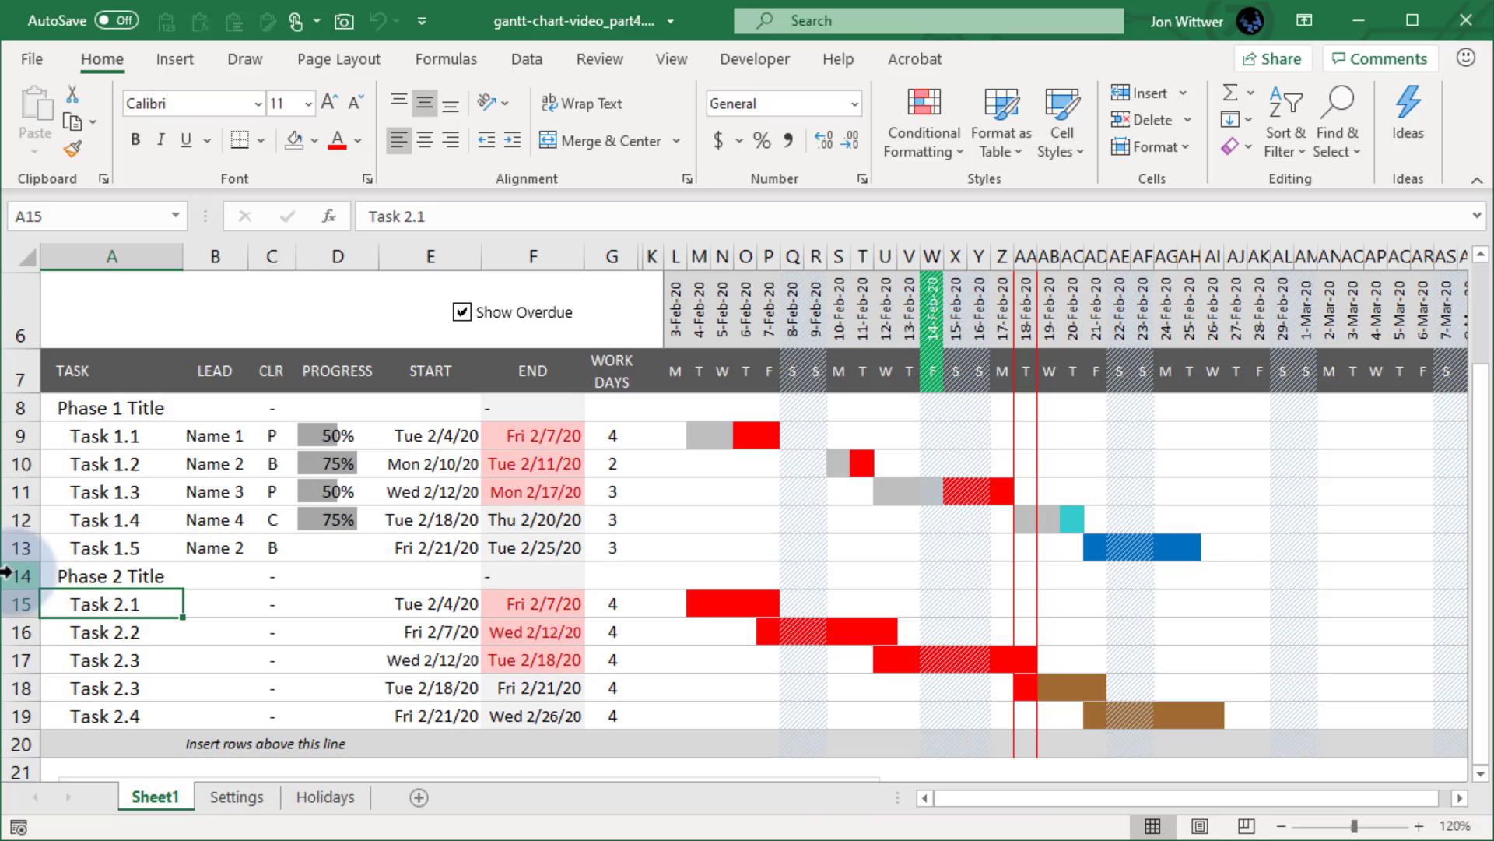
Copy rows 14–17 and insert them as copied cells above row 20
{"action": "left_click_drag", "start_coordinate": [21, 576], "coordinate": [14, 659]}
{"action": "key", "text": "ctrl+c"}
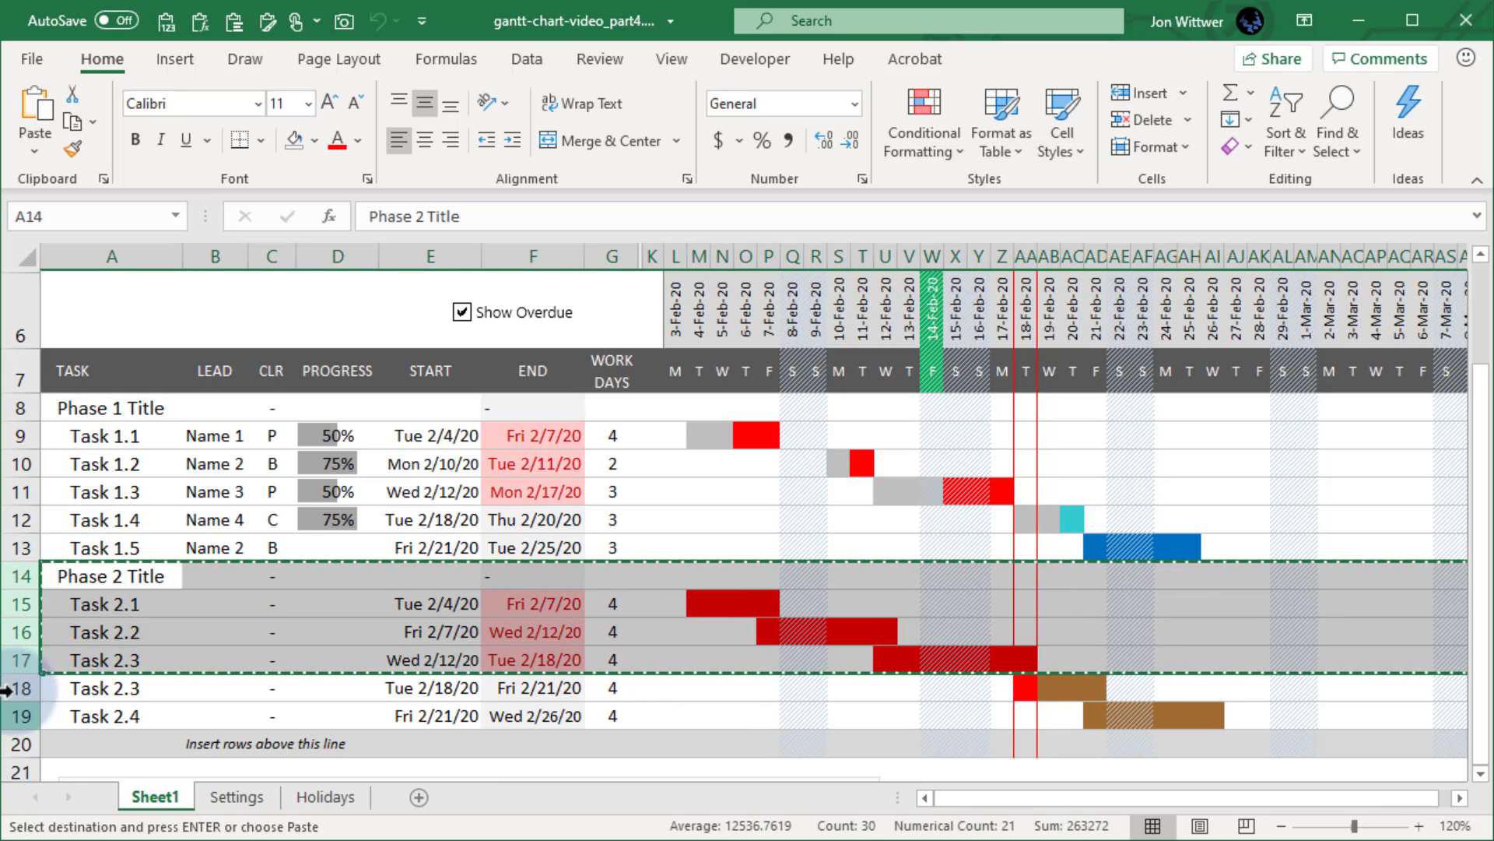
{"action": "right_click", "coordinate": [22, 743]}
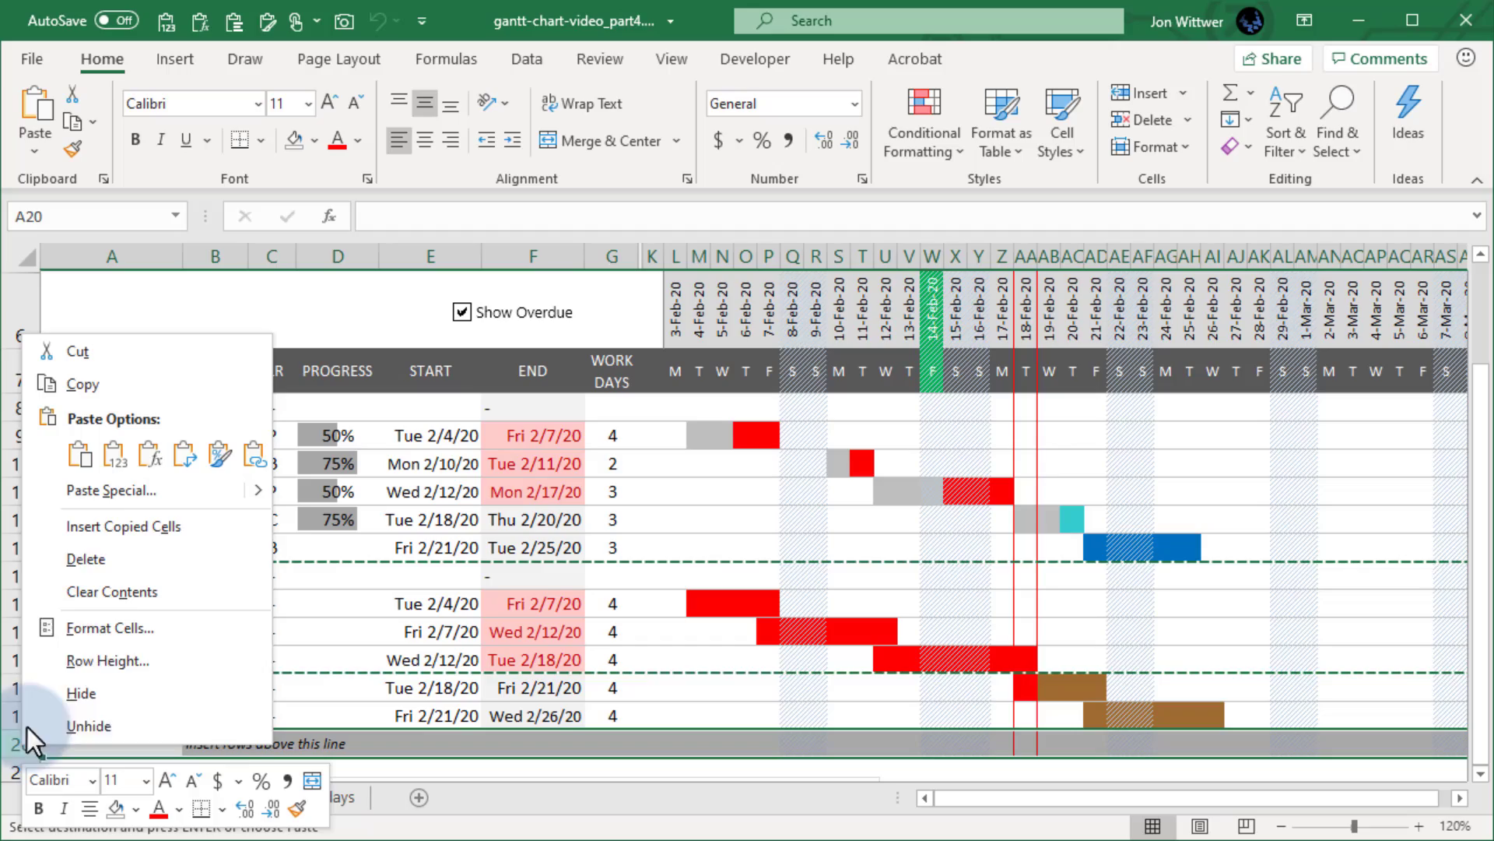
{"action": "left_click", "coordinate": [109, 527]}
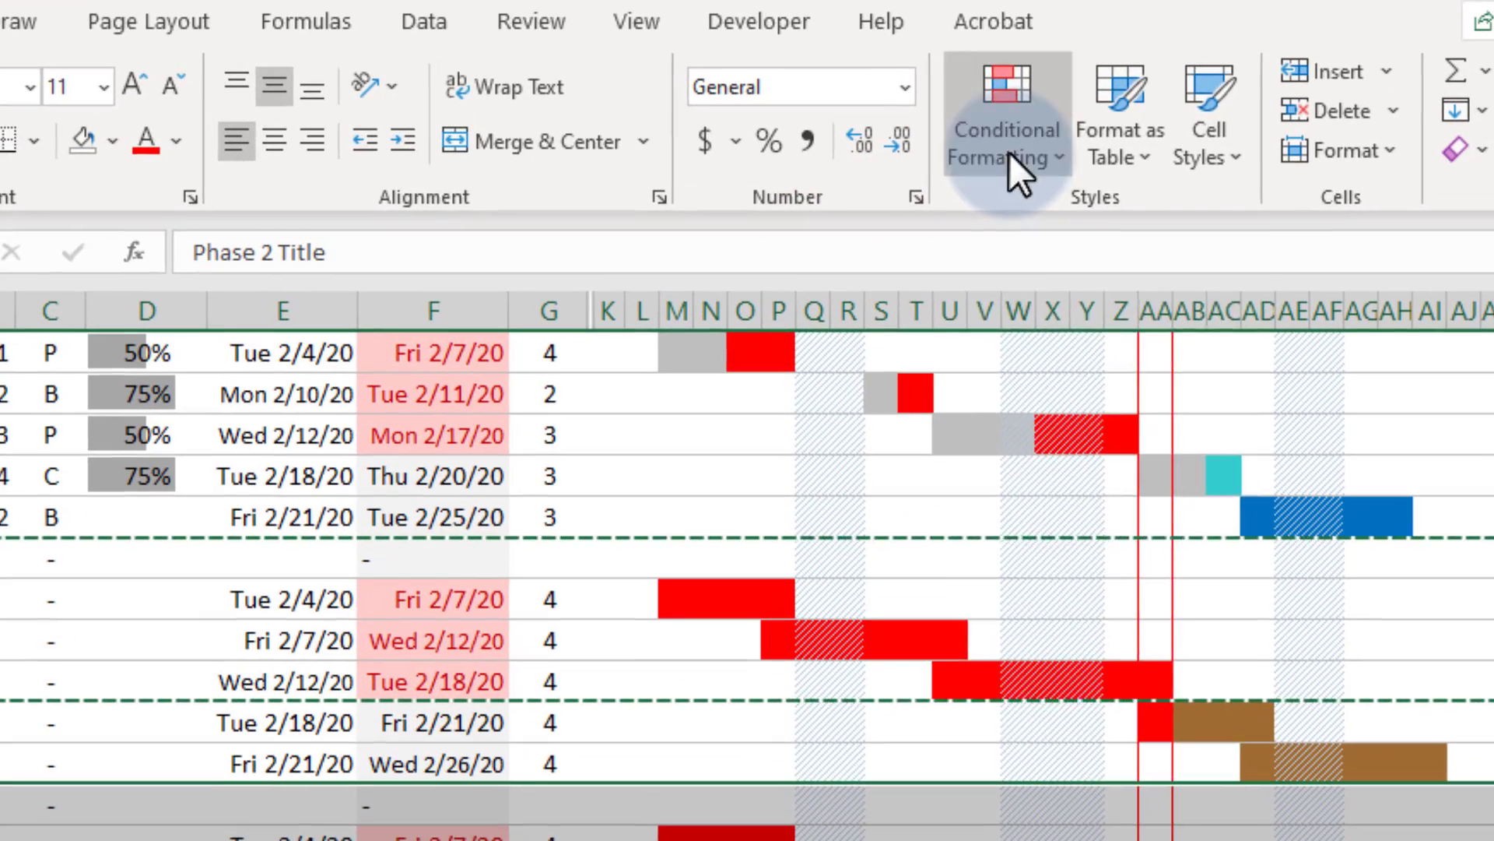
Review the worksheet's conditional formatting rules, then close the rules list
{"action": "left_click", "coordinate": [1010, 153]}
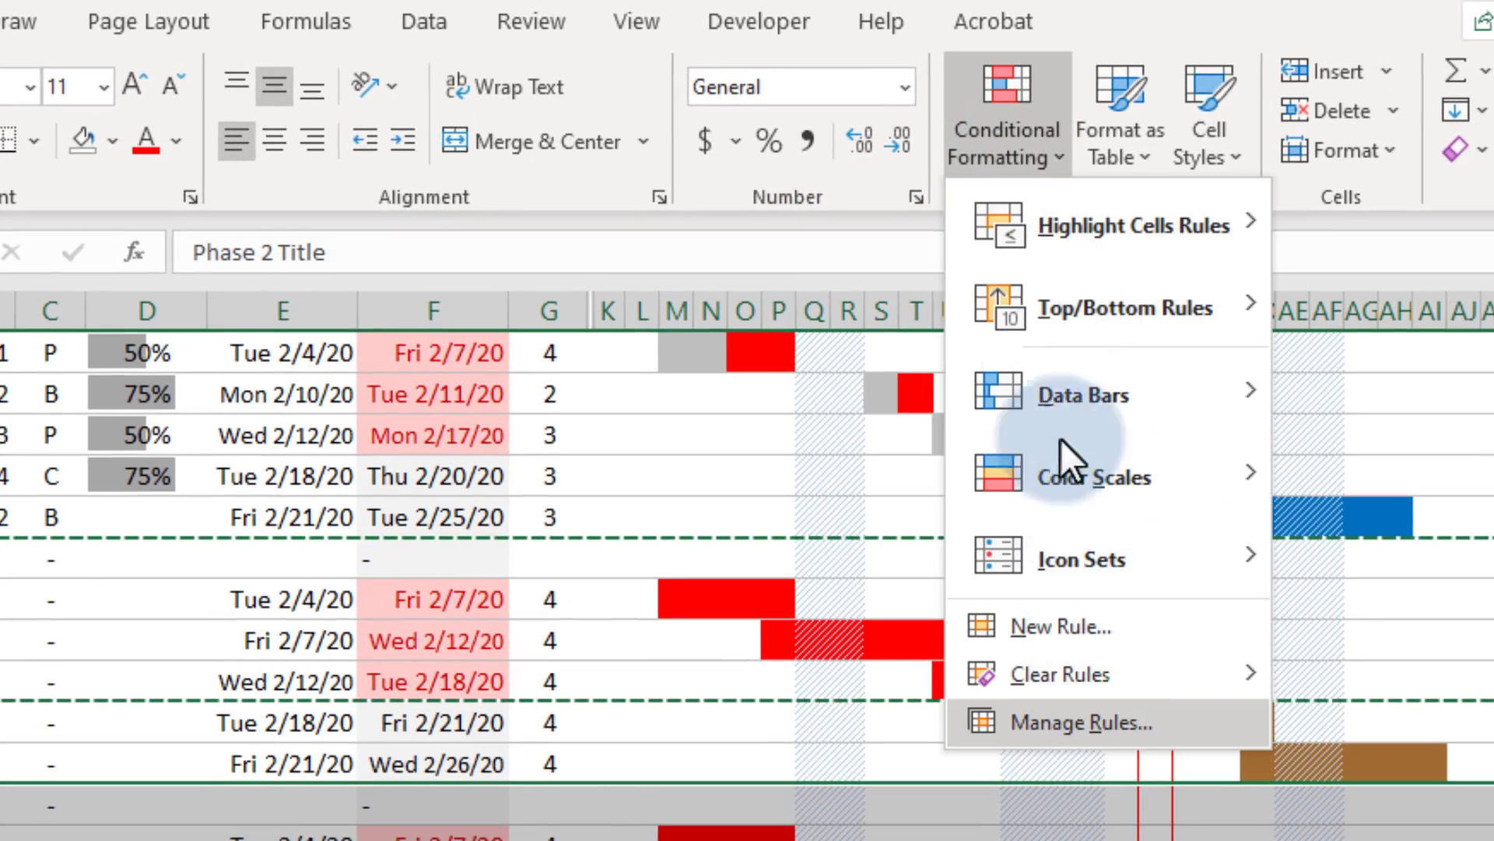
{"action": "left_click", "coordinate": [1111, 726]}
{"action": "left_click", "coordinate": [639, 231]}
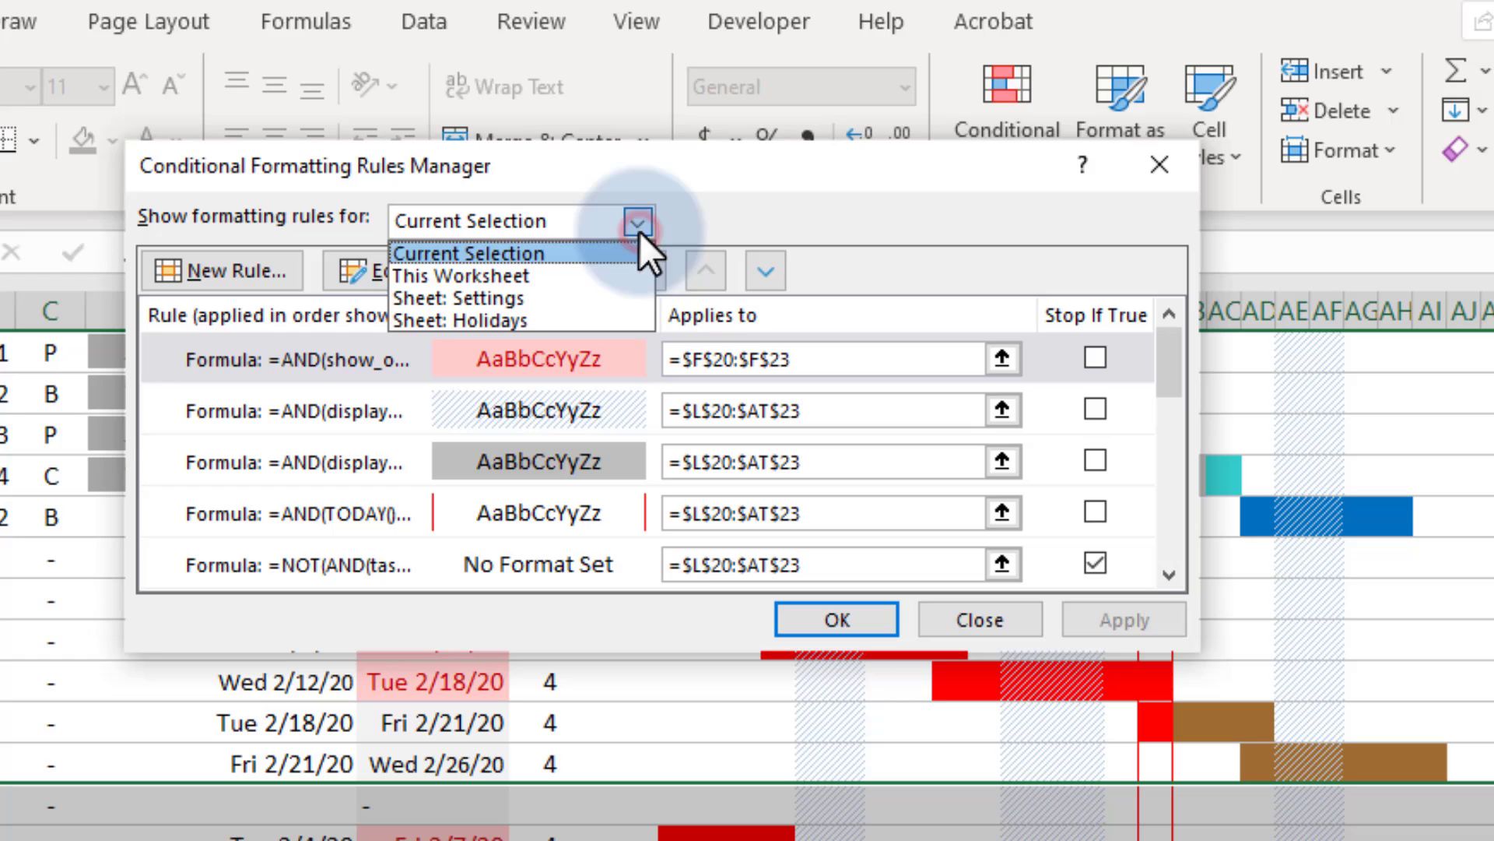
{"action": "left_click", "coordinate": [462, 275]}
{"action": "mouse_move", "coordinate": [1168, 348]}
{"action": "left_mouse_down"}
{"action": "mouse_move", "coordinate": [1179, 554]}
{"action": "mouse_move", "coordinate": [1172, 336]}
{"action": "left_mouse_up"}
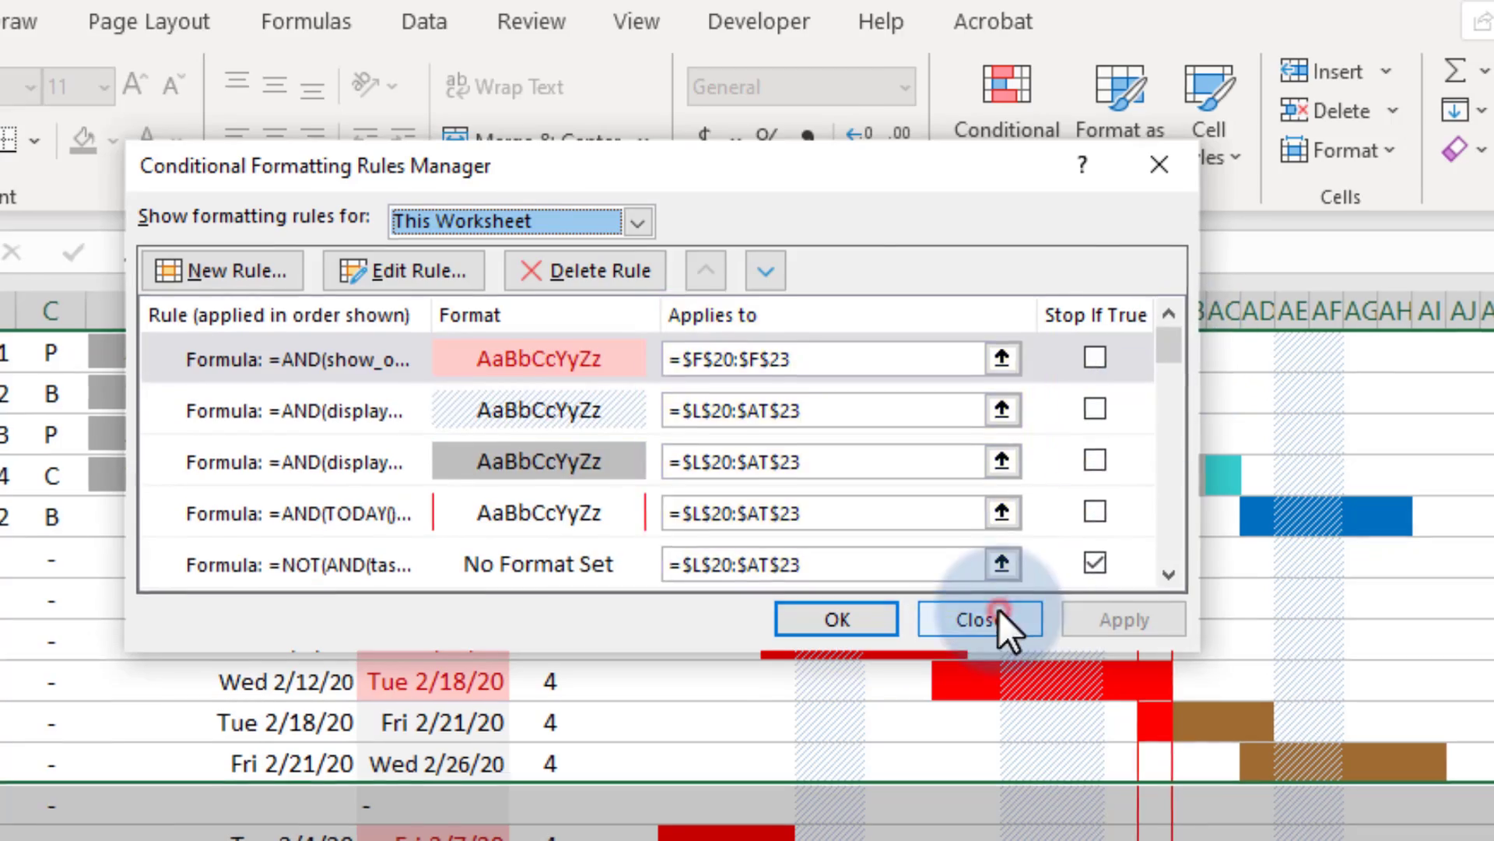
{"action": "left_click", "coordinate": [999, 610]}
Insert four blank rows at 14–17 and paste the Phase 2 rows into them
{"action": "left_click_drag", "start_coordinate": [20, 426], "coordinate": [20, 509]}
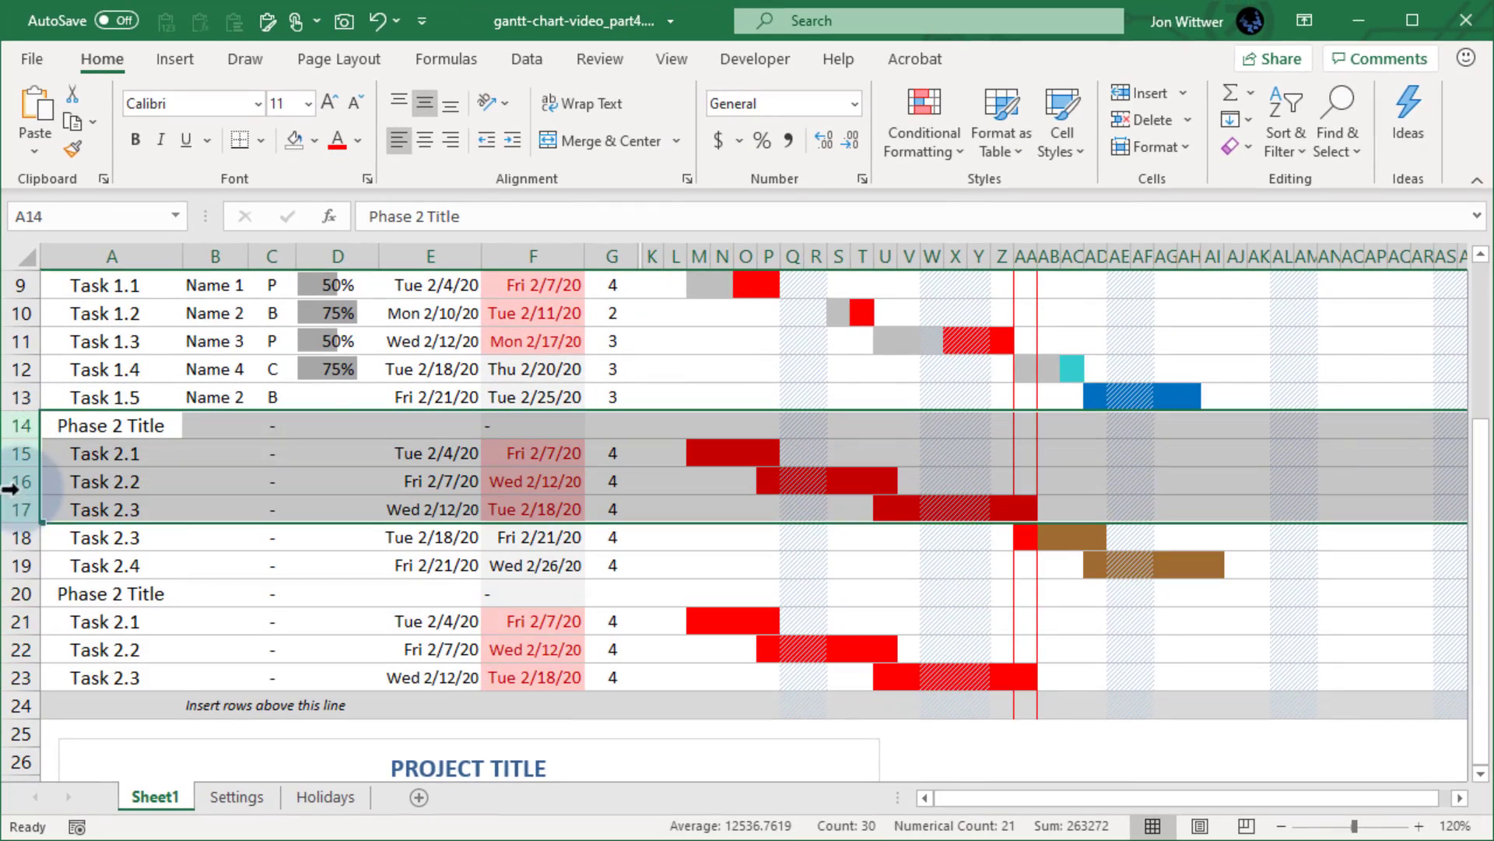
{"action": "right_click", "coordinate": [23, 425]}
{"action": "left_click", "coordinate": [101, 617]}
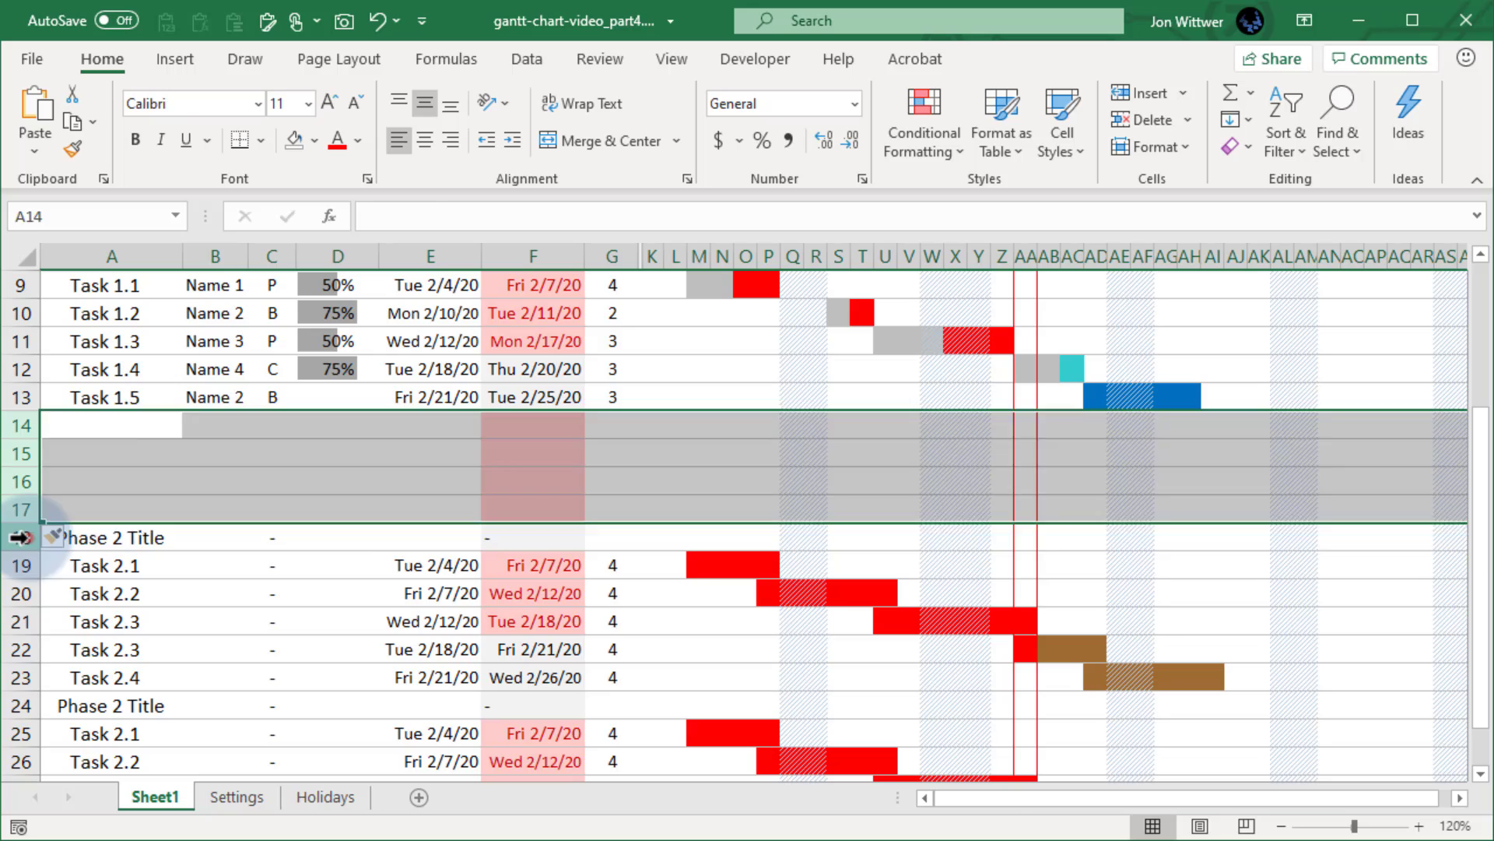
{"action": "left_click_drag", "start_coordinate": [20, 537], "coordinate": [21, 621]}
{"action": "key", "text": "ctrl+c"}
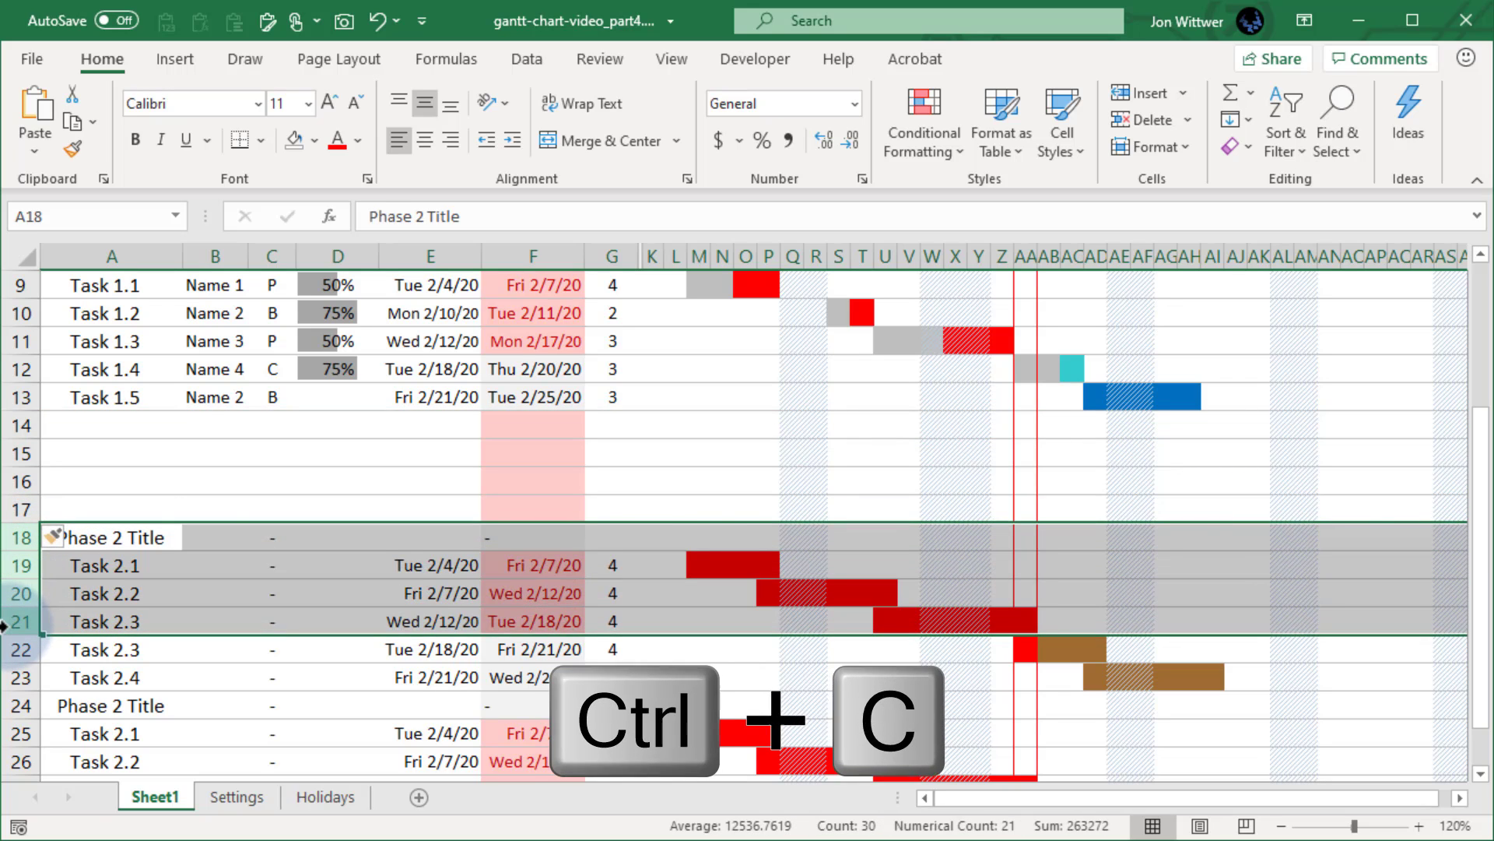
{"action": "left_click", "coordinate": [24, 426]}
{"action": "key", "text": "ctrl+v"}
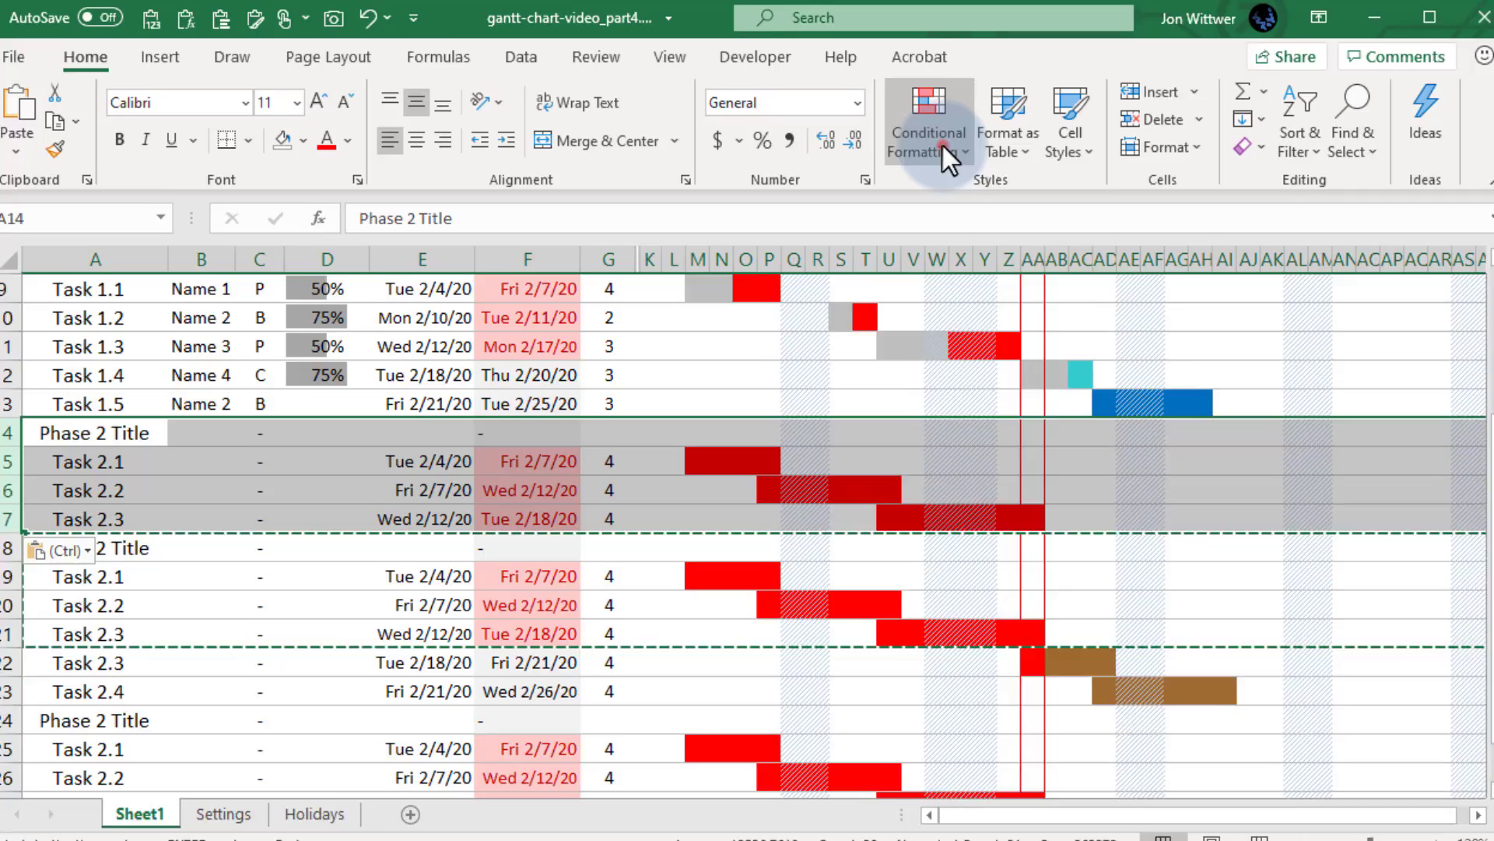
Review the worksheet's formatting rules, close the list, and undo the row copy
{"action": "left_click", "coordinate": [942, 145]}
{"action": "left_click", "coordinate": [1081, 681]}
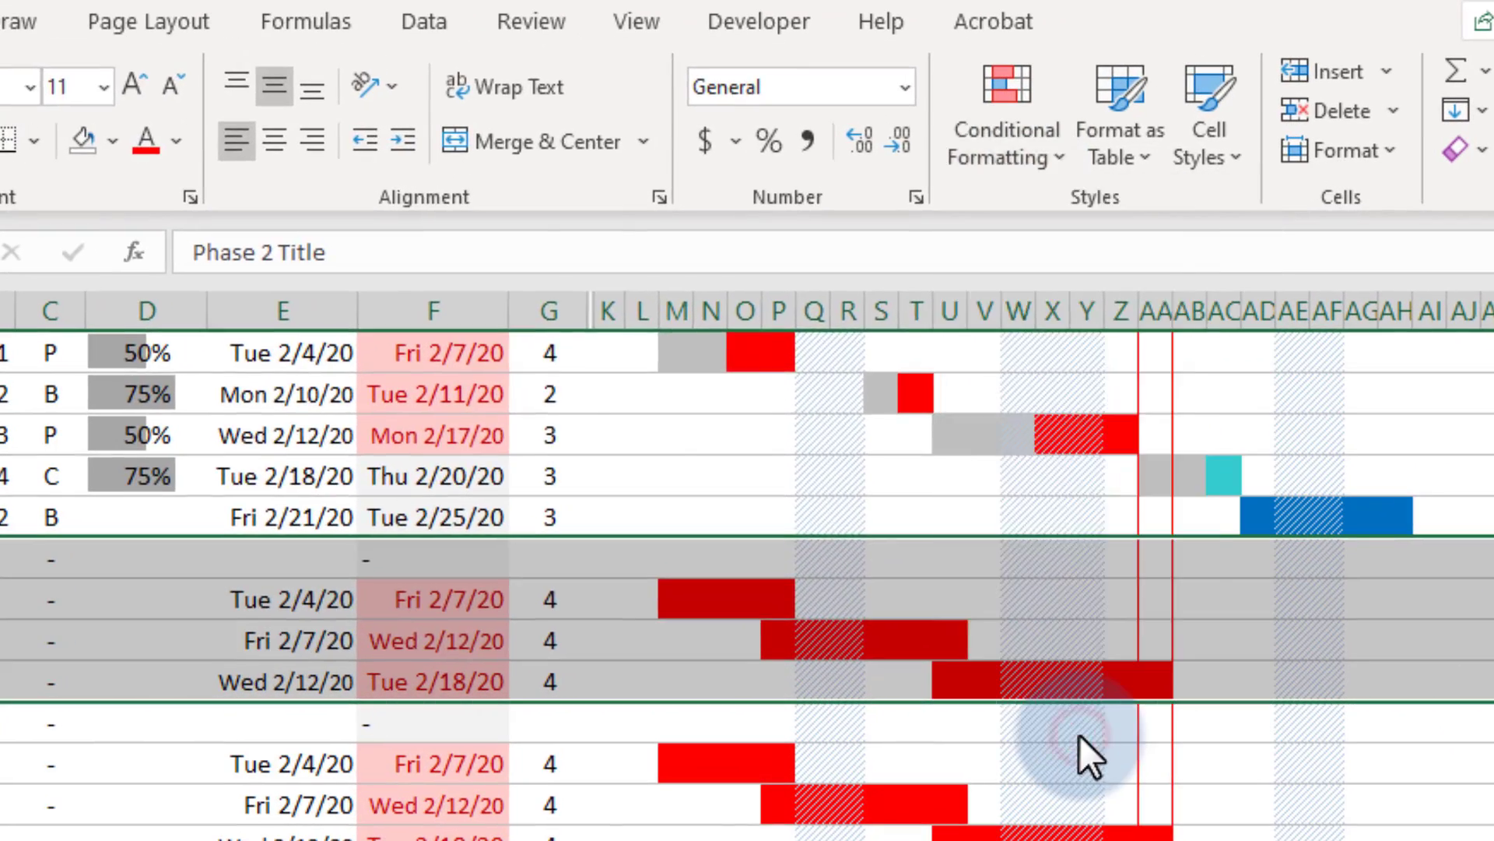
{"action": "left_click", "coordinate": [634, 219]}
{"action": "left_click", "coordinate": [468, 276]}
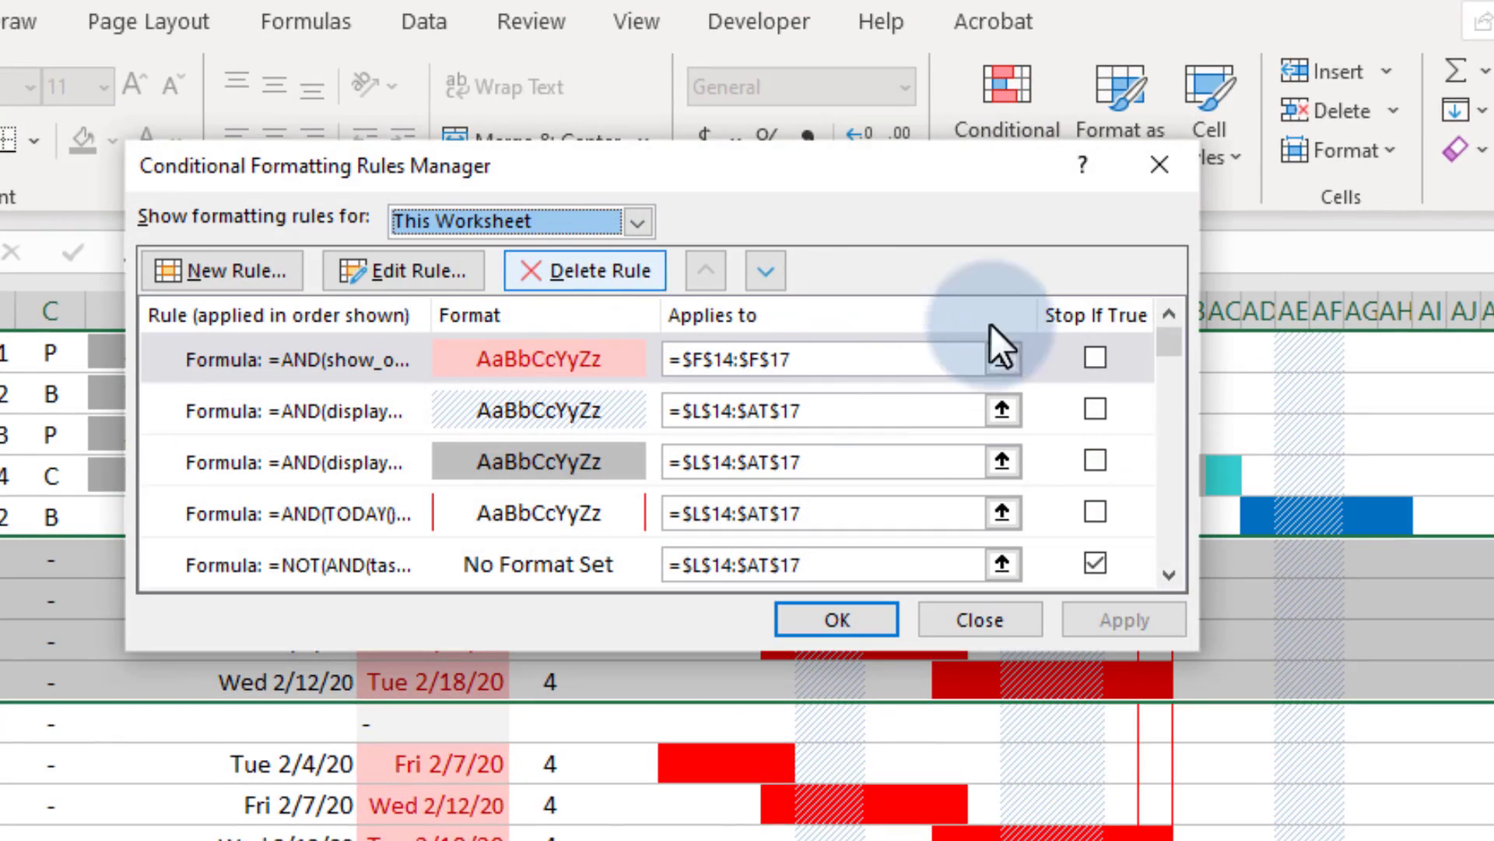
{"action": "left_click_drag", "start_coordinate": [1172, 345], "coordinate": [1170, 486]}
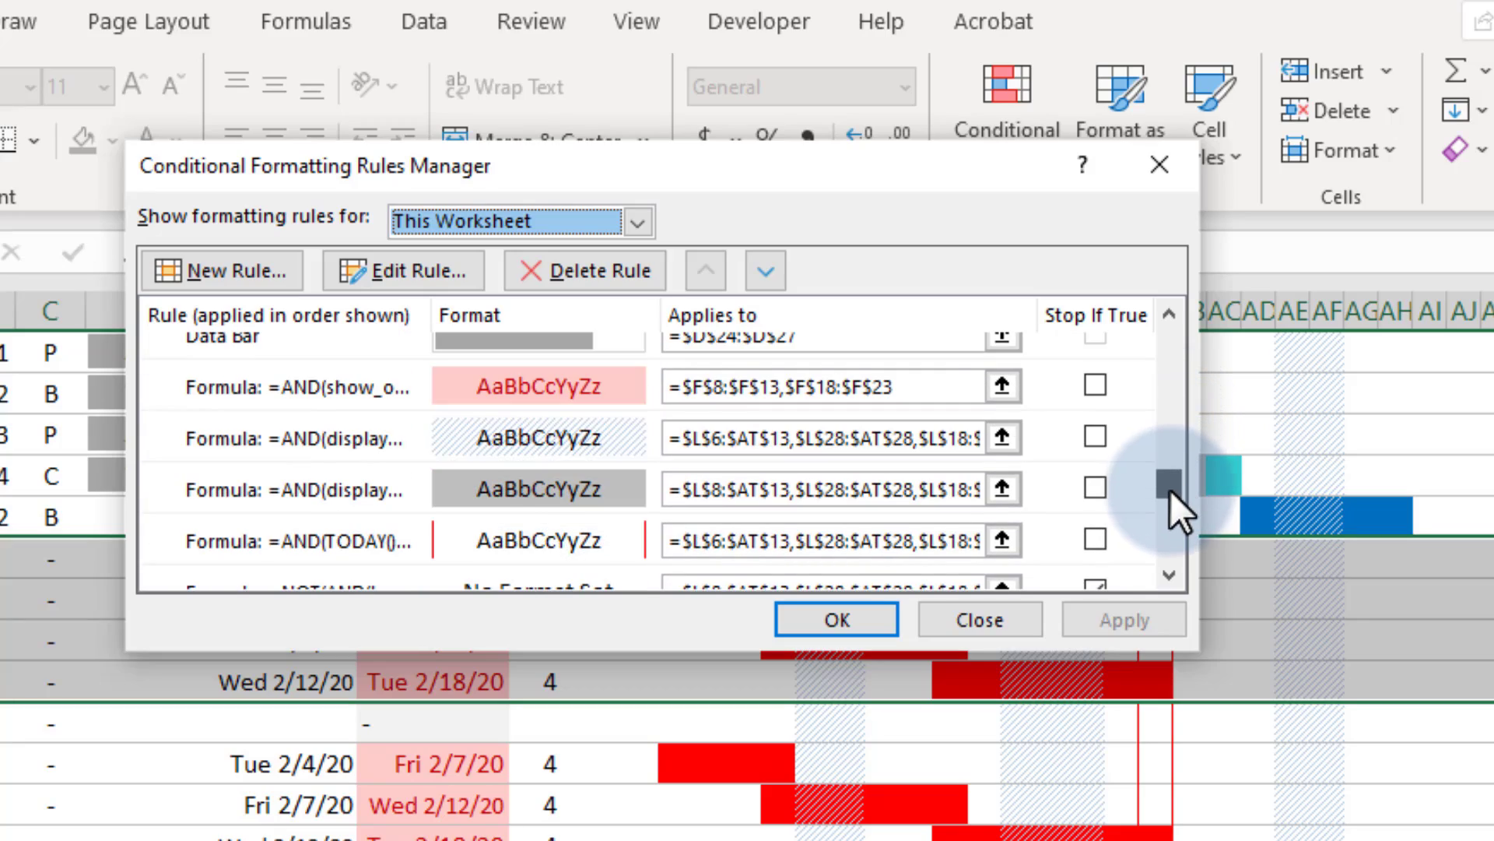
{"action": "left_click_drag", "start_coordinate": [1170, 487], "coordinate": [1169, 545]}
{"action": "left_click", "coordinate": [980, 619]}
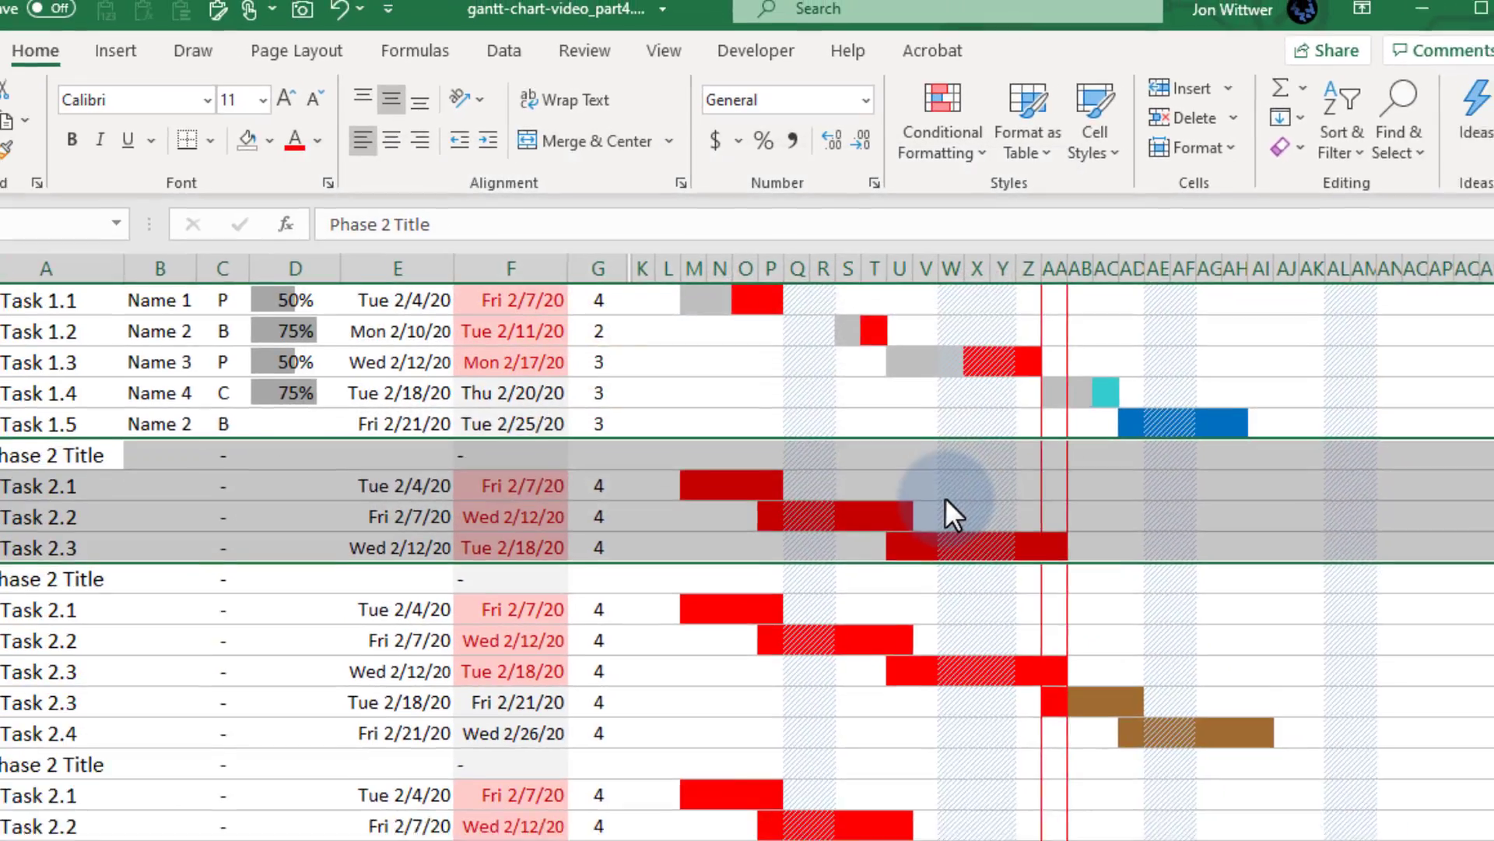
{"action": "key", "text": "ctrl+z"}
{"action": "key", "text": "ctrl+z"}
{"action": "key", "text": "ctrl+z"}
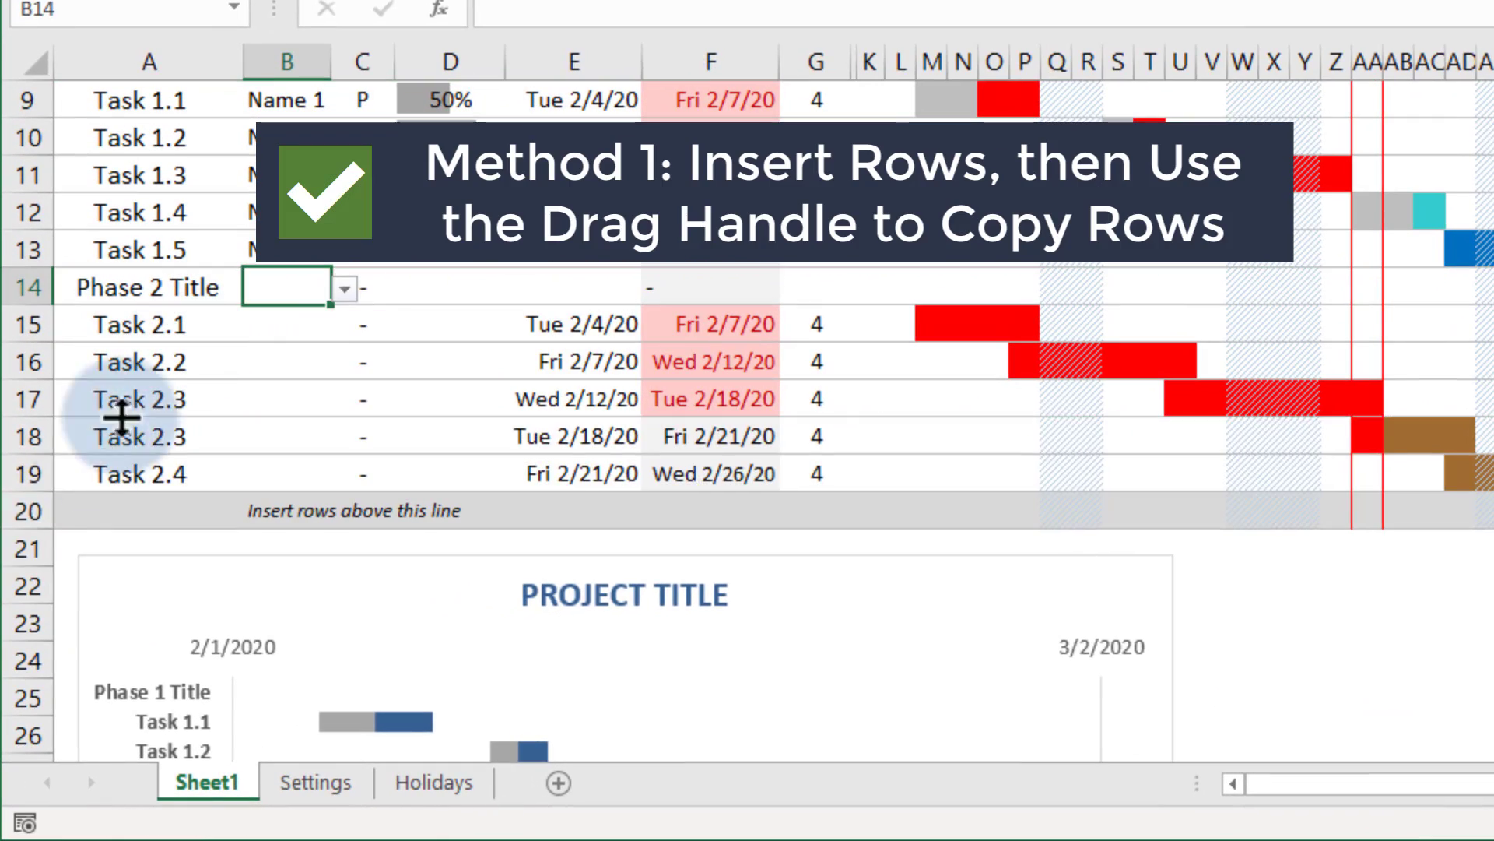
Insert four blank rows at rows 20–23 above the insert line
{"action": "left_click_drag", "start_coordinate": [26, 510], "coordinate": [28, 625]}
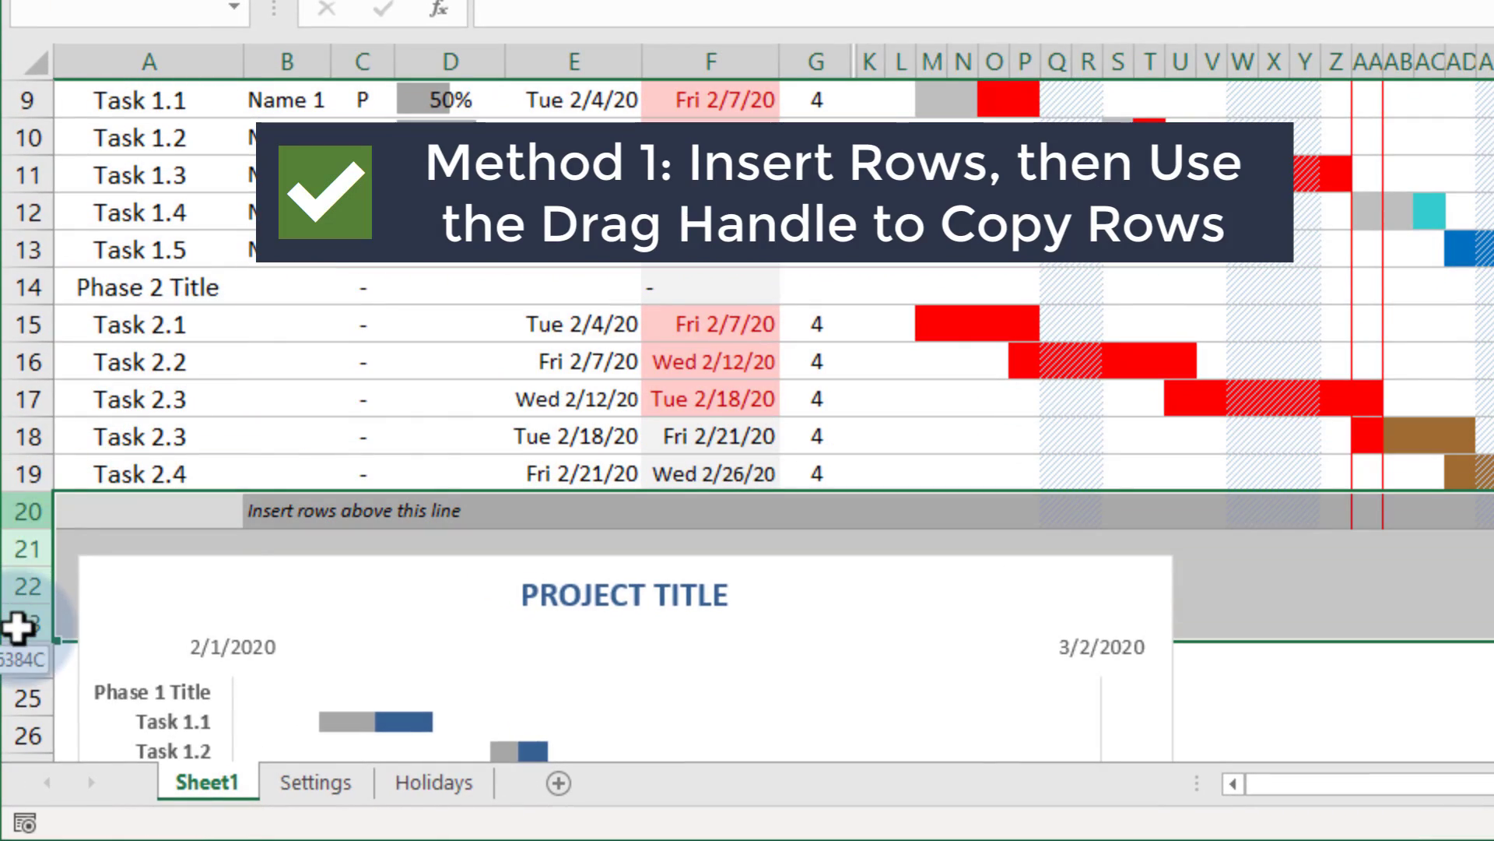
{"action": "right_click", "coordinate": [30, 513]}
{"action": "left_click", "coordinate": [117, 777]}
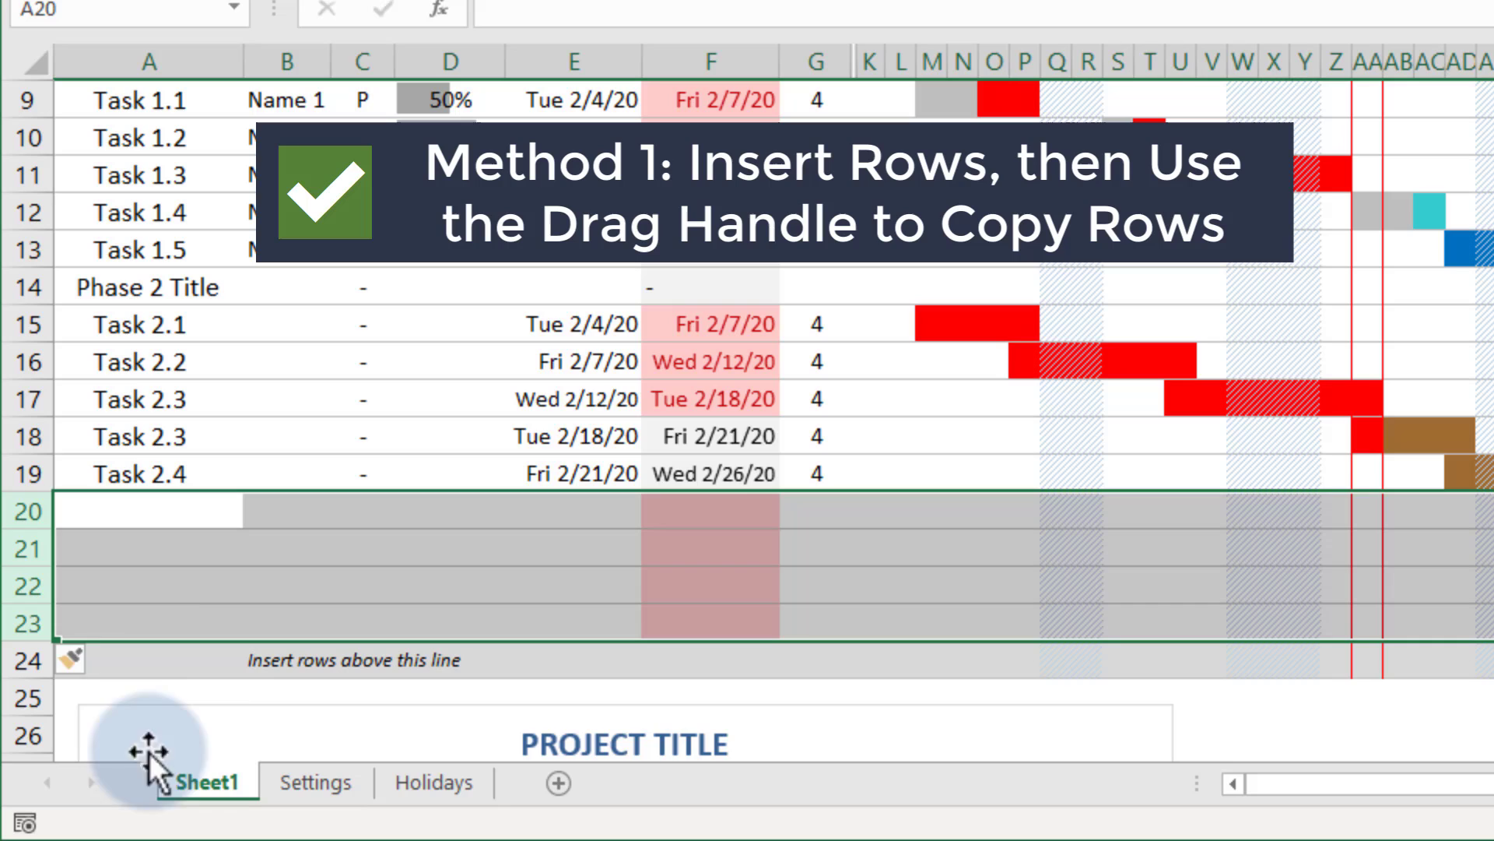
Fill Task 2.4 down into rows 20–23, then undo the fill
{"action": "left_click", "coordinate": [27, 473]}
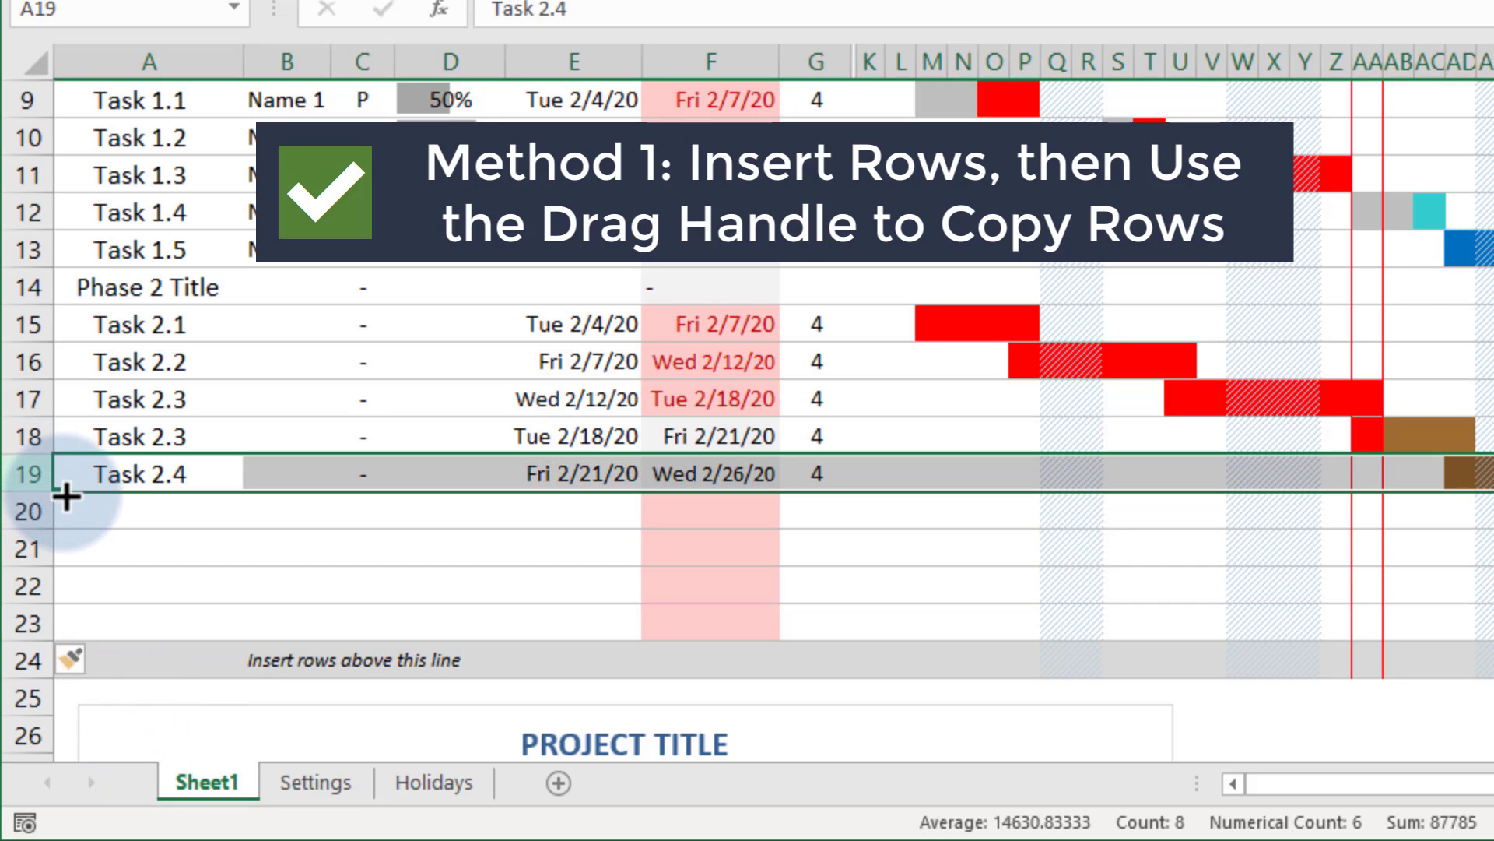
{"action": "left_click_drag", "start_coordinate": [64, 493], "coordinate": [61, 631]}
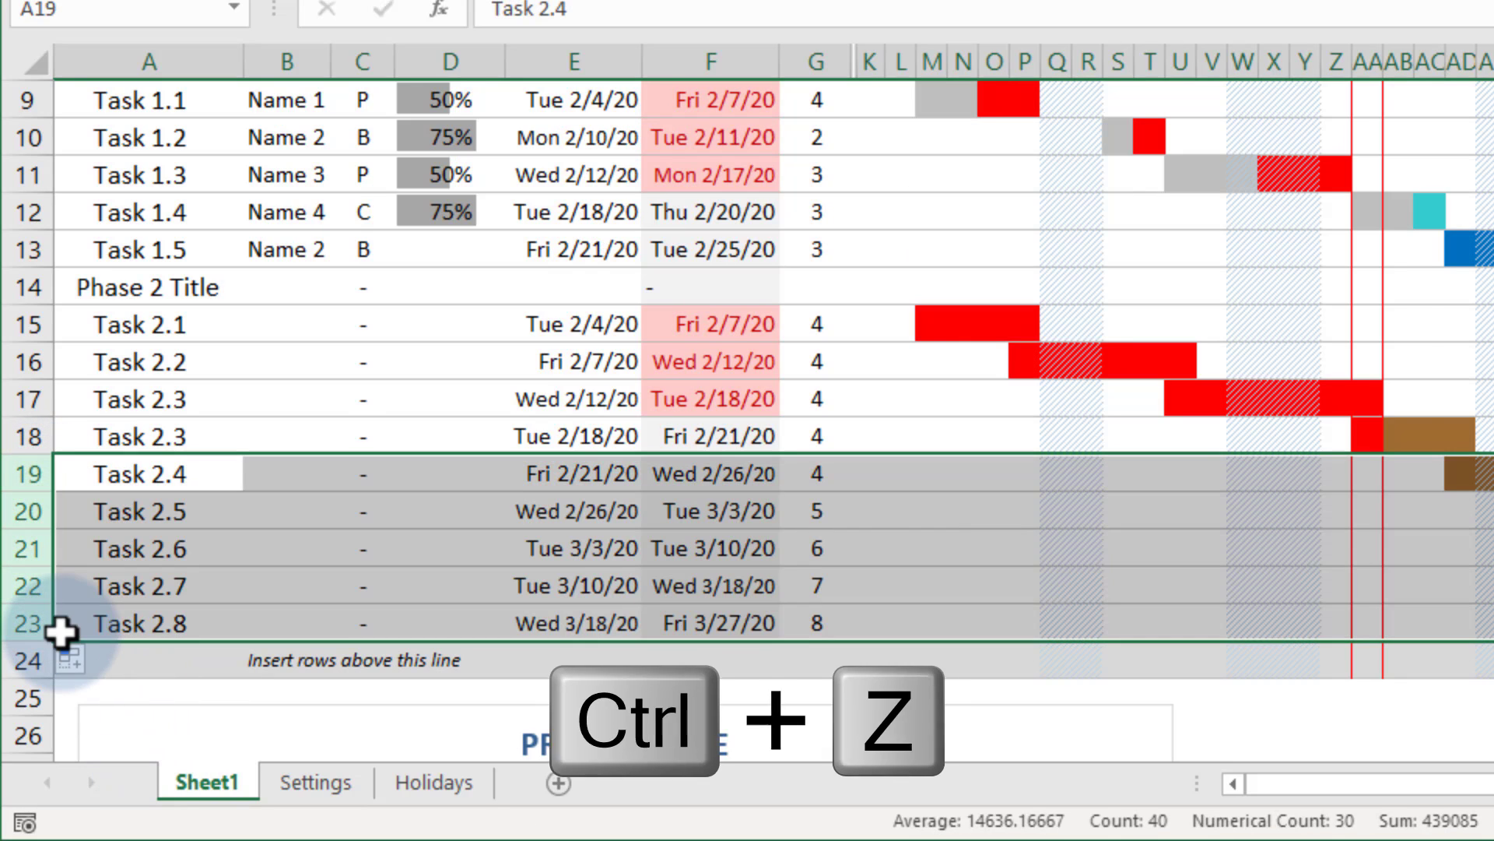
{"action": "key", "text": "ctrl+z"}
Paste rows 14–17 into rows 20–23 using Paste Special All, merging conditional formats
{"action": "left_click_drag", "start_coordinate": [27, 288], "coordinate": [26, 397]}
{"action": "key", "text": "ctrl+c"}
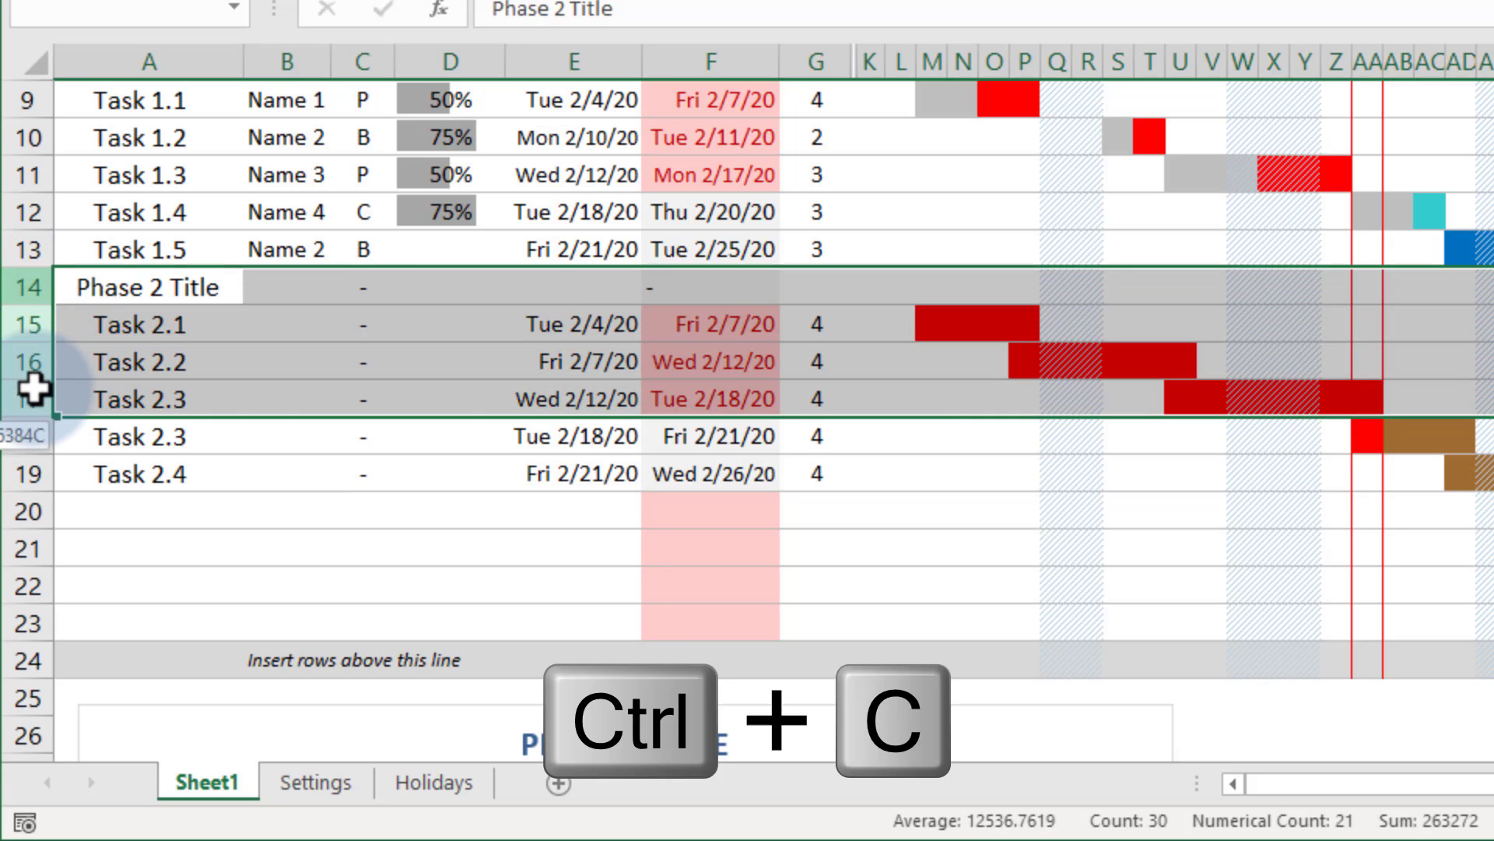
{"action": "key", "text": "ctrl+c"}
{"action": "right_click", "coordinate": [27, 510]}
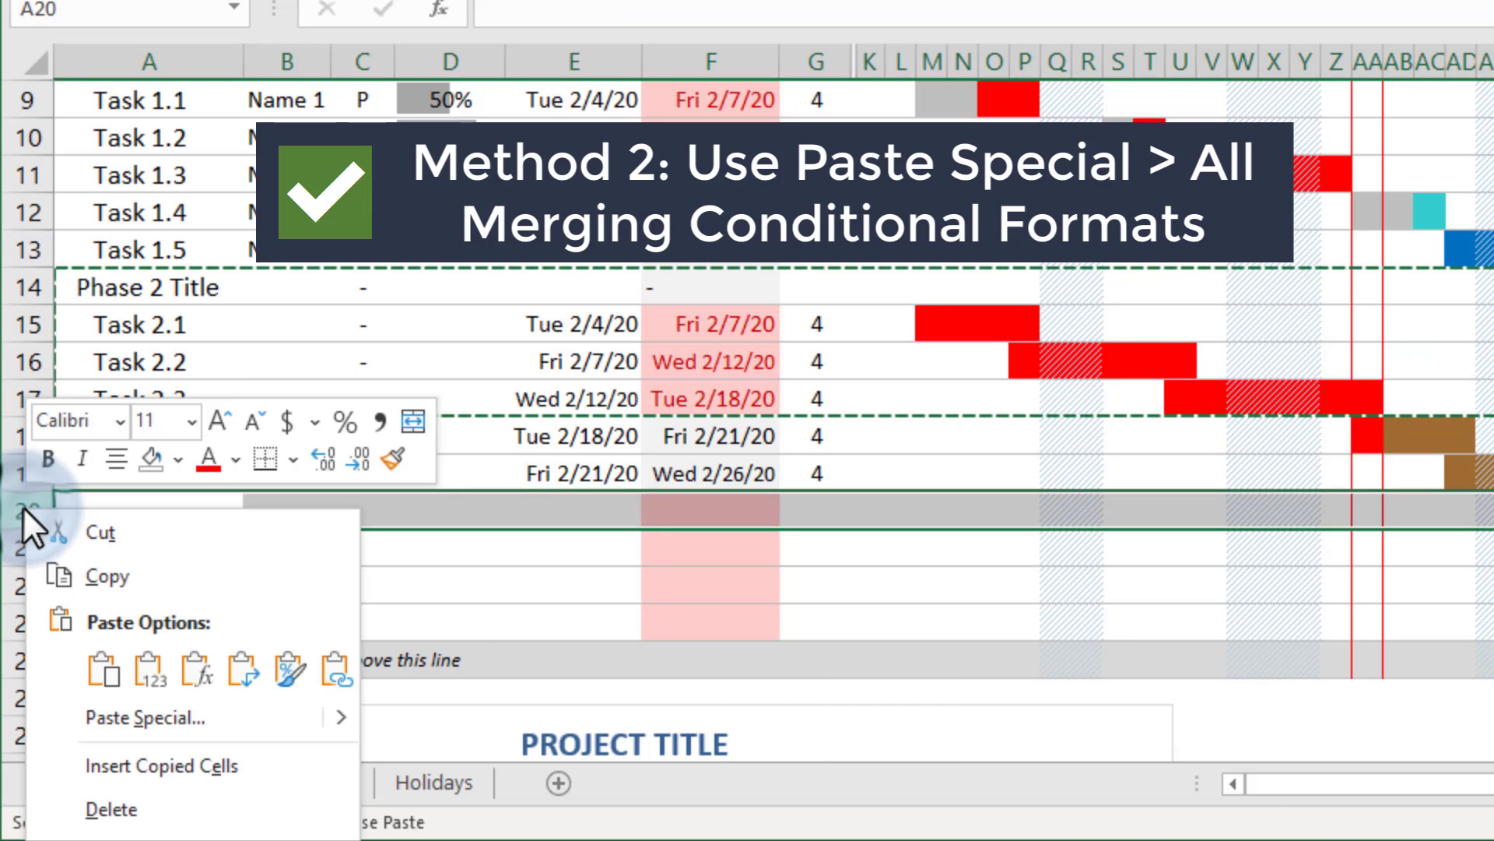
{"action": "left_click", "coordinate": [189, 706]}
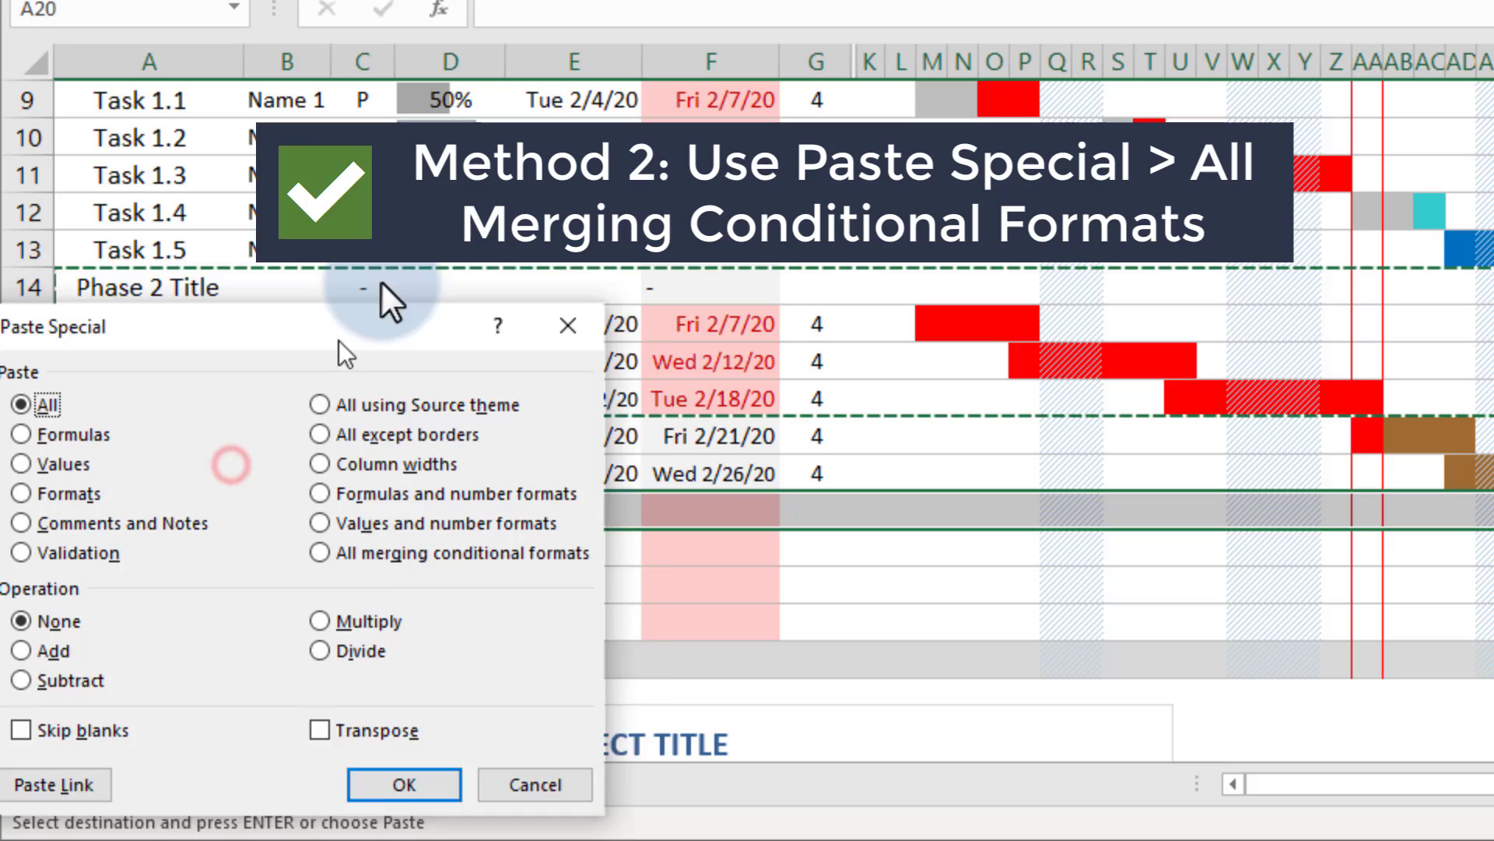
{"action": "left_click_drag", "start_coordinate": [339, 340], "coordinate": [453, 165]}
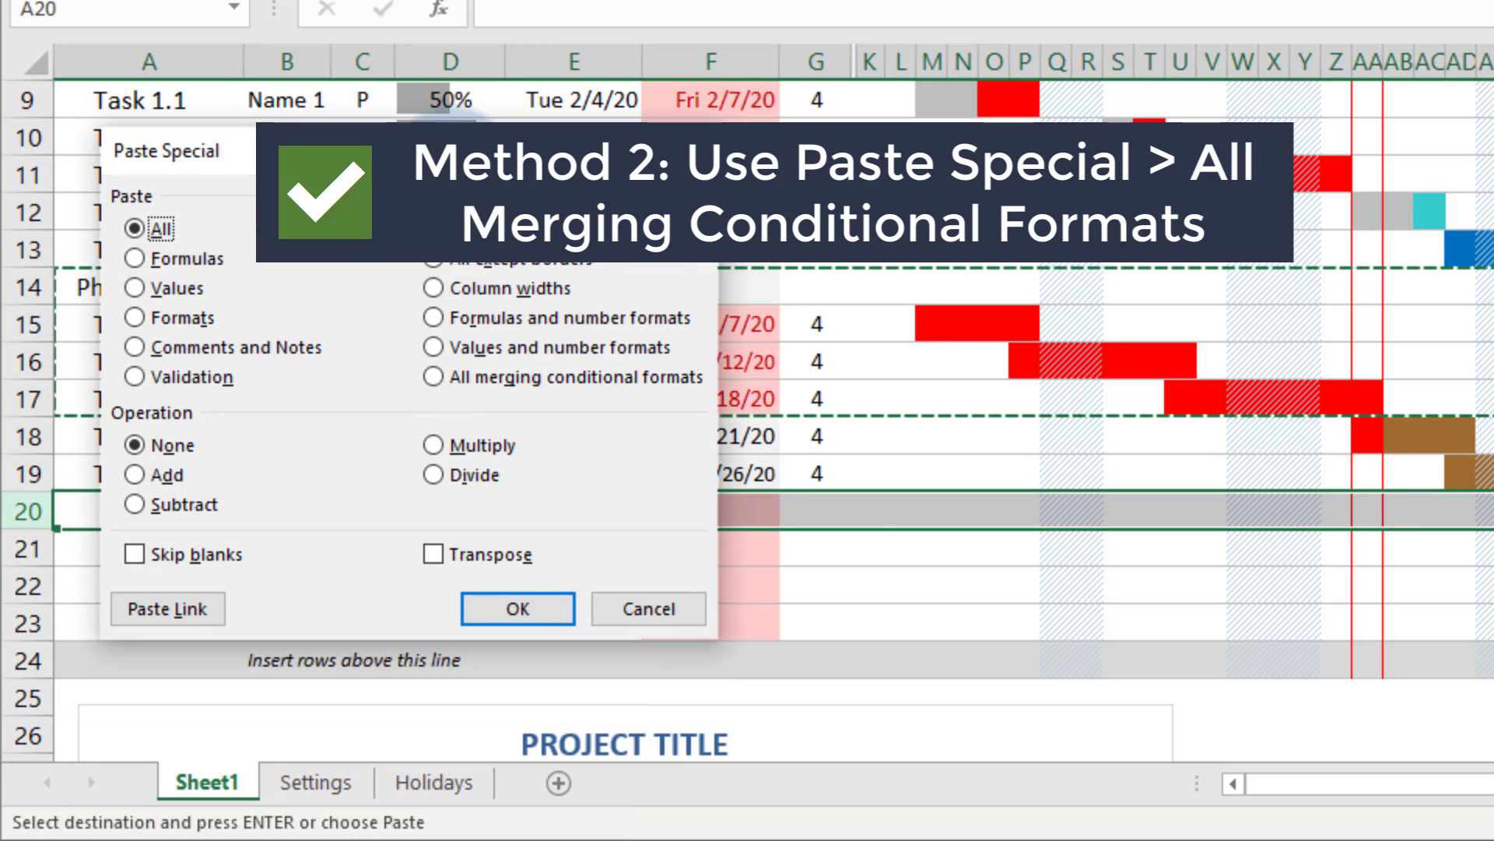
{"action": "left_click", "coordinate": [433, 376]}
{"action": "left_click", "coordinate": [516, 608]}
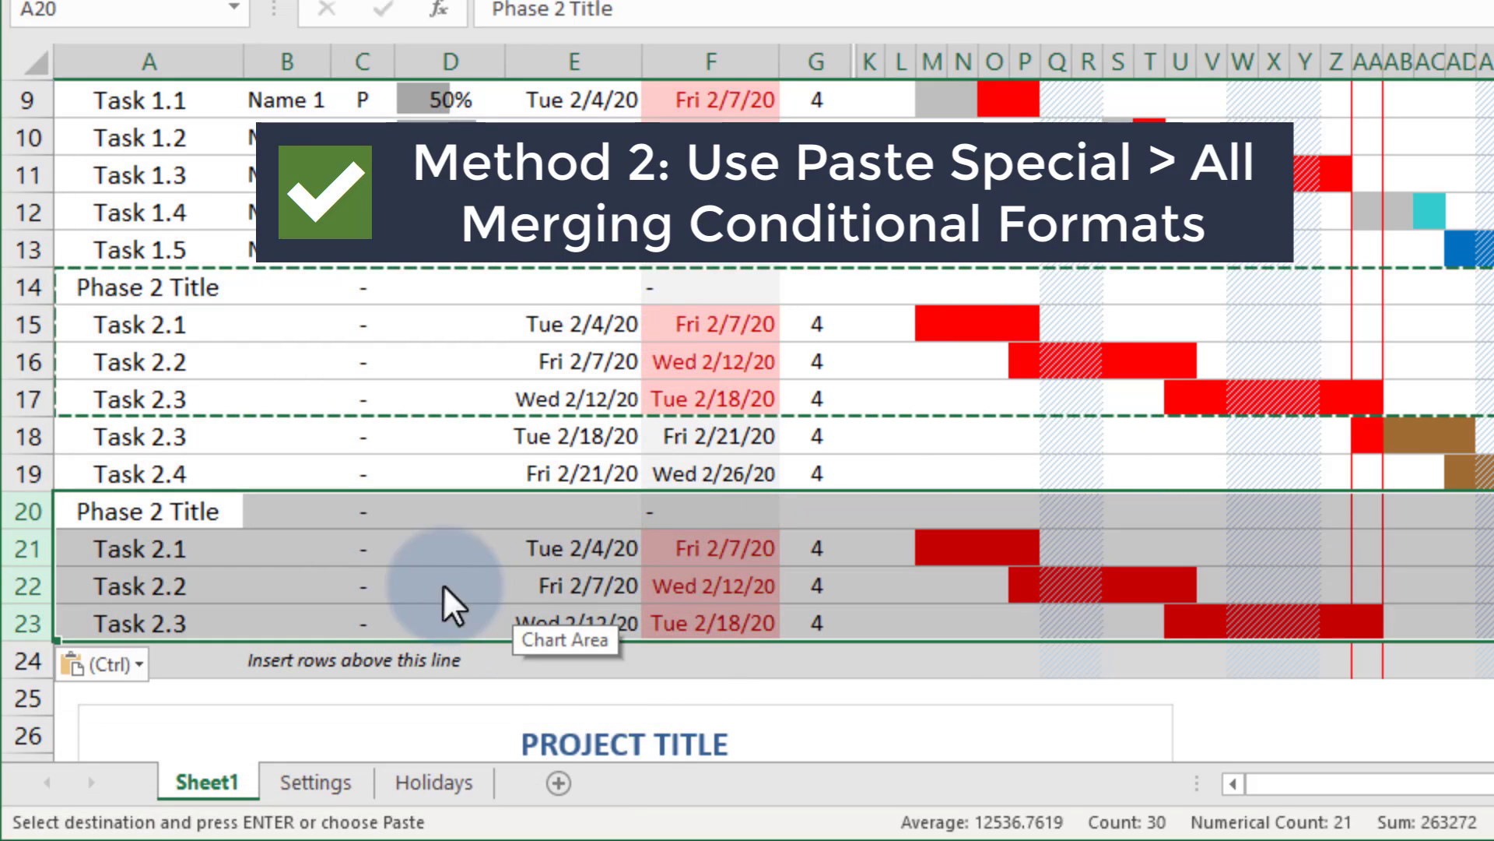
{"action": "left_click", "coordinate": [442, 583]}
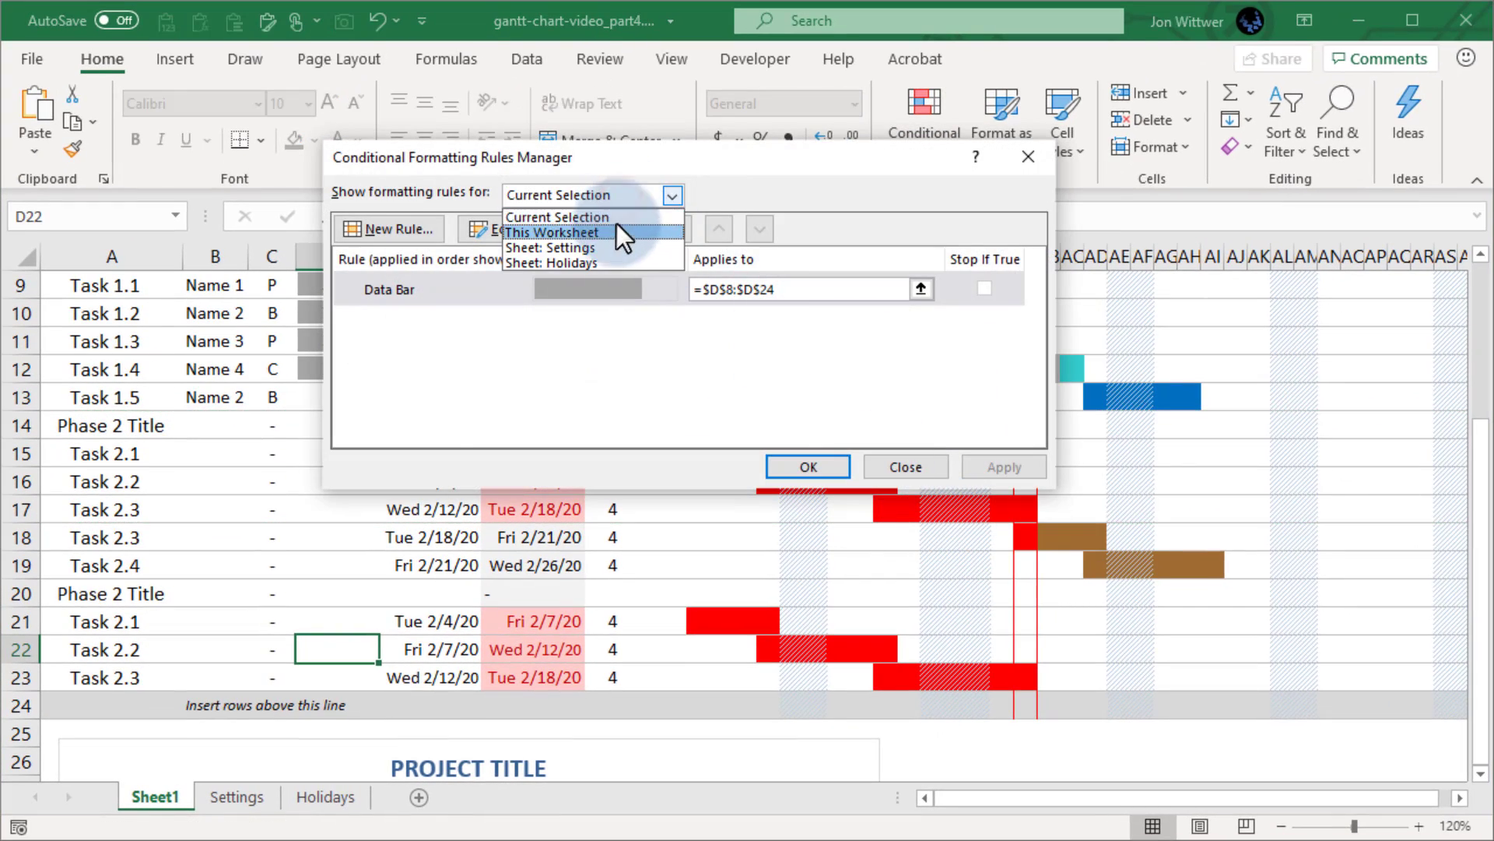
{"action": "left_click", "coordinate": [593, 231]}
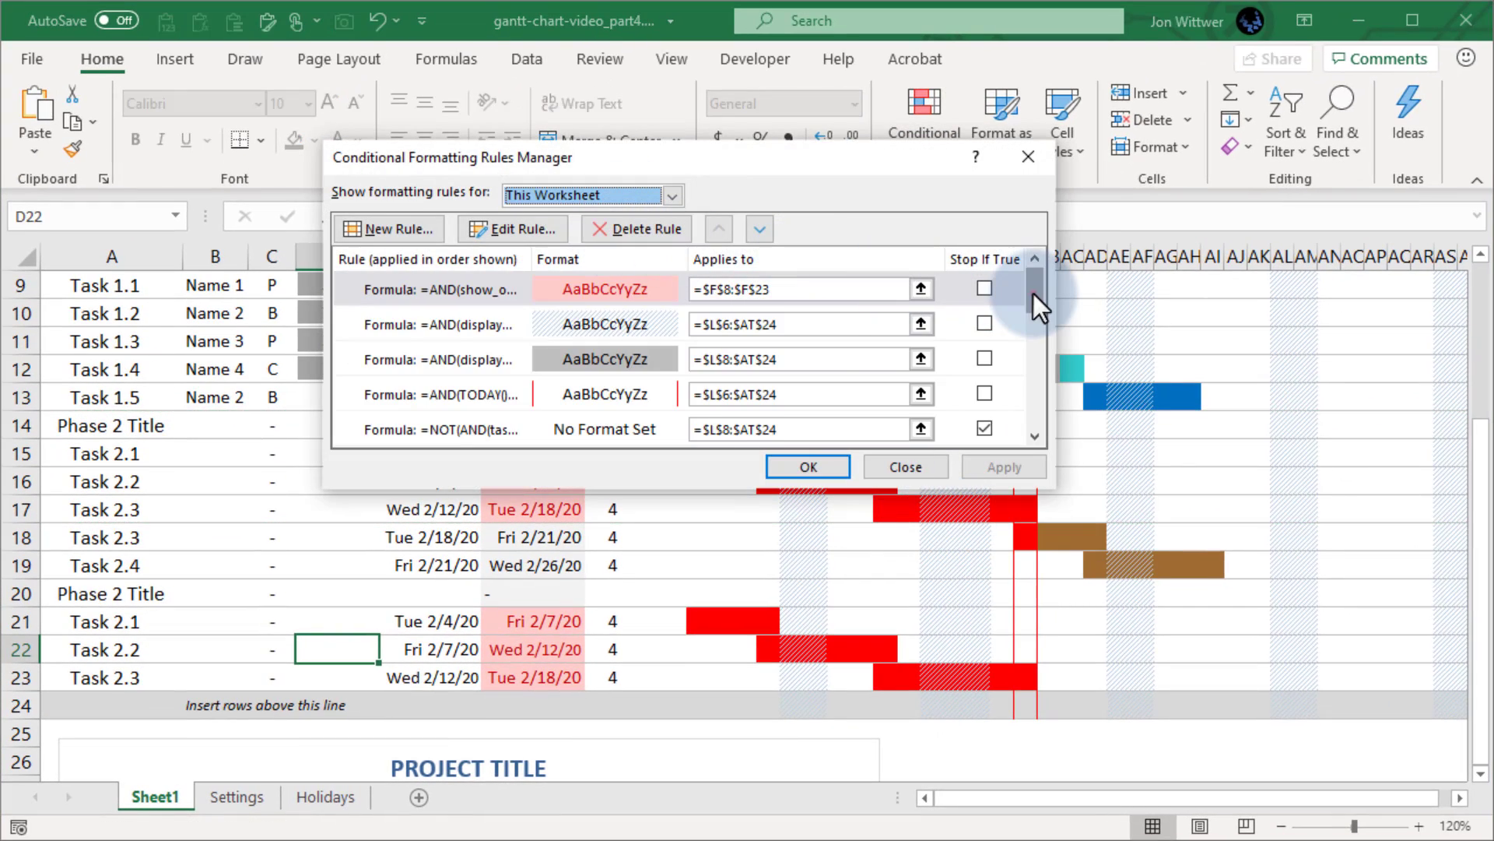
{"action": "mouse_move", "coordinate": [1033, 293]}
{"action": "left_mouse_down"}
{"action": "mouse_move", "coordinate": [1033, 323]}
{"action": "mouse_move", "coordinate": [1036, 273]}
{"action": "left_mouse_up"}
Close the Rules Manager, whose rules now cover $L$8:$AT$24
{"action": "left_click", "coordinate": [804, 466]}
{"action": "scroll", "coordinate": [796, 461], "scroll_direction": "up", "scroll_amount": 3}
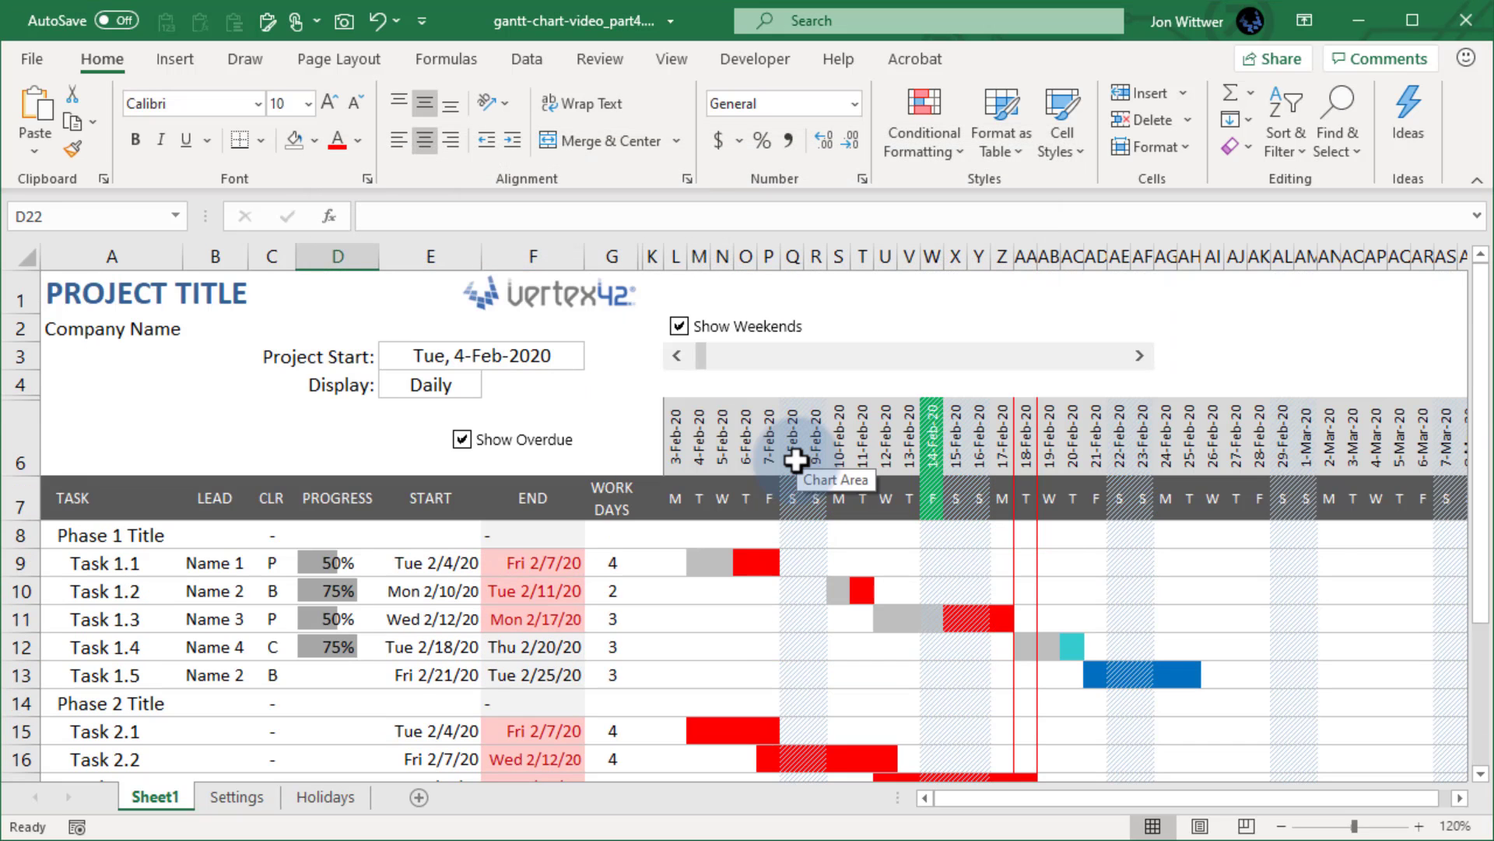